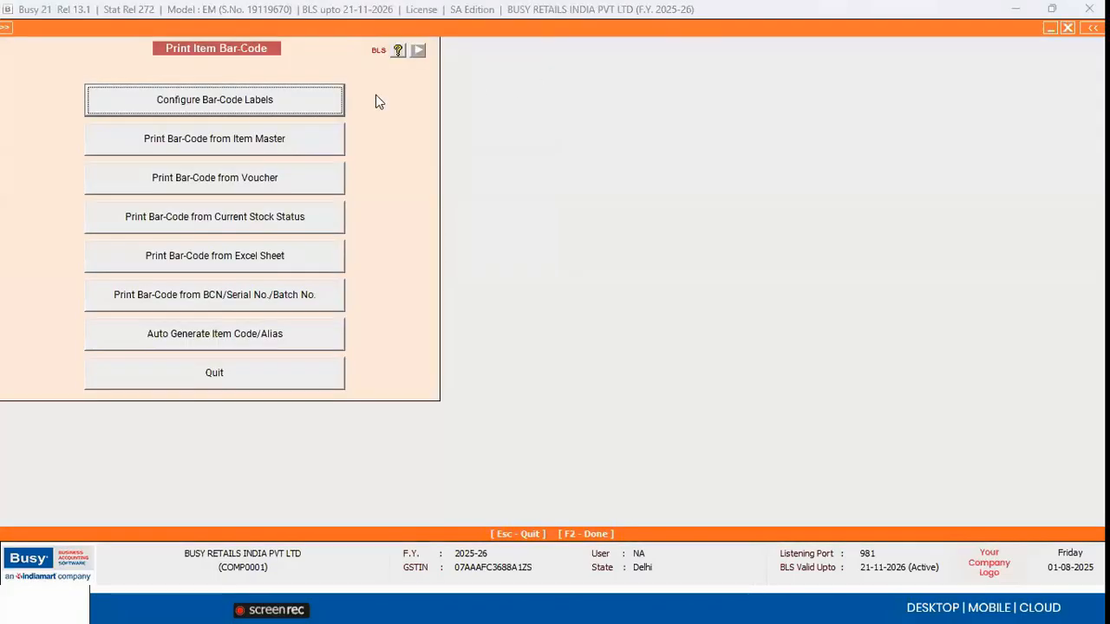
Step: Add a bar-code label format named NEW and open its sheet configuration
click(222, 104)
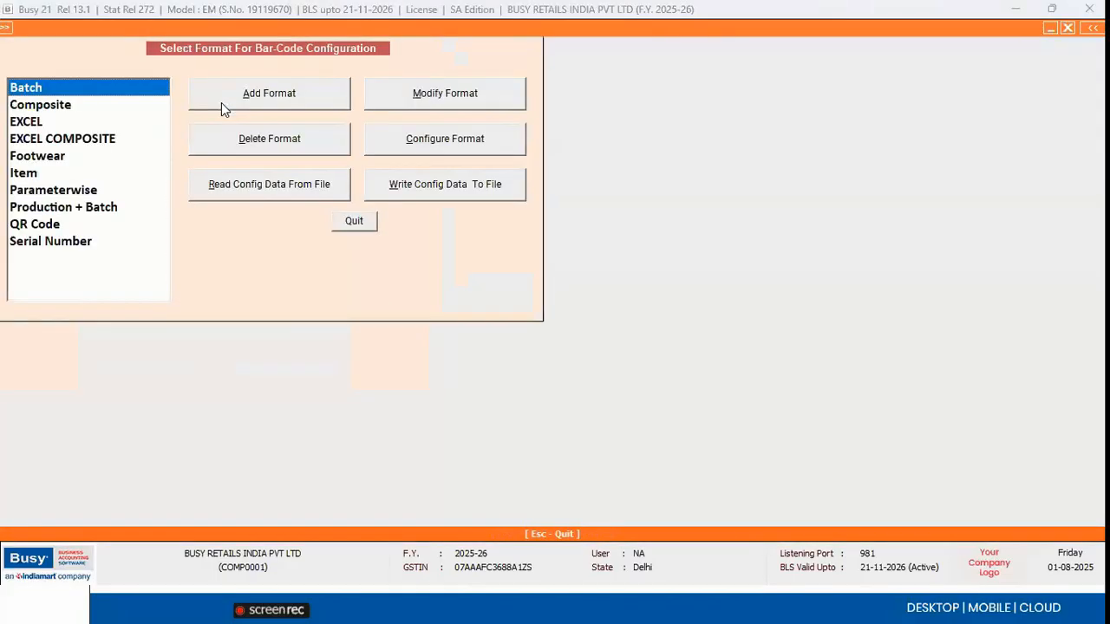
click(240, 97)
text(NEW)
key(Return)
click(112, 189)
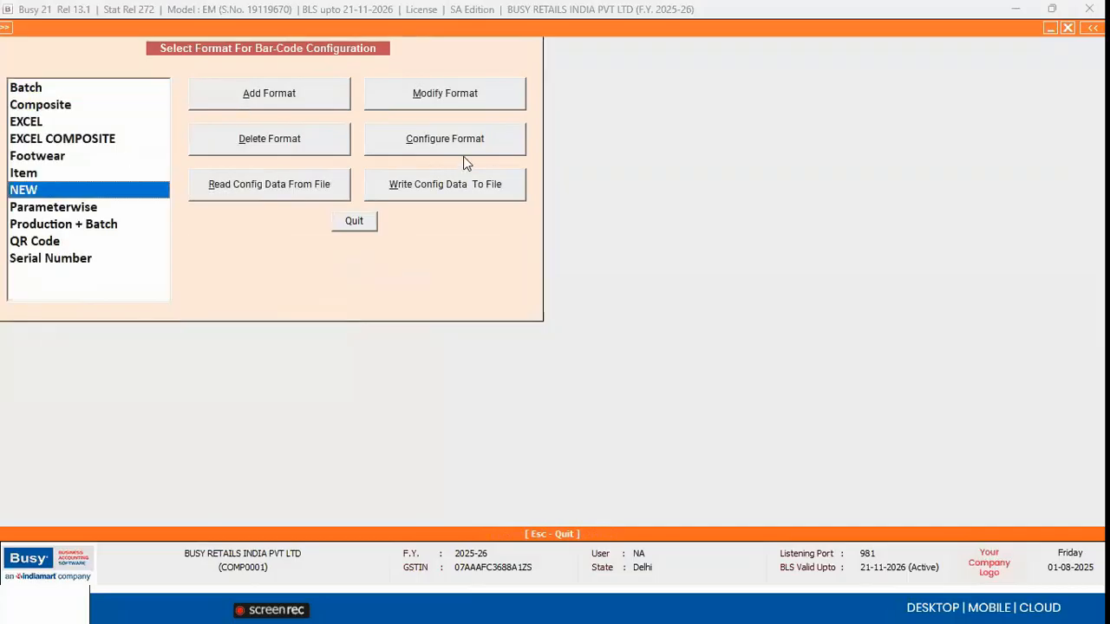
click(463, 140)
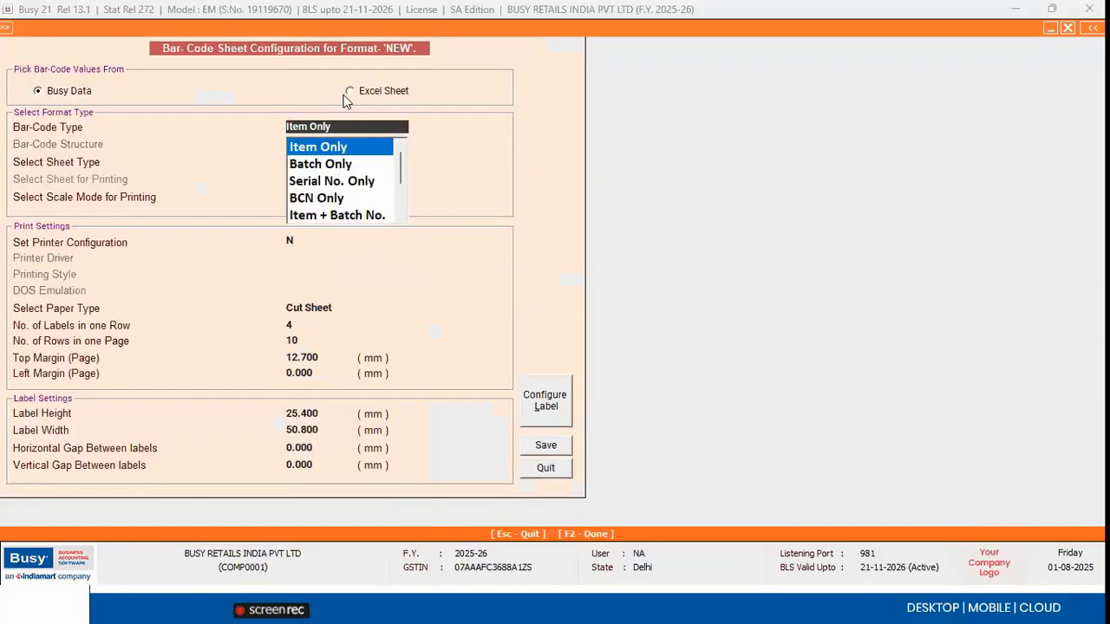
Step: Take the bar-code values from Busy Data and set the bar-code type to Batch Only
click(82, 94)
click(372, 90)
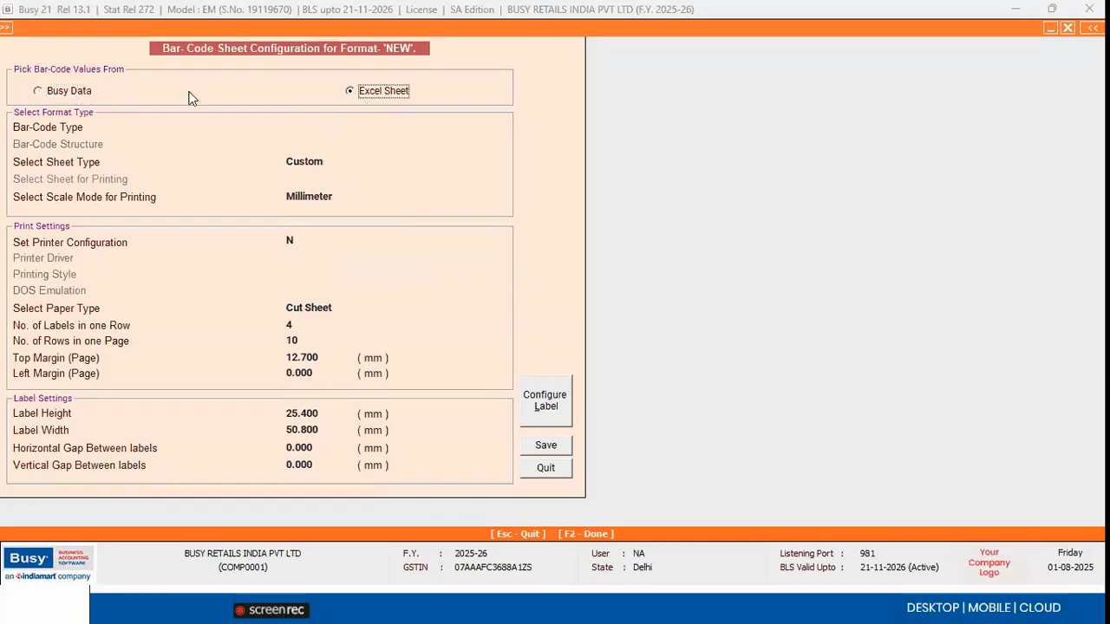
click(62, 94)
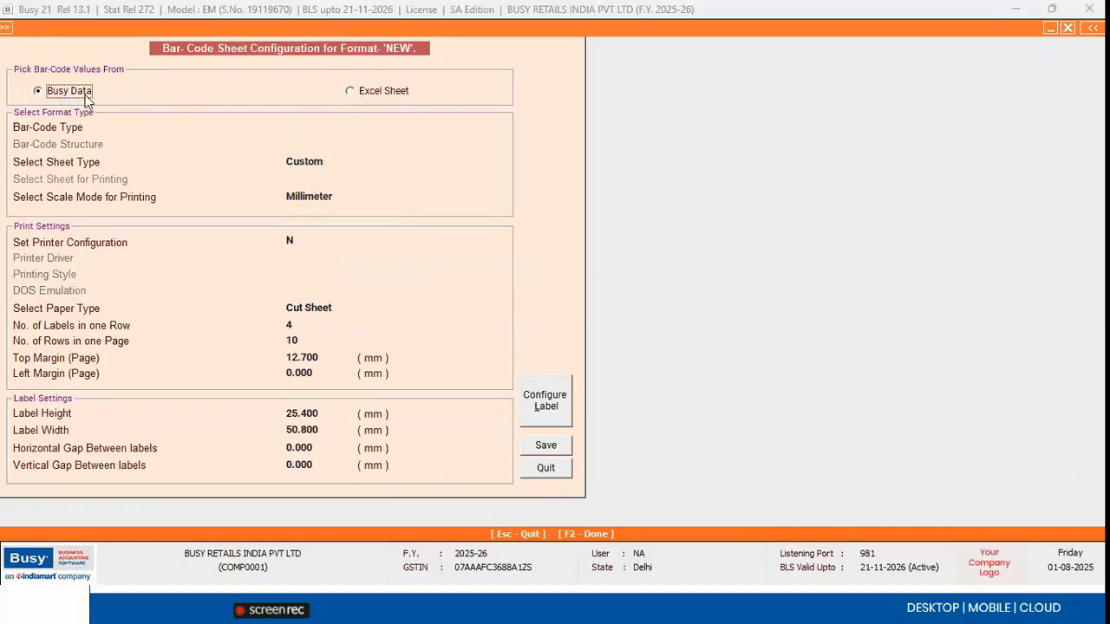
click(372, 97)
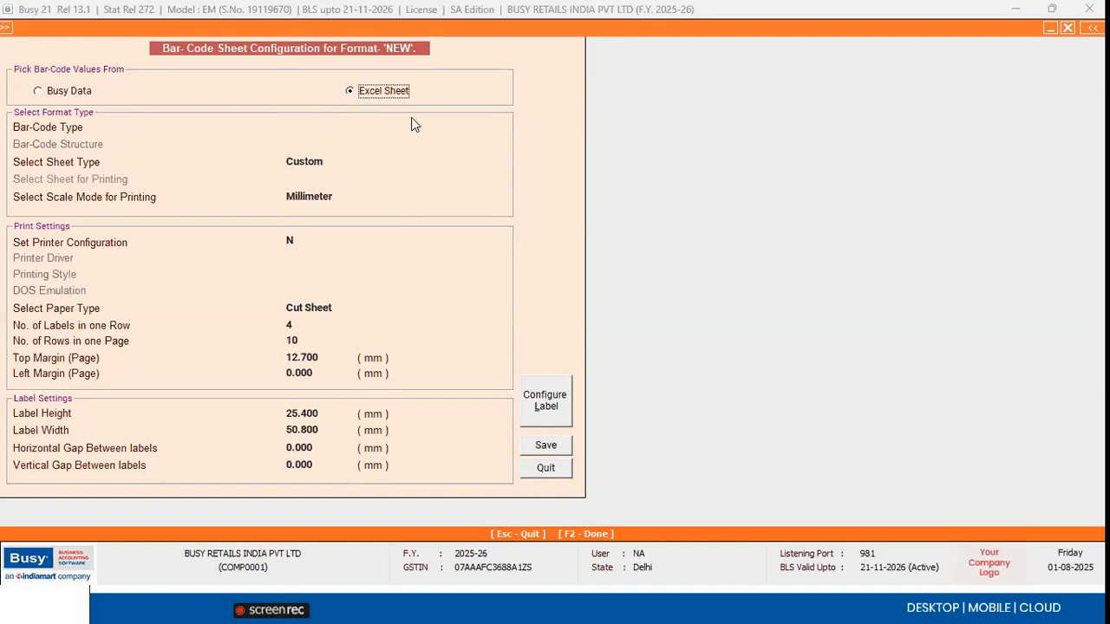
click(85, 93)
click(321, 162)
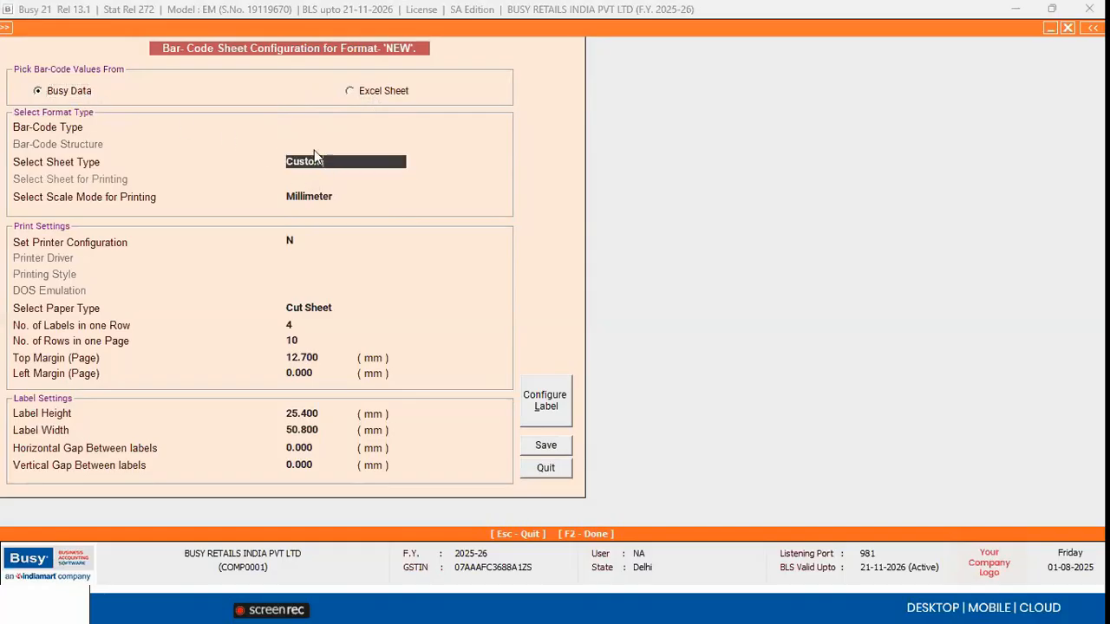
click(321, 163)
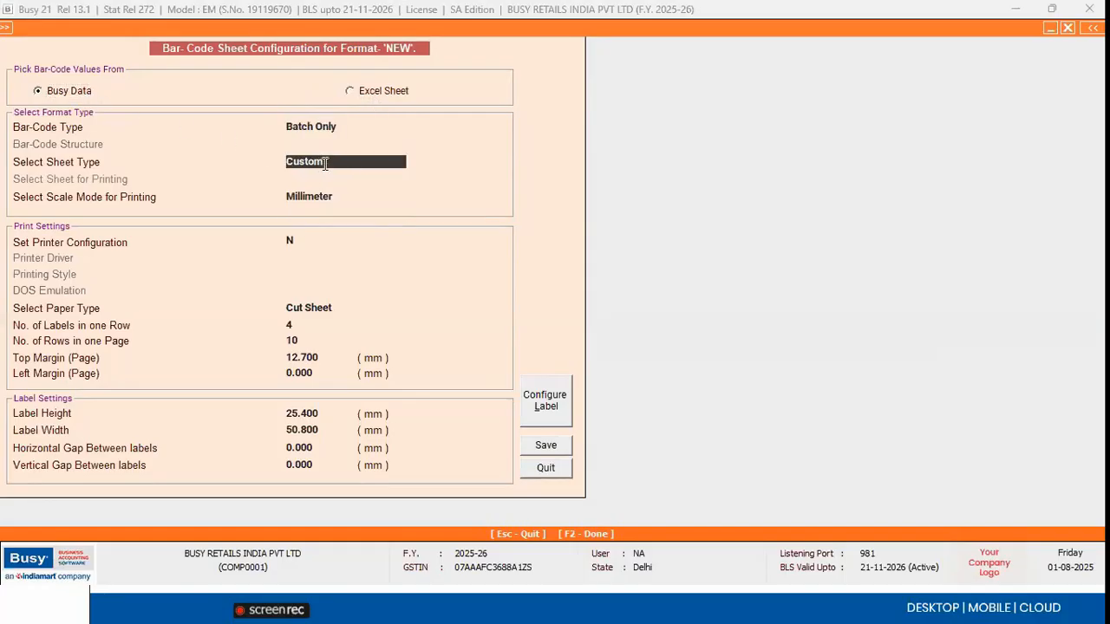
Step: Set the paper type to Continuous Roll with 2 labels in one row
click(323, 309)
click(319, 346)
click(335, 308)
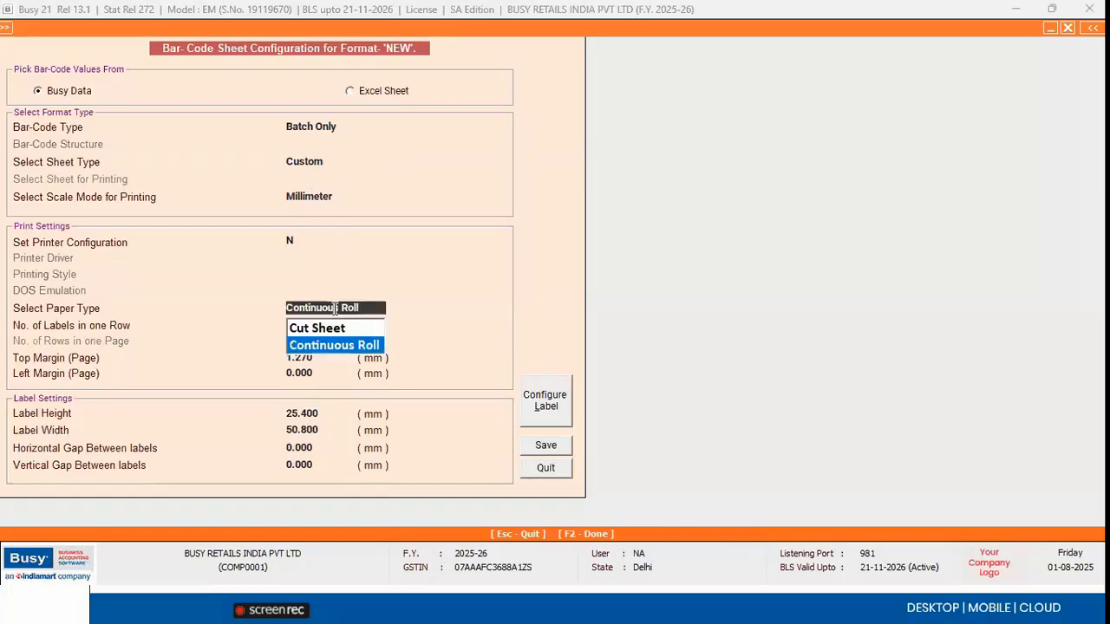
click(330, 347)
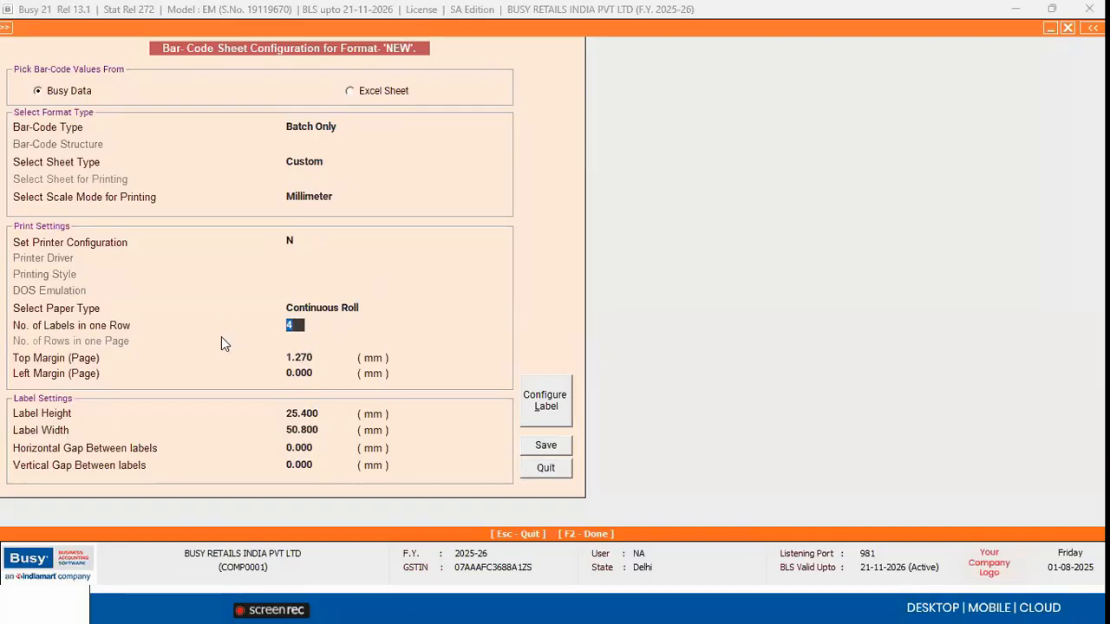
text(3)
key(BackSpace)
text(2)
Step: Set the page's top margin to 2 mm
click(316, 357)
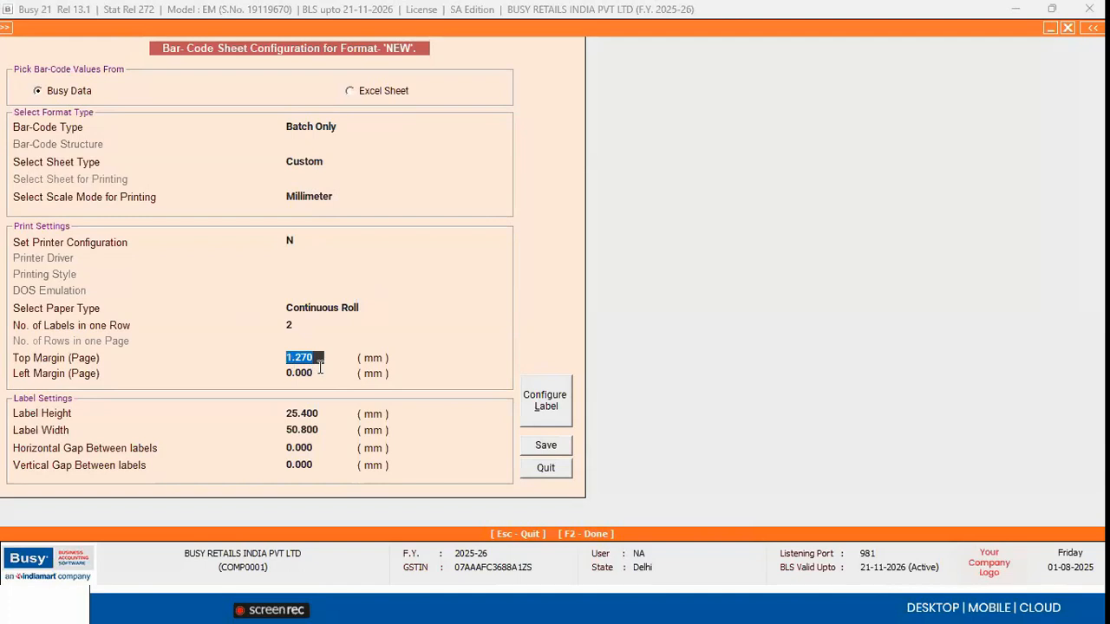
click(320, 367)
click(322, 357)
text(2)
key(Return)
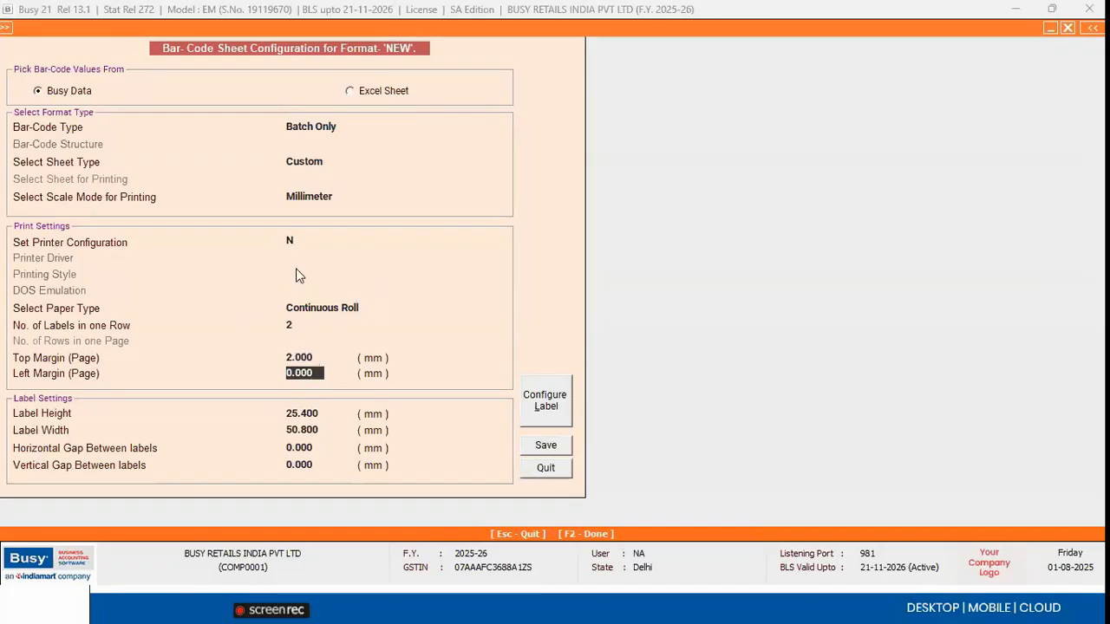
click(322, 161)
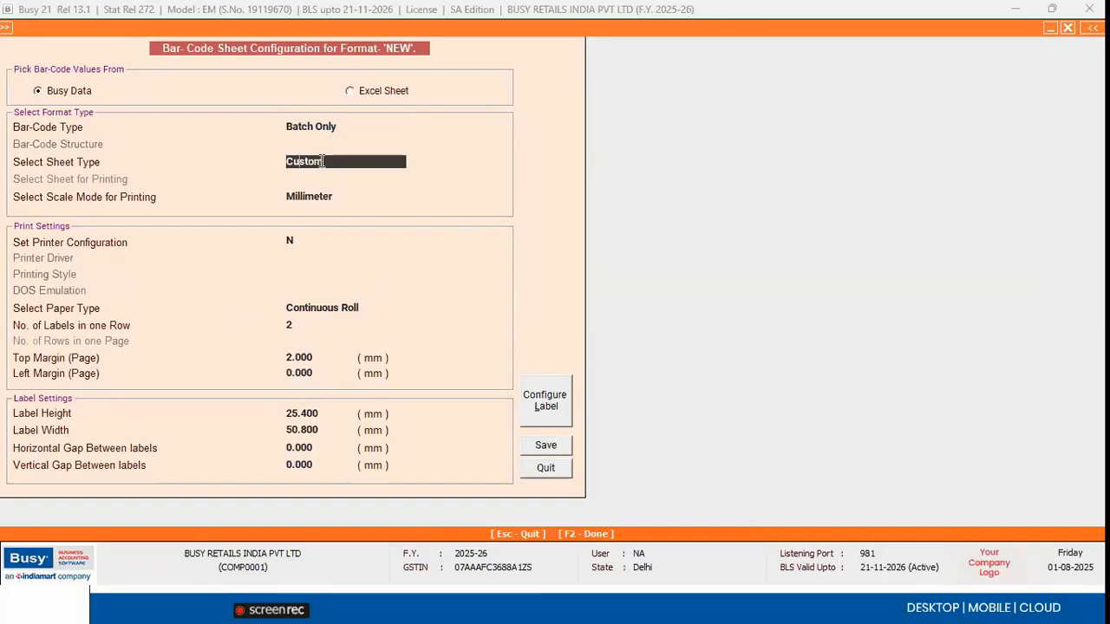
click(301, 423)
drag(326, 414, 269, 419)
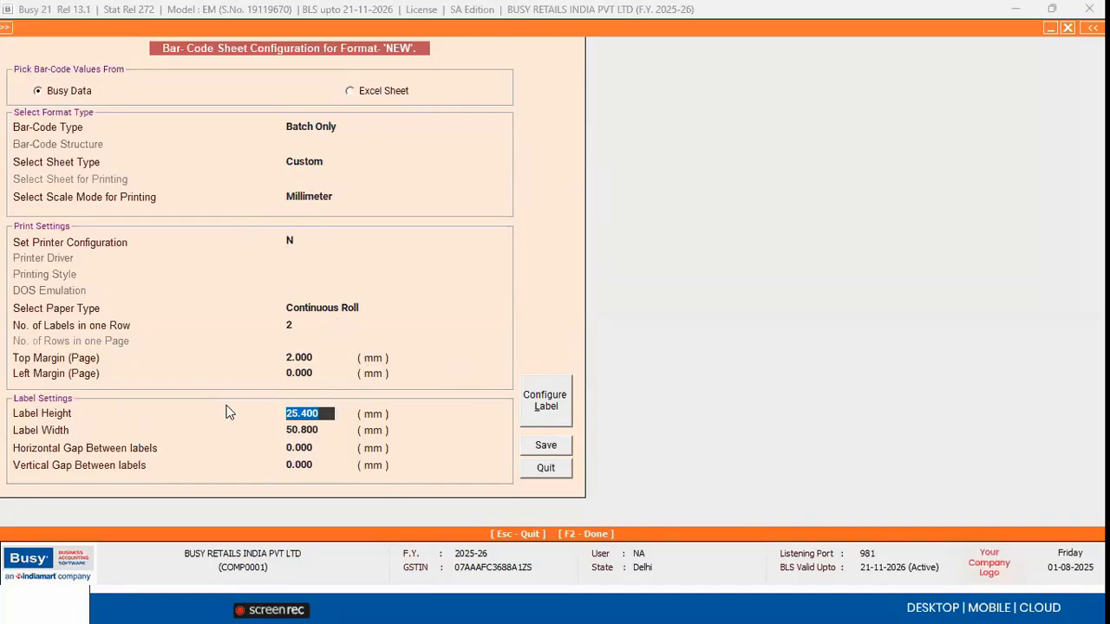
key(Return)
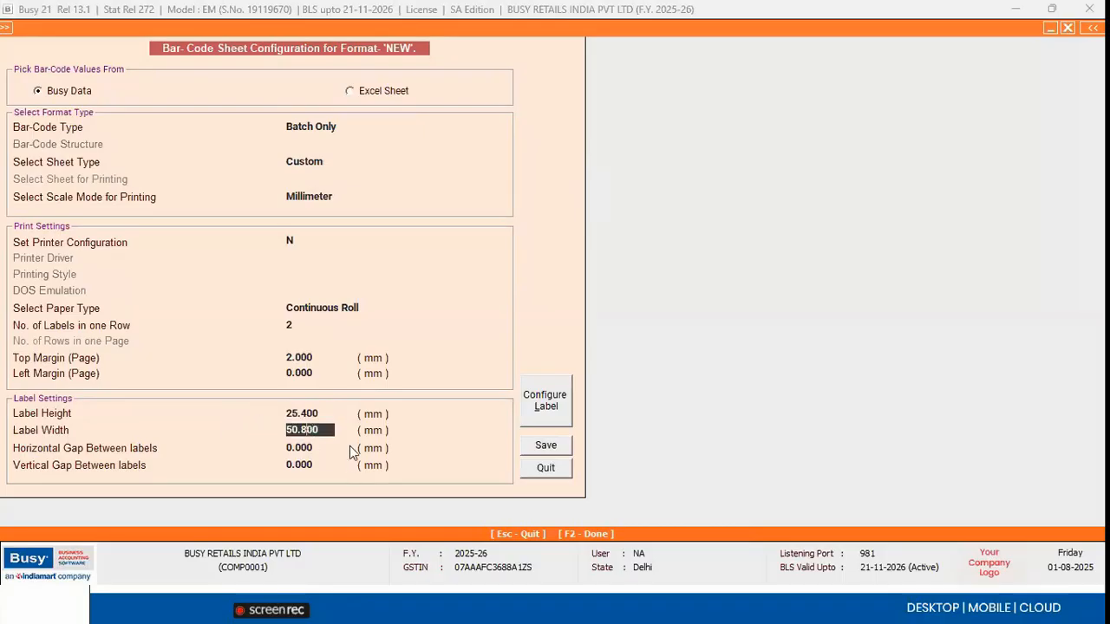
Step: Switch the scale mode for printing to Inches and convert the existing values
key(shift+Tab)
key(shift+Tab)
key(shift+Tab)
key(shift+Tab)
key(shift+Tab)
key(shift+Tab)
key(shift+Tab)
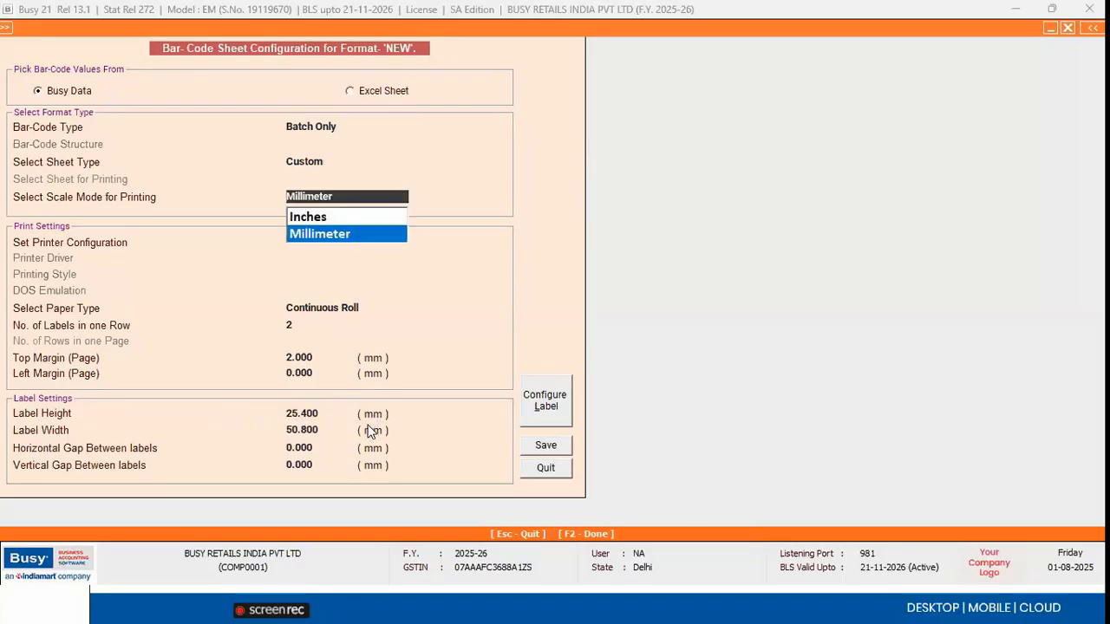
click(309, 216)
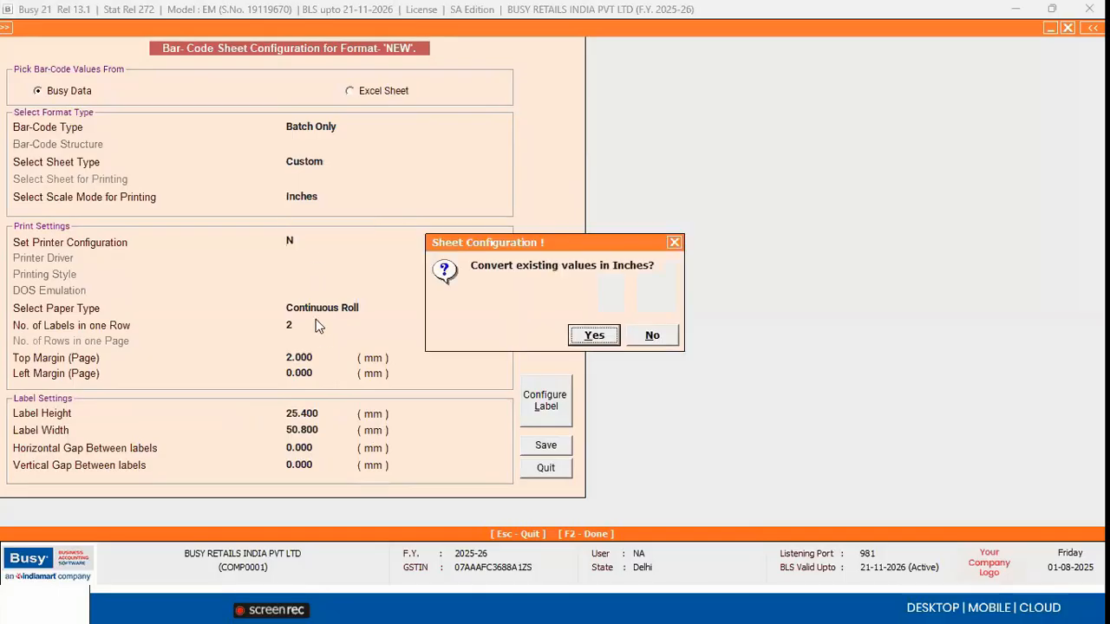
click(594, 336)
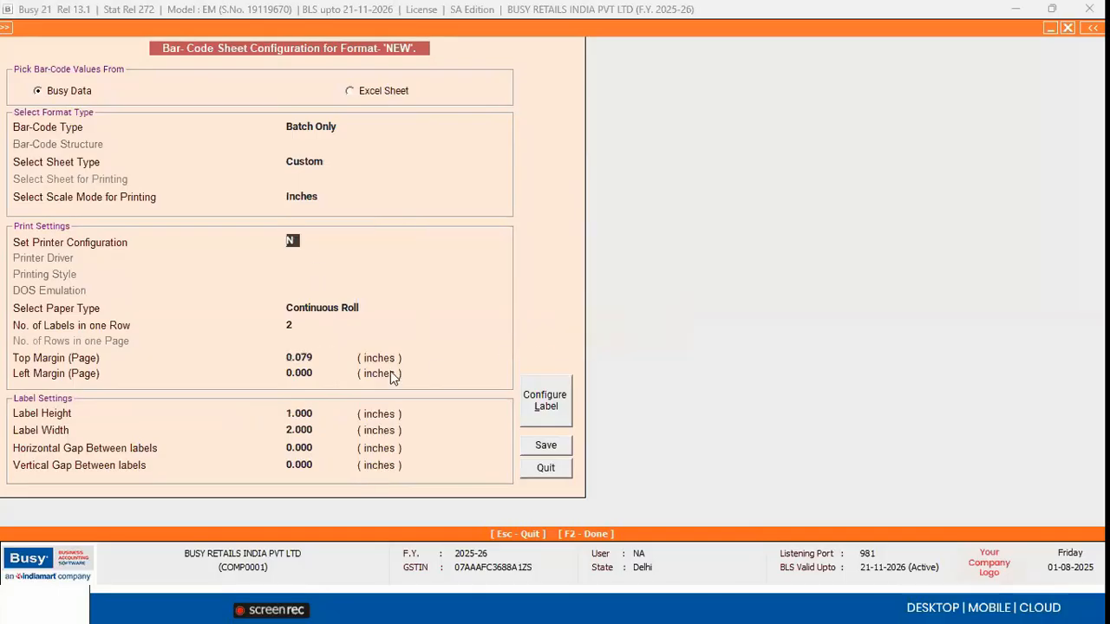
Step: Set the horizontal gap between labels to 1 inch
click(320, 415)
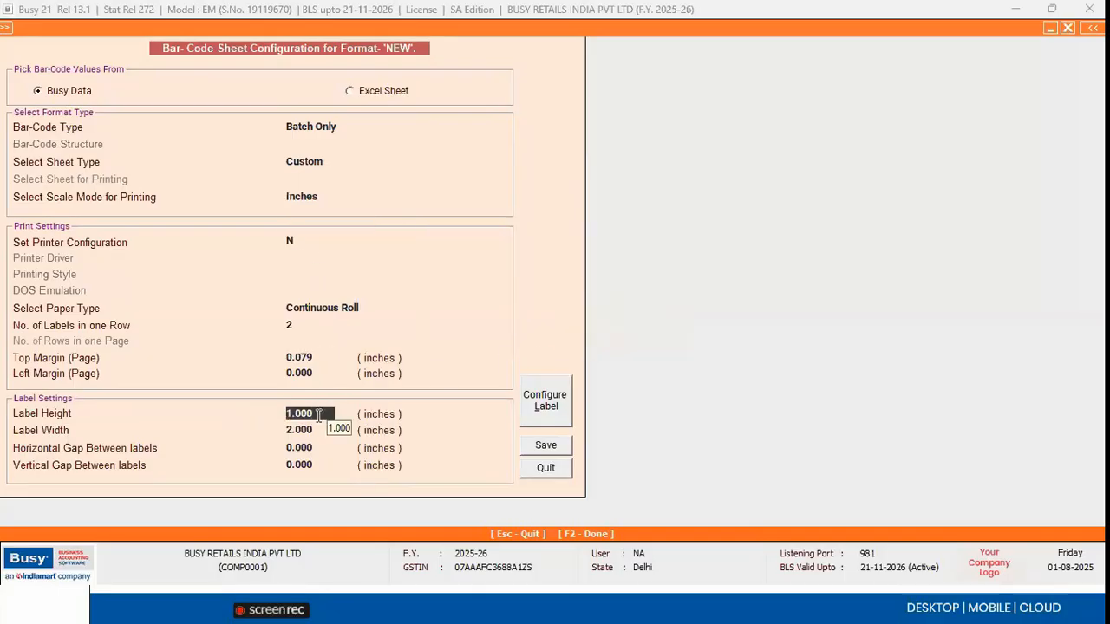
drag(322, 416, 276, 416)
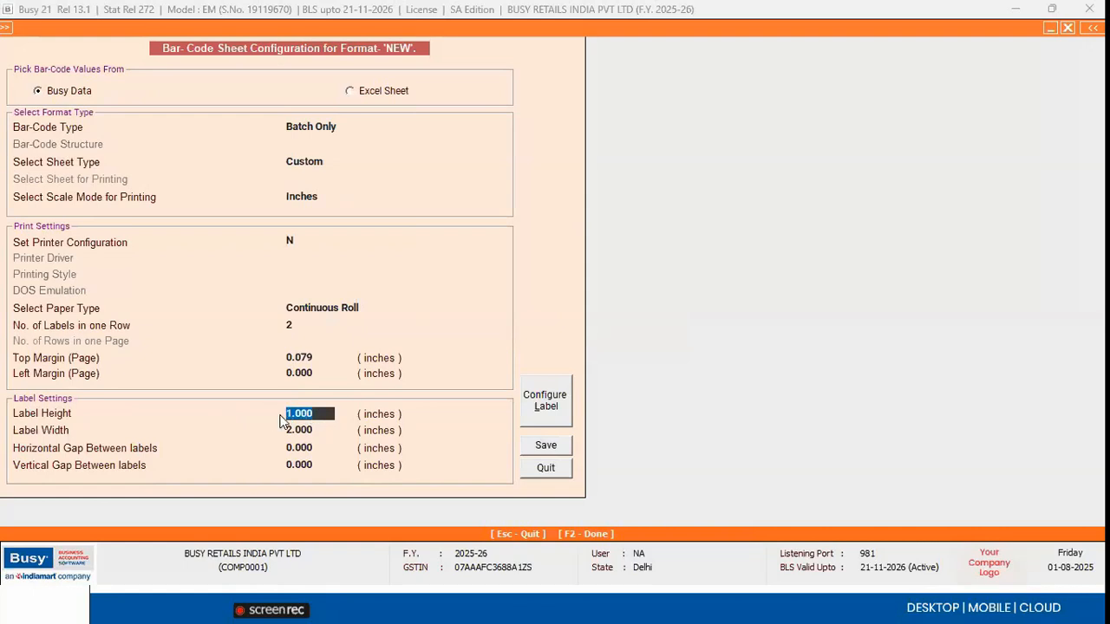
click(270, 452)
text(1.)
key(Return)
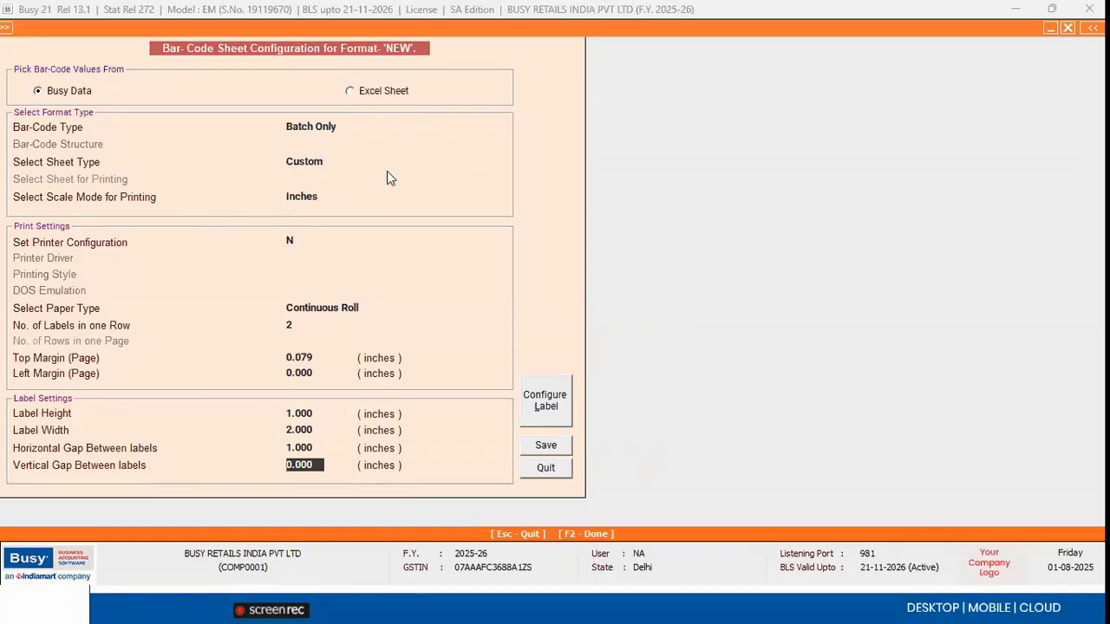
Step: Change the sheet type to Predefined and choose the A4ST 8 100S sheet, keeping the scale mode in Inches
click(325, 169)
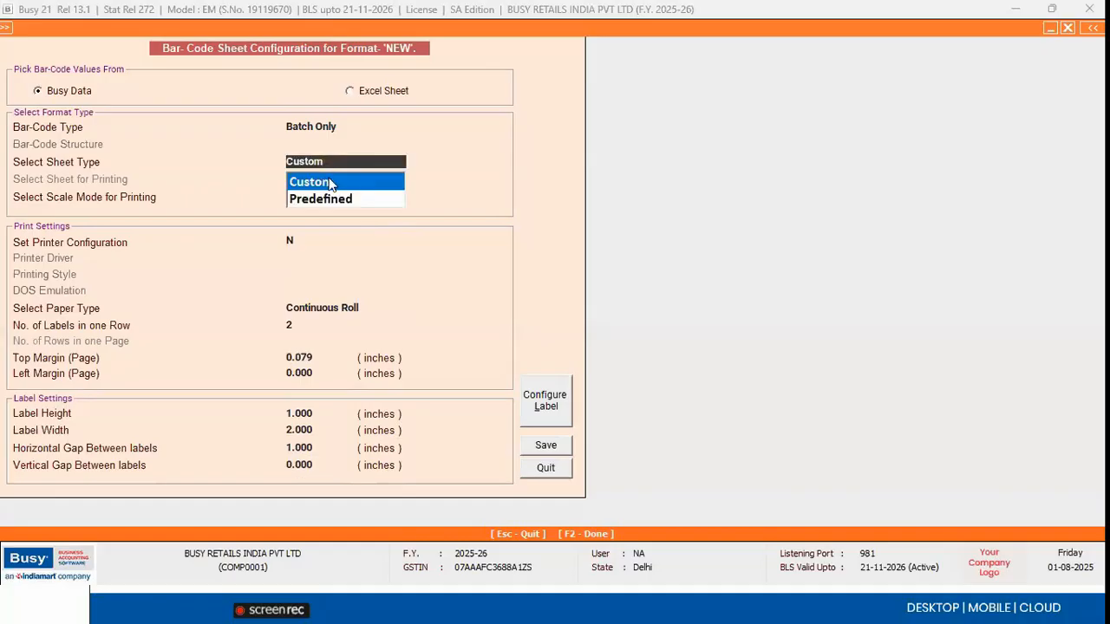
click(327, 199)
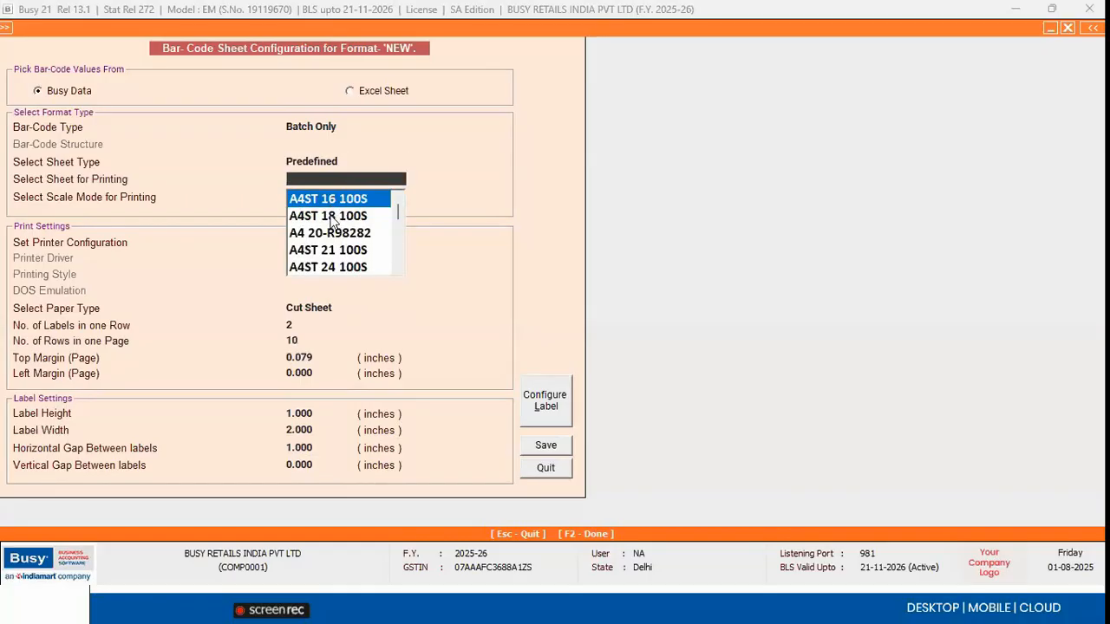
key(Down)
key(Up)
click(333, 222)
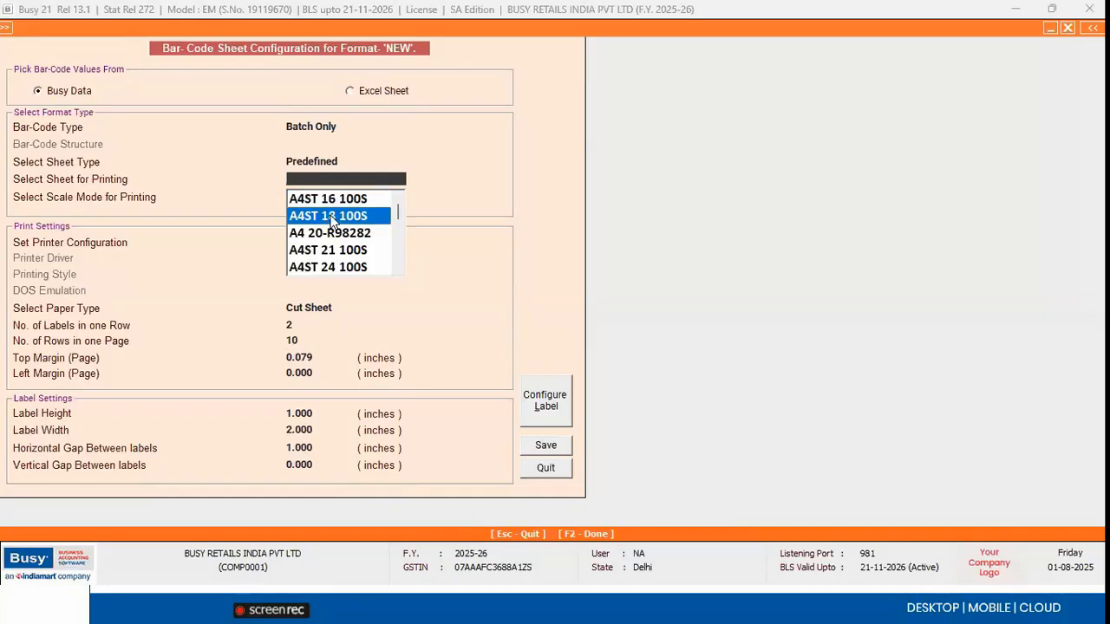
key(Down)
key(Down)
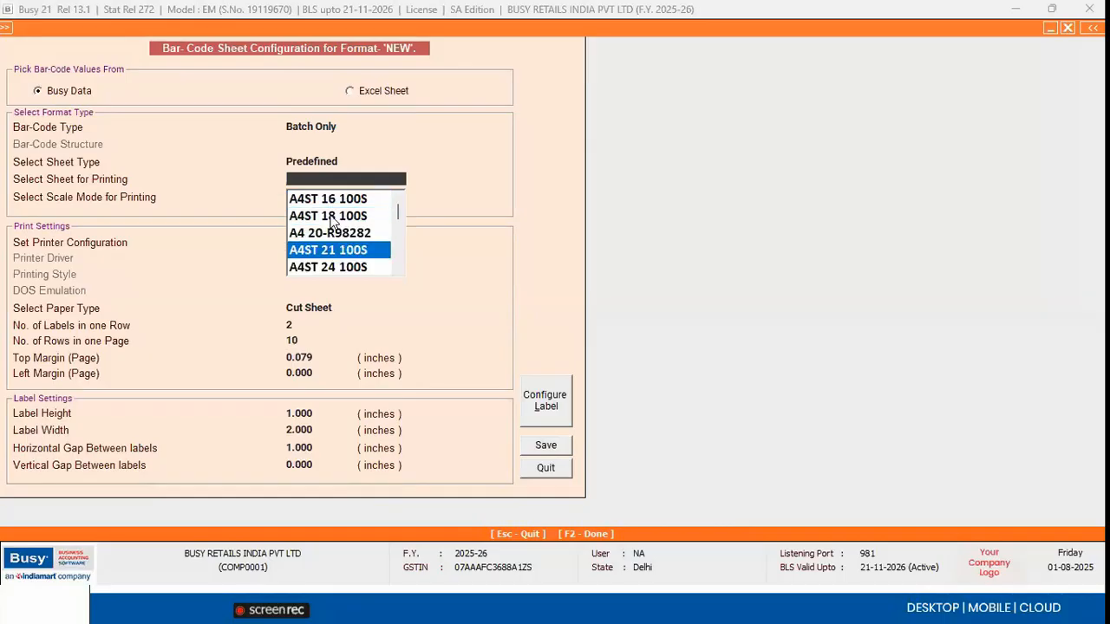
key(Down)
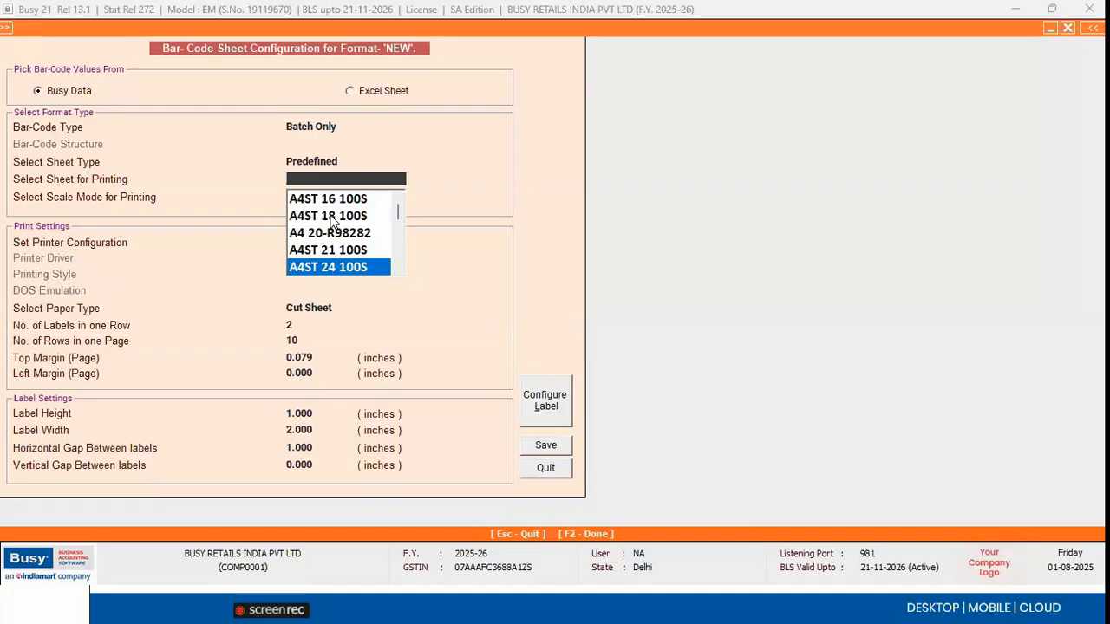
key(Down)
key(Down)
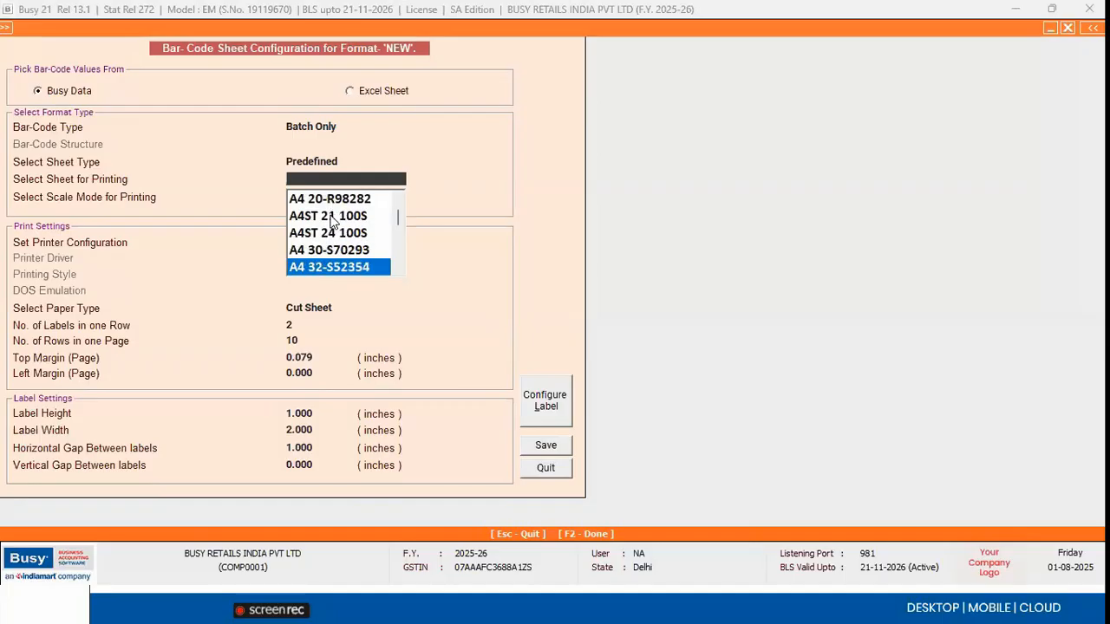
key(Down)
key(Down)
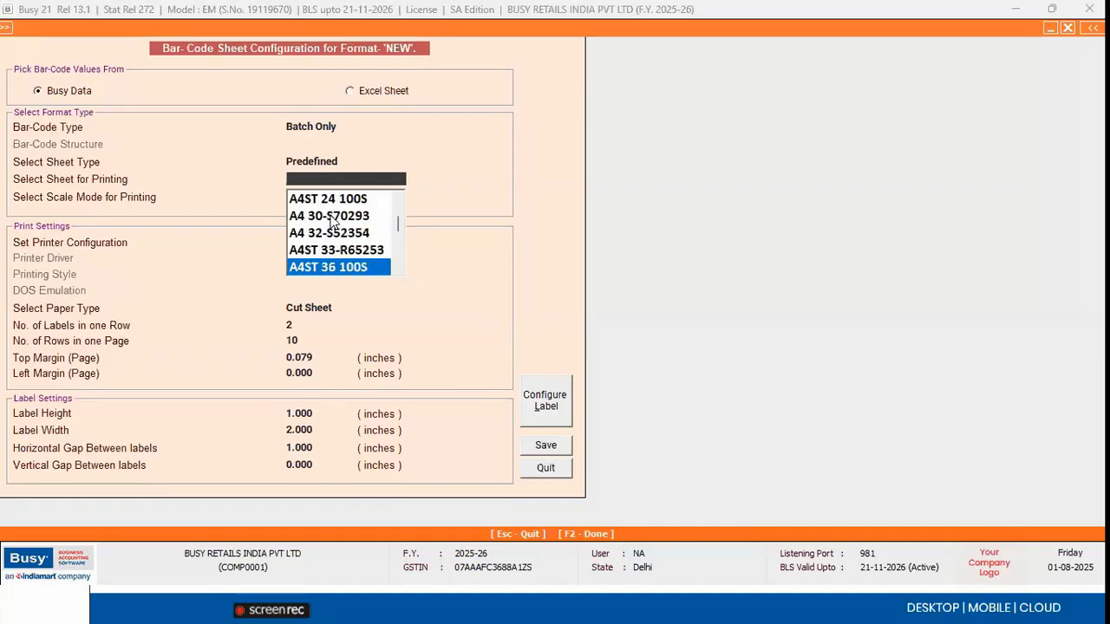
key(Down)
key(Up)
key(Up)
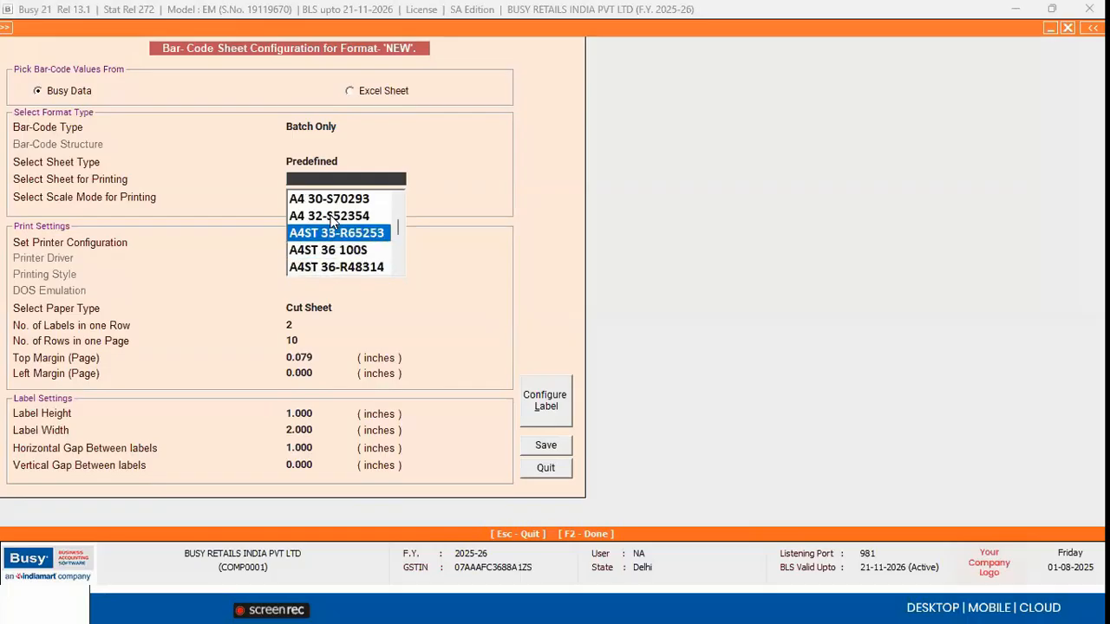
key(Down)
key(Down)
key(Down)
key(Up)
key(Down)
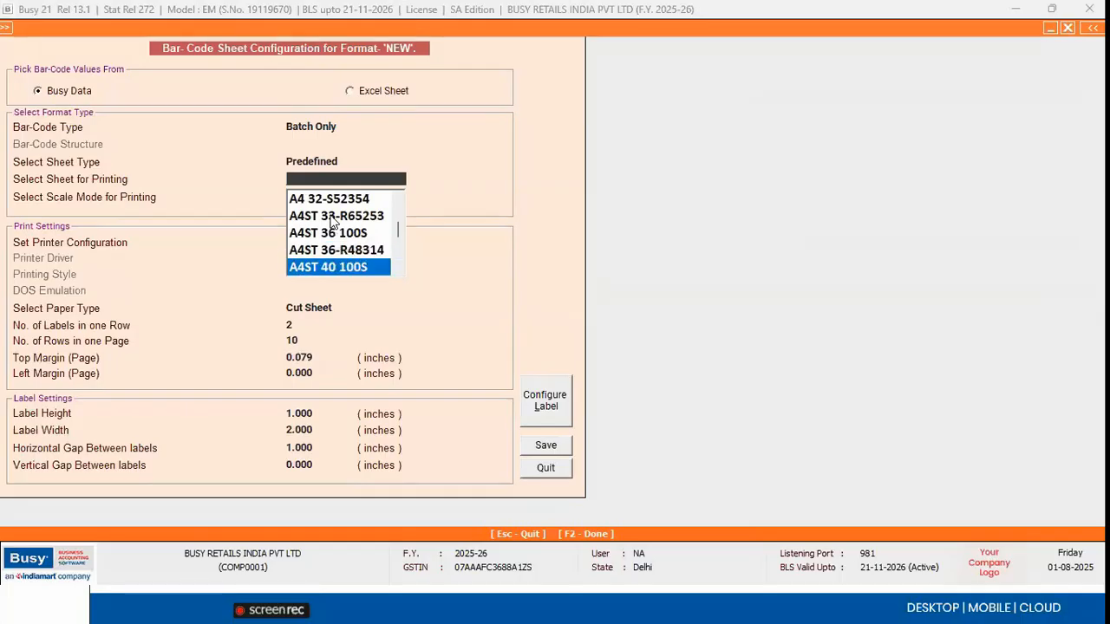
key(Up)
key(Down)
key(Down)
key(Down)
key(Down)
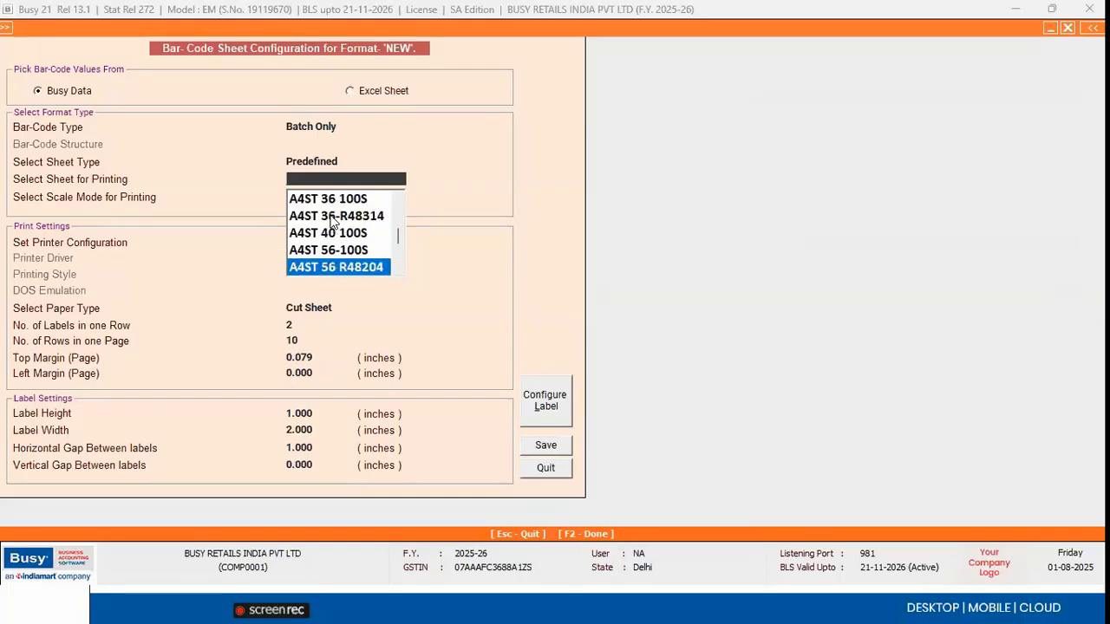
key(Return)
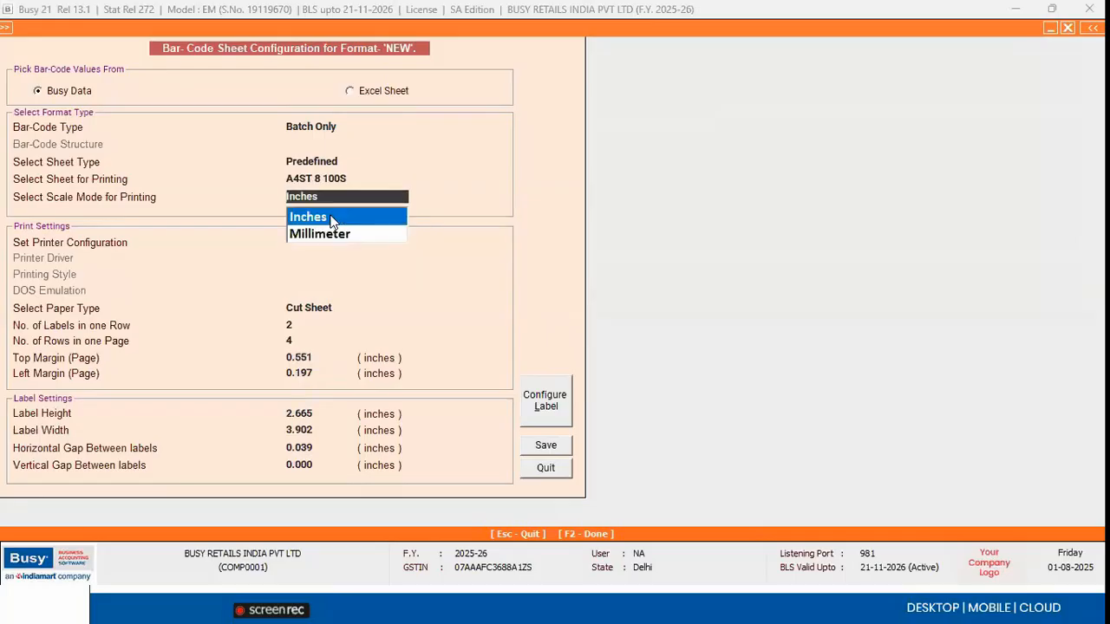
key(Return)
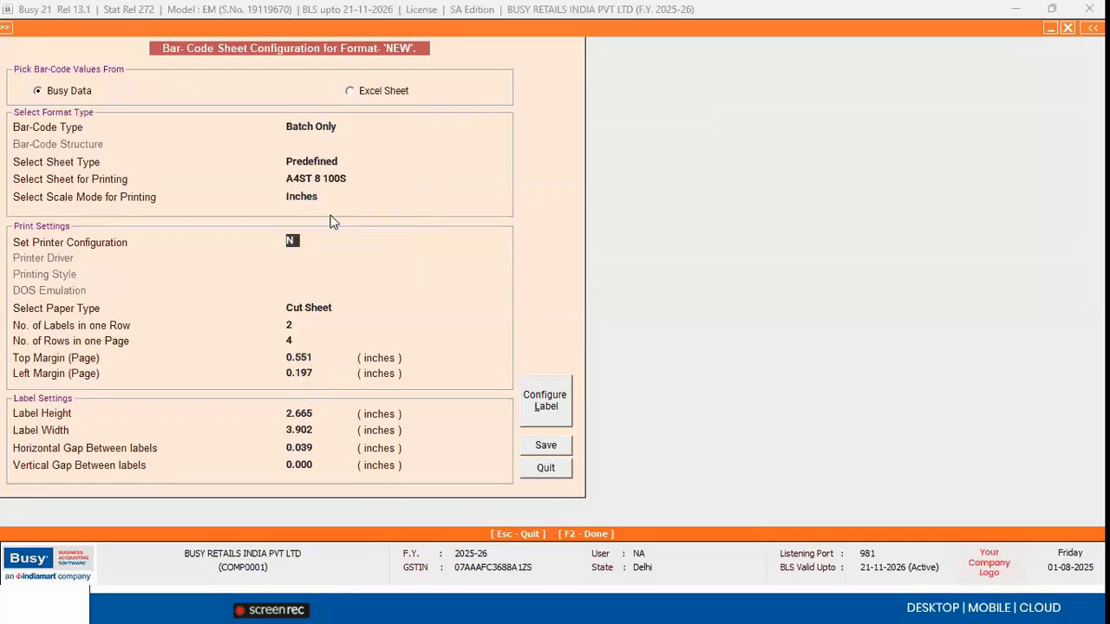
Step: Open the label configuration, widen the COMPANY_NAME field slightly, and move the batch bar-code up to about 0.43 inches from the top
click(546, 415)
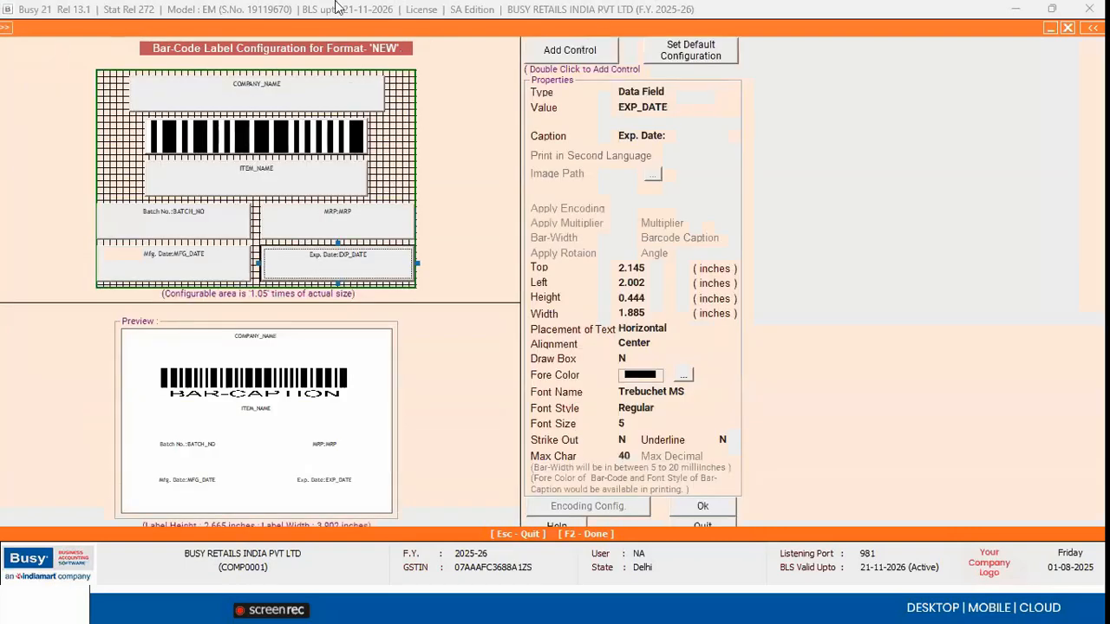
click(255, 94)
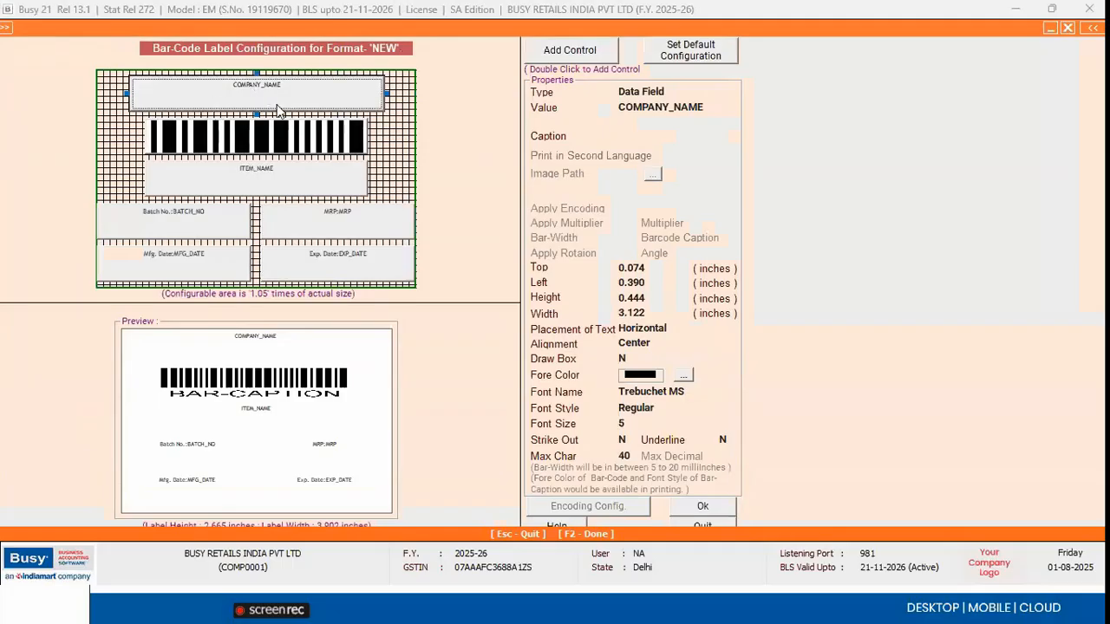
drag(387, 94, 397, 95)
click(276, 133)
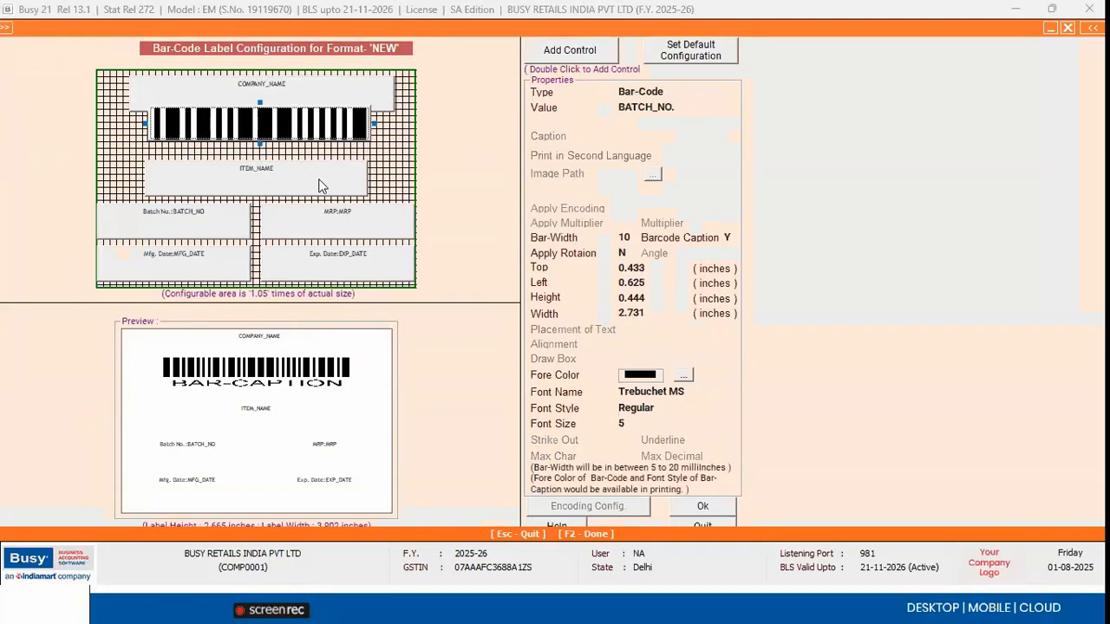
Step: Try the QR Code and Image types for the ITEM_NAME field on the label
click(261, 180)
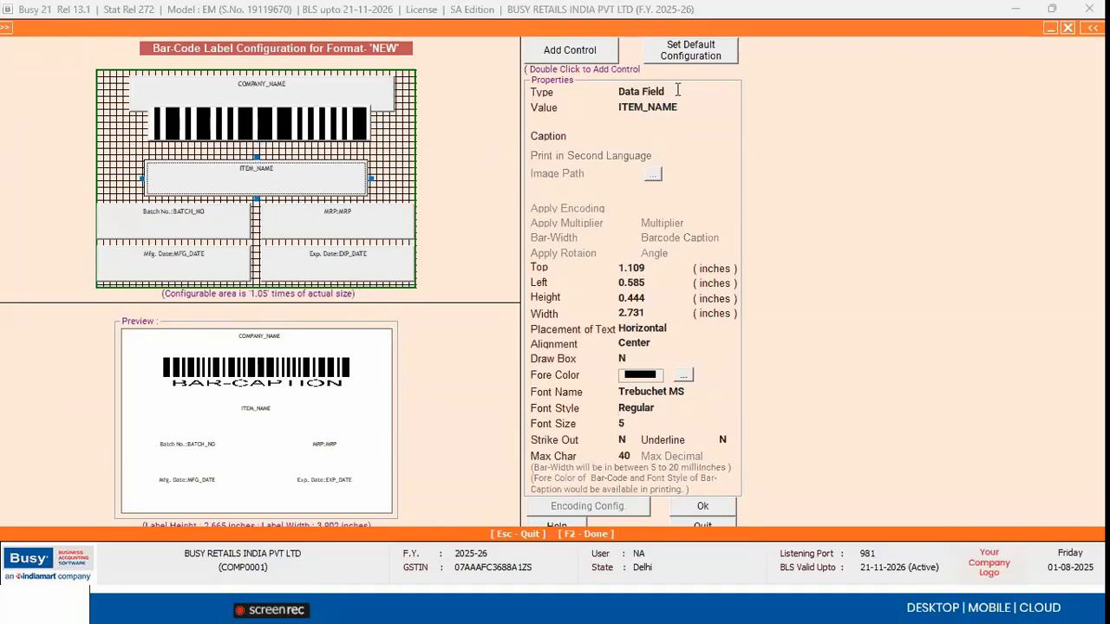
click(675, 91)
click(663, 128)
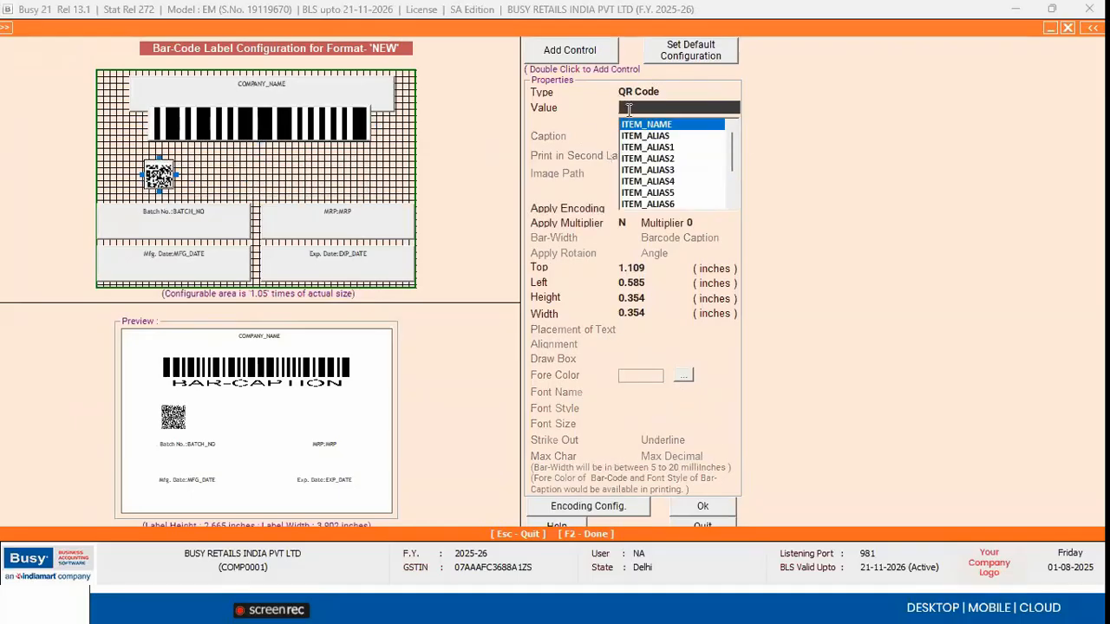
click(656, 91)
click(643, 165)
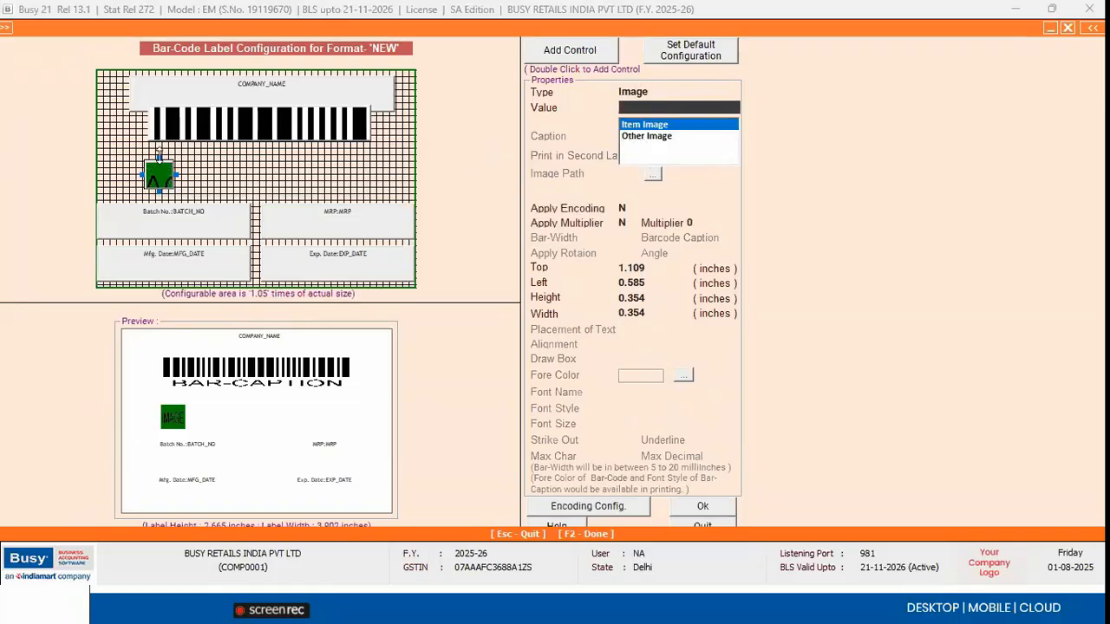
Step: Change the element below the batch bar-code to a Bar-Code of ITEM_NAME and widen it to about 2.53 inches
click(639, 93)
click(646, 114)
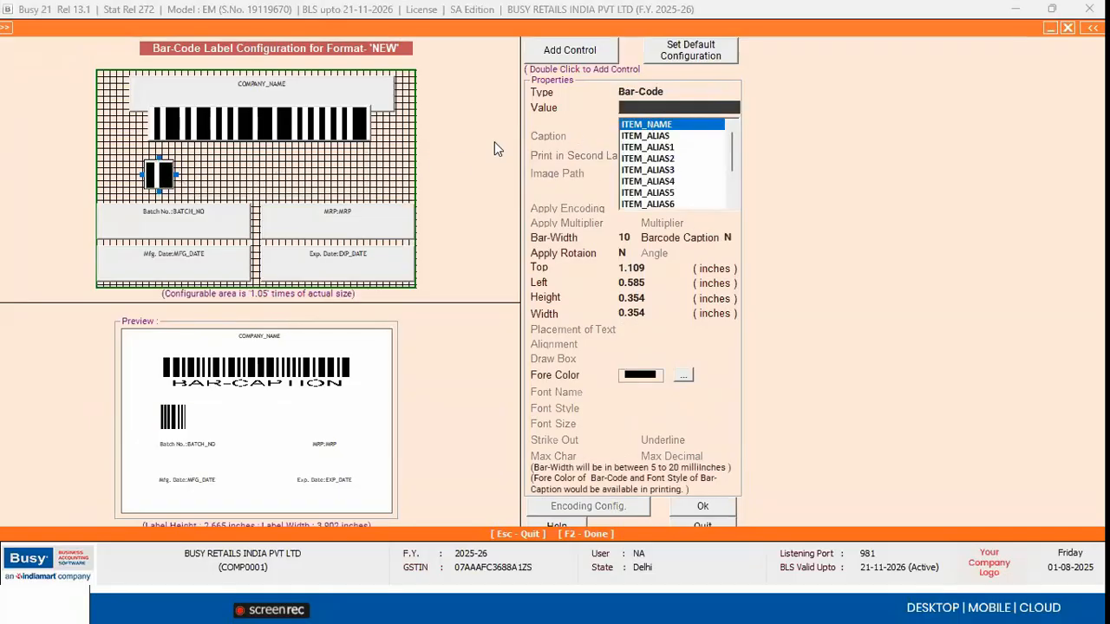
drag(177, 175, 353, 176)
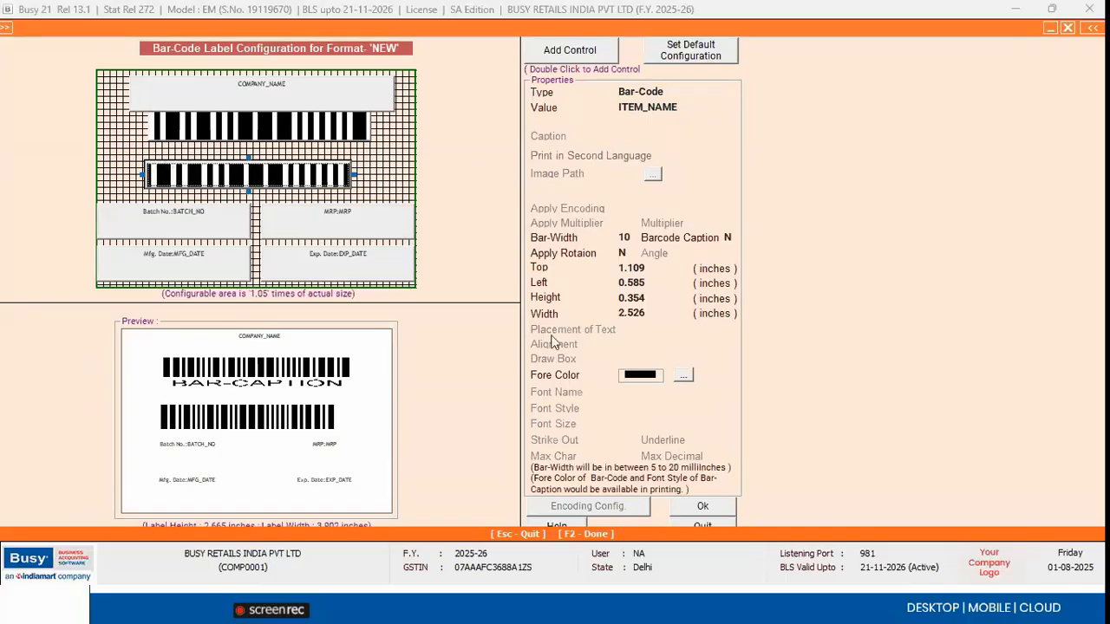
Step: Set the MRP field's font size to 10
click(347, 223)
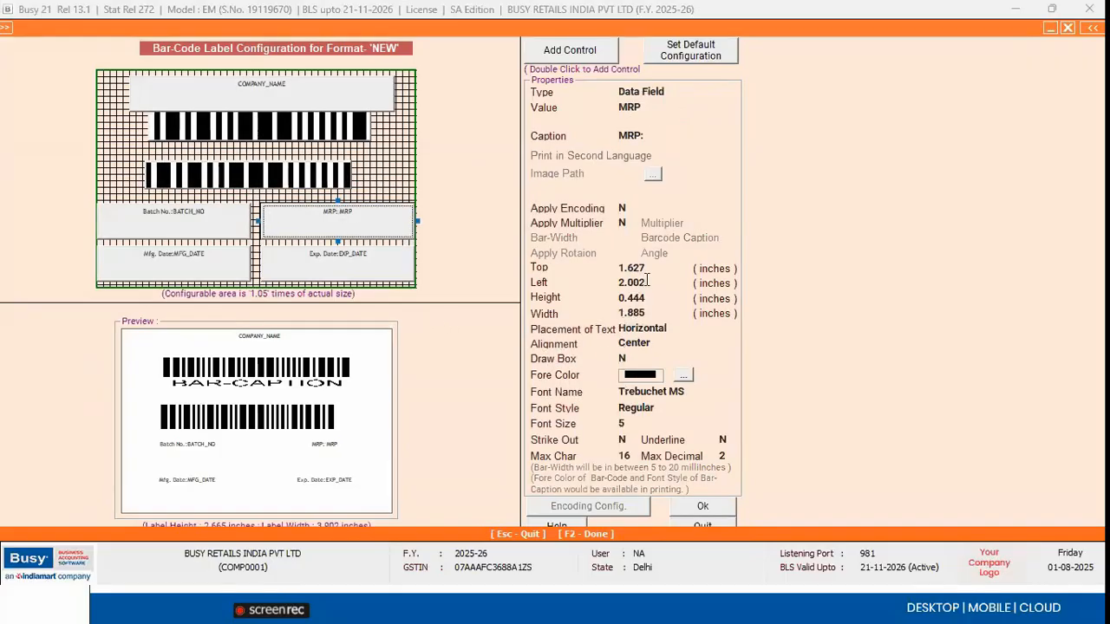
click(636, 424)
text(10)
key(Return)
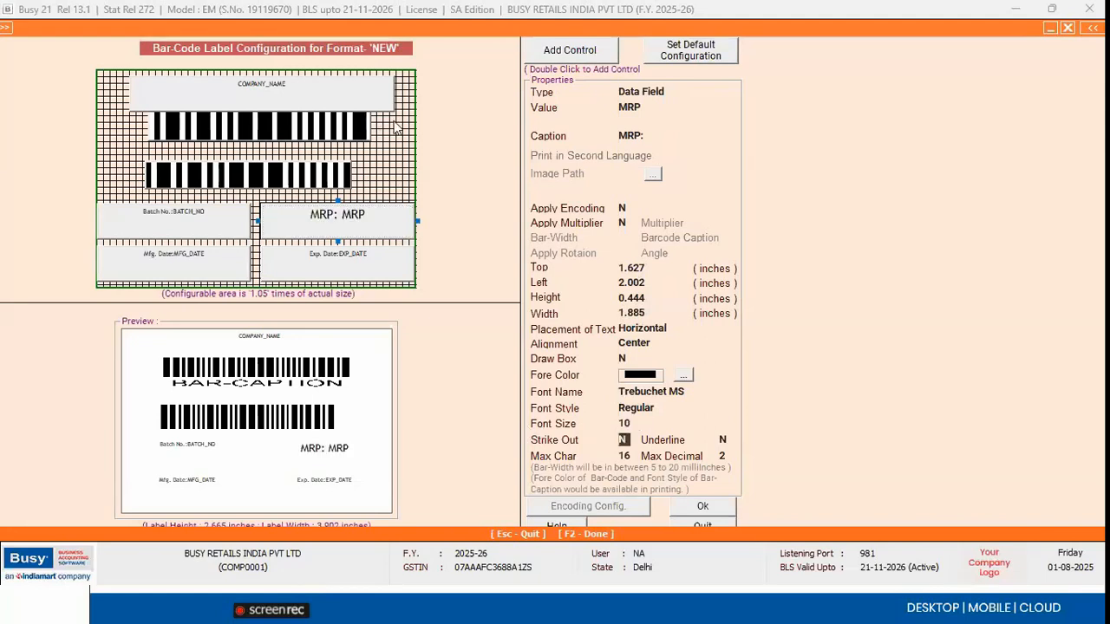
Step: Format the MRP field in Roboto Condensed, Bold style, font size 15
click(687, 392)
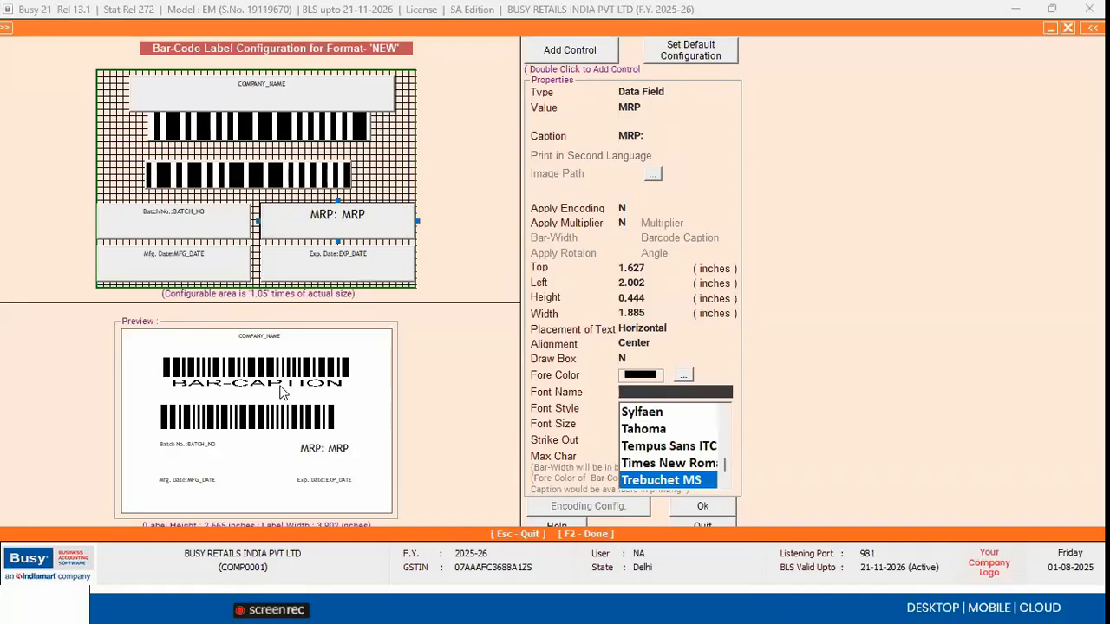
text(RO)
key(Down)
key(Return)
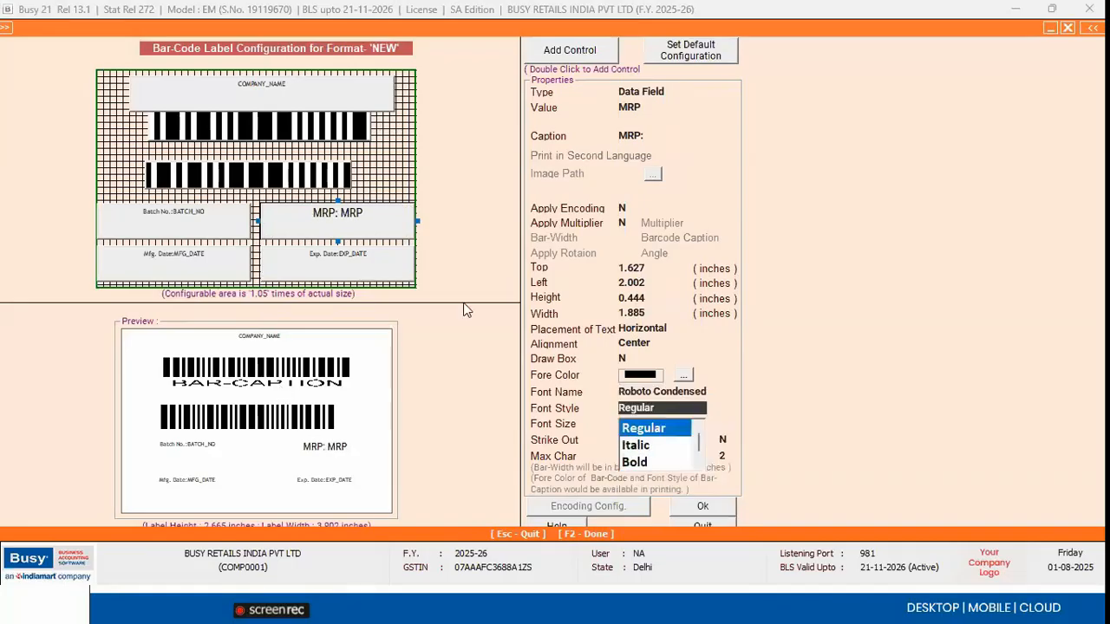
key(Down)
key(Down)
key(Return)
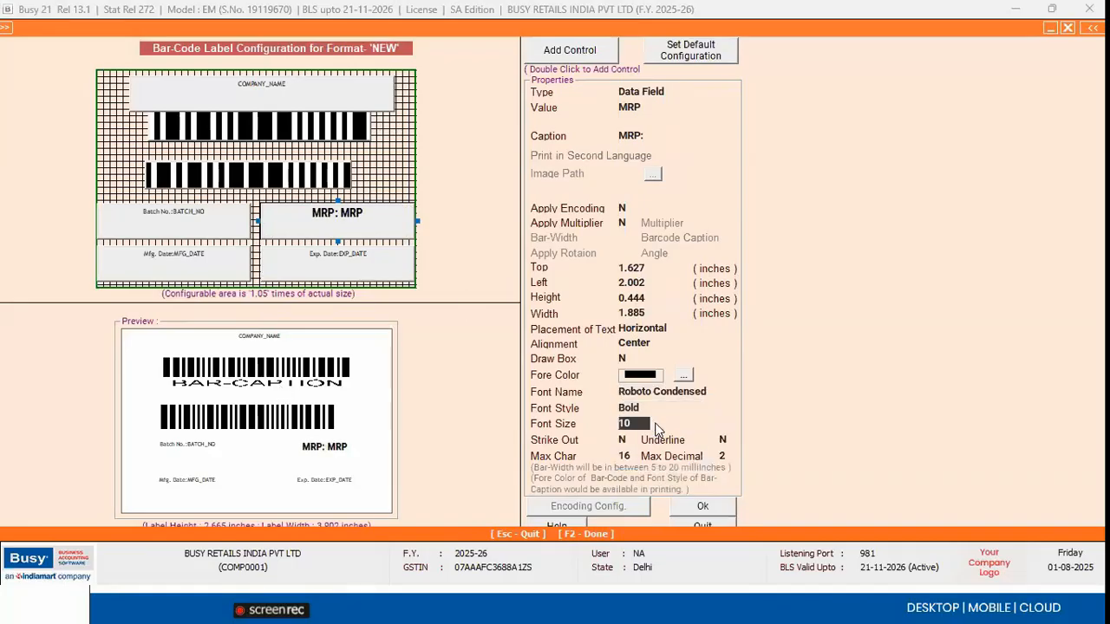
text(15)
key(Return)
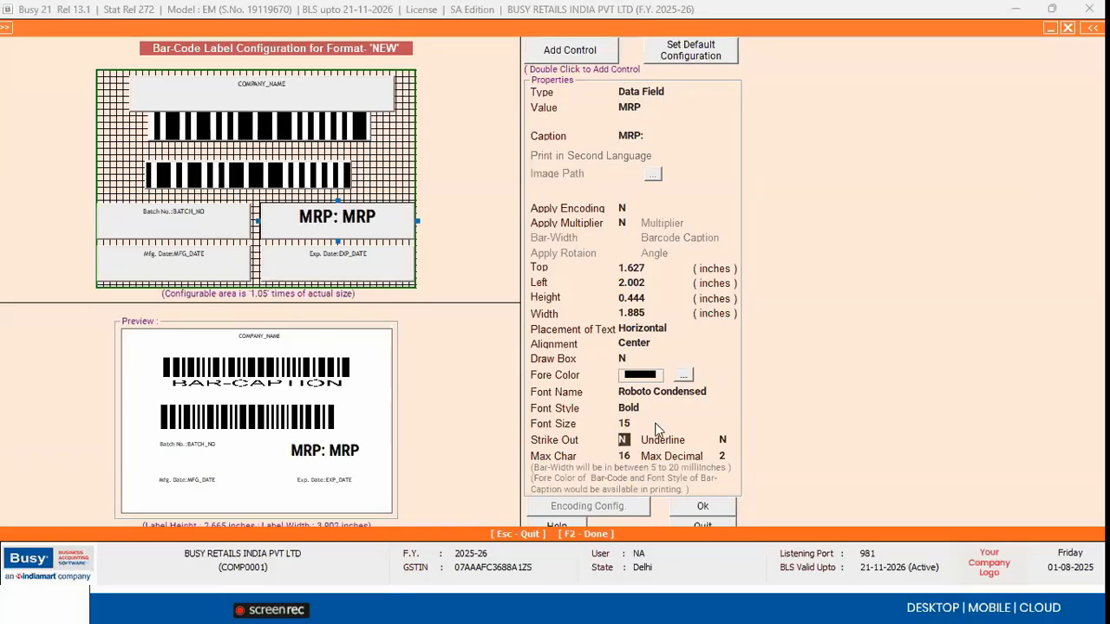
Step: Format the BATCH_NO data field in Roboto Condensed, Regular style, font size 10
click(180, 218)
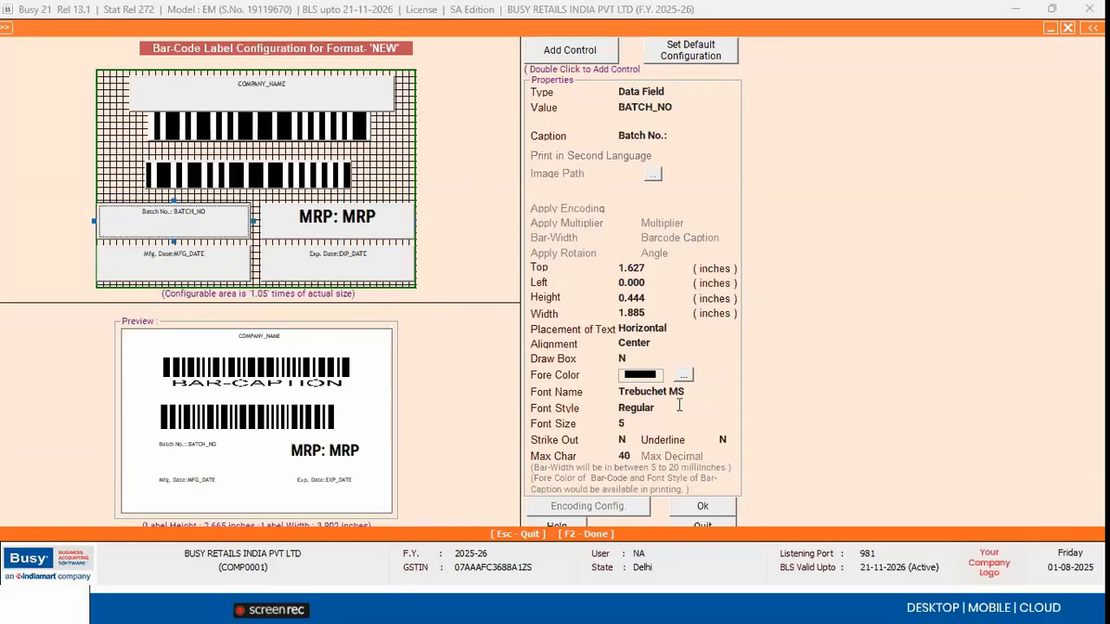
click(682, 397)
text(Roboto Condensed)
key(Return)
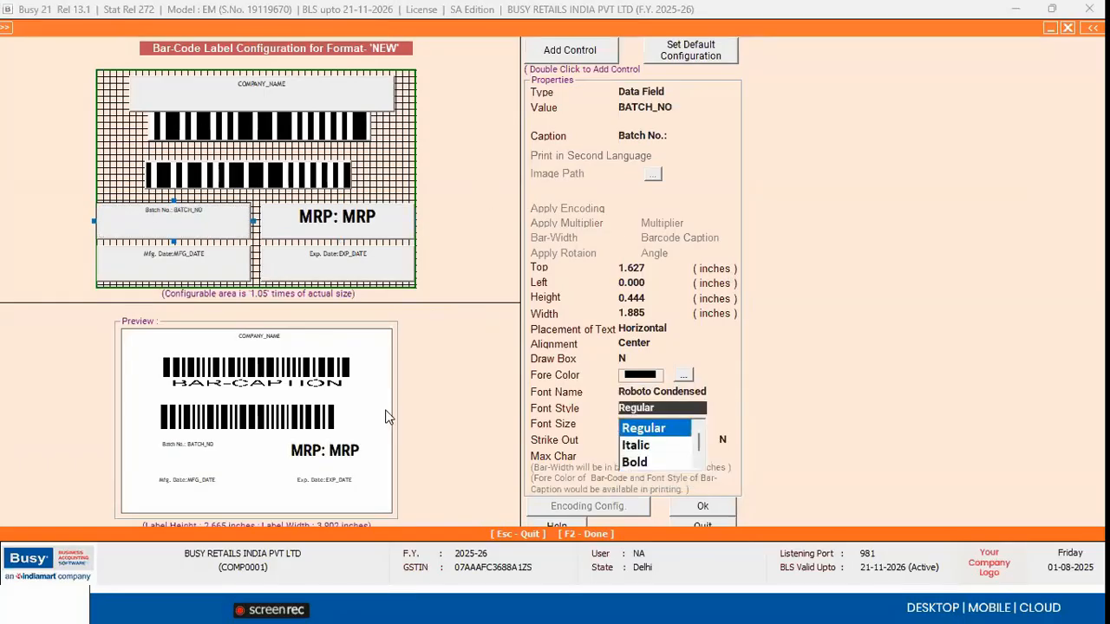
key(Return)
key(Return)
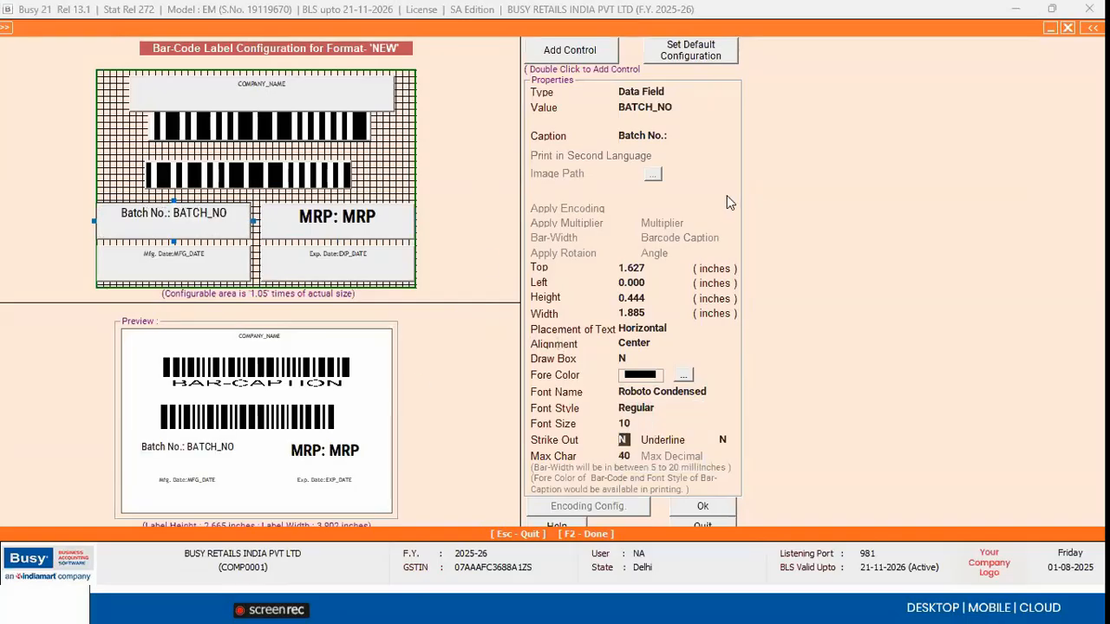
Step: Delete the MFG_DATE field and centre the EXP_DATE field along the label's lower edge, about 1.04 inches from the left
click(222, 275)
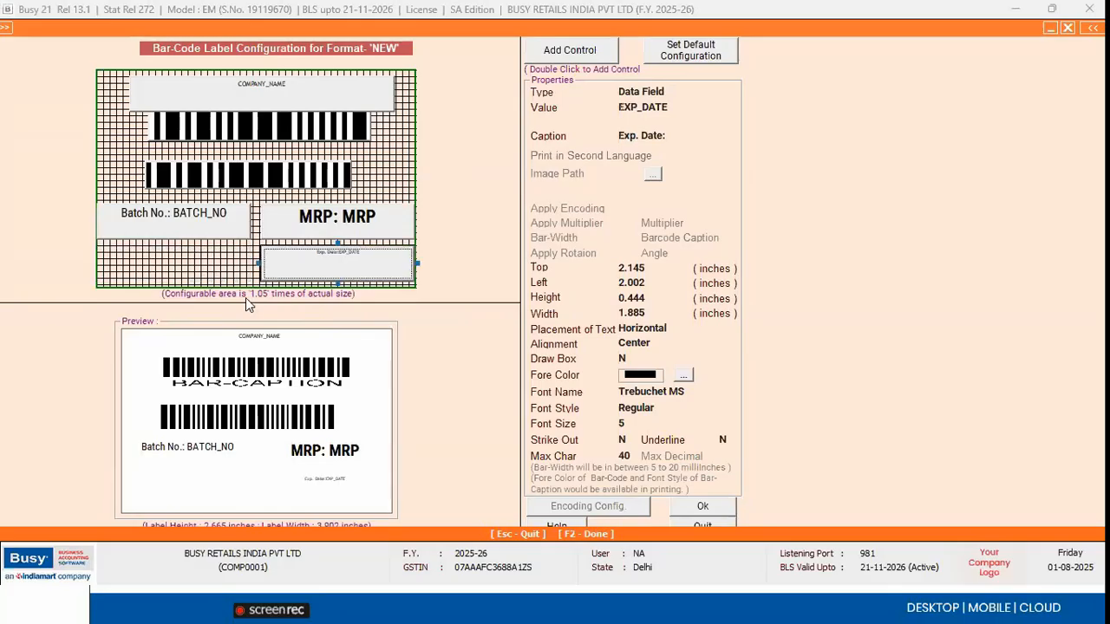
drag(287, 262, 209, 261)
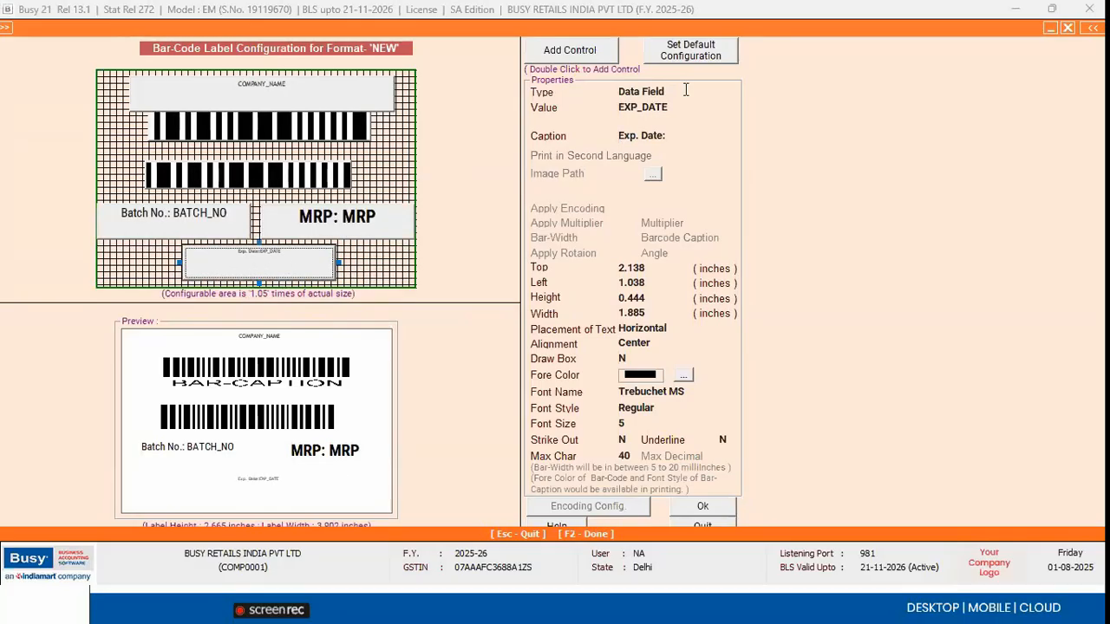
Step: Try BATCH_NO and MFG_DATE as the value of the lower centre field, and set it back to EXP_DATE
click(668, 108)
click(650, 182)
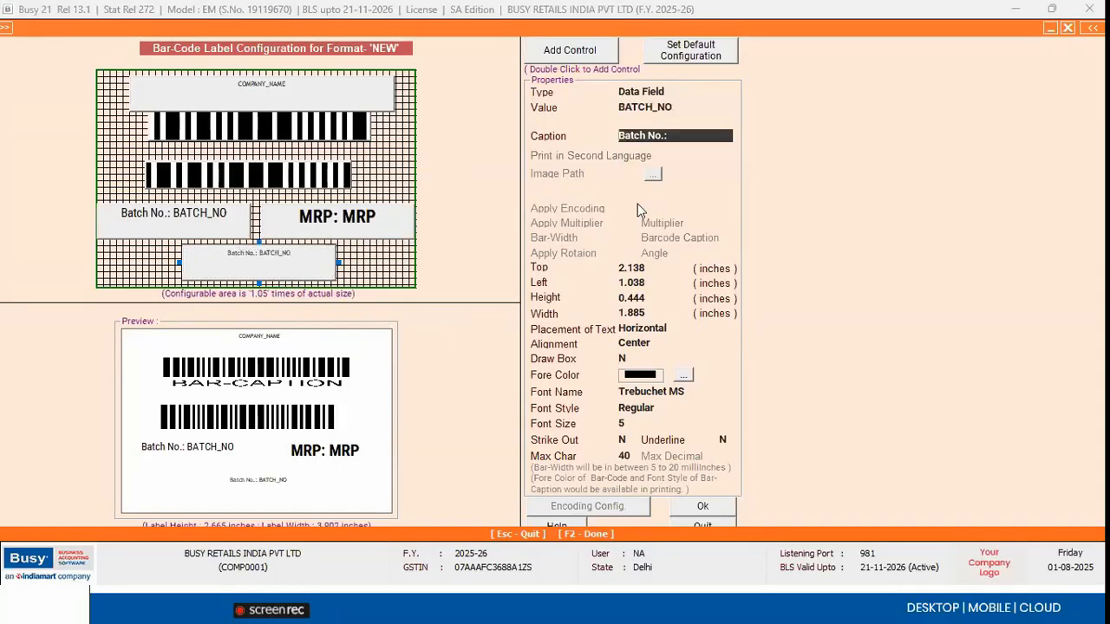
click(676, 107)
key(Down)
key(Return)
click(667, 108)
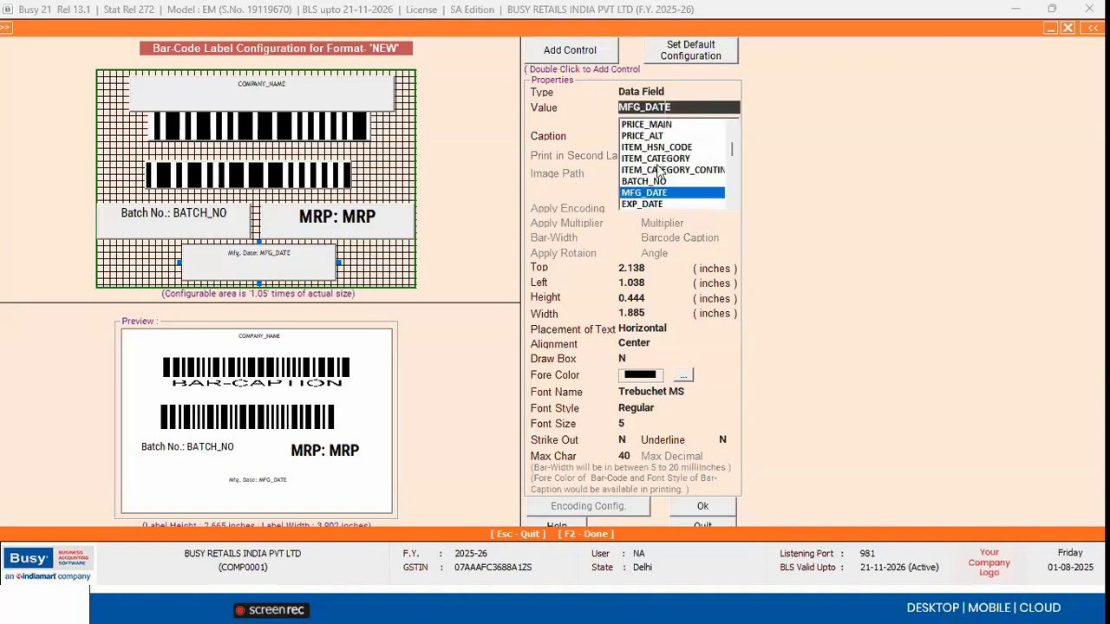
click(647, 205)
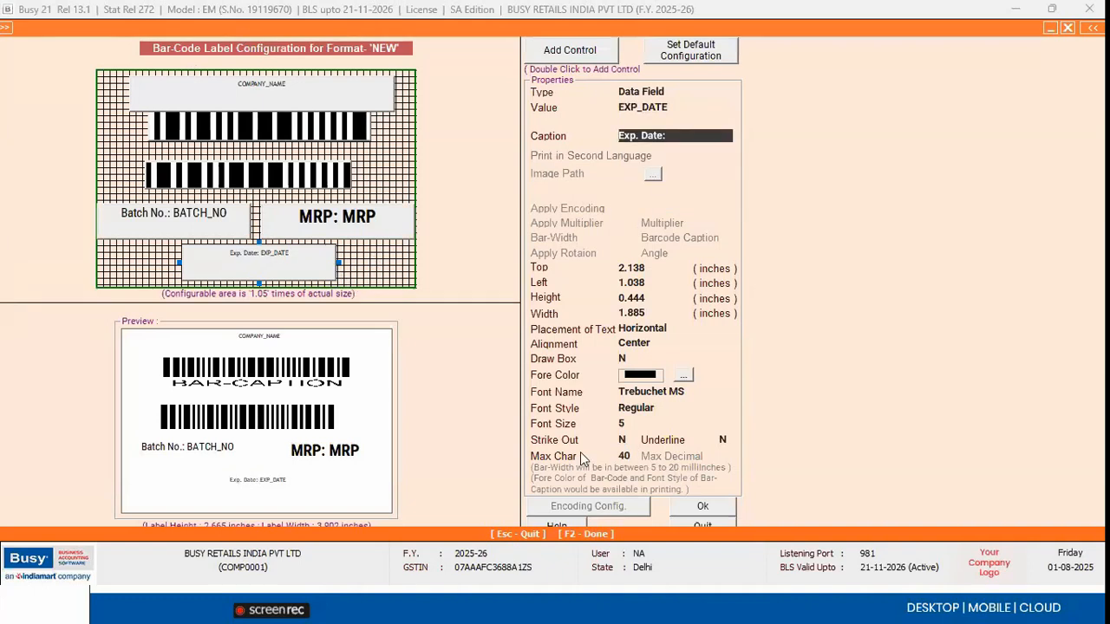
Step: Set the EXP_DATE field's fore color to red and close the label configuration
click(683, 375)
click(18, 86)
click(35, 268)
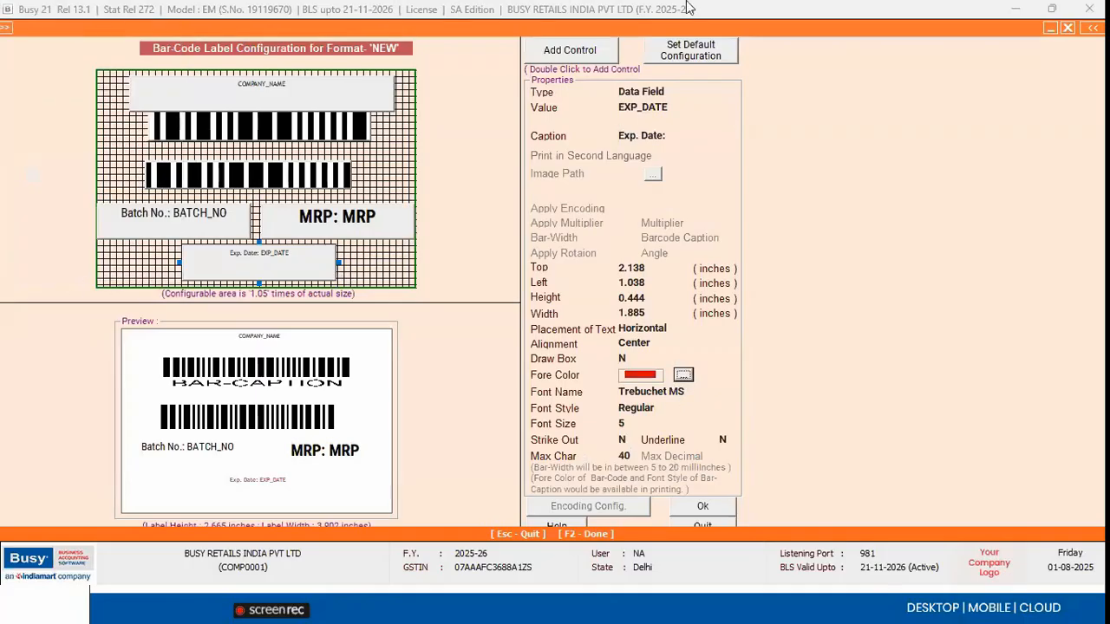
key(Escape)
key(Escape)
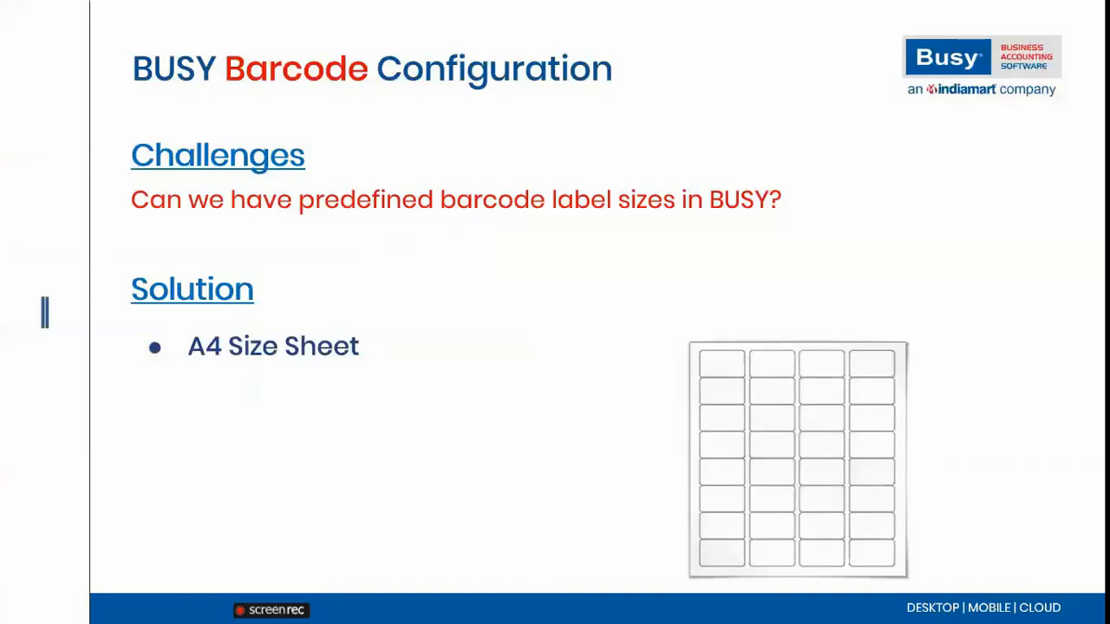
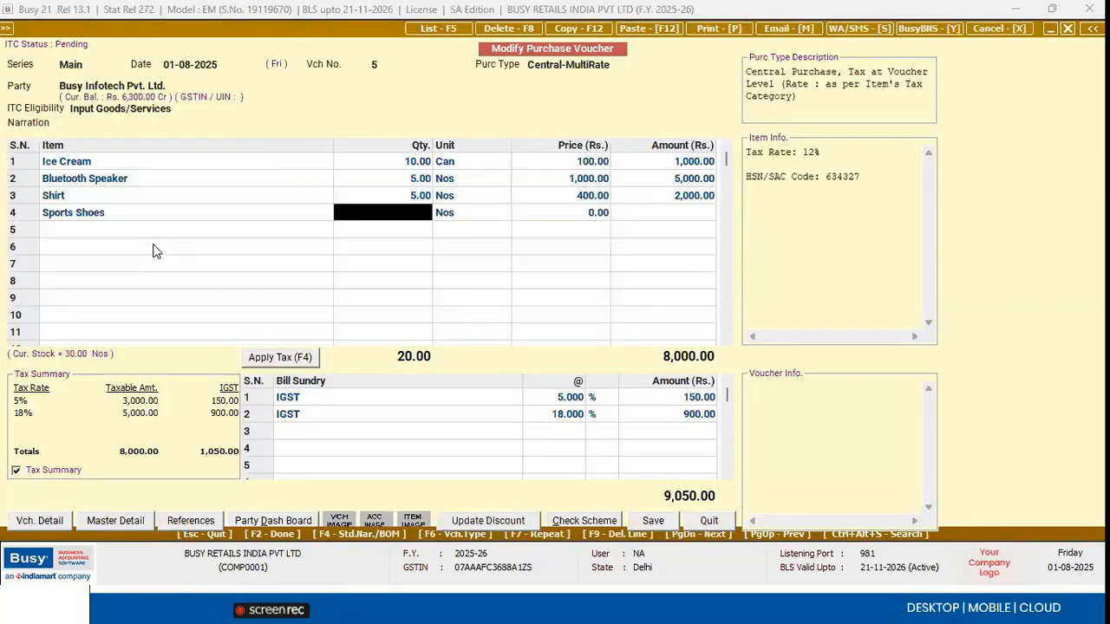
Step: Enter a quantity of 3 for Sports Shoes in the purchase voucher and save its item master with Maintain BCN set to Y
text(3)
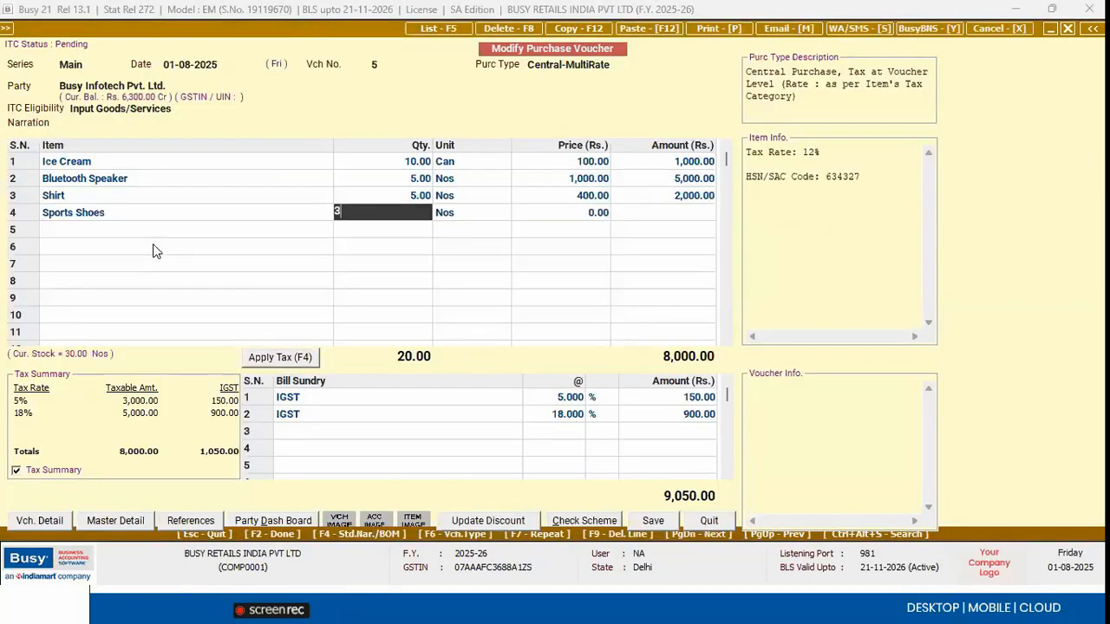
key(Return)
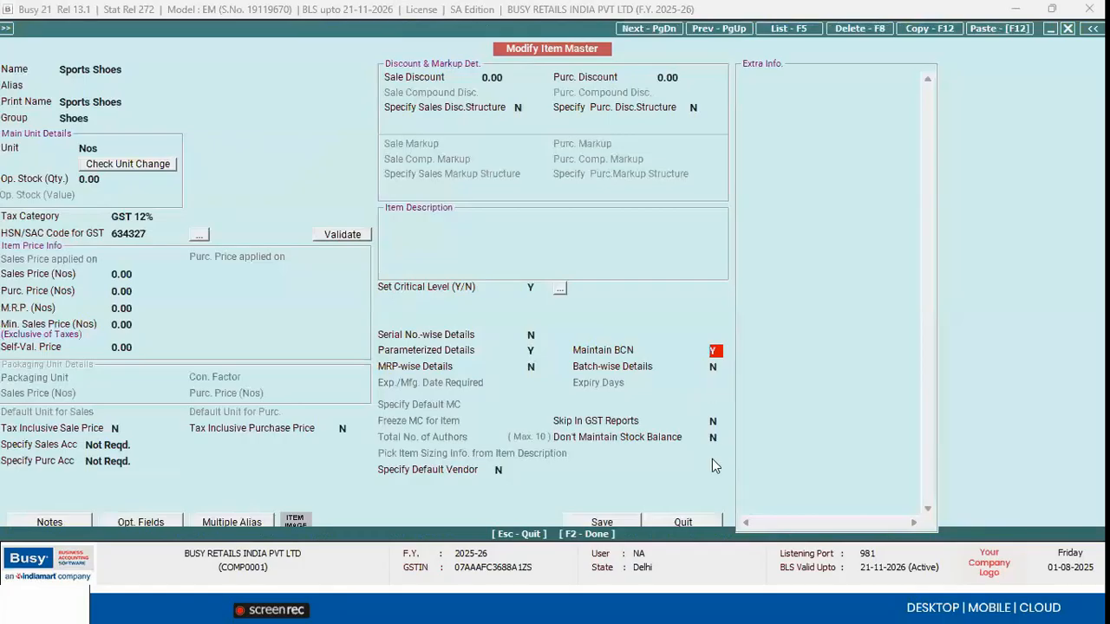
key(F2)
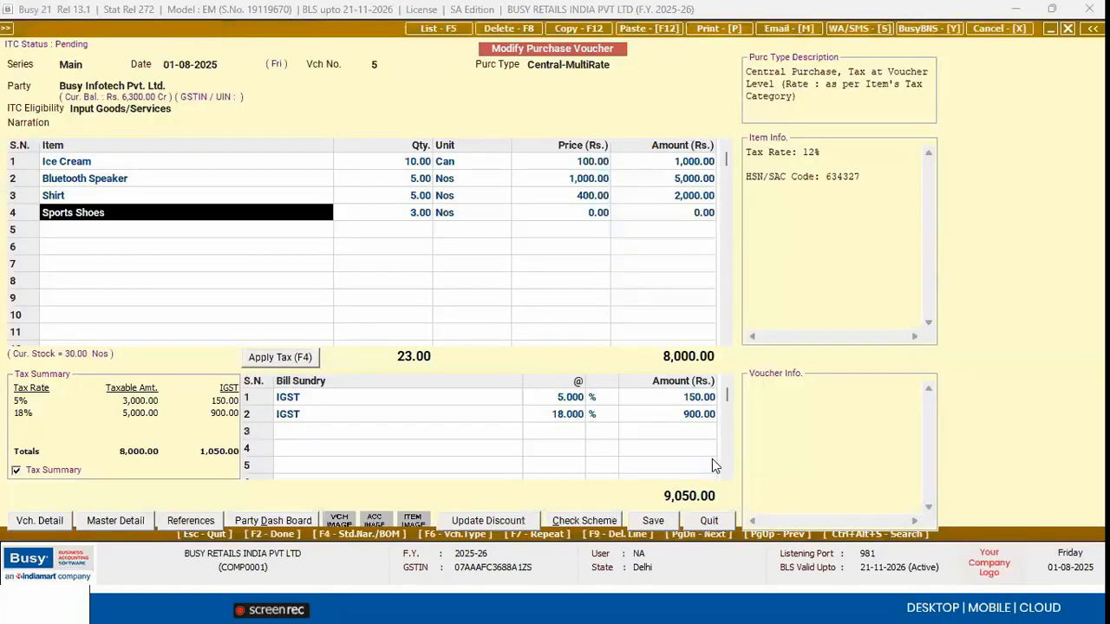
Step: Fill the first parameterized stock row for Sports Shoes with size 10, colour BLACK, brand Nike and quantity 1
key(Return)
key(Return)
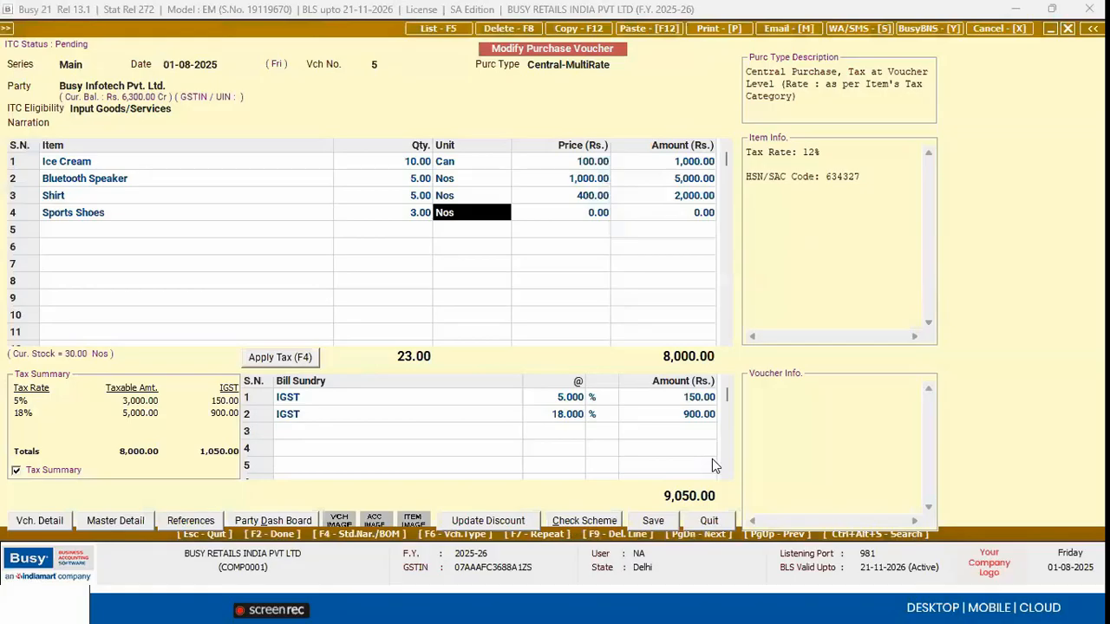
key(Return)
key(Return)
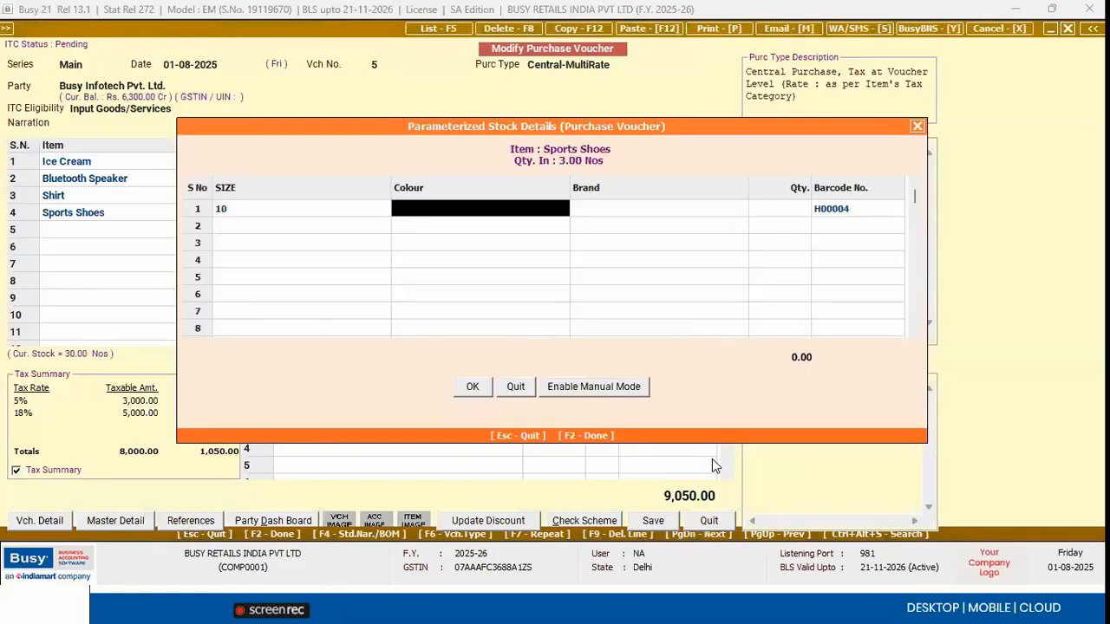
text(BLACK)
key(Return)
text(Nike)
key(Return)
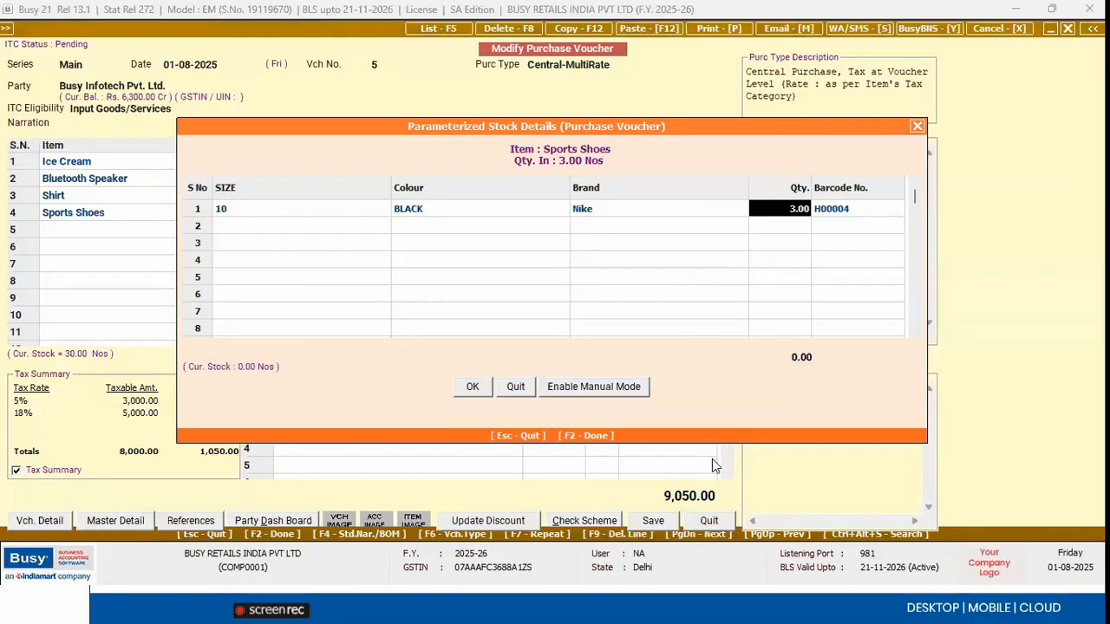
text(1)
key(Return)
Step: Fill the second parameterized stock row with size 8, colour WHITE, brand Nike and quantity 2
key(Return)
key(Return)
key(Return)
key(Left)
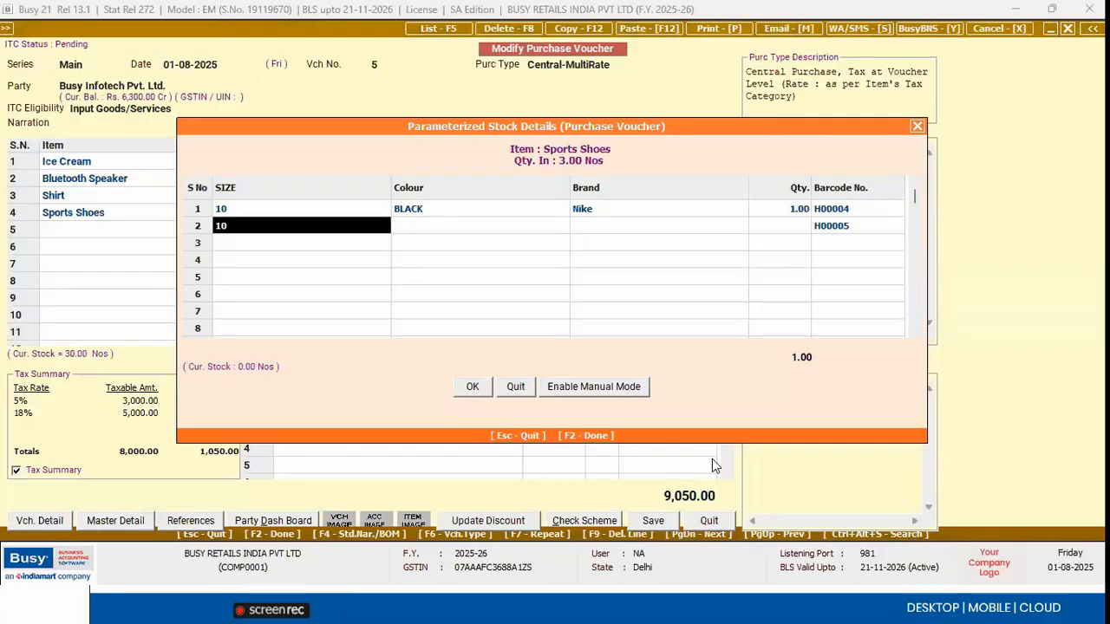
text(8)
key(Return)
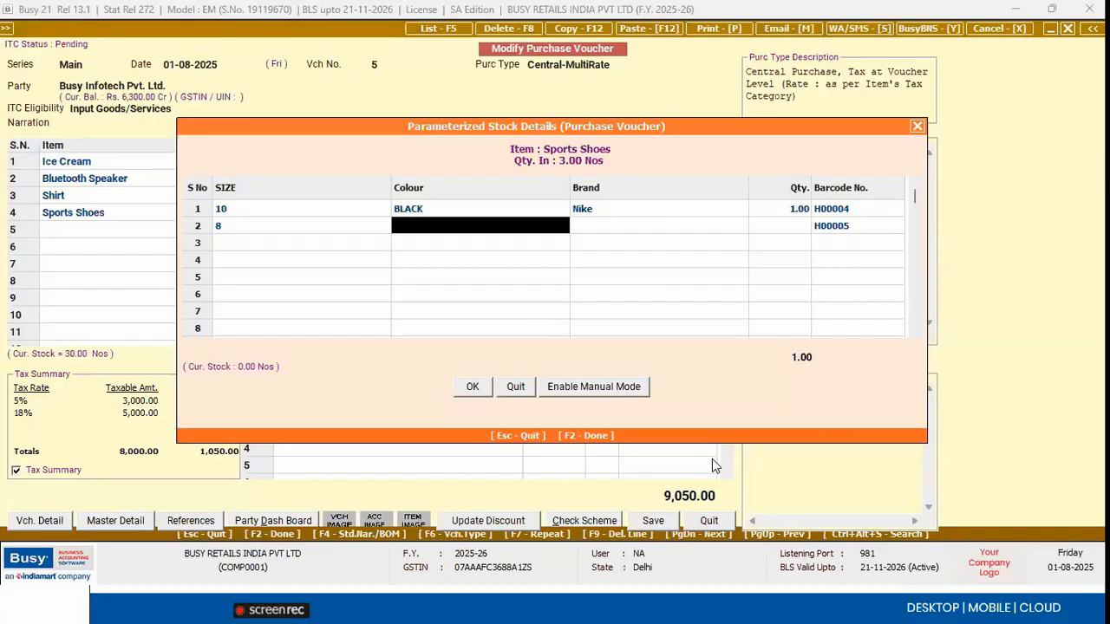
text(WHITE)
key(Return)
key(Return)
key(Return)
Step: Examine the barcode numbers of both stock rows and the first row's size, colour and brand
drag(837, 209, 837, 229)
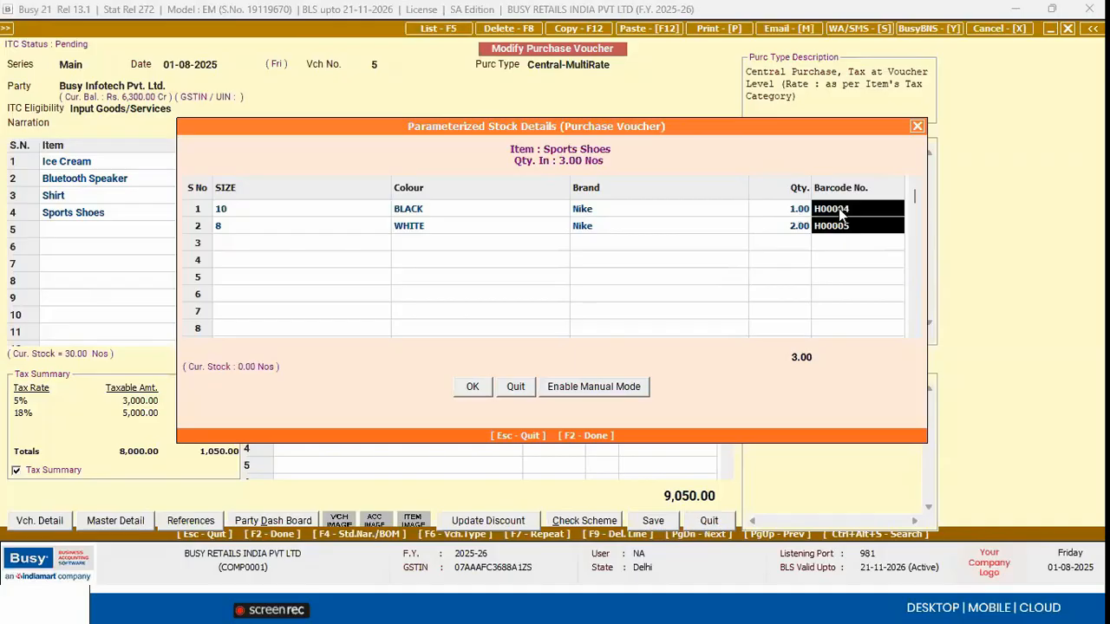
drag(329, 208, 676, 217)
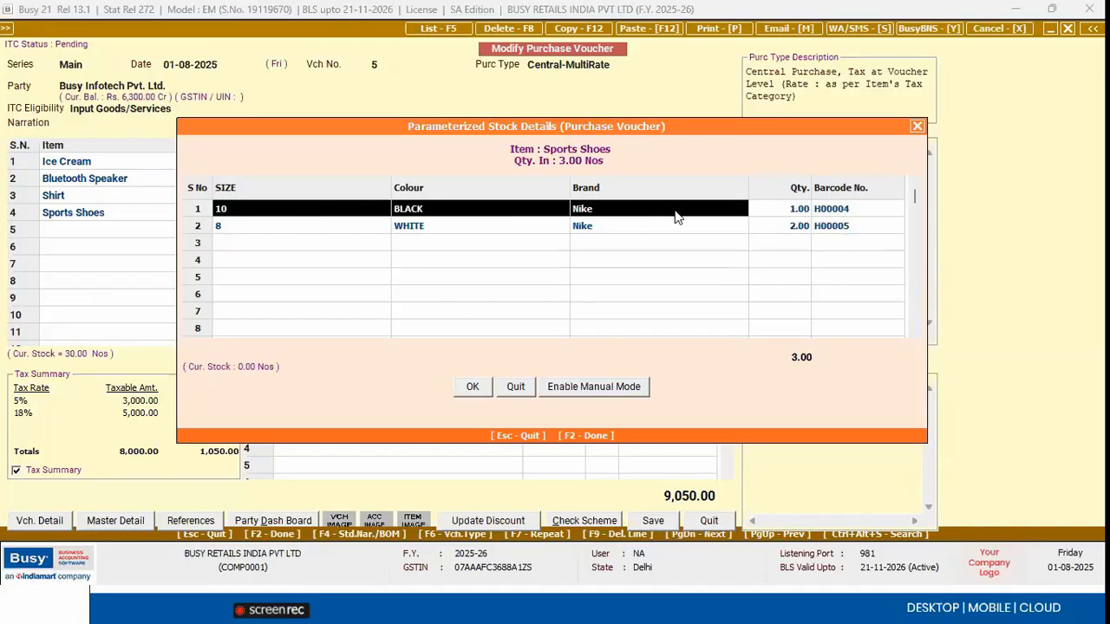
Step: Remove both existing Sports Shoes stock rows and enable manual mode for entering barcode numbers
click(605, 242)
drag(286, 215, 768, 216)
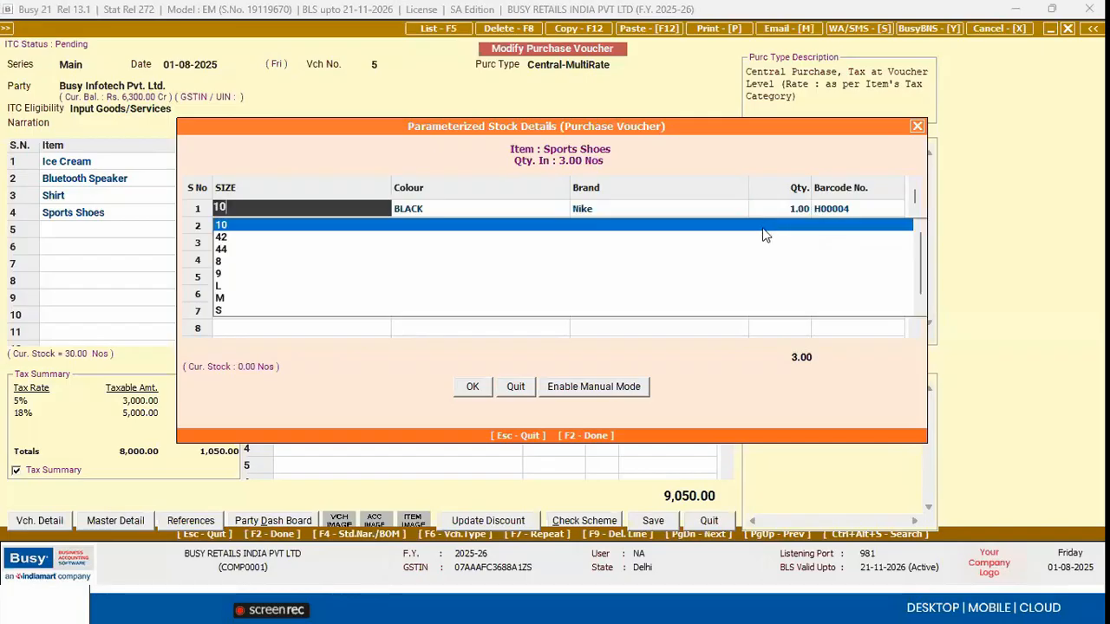
click(787, 213)
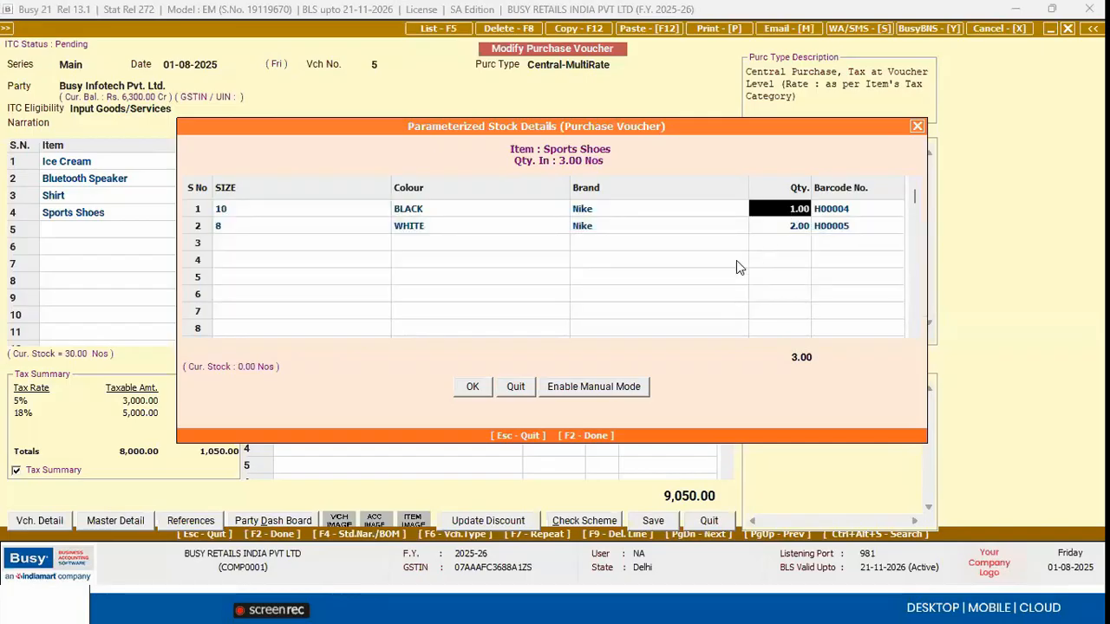
click(593, 389)
click(651, 336)
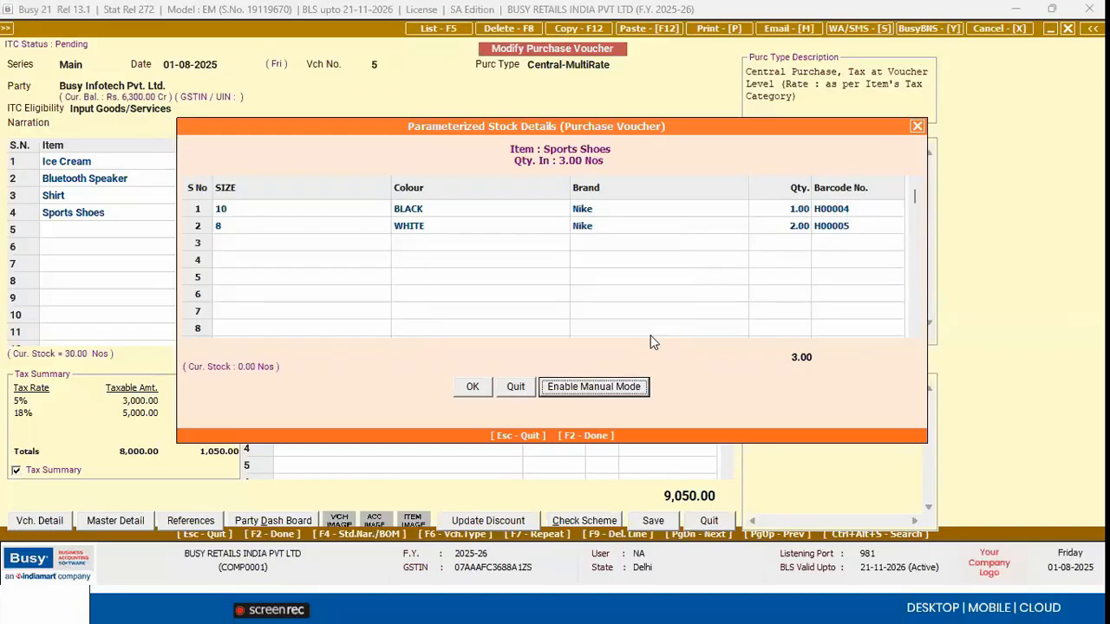
click(311, 214)
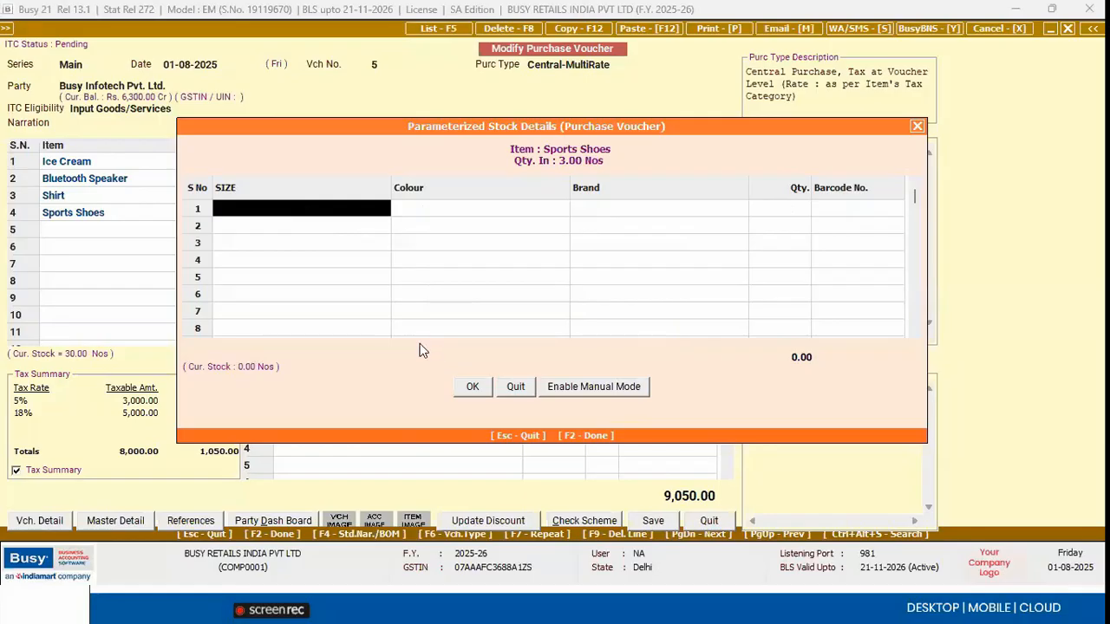
click(606, 387)
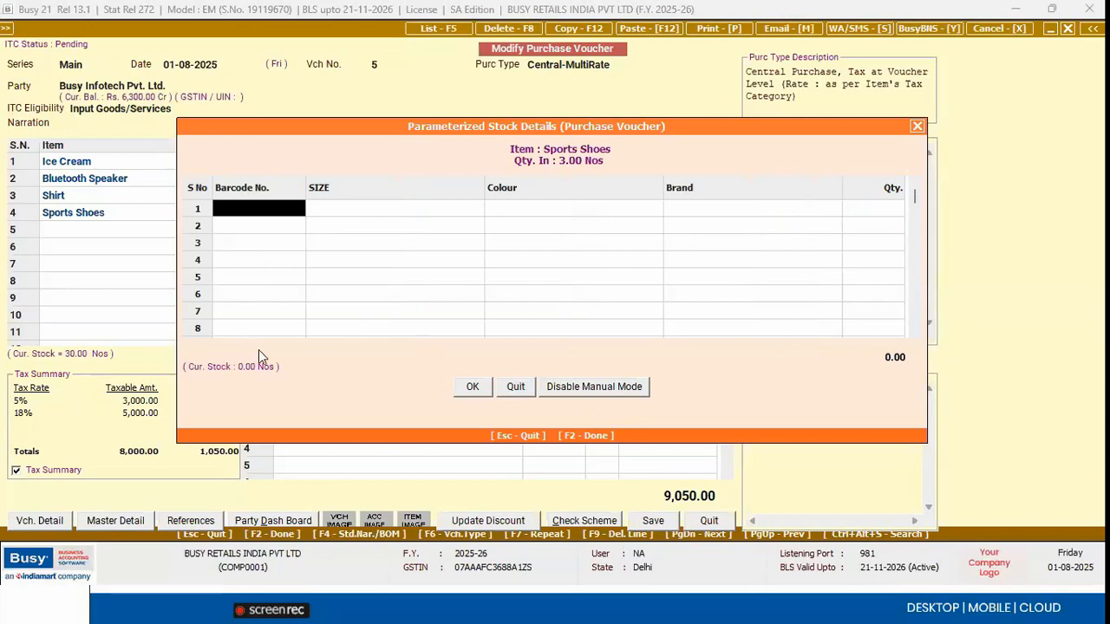
Step: Fill the first Sports Shoes stock row with barcode number DF122, size 10, colour WHITE, brand Nike and quantity 3
text(dF12234)
key(BackSpace)
key(BackSpace)
key(Return)
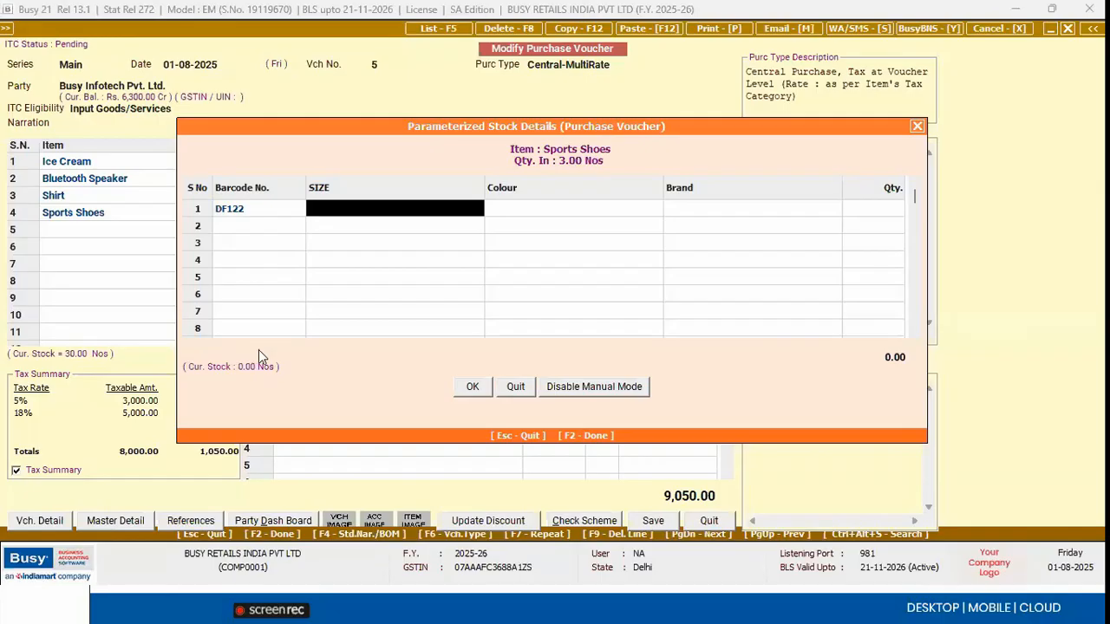
key(space)
key(Return)
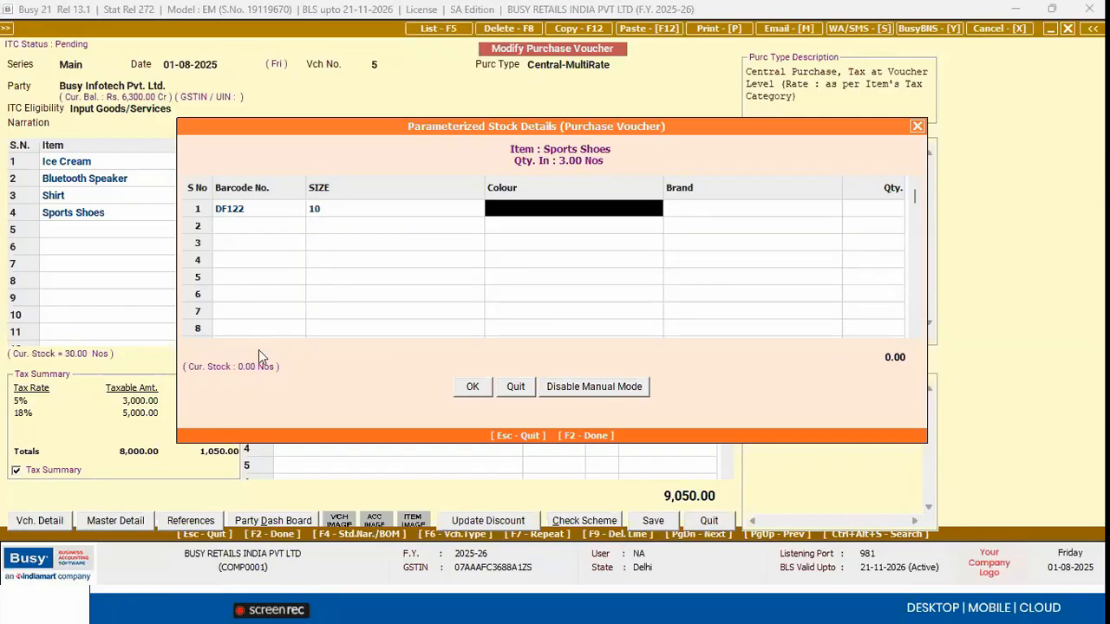
key(Return)
key(space)
key(Return)
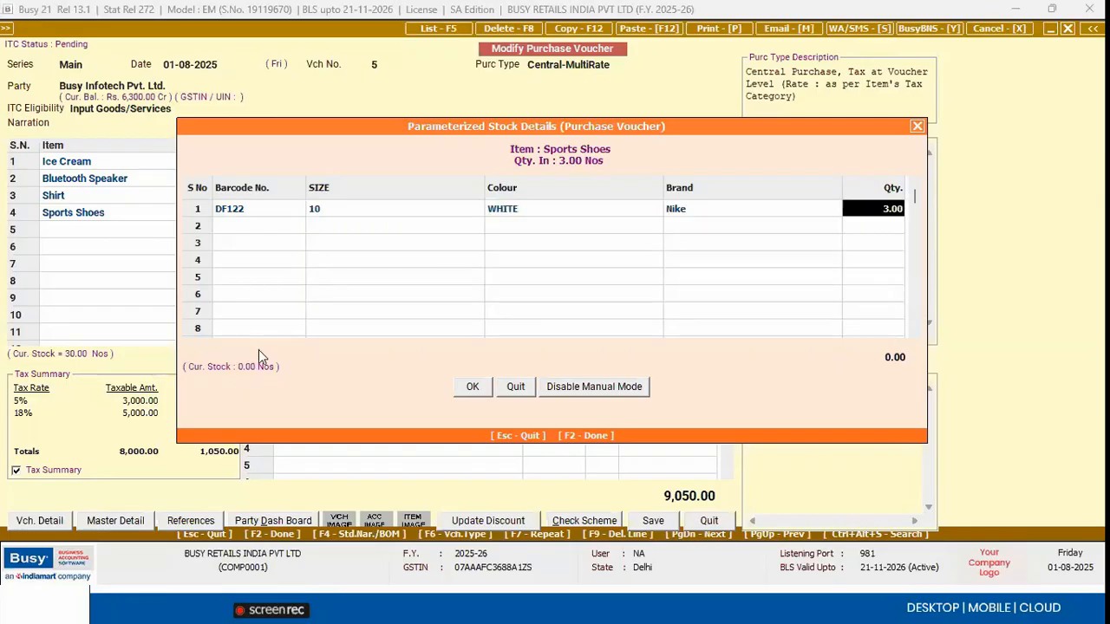
key(Return)
key(Return)
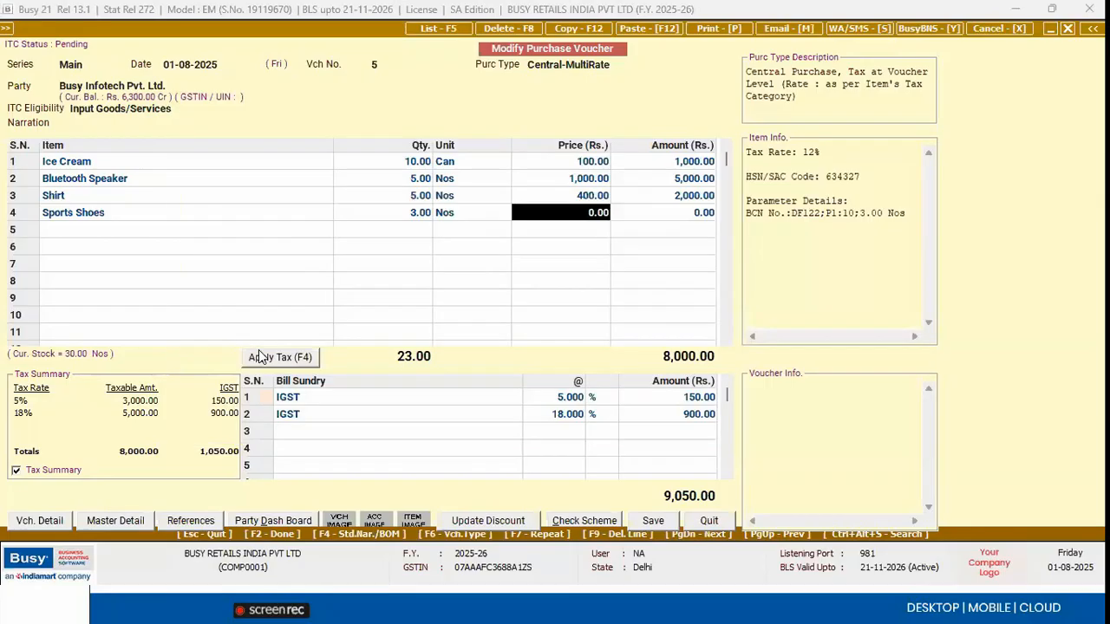
Step: Review the Sports Shoes stock details, save the purchase voucher and choose to print its item barcodes
key(shift+Tab)
key(Return)
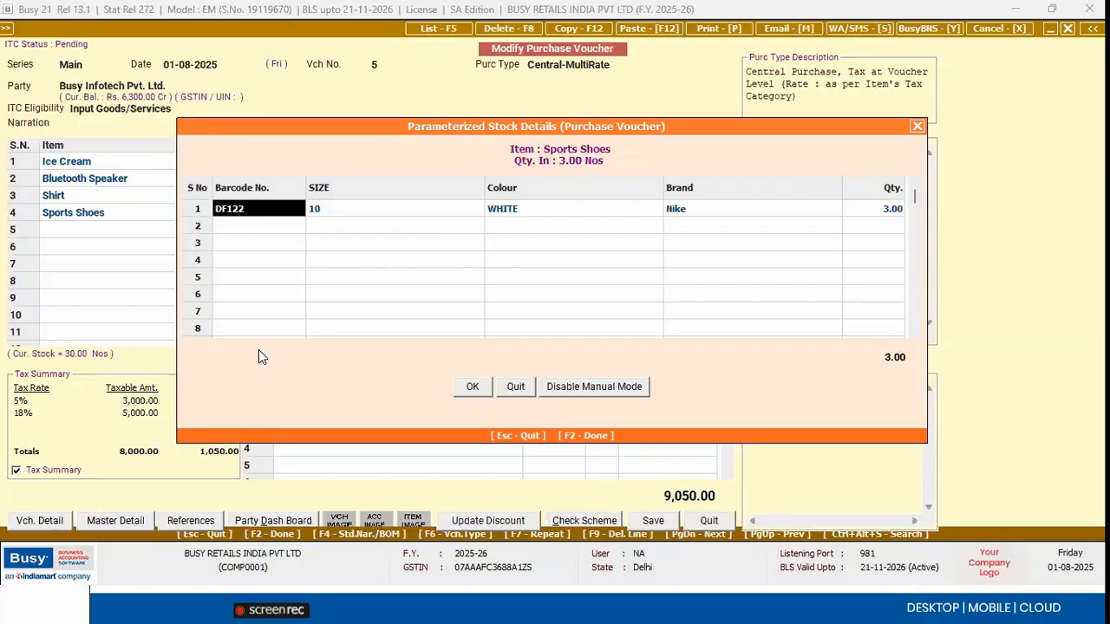
key(F2)
key(F2)
key(y)
key(y)
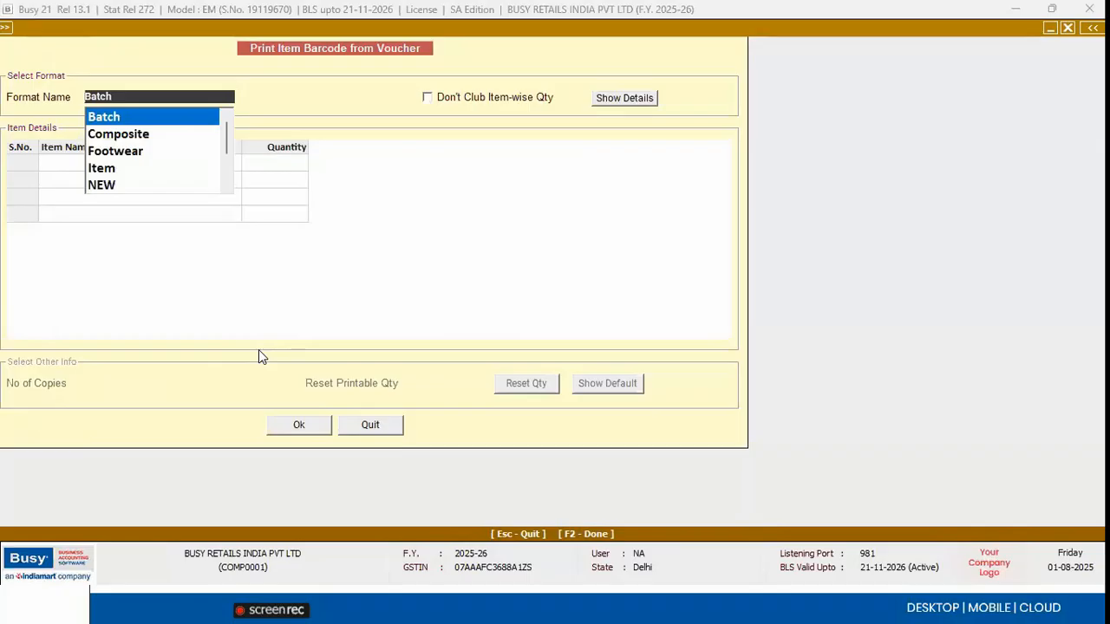
Step: Preview the voucher's barcode labels in the Parameterwise format and return to the main screen
key(Down)
key(Down)
key(Down)
key(Down)
key(Down)
key(Return)
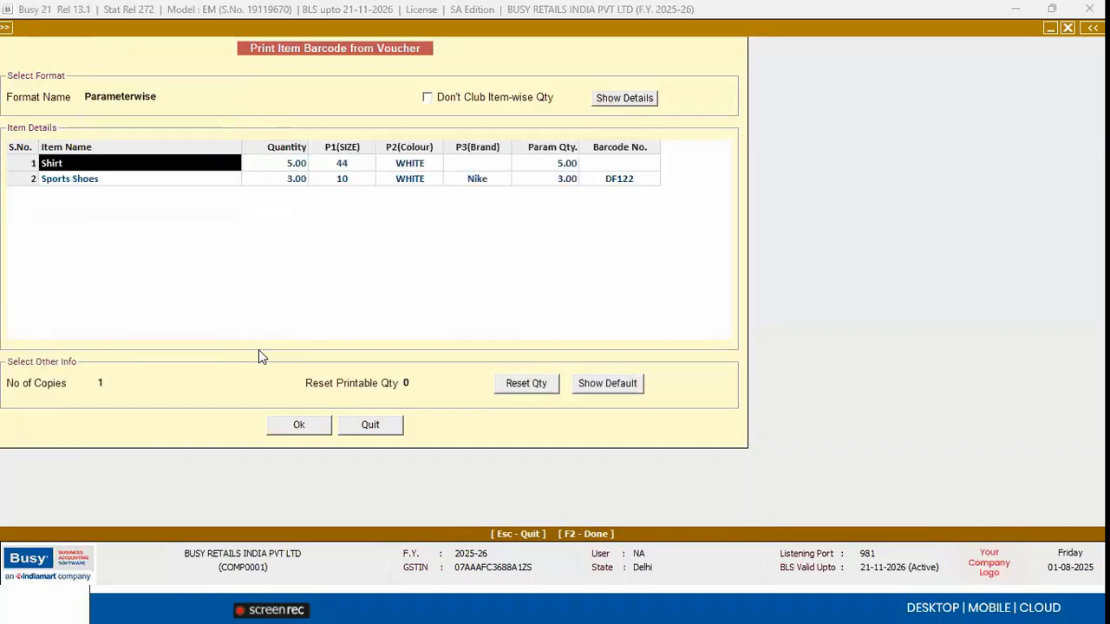
click(299, 424)
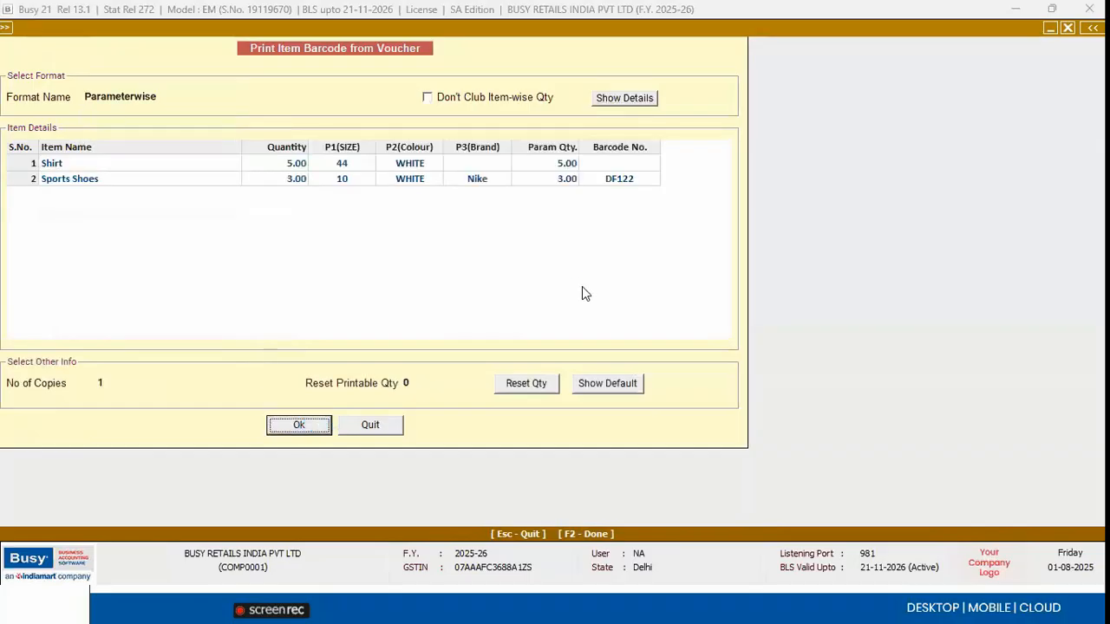
key(alt+p)
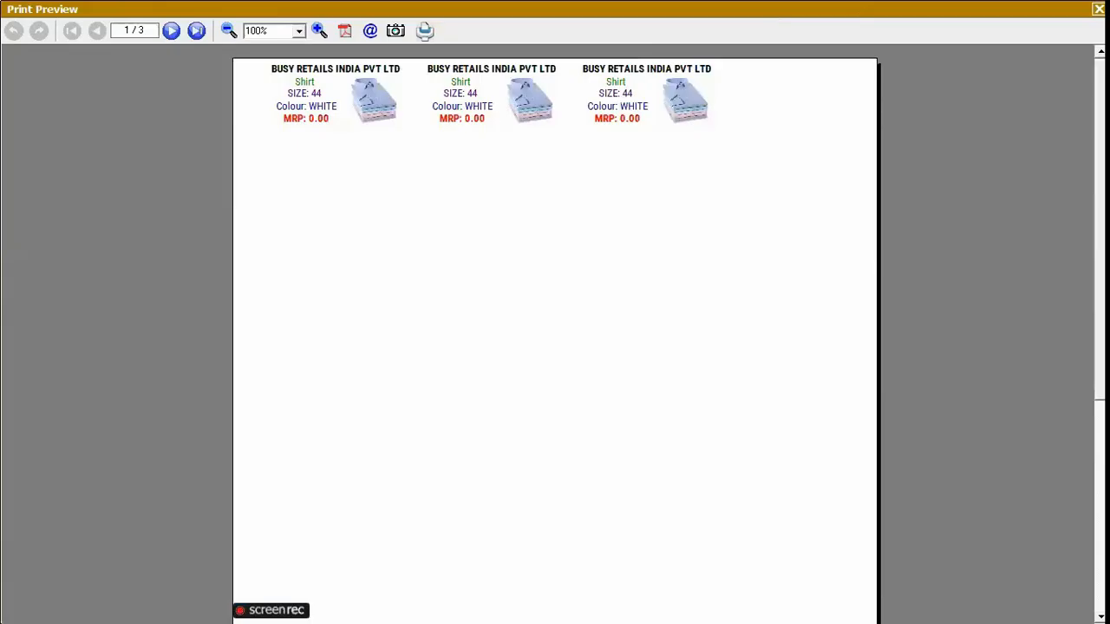
key(Escape)
key(Escape)
key(Escape)
key(Escape)
key(Escape)
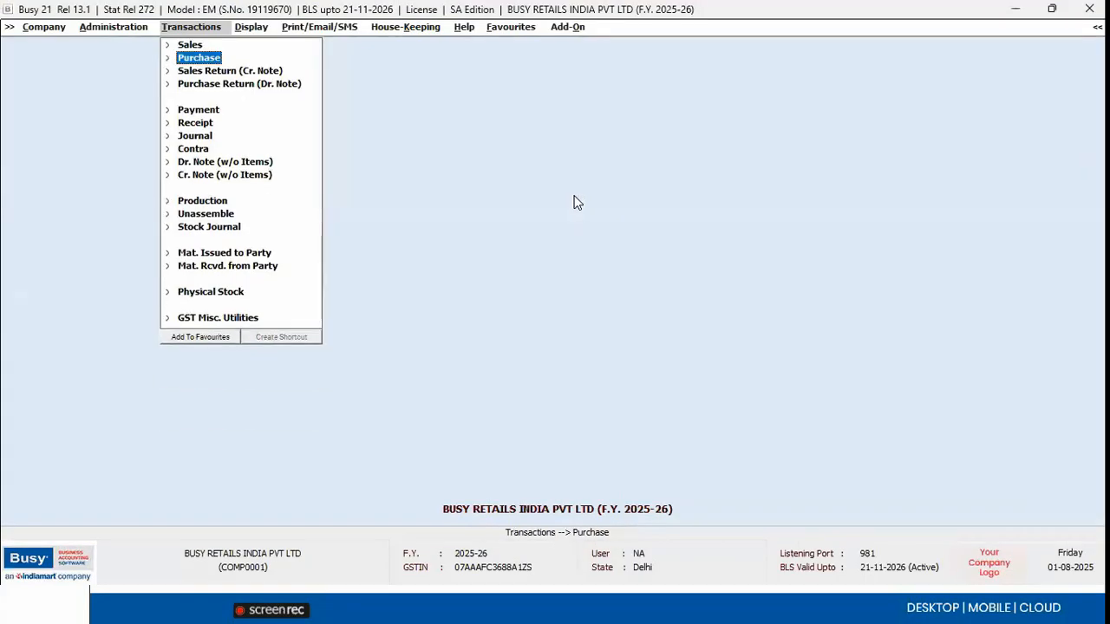
key(Right)
key(Right)
key(Right)
key(Right)
key(Right)
key(Right)
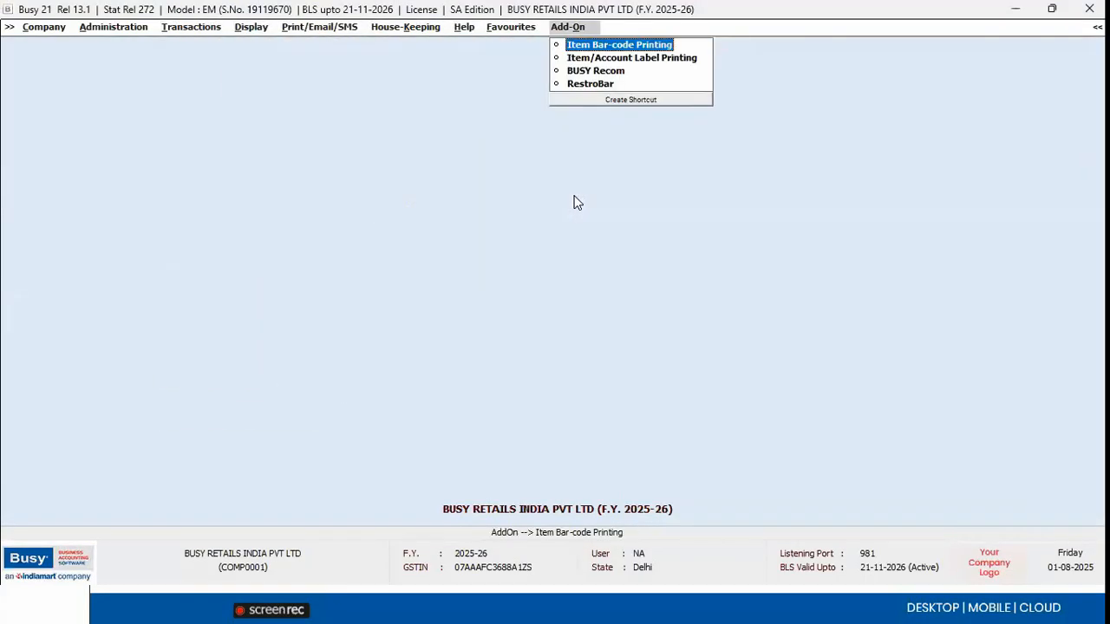
key(Left)
key(Left)
key(Left)
key(Left)
key(Left)
key(Left)
key(Left)
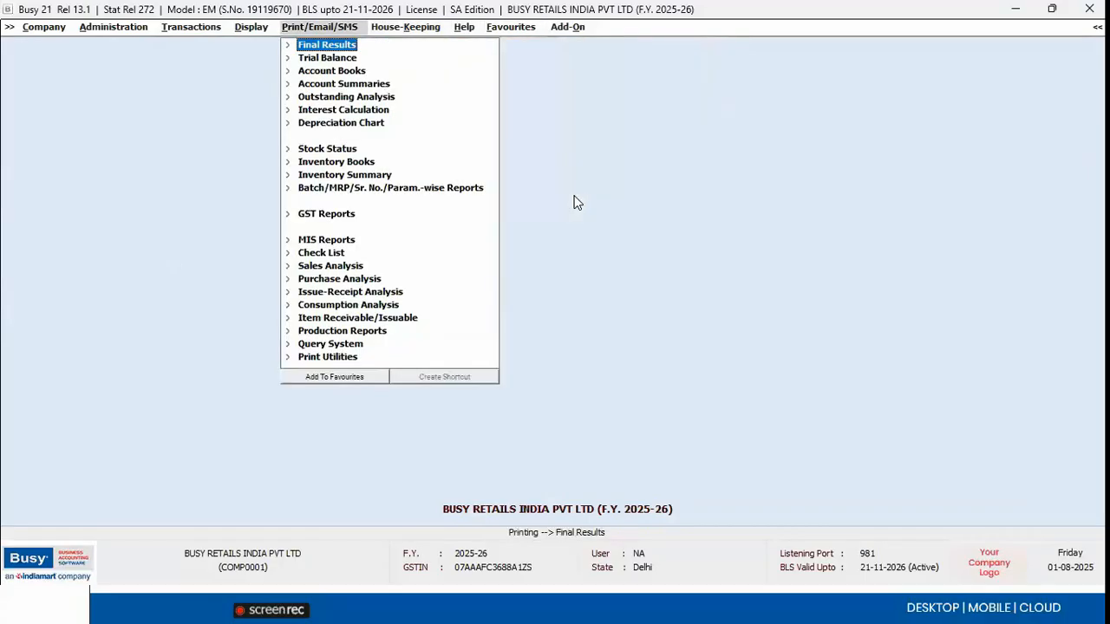
Step: Open the Bluetooth Speaker item master, check its Alias field and close the master
key(Right)
key(Down)
key(Down)
key(Down)
key(Right)
key(Down)
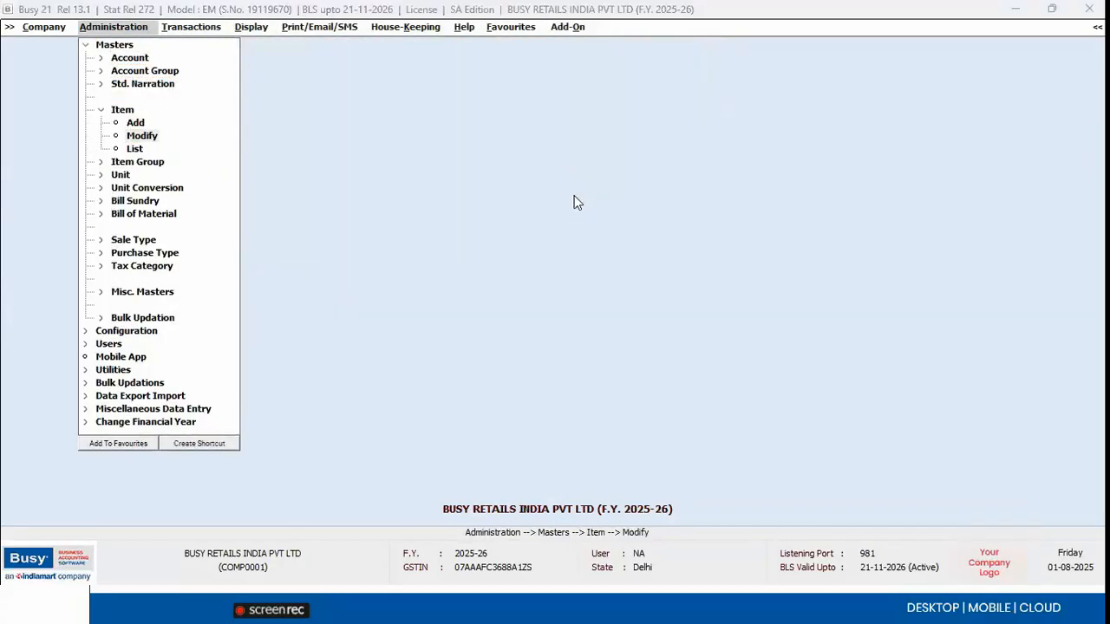
key(Return)
key(Down)
key(Return)
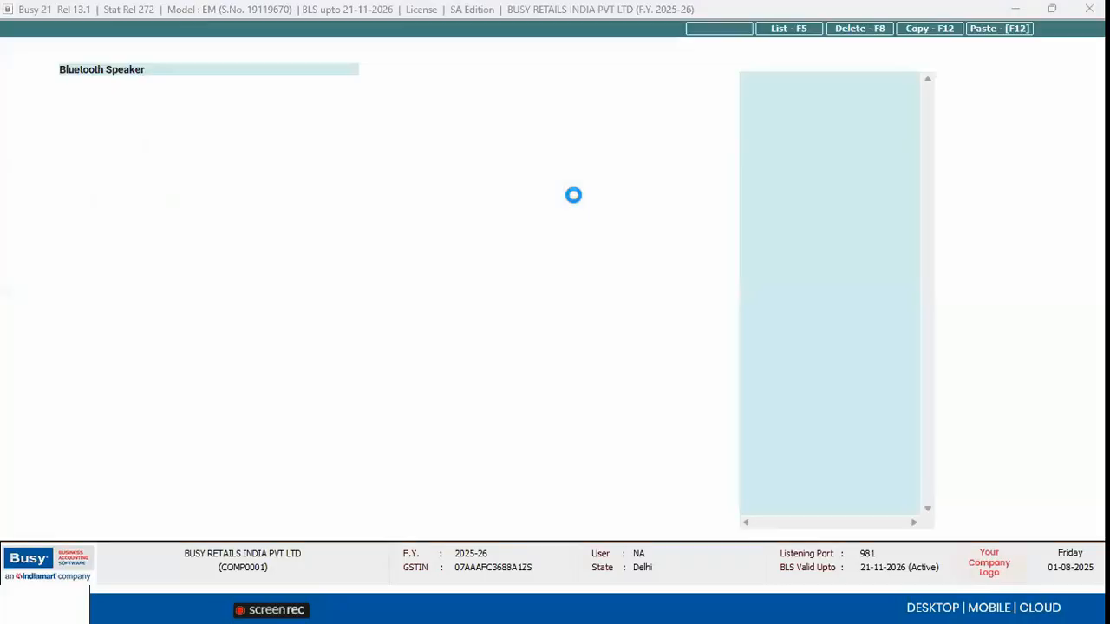
key(Up)
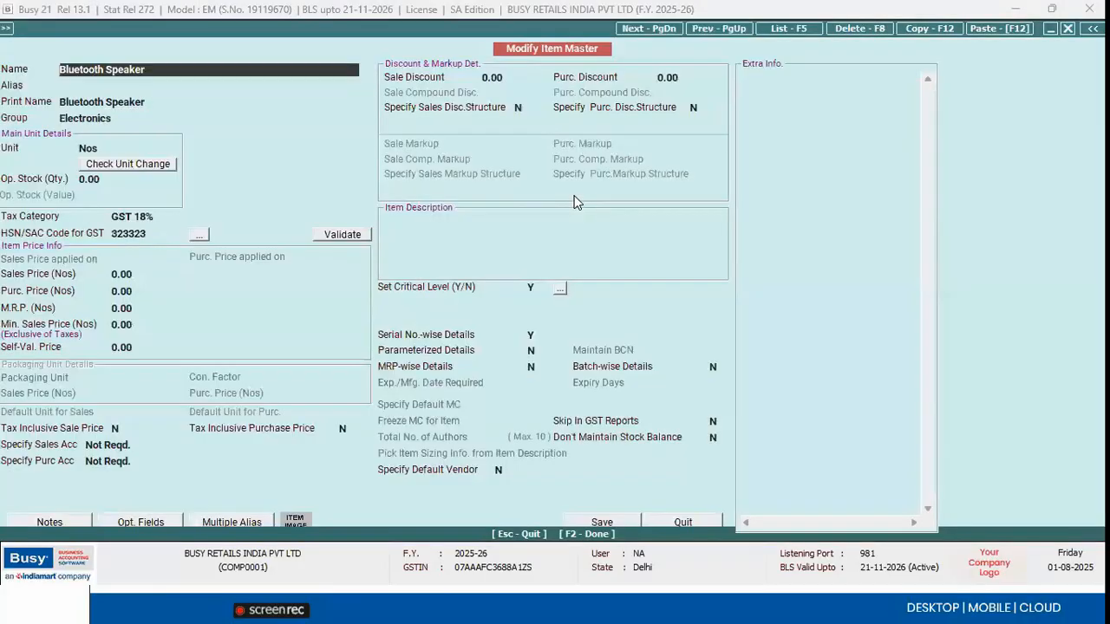
key(Return)
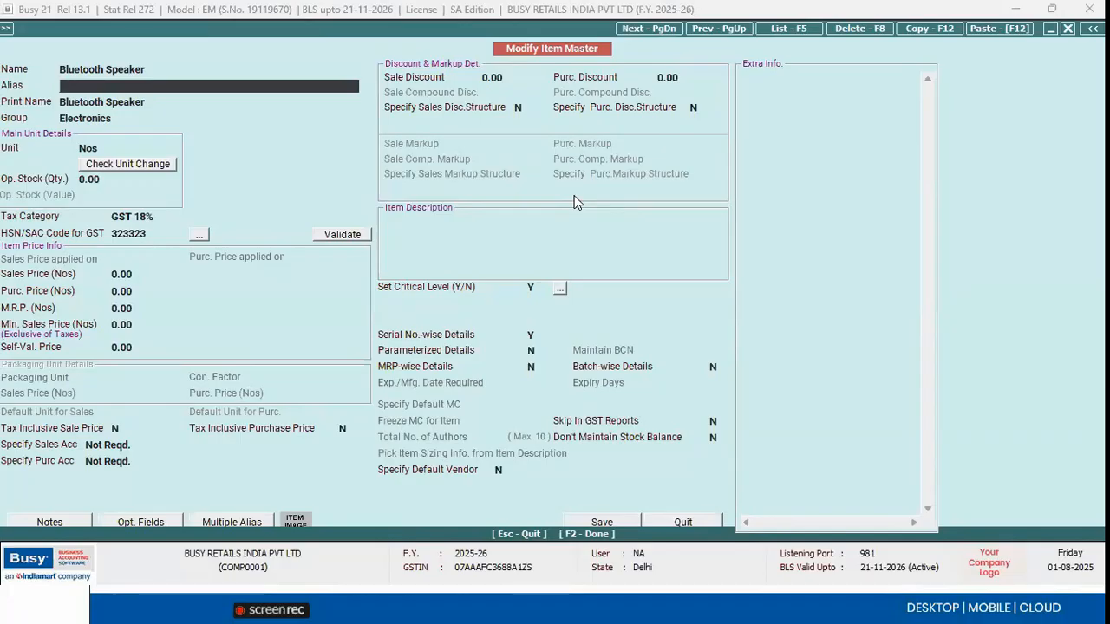
key(Escape)
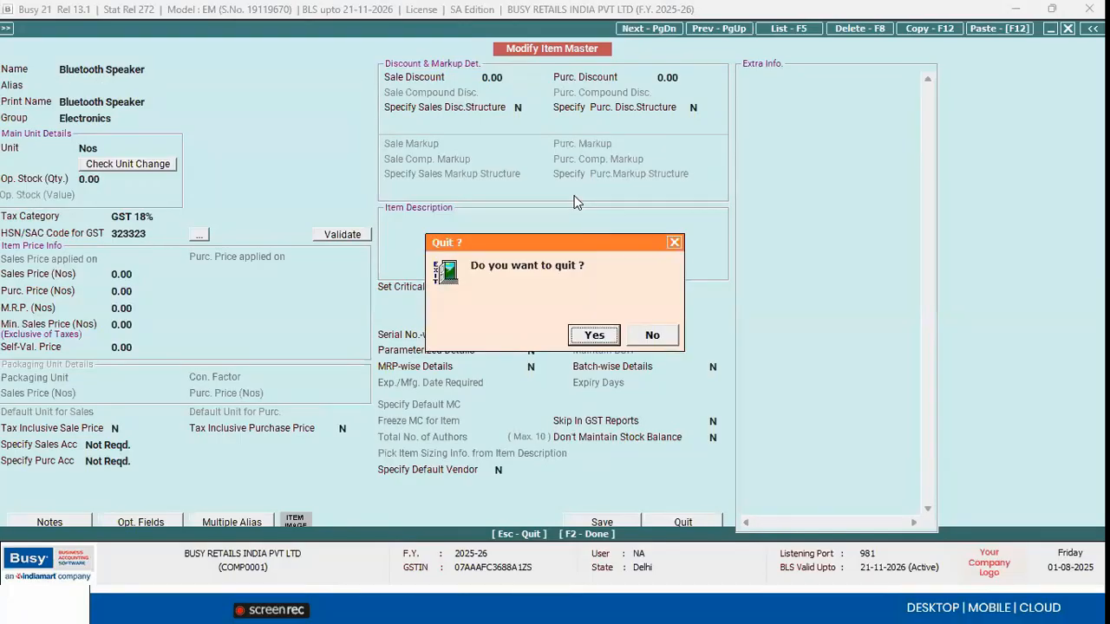
key(Right)
key(Return)
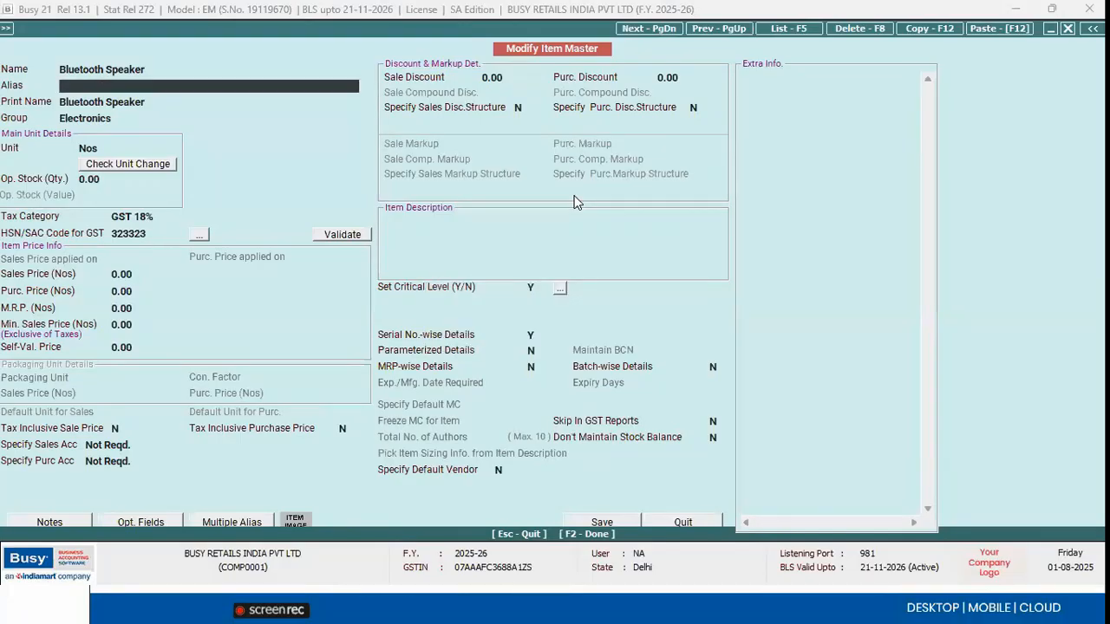
key(Escape)
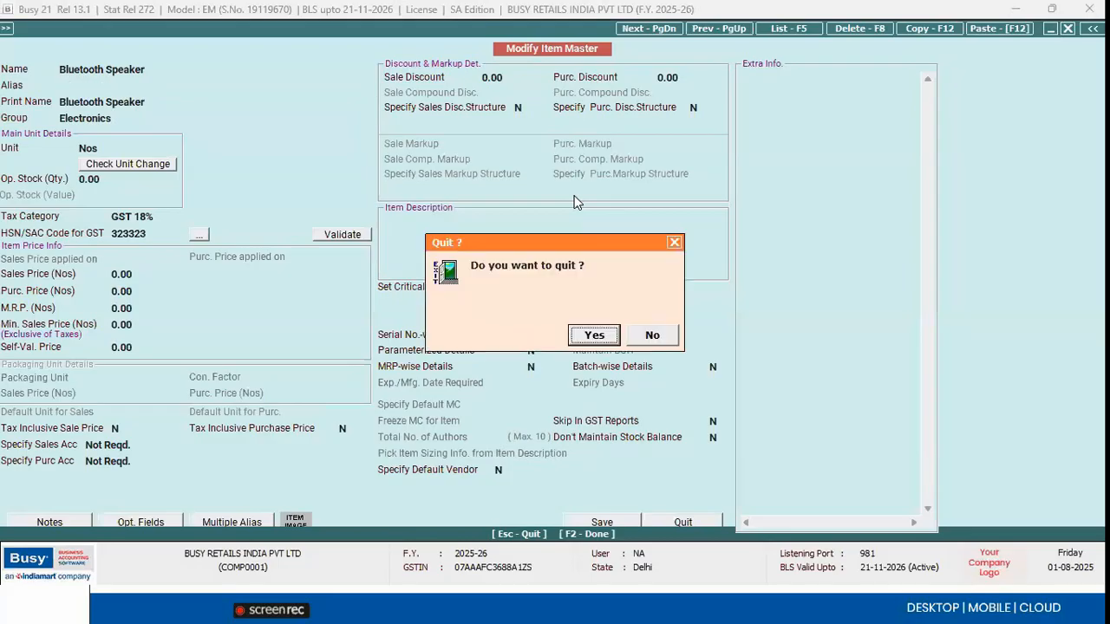
key(Return)
key(Escape)
Step: Open the Auto Generate Item Code/Alias utility of the item bar-code printing add-on
key(Right)
key(Right)
key(Right)
key(Right)
key(Right)
key(Right)
key(Right)
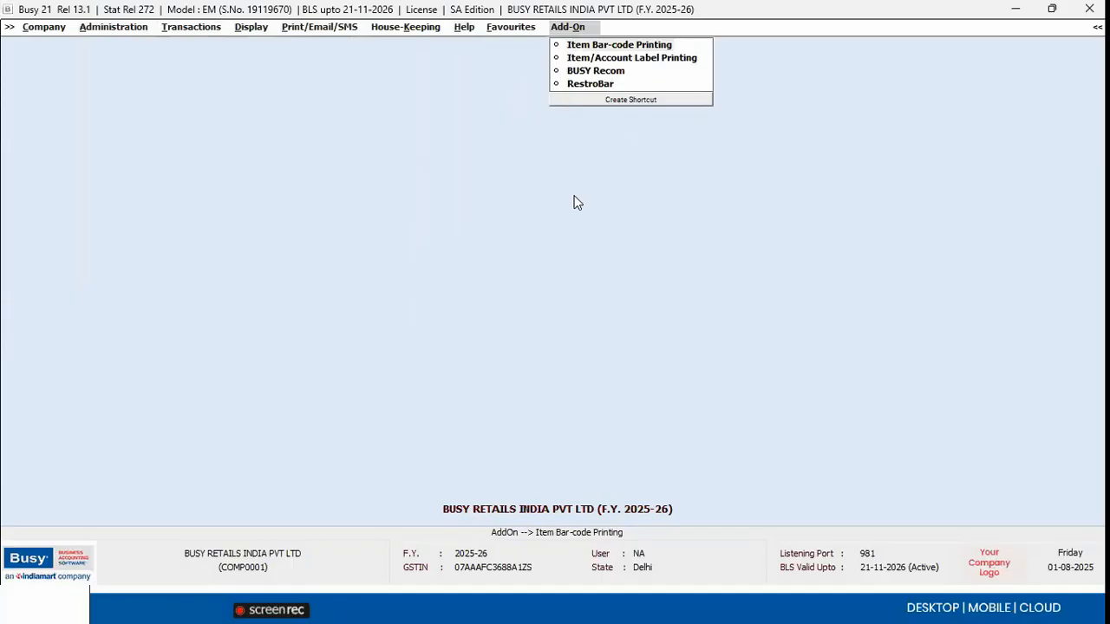
key(Return)
key(Down)
key(Down)
key(Down)
key(Down)
key(Down)
key(Down)
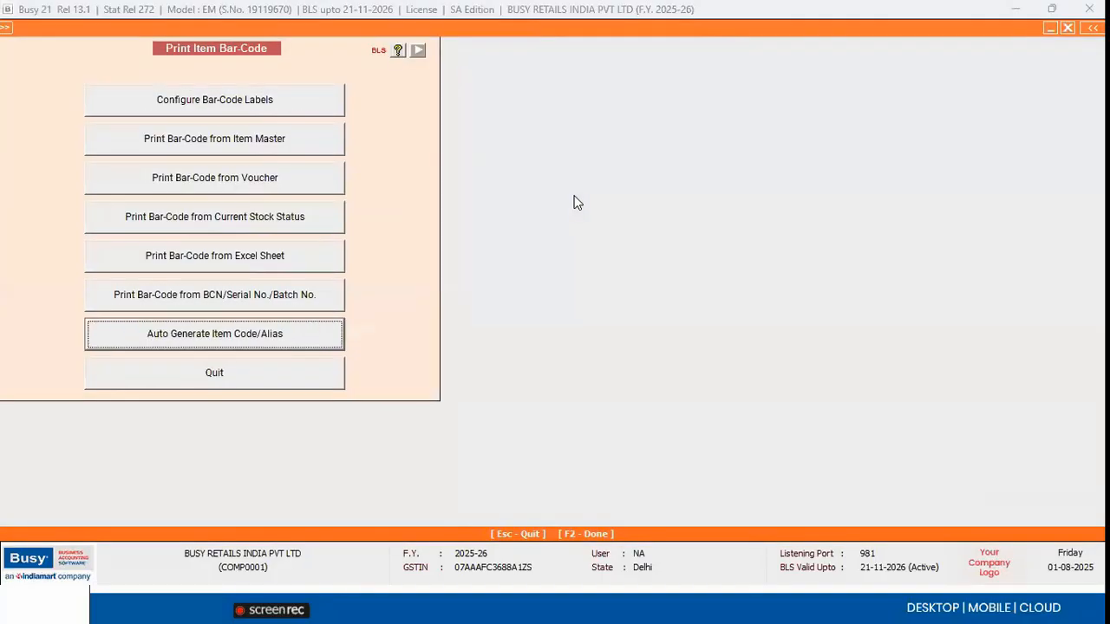
key(Return)
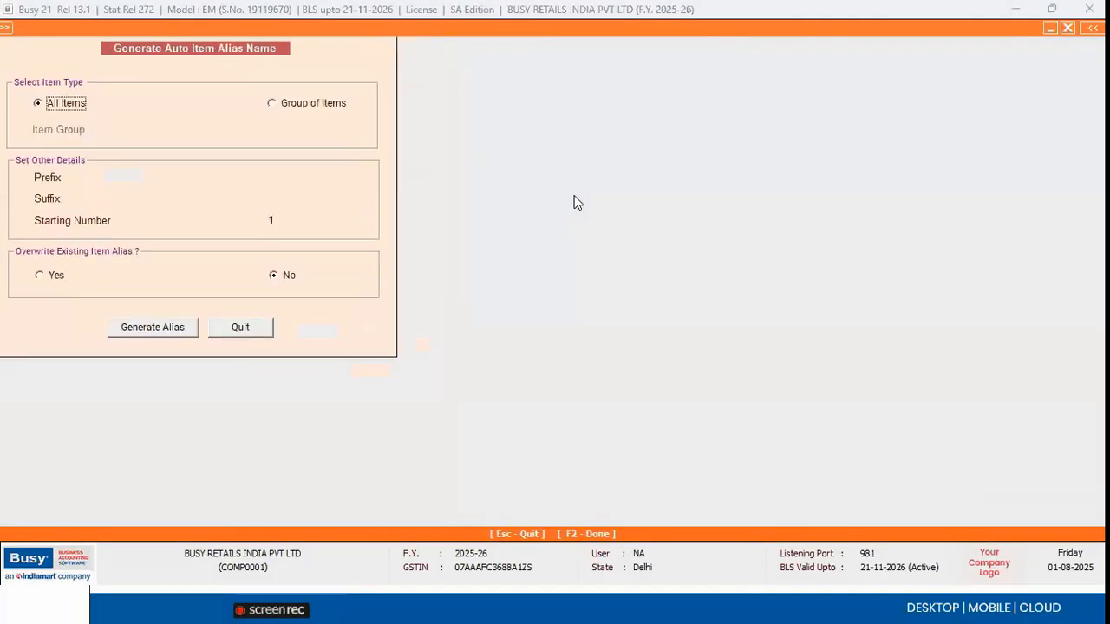
Step: Set alias generation to cover all items, with prefix TST and starting number 1000
click(274, 103)
click(86, 105)
key(Return)
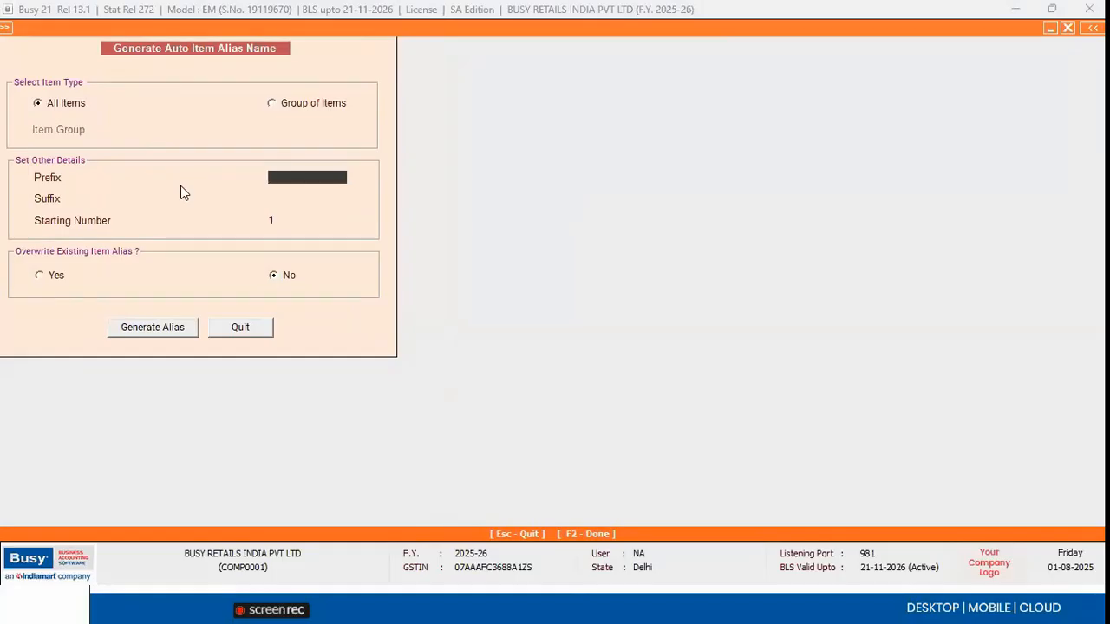
text(TST)
key(Return)
key(Return)
text(1000)
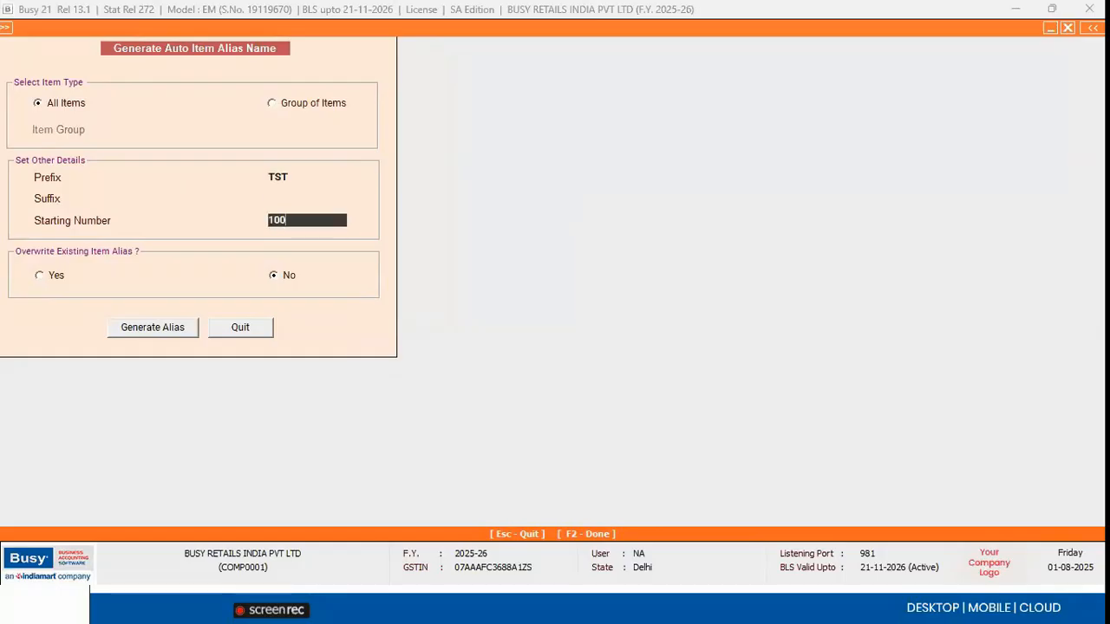
key(Return)
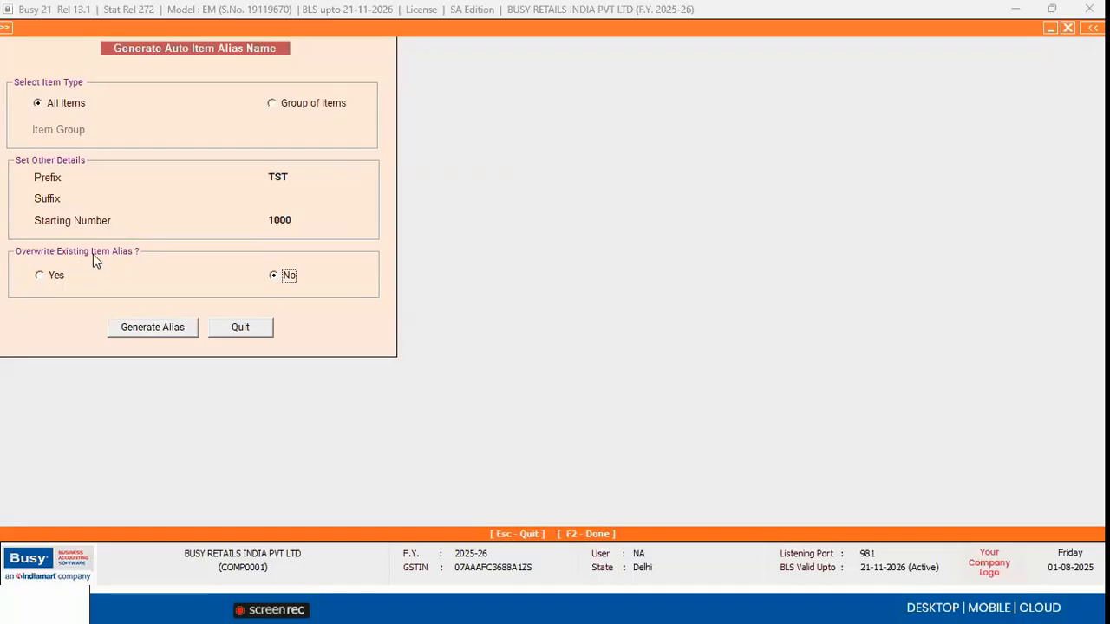
Step: Generate the item aliases with overwriting of existing aliases set to No, and close the utility
click(54, 278)
click(284, 279)
click(289, 172)
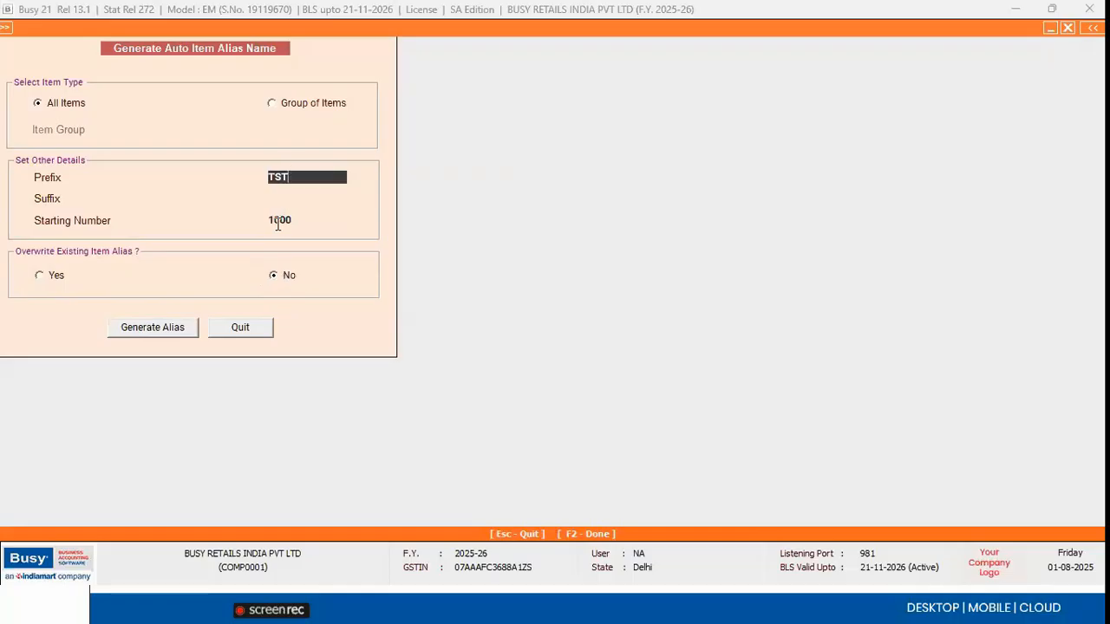
click(301, 219)
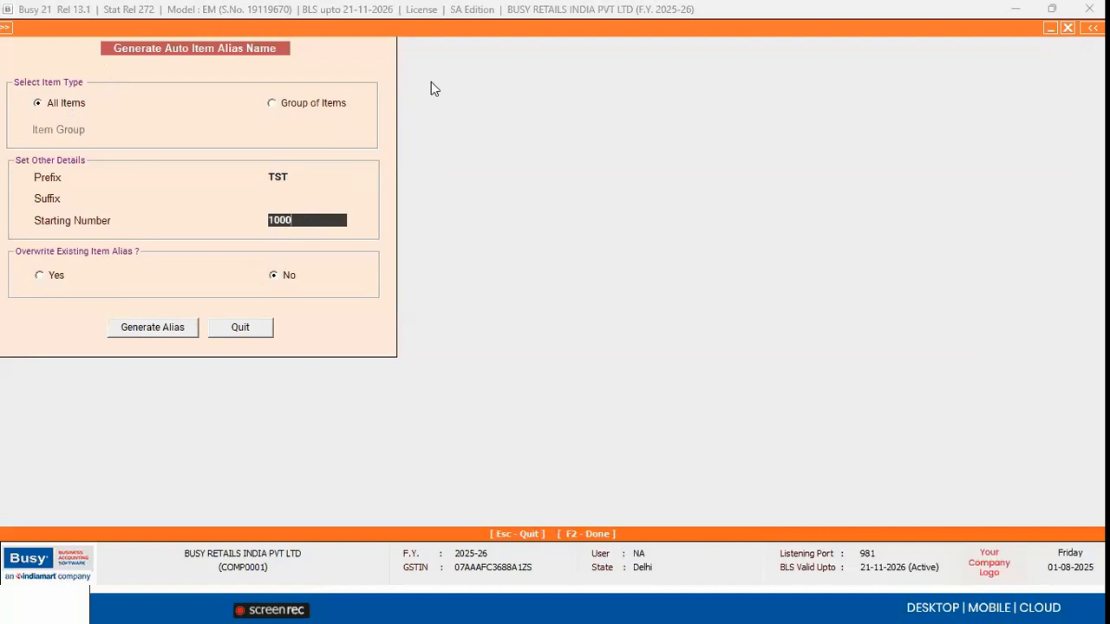
click(137, 329)
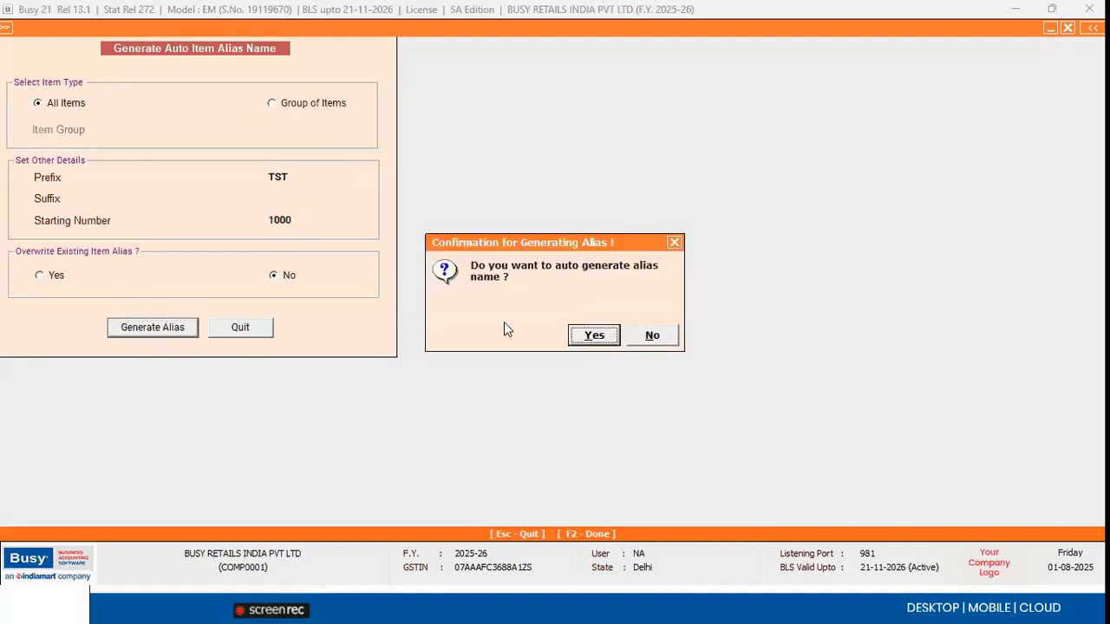
click(594, 337)
click(640, 338)
key(Escape)
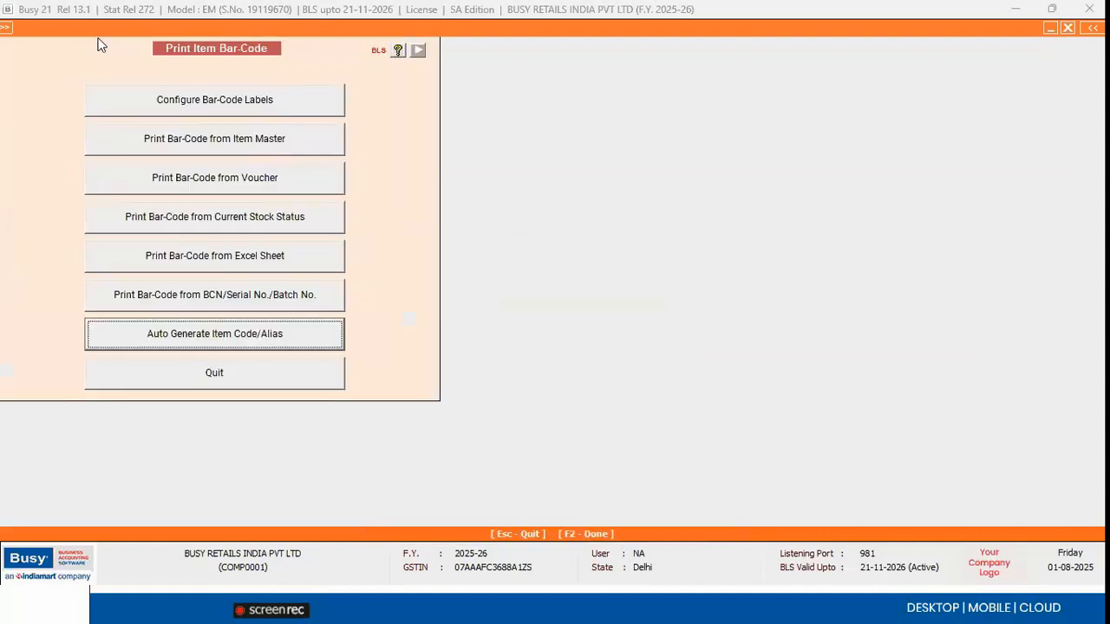
Step: Display the list of items on screen, check the generated aliases and close the list
key(Escape)
click(87, 27)
click(106, 44)
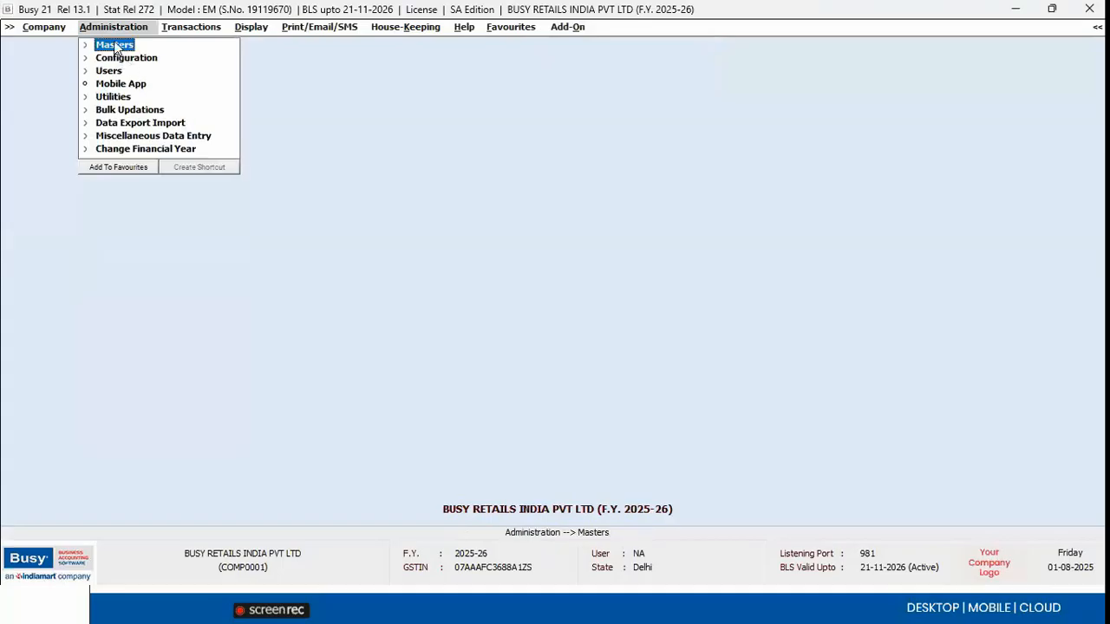
click(114, 42)
click(122, 109)
click(135, 148)
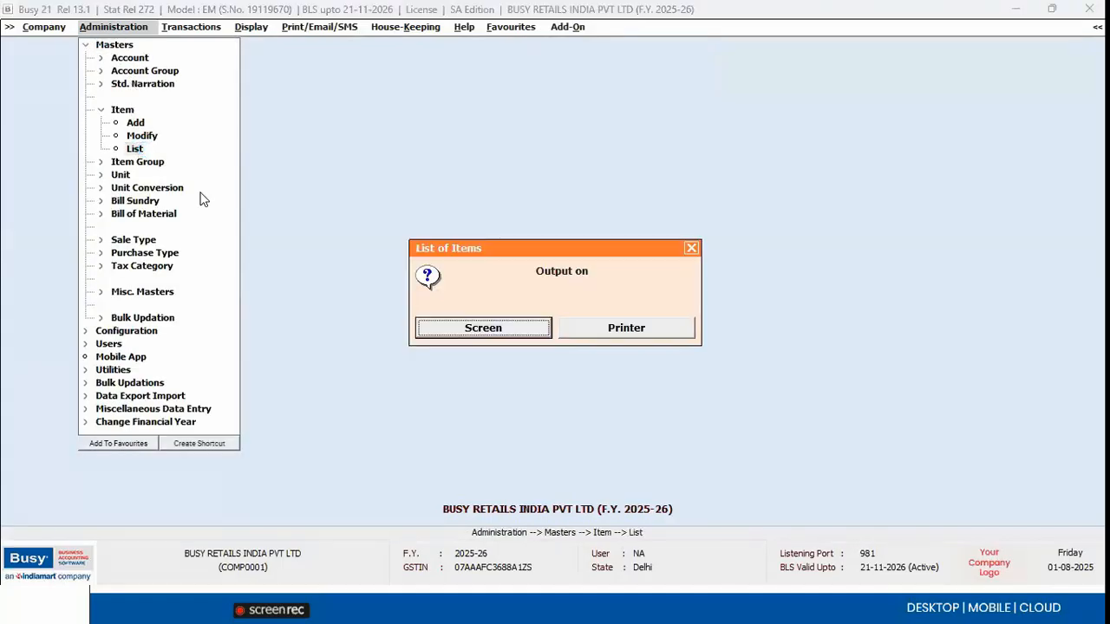
key(Return)
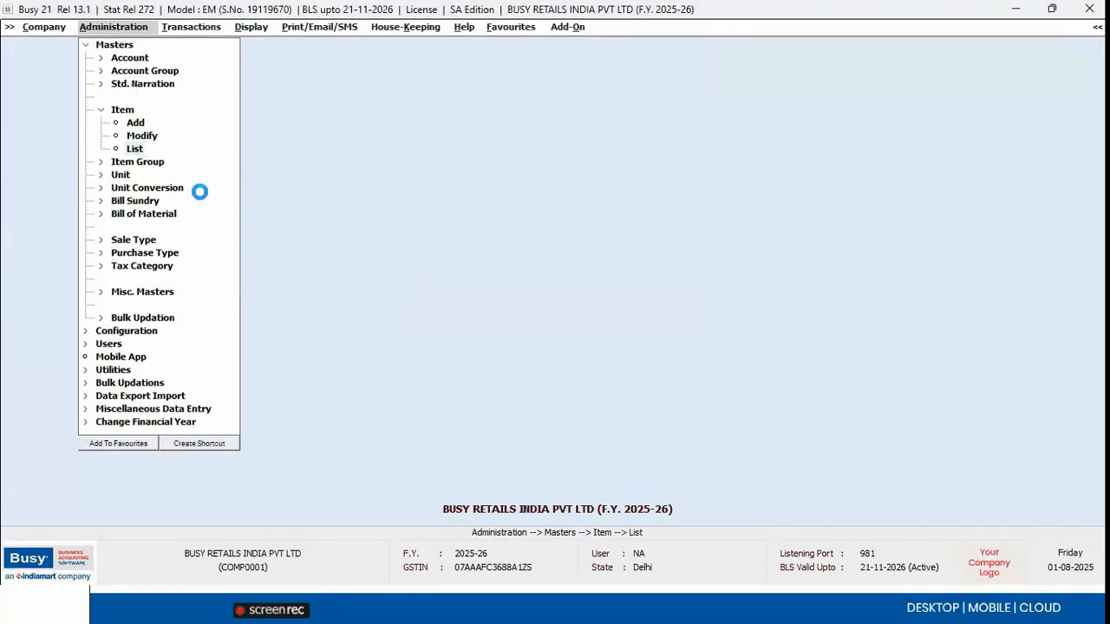
key(F2)
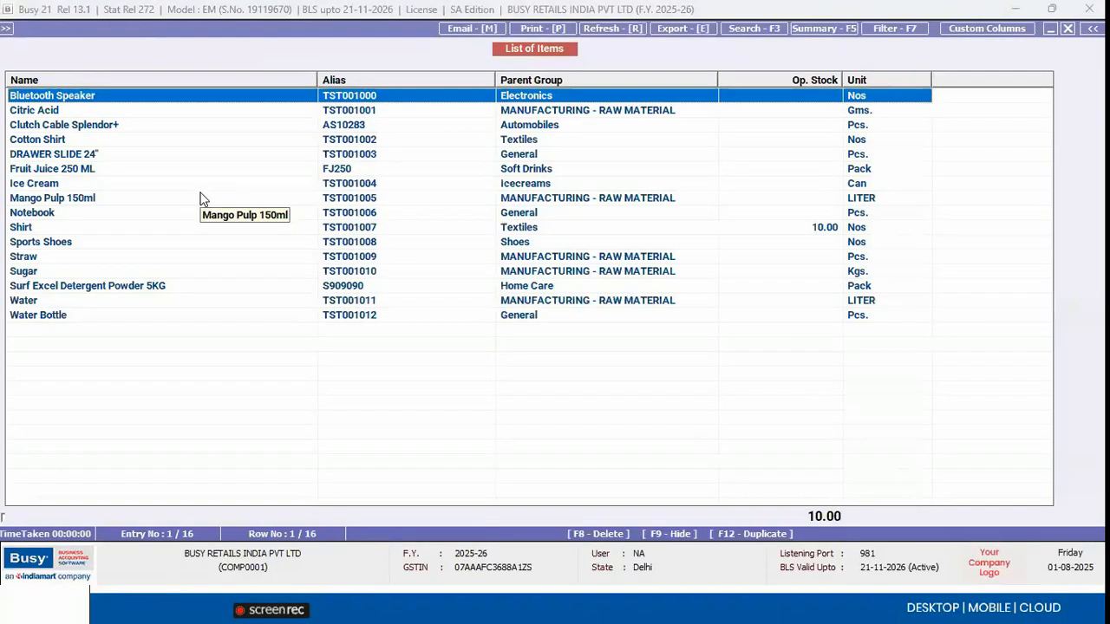
key(Escape)
key(Escape)
Step: Open Print Bar-Code from Item Master, choose the Item format with 1 copy for all items, and quit without printing
key(Right)
key(Right)
key(Right)
key(Right)
key(Right)
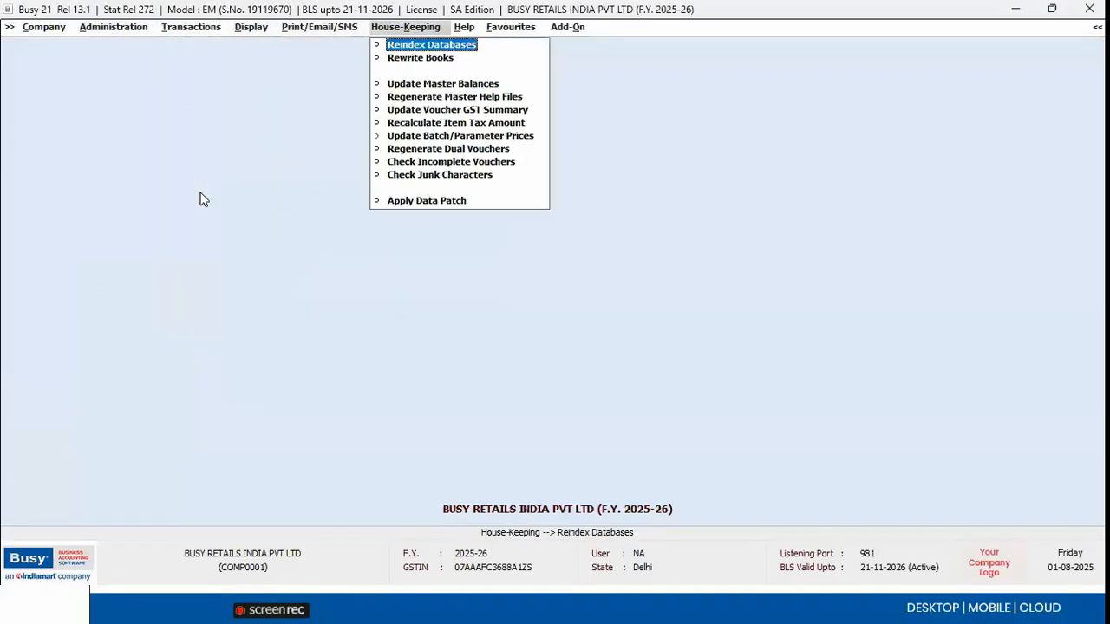
key(Return)
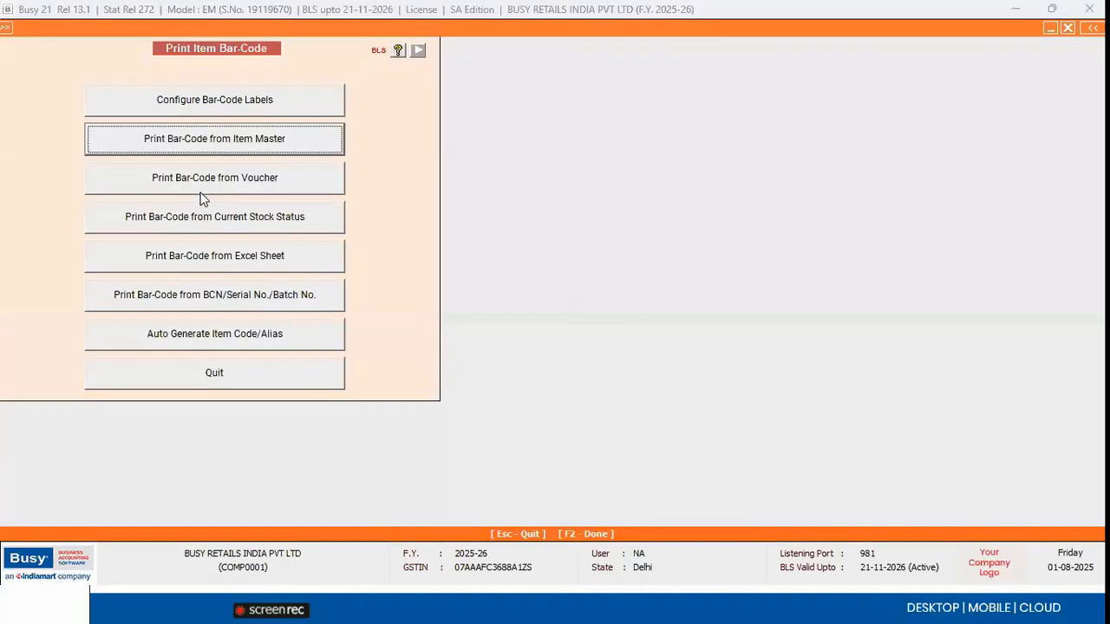
key(Return)
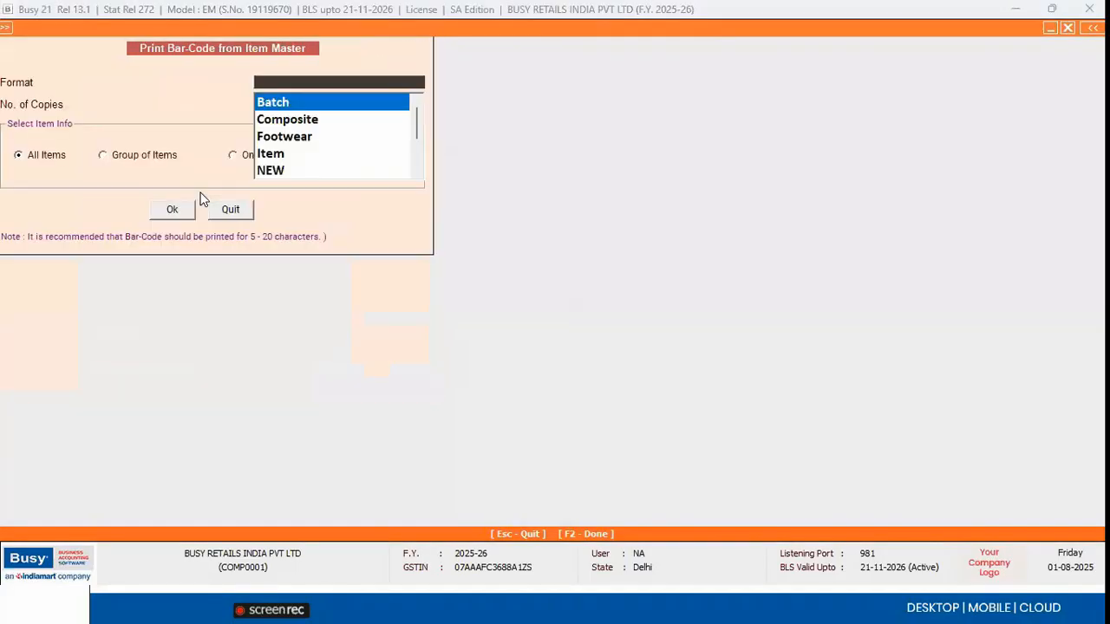
key(Down)
key(Down)
key(Down)
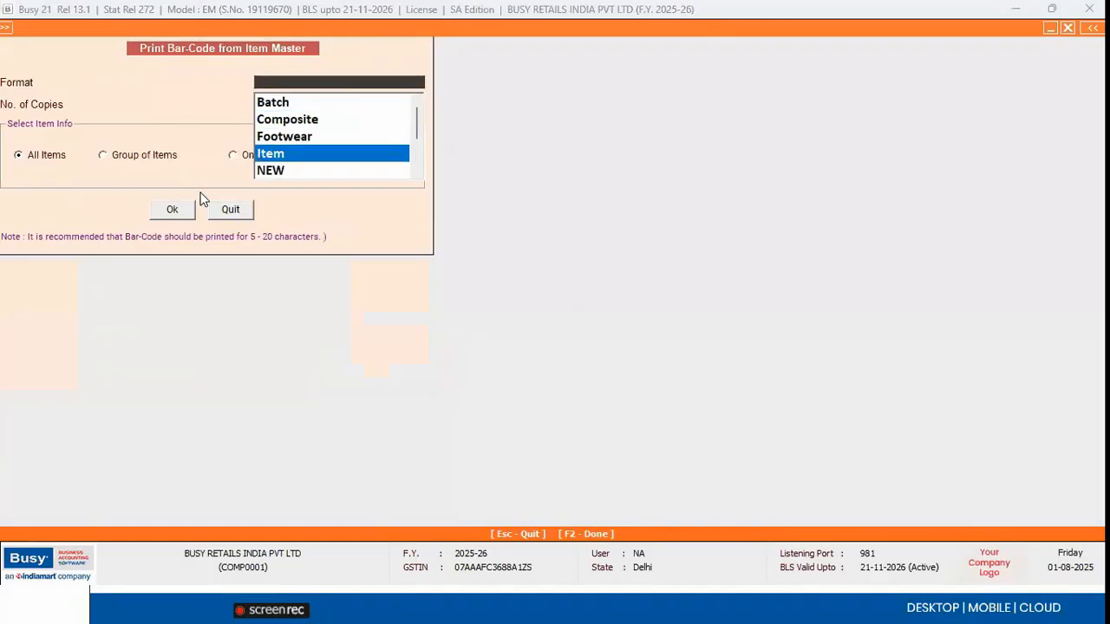
key(Return)
key(Return)
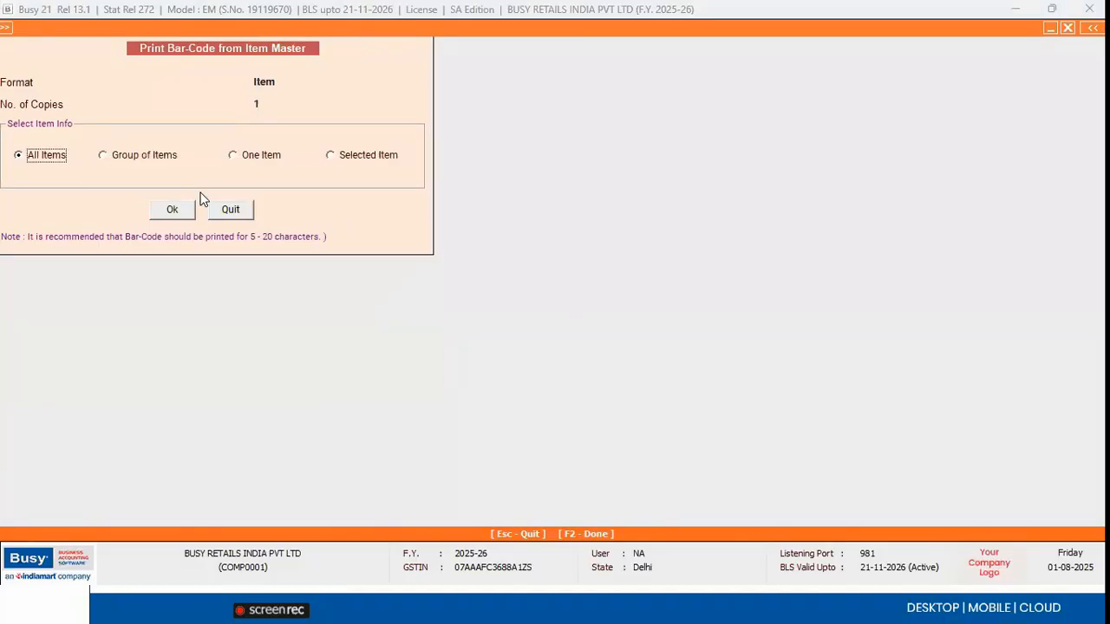
key(Escape)
key(Escape)
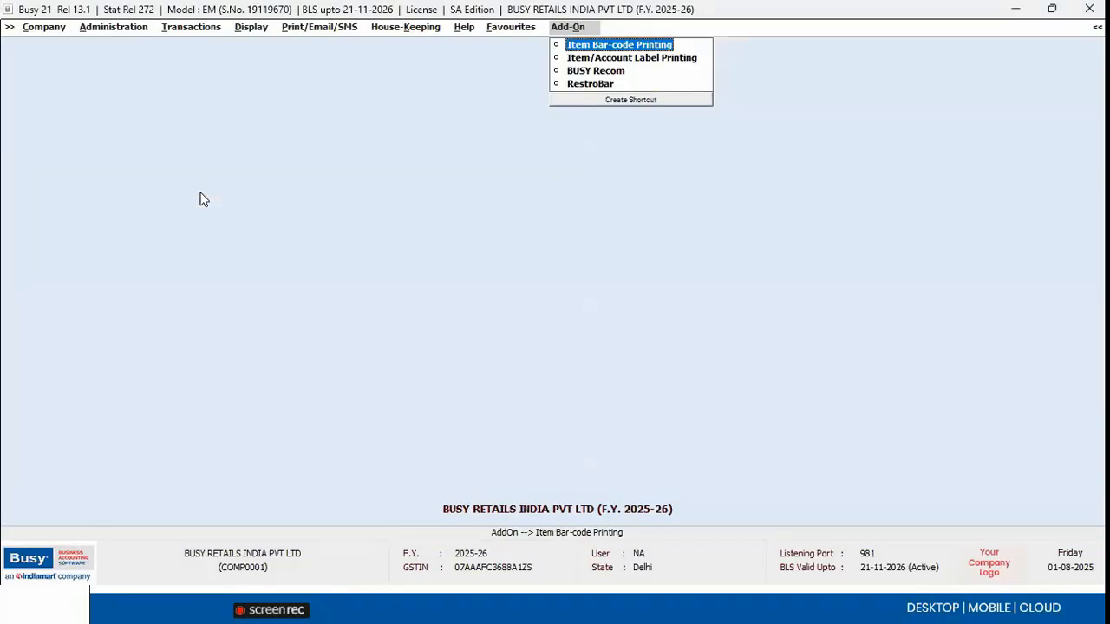
Step: Open the Ice Cream item master for modification
key(alt+t)
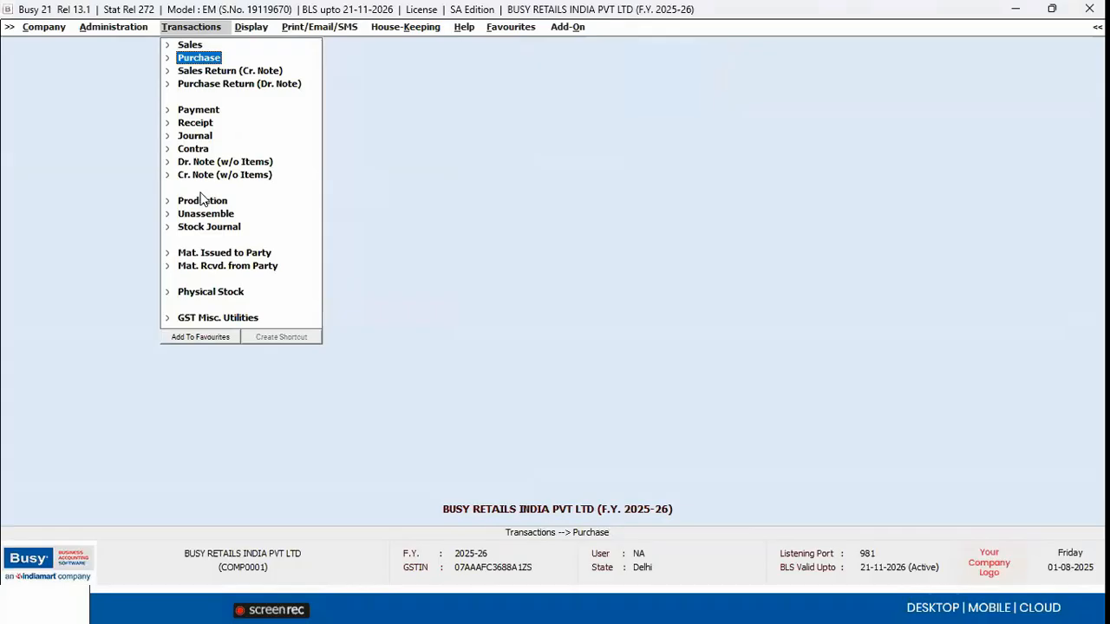
key(Return)
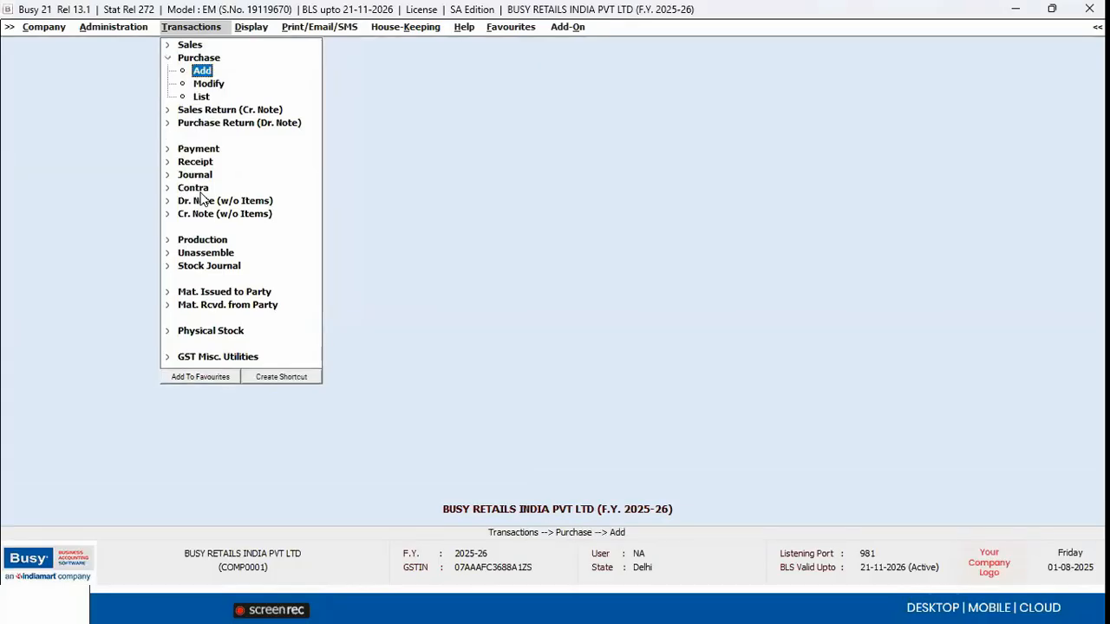
key(alt+a)
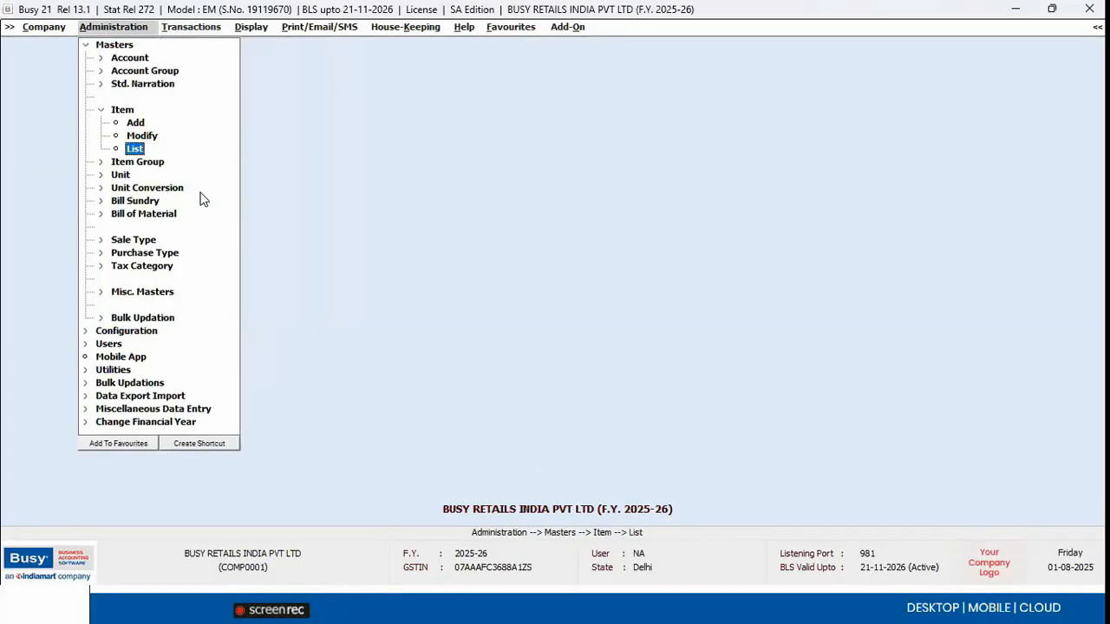
key(Up)
key(Return)
text(ice)
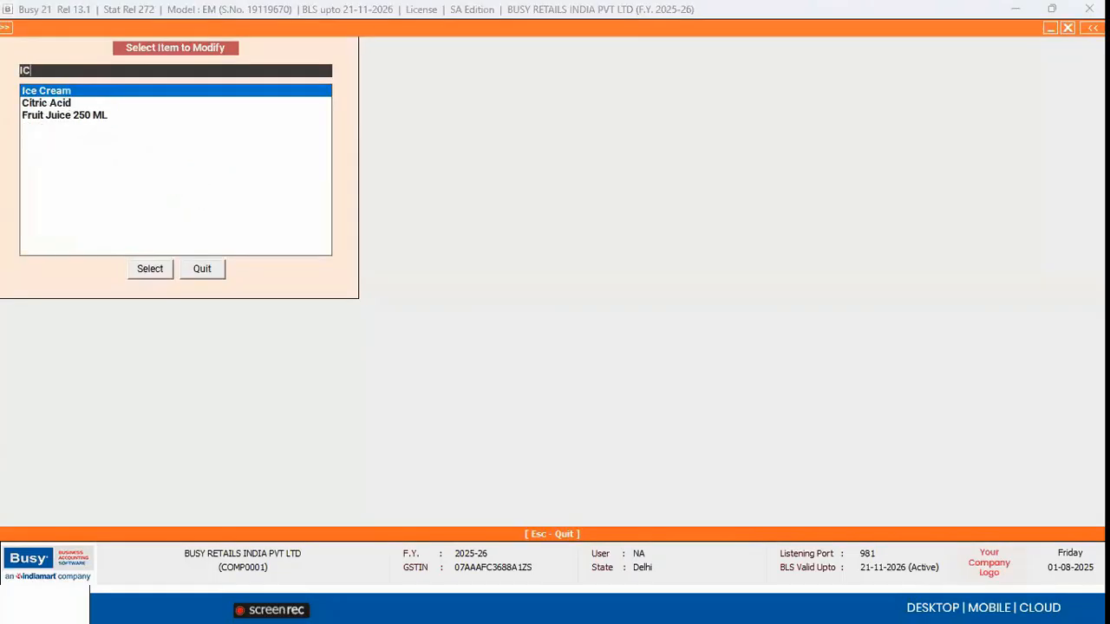
key(Return)
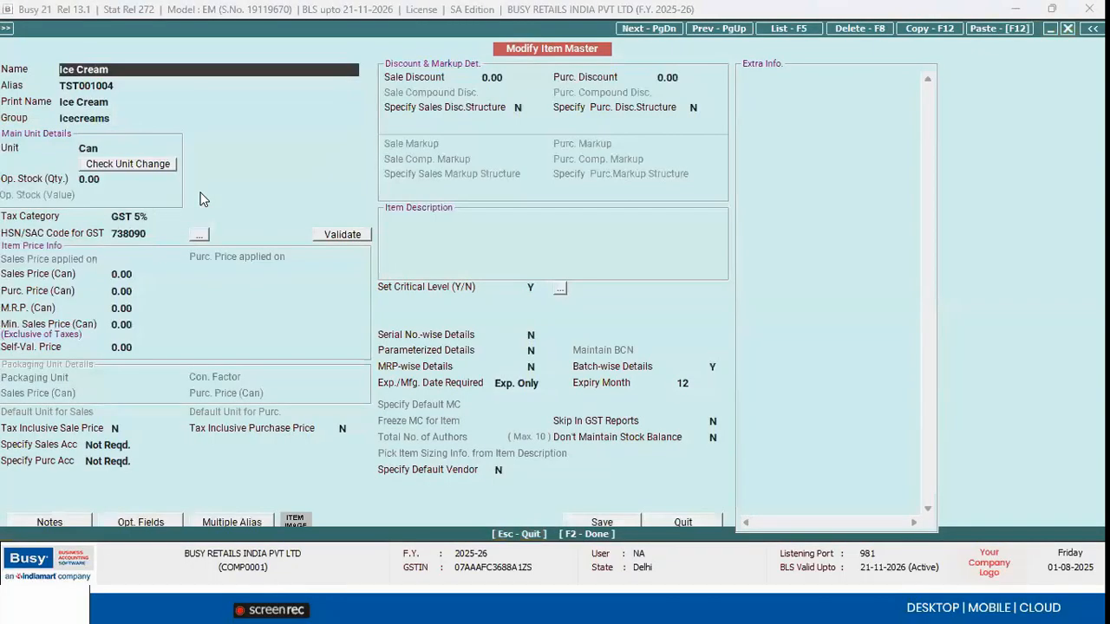
Step: Set Ice Cream's batch numbering to automatic, with Yearly renumbering frequency and the TEST structure
key(F2)
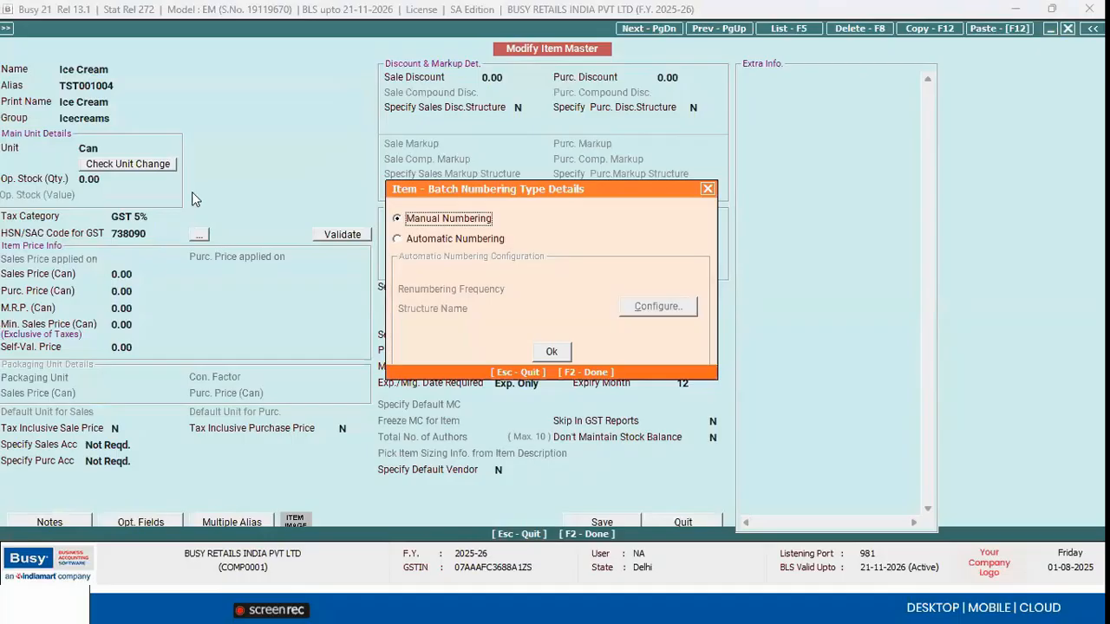
click(402, 239)
key(Down)
key(Down)
key(Return)
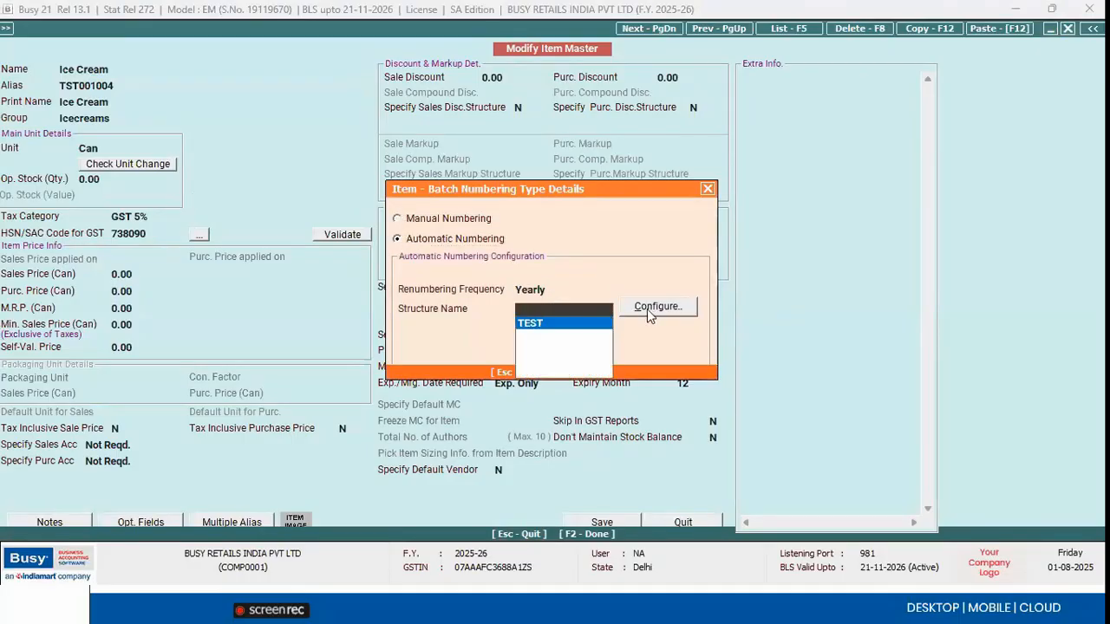
key(Return)
Step: Examine the components of the TEST batch number structure, then close the item master without saving
click(667, 310)
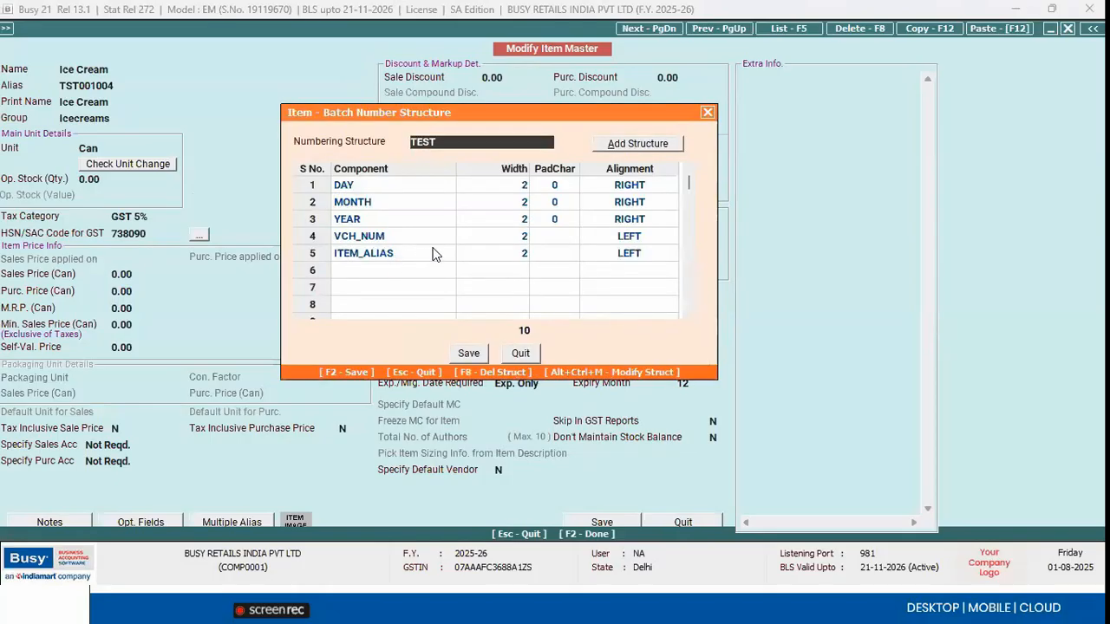
drag(371, 188, 373, 254)
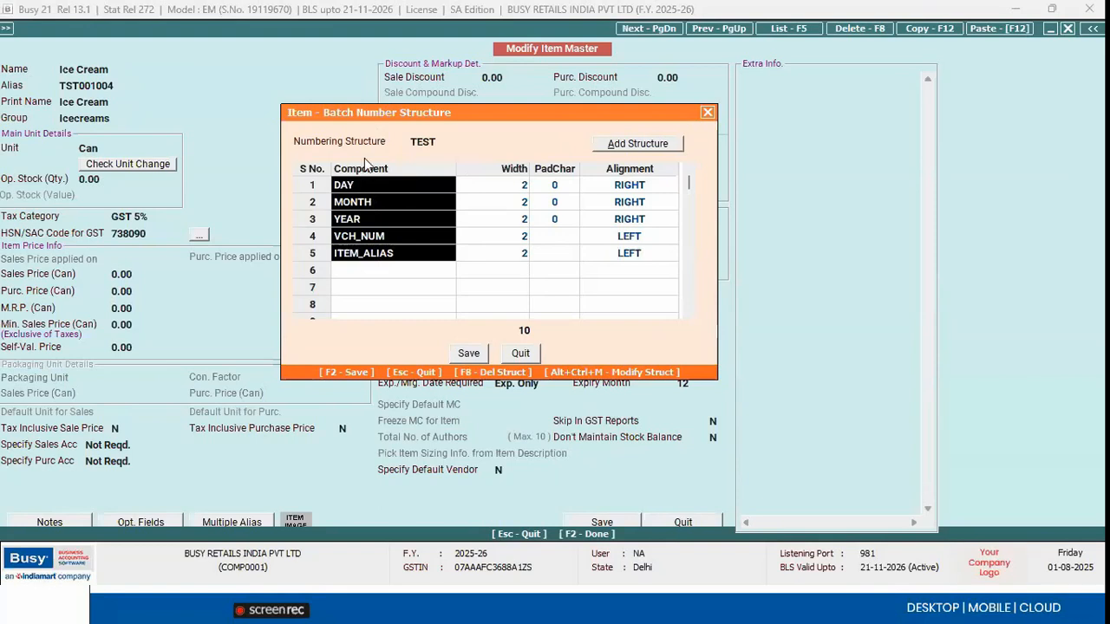
click(708, 111)
click(711, 188)
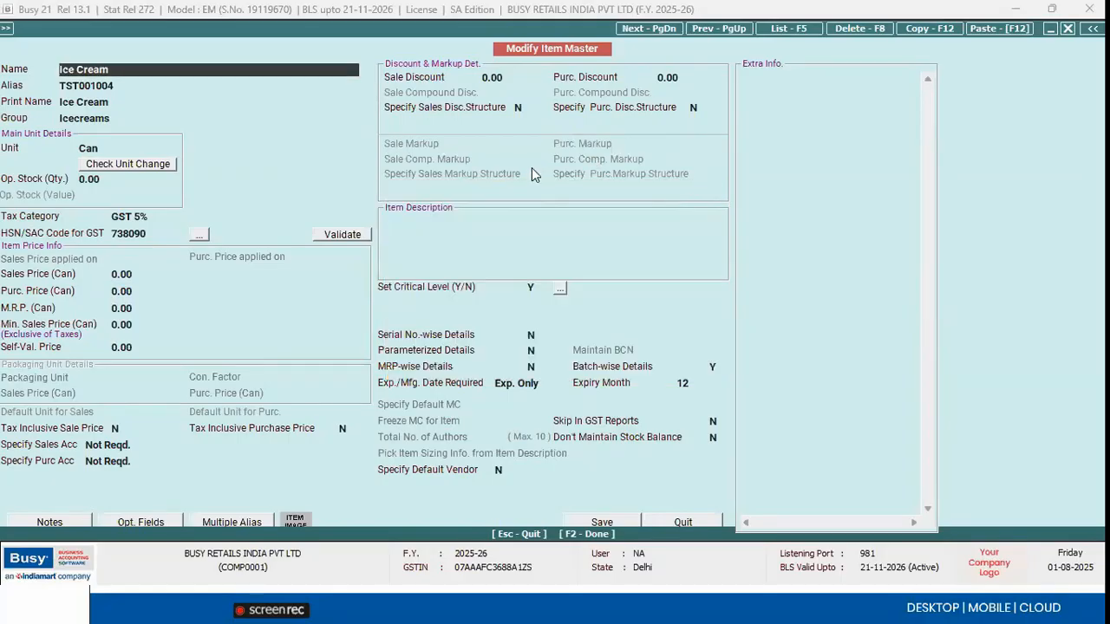
key(Escape)
key(Escape)
key(Escape)
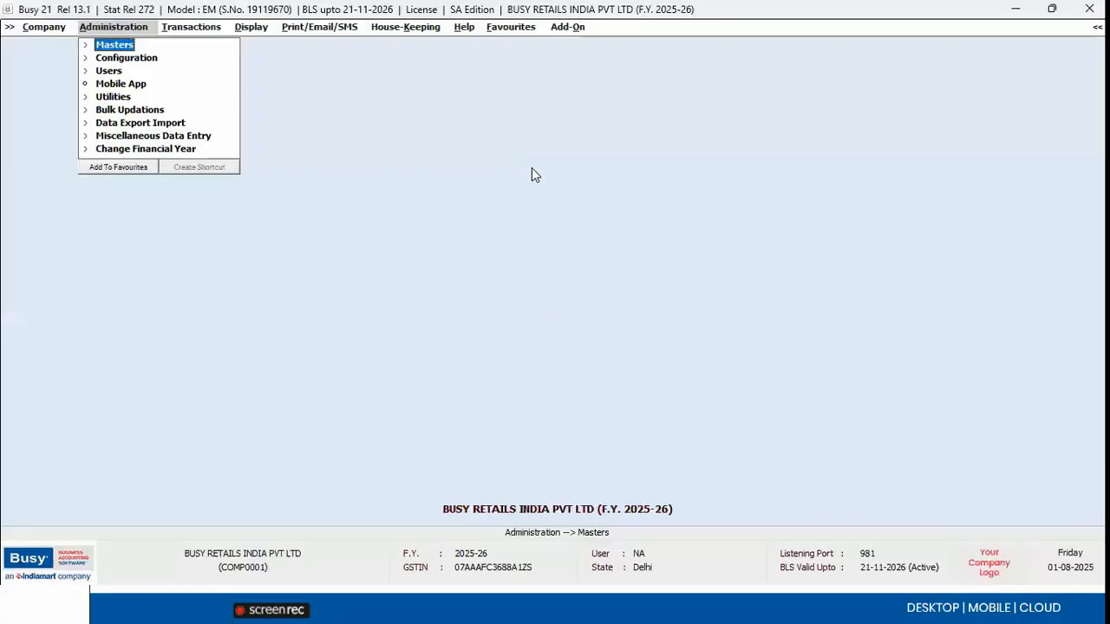
Step: Open the Clutch Cable Splendor+ item master and go to its Alias field
key(Return)
key(Down)
key(Down)
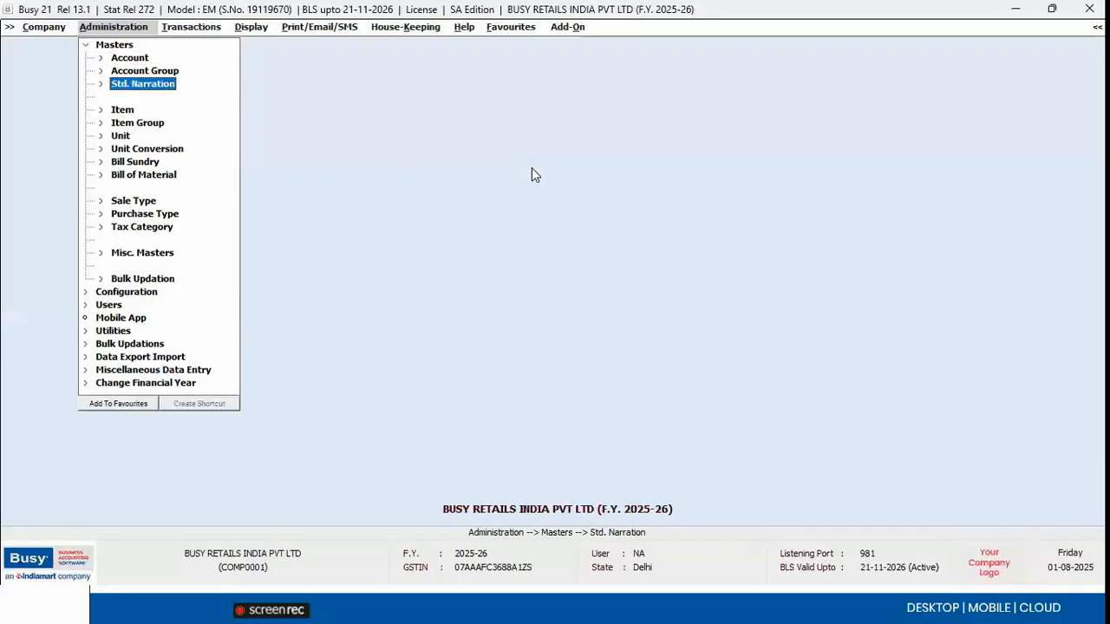
key(Down)
key(Return)
key(Down)
key(Return)
key(Return)
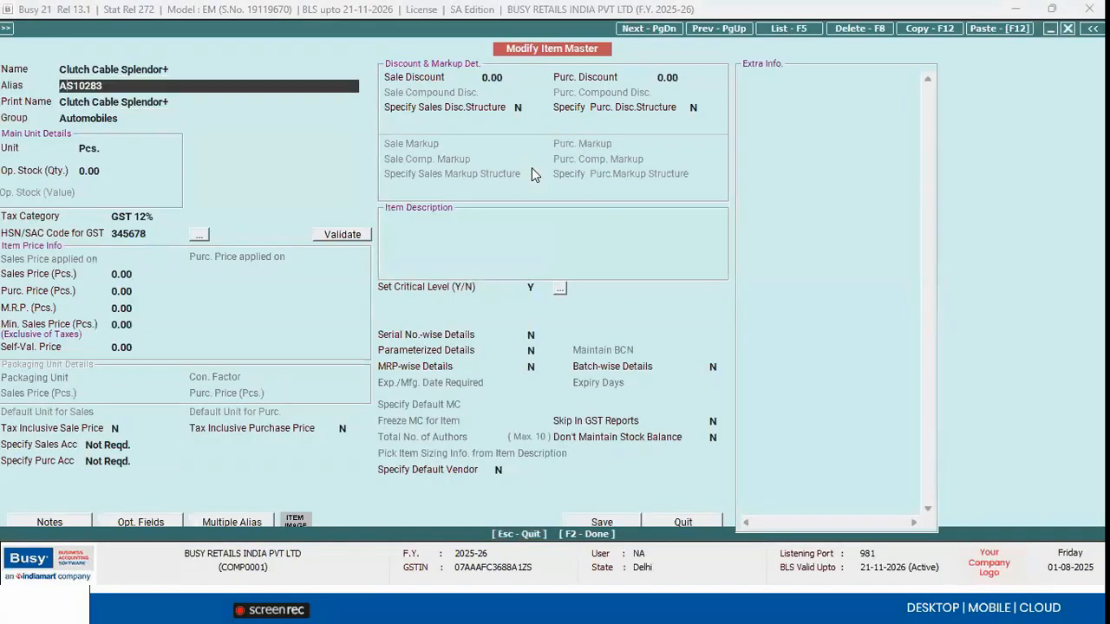
Step: Highlight the alias of Clutch Cable Splendor+ for review and close the master
key(shift+Right)
key(shift+Right)
key(shift+Right)
key(shift+Right)
key(shift+Right)
key(shift+Right)
key(shift+Right)
key(Escape)
Step: Open purchase voucher 5 of series Main, dated 01-08-2025, for modification
key(Right)
key(Down)
key(Return)
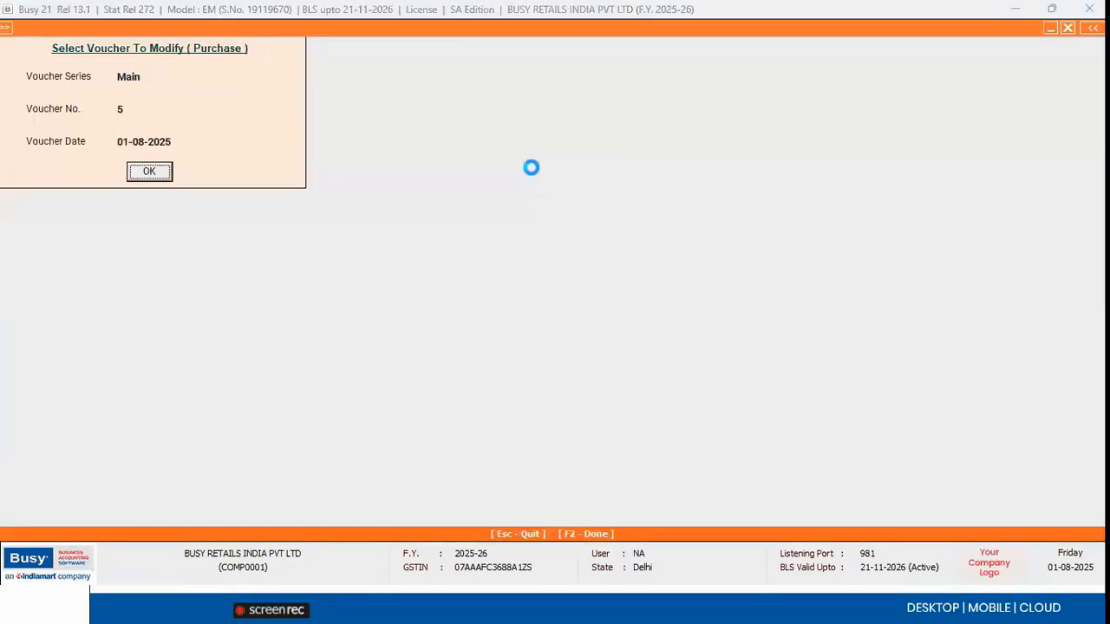
key(Return)
key(Return)
key(Return)
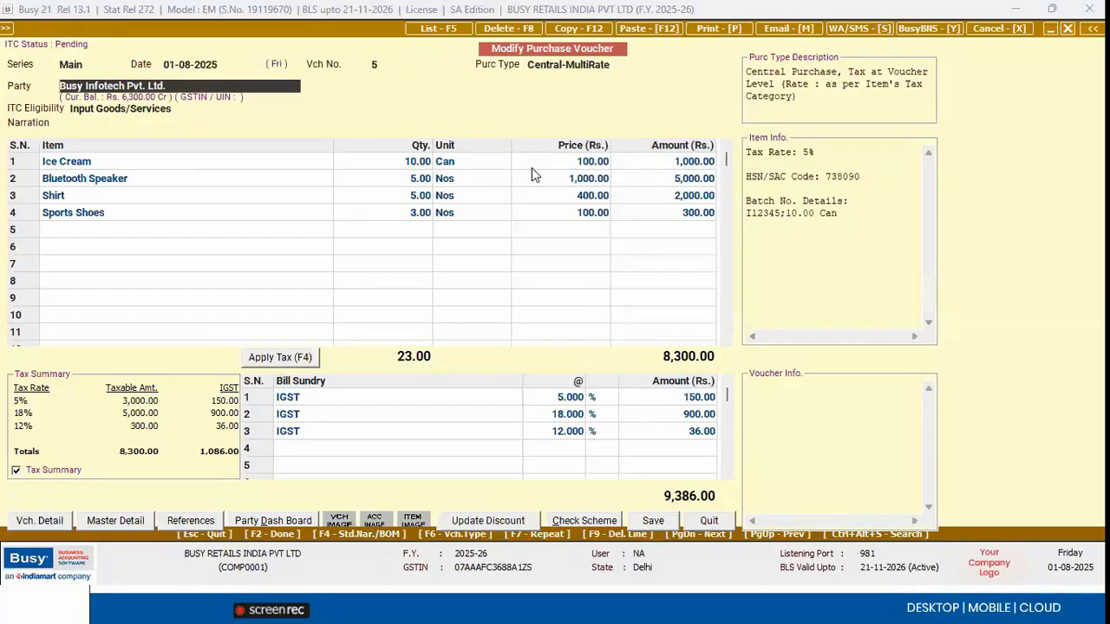
Step: Open the parameterized stock details of the Sports Shoes line in the purchase voucher
click(314, 217)
key(Left)
key(Return)
key(Left)
key(Return)
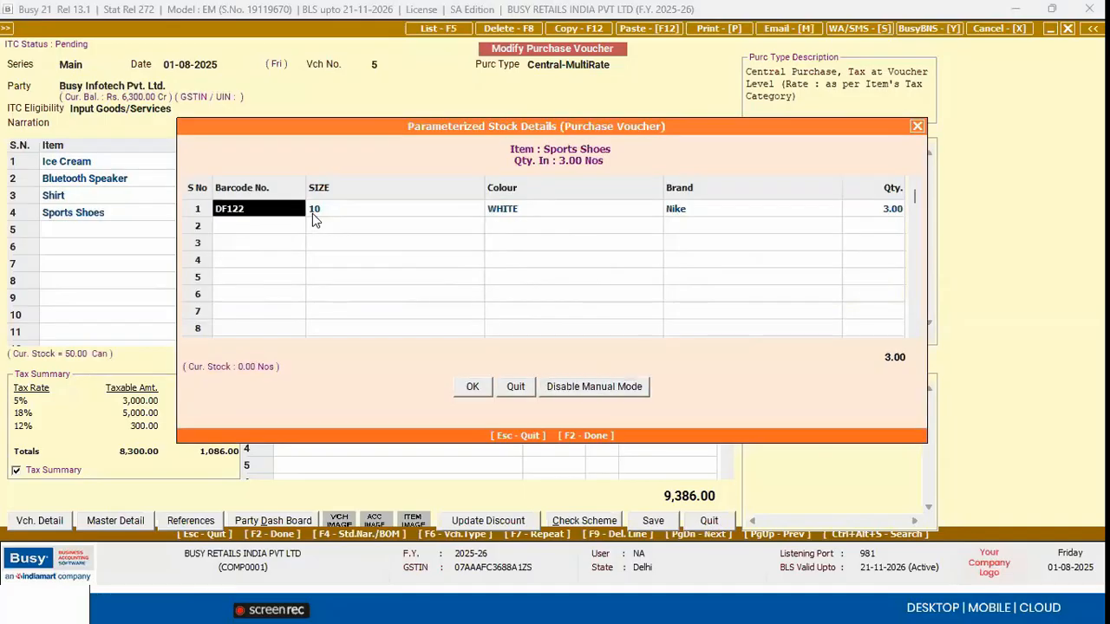
Step: Set the barcode number of the size 10 WHITE Nike row to 019373
text(FFDF)
key(BackSpace)
key(BackSpace)
key(BackSpace)
key(BackSpace)
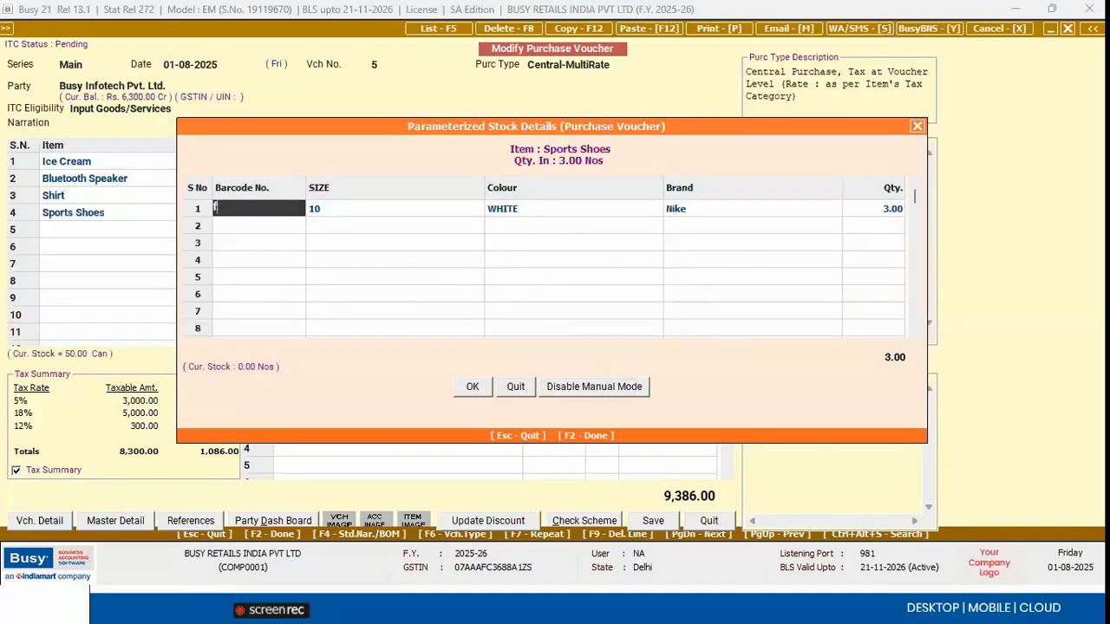
text(019373)
click(314, 214)
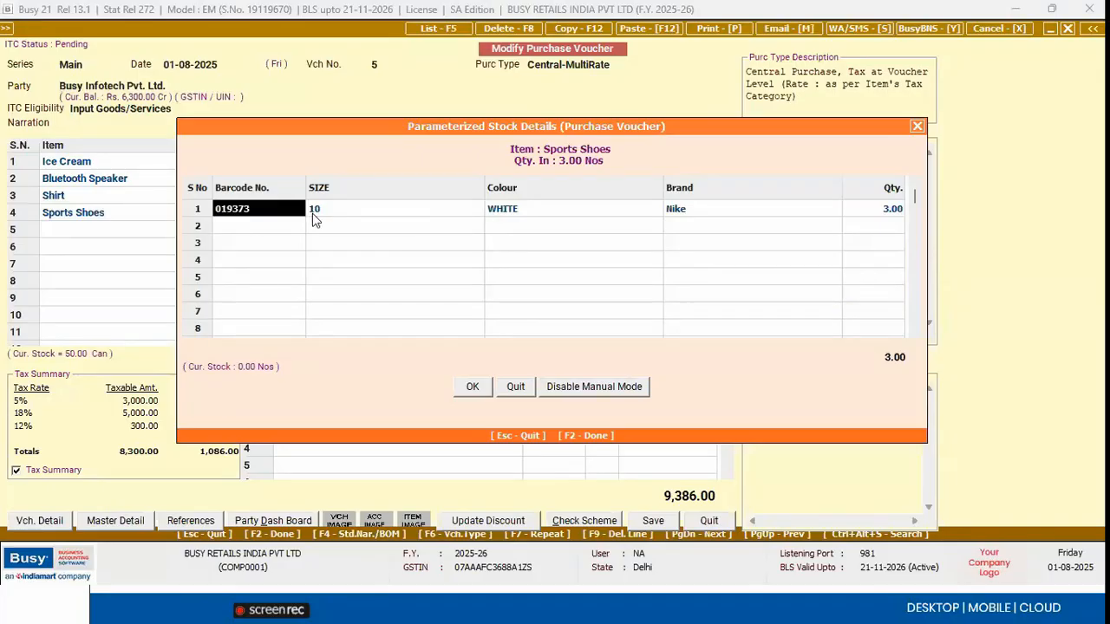
key(Return)
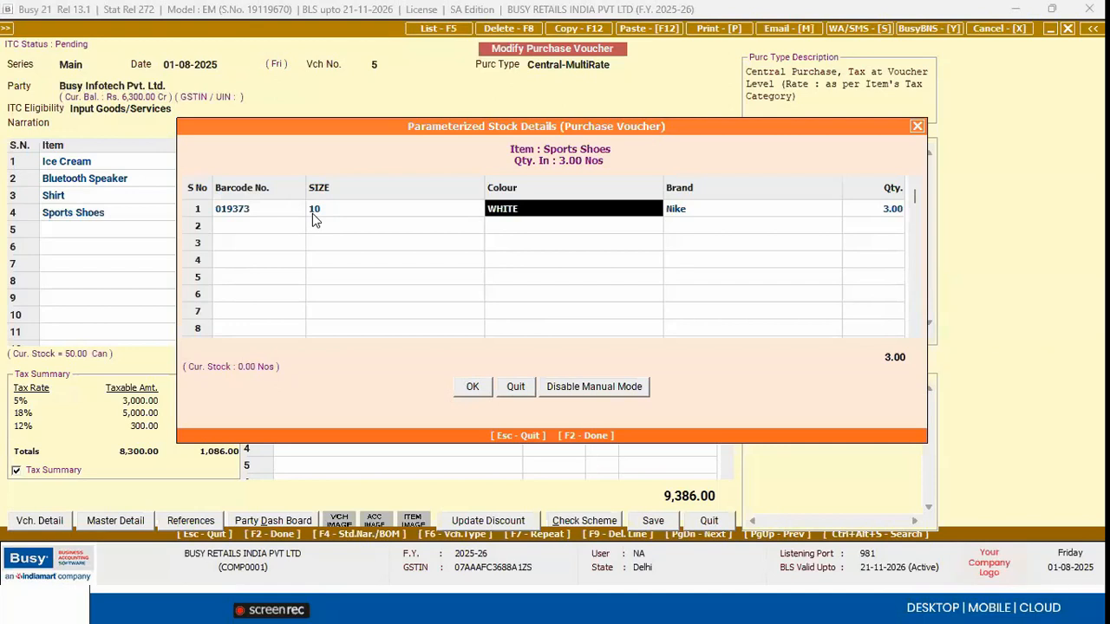
key(Return)
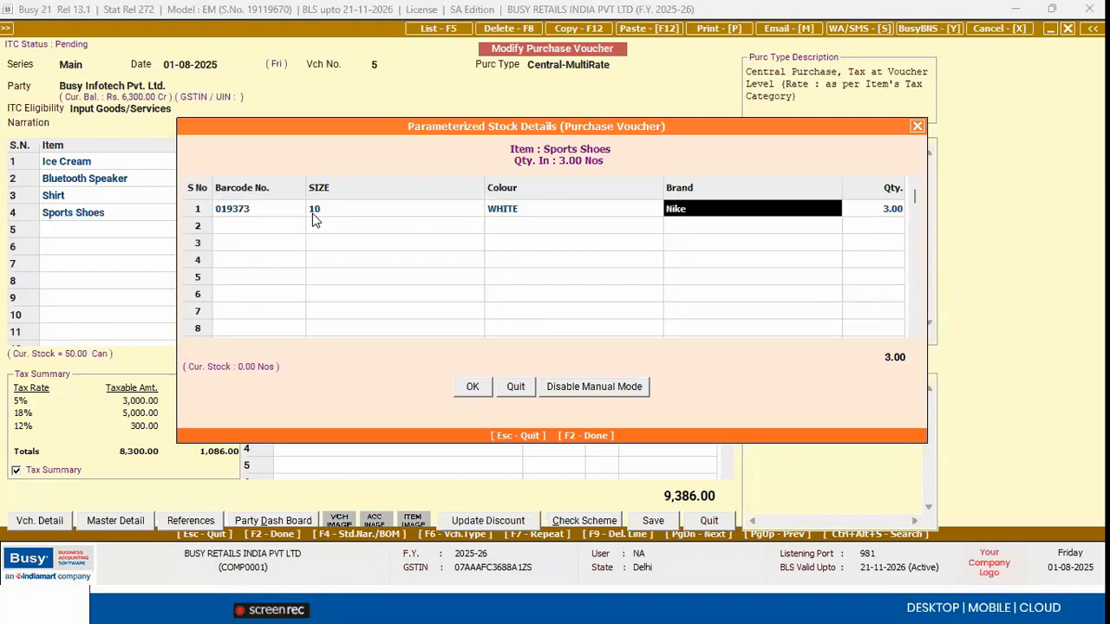
Step: Try to disable manual mode for the barcode numbers, then discard the stock details and quit the voucher without saving
click(555, 388)
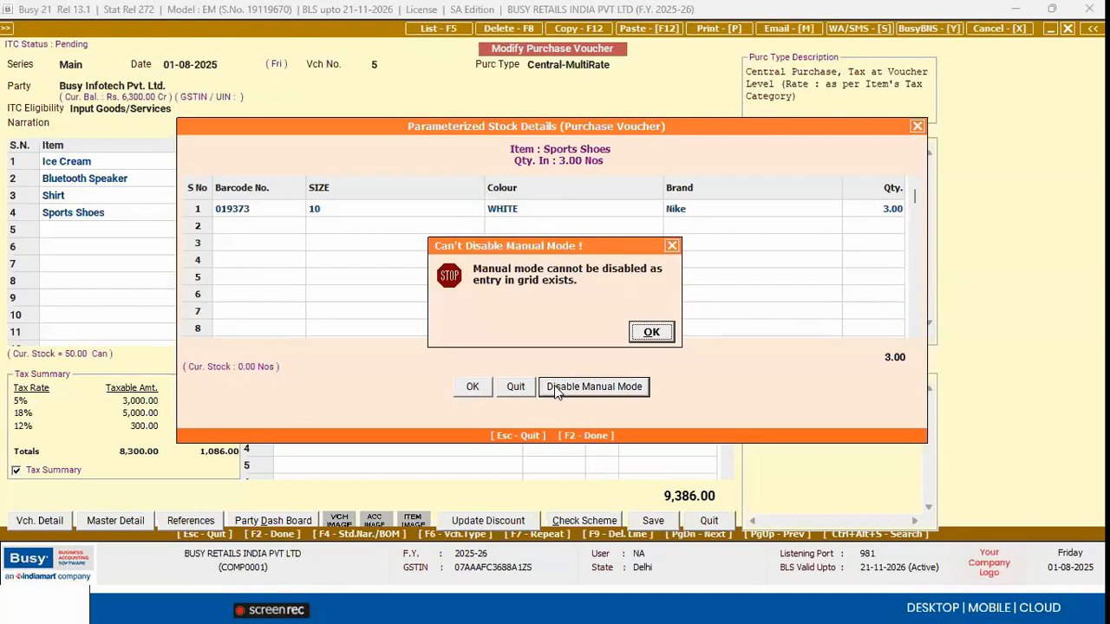
click(659, 333)
click(614, 392)
key(Return)
key(Escape)
key(Escape)
key(Escape)
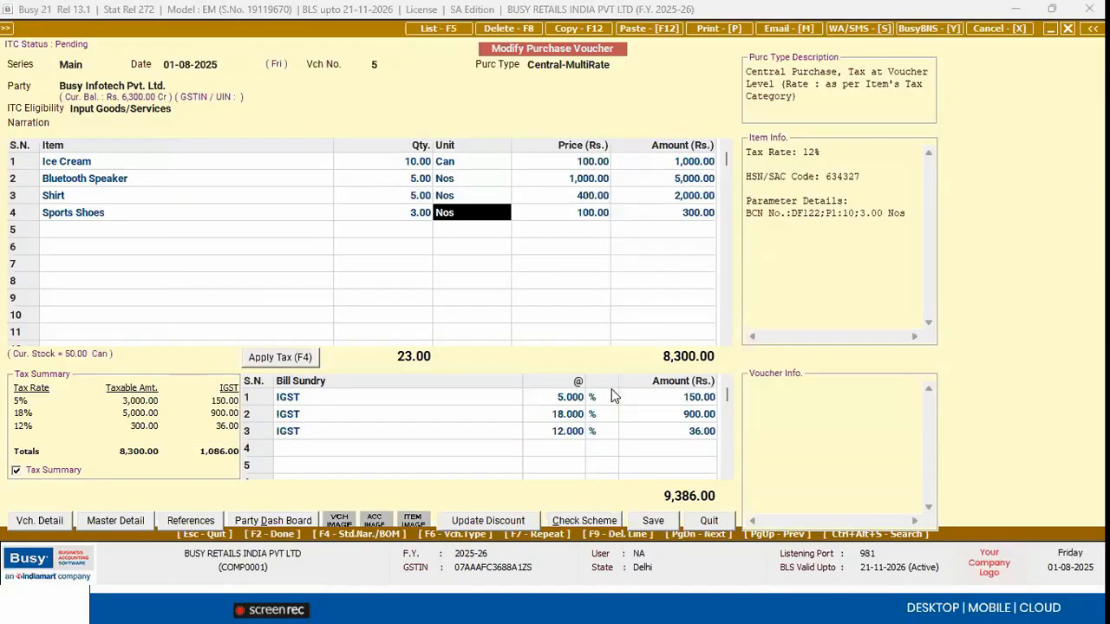
key(y)
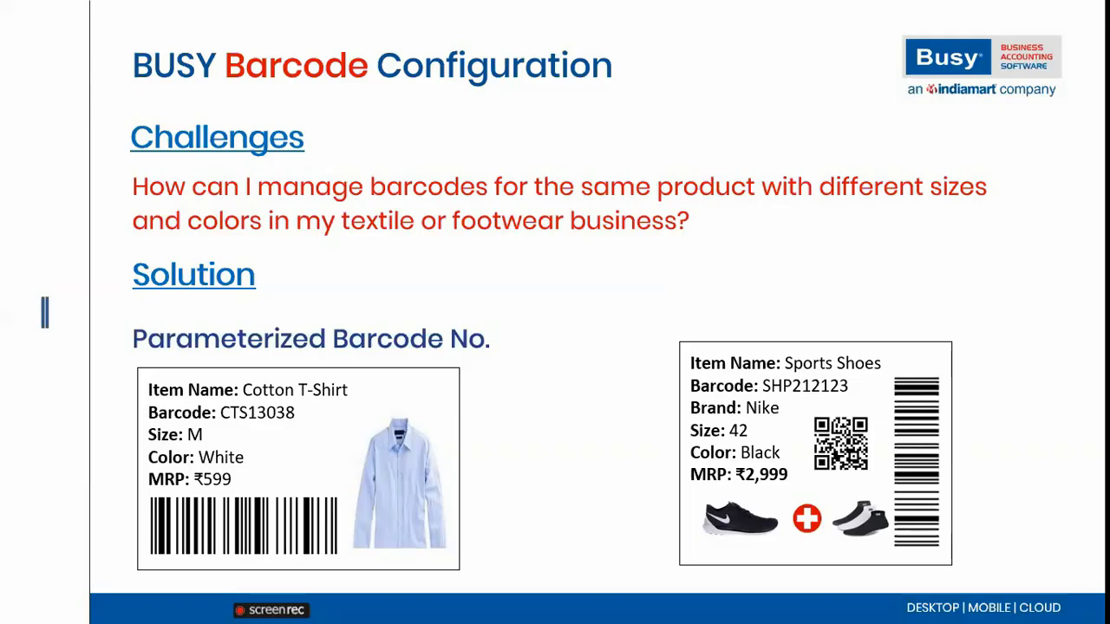
Step: Switch to BUSY and open the Inventory settings of the Features / Options configuration
key(alt+Tab)
key(Escape)
key(Left)
key(Escape)
key(Down)
key(Return)
key(Return)
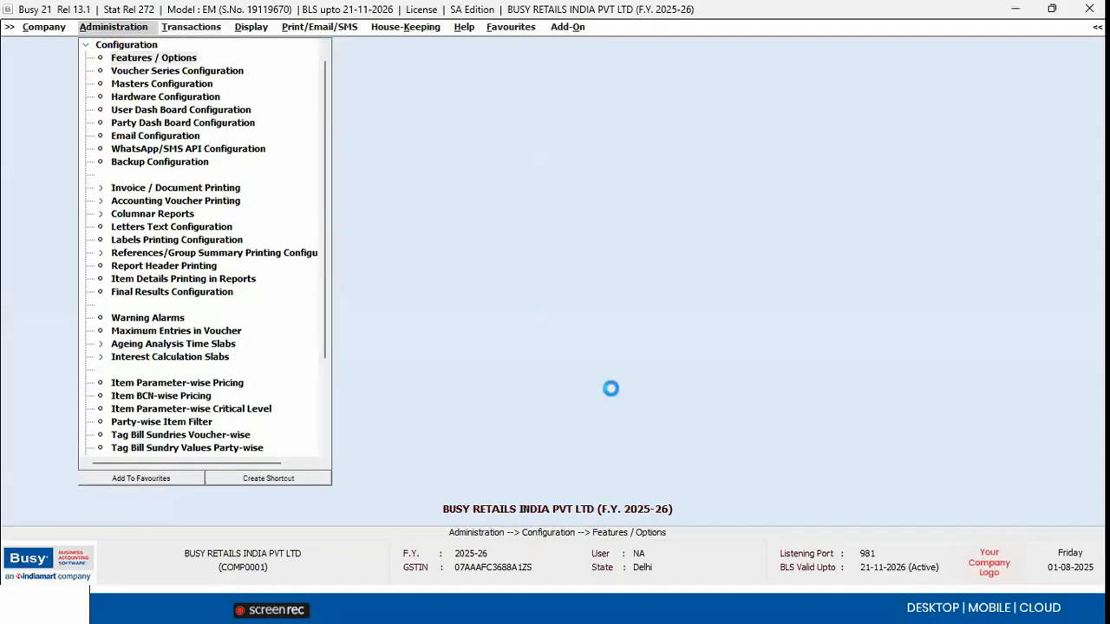
key(Down)
key(Down)
key(Return)
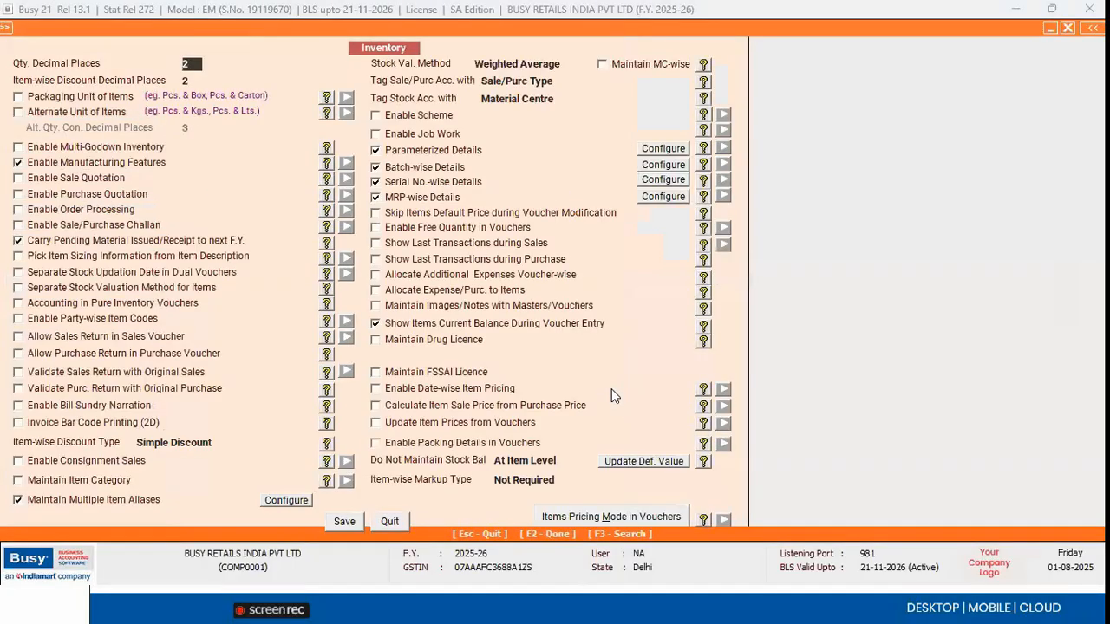
Step: Open the parameterized stock detail options, try Manual as the default BCN generation mode, and switch it back to Automatic
click(663, 148)
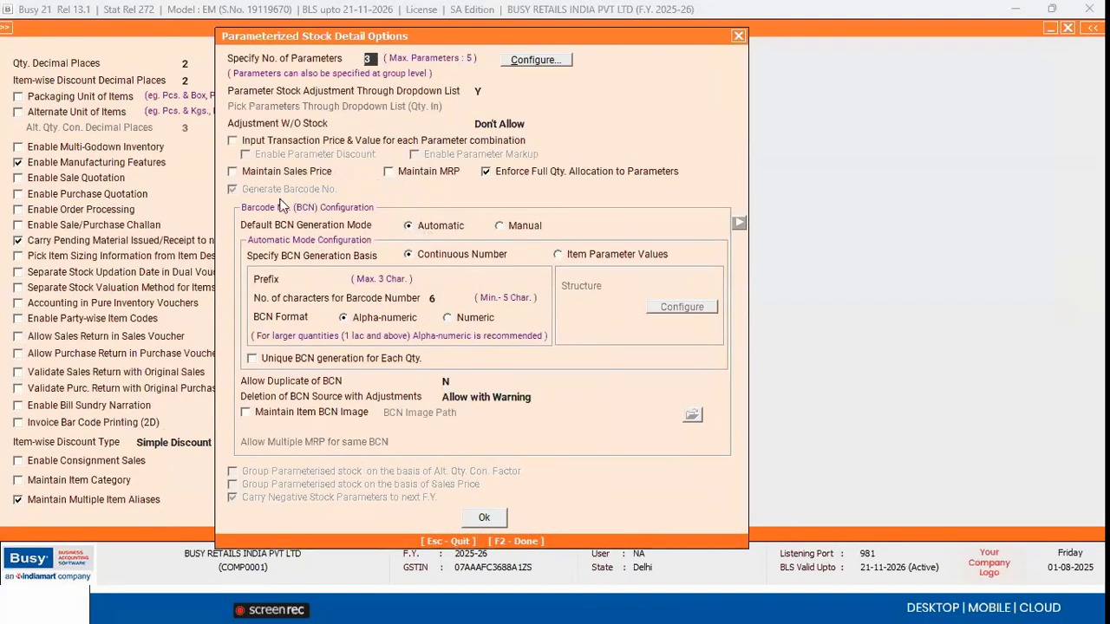
click(437, 230)
click(501, 228)
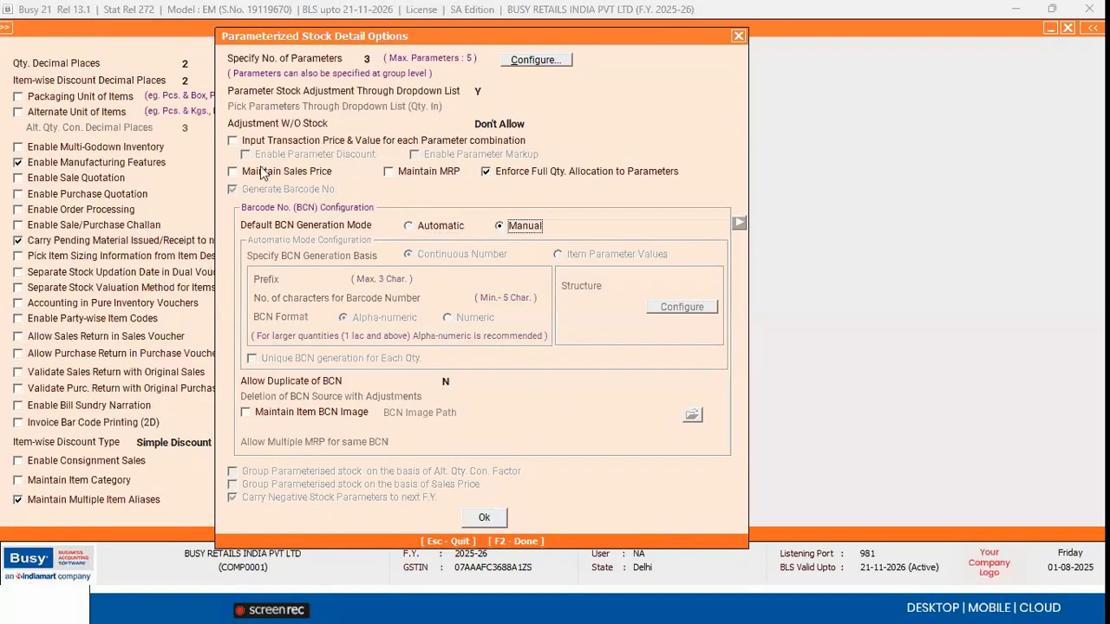
click(439, 227)
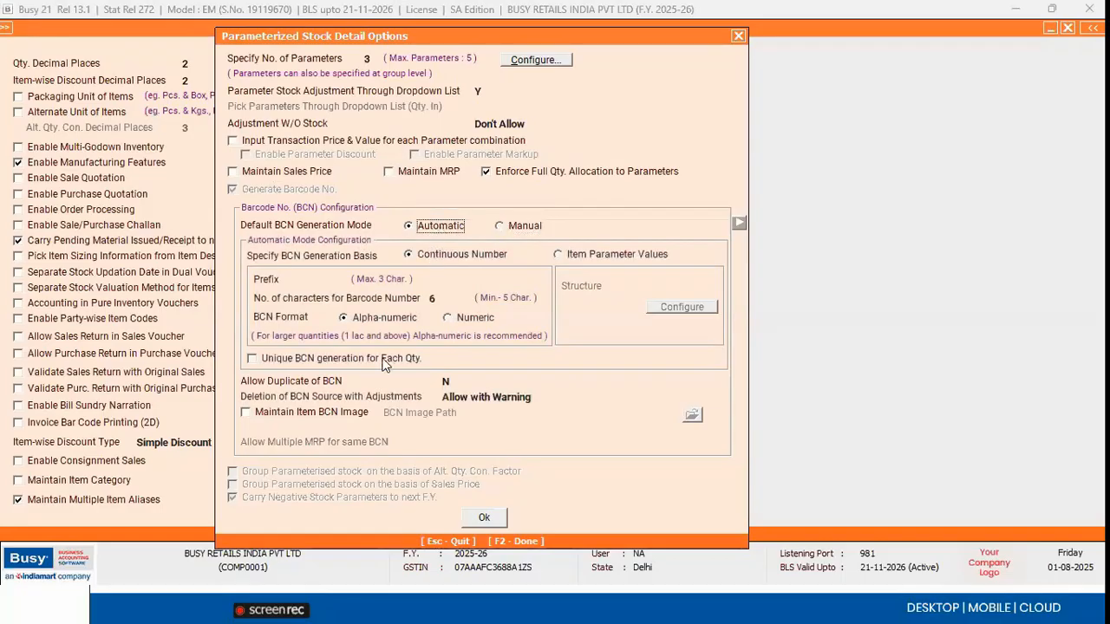
Step: Try the barcode prefix TST with a blank character count and the Numeric BCN format, then discard the parameterized stock options
click(320, 287)
text(TST)
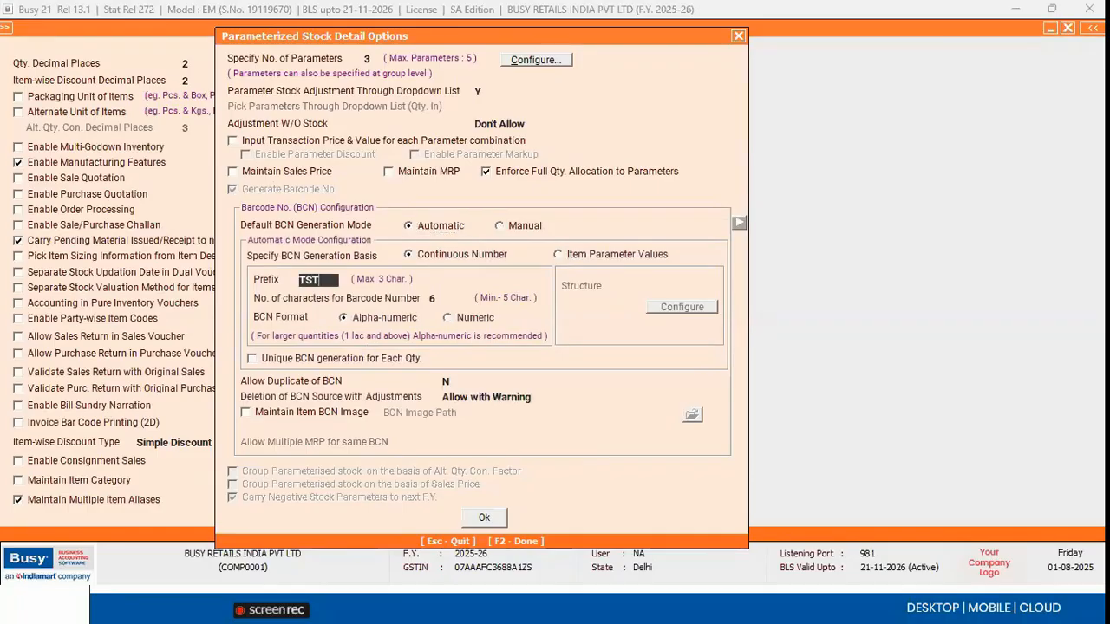
key(Return)
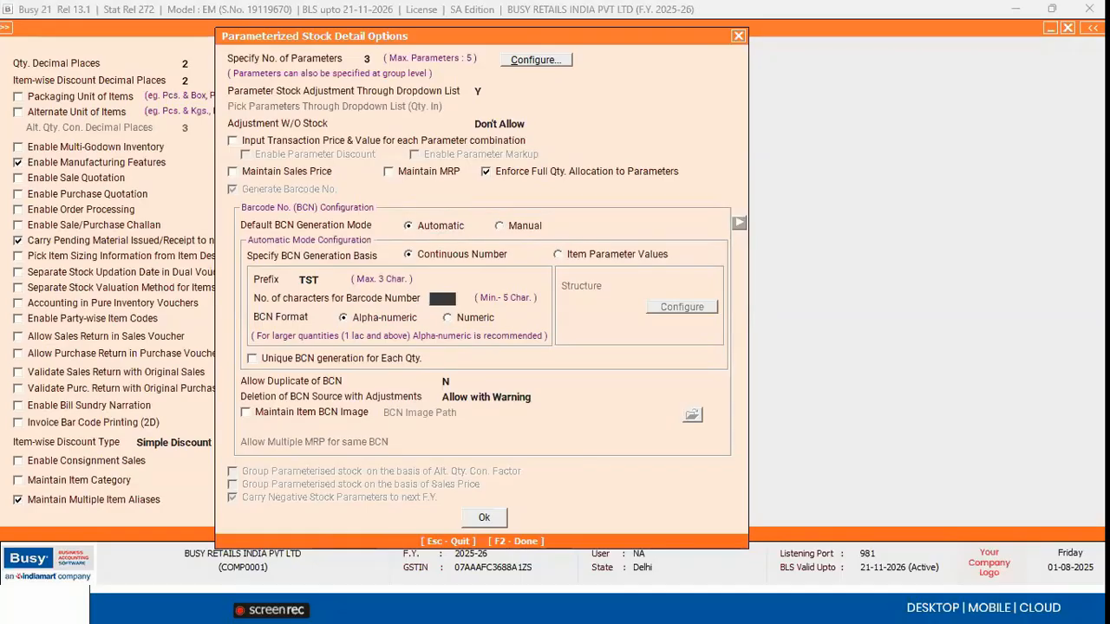
click(467, 319)
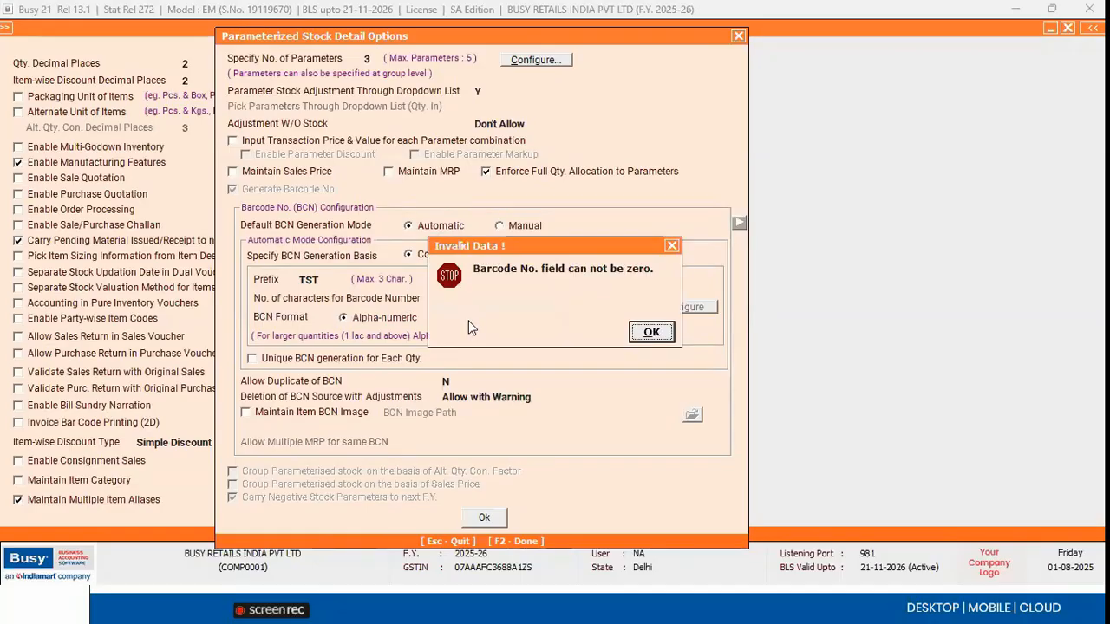
click(647, 326)
click(386, 313)
click(657, 334)
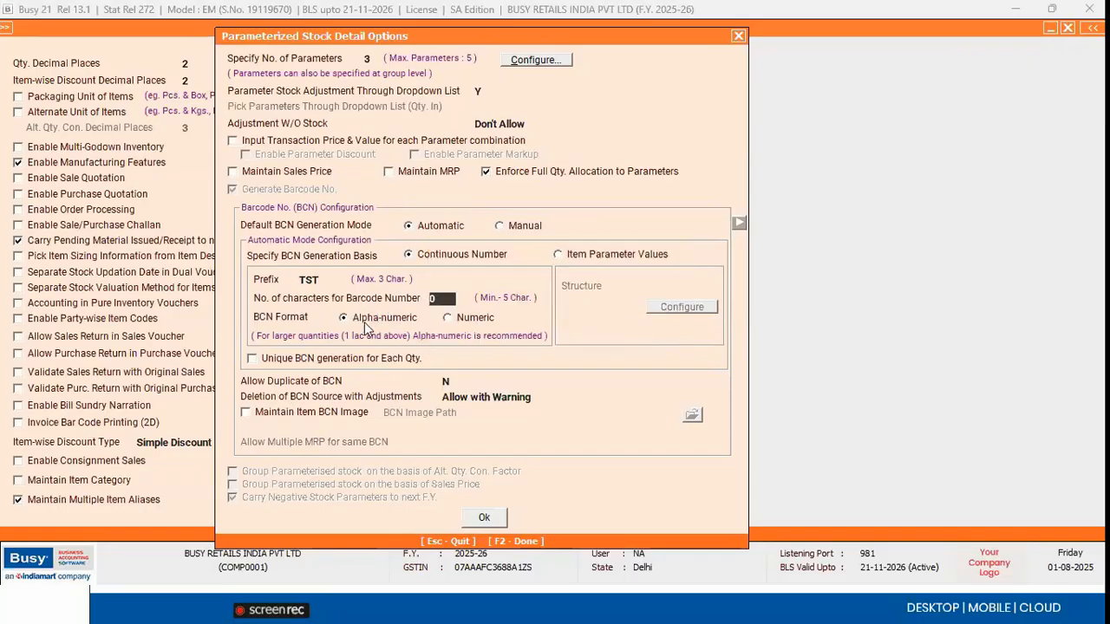
key(Escape)
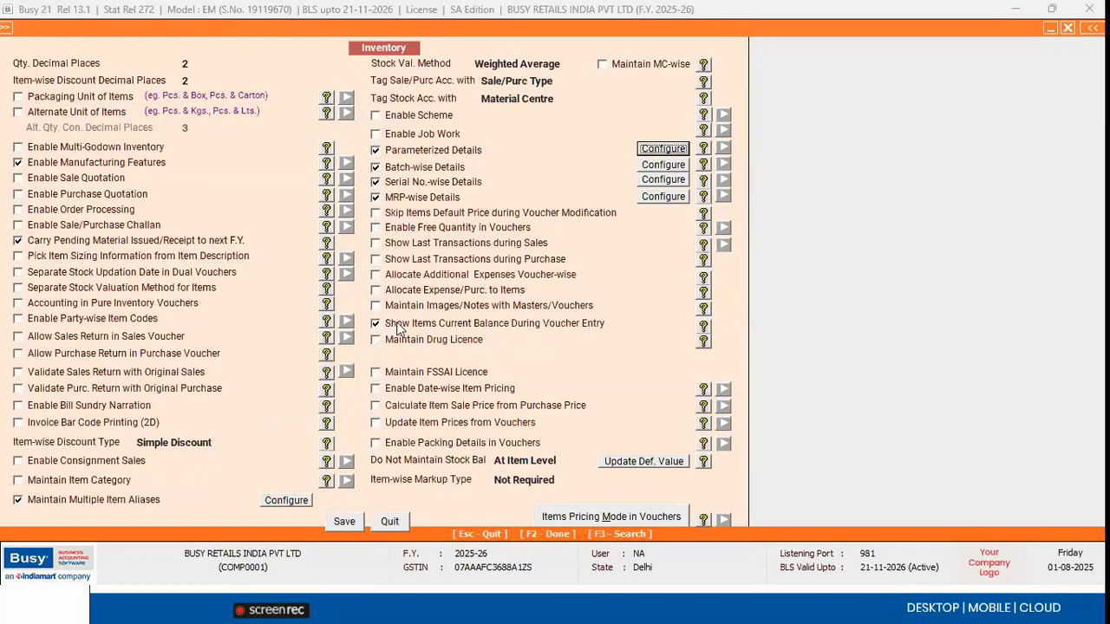
Step: Leave the Inventory settings without saving and open Print Item Bar-Code
key(Escape)
key(Escape)
key(Right)
key(Return)
key(Return)
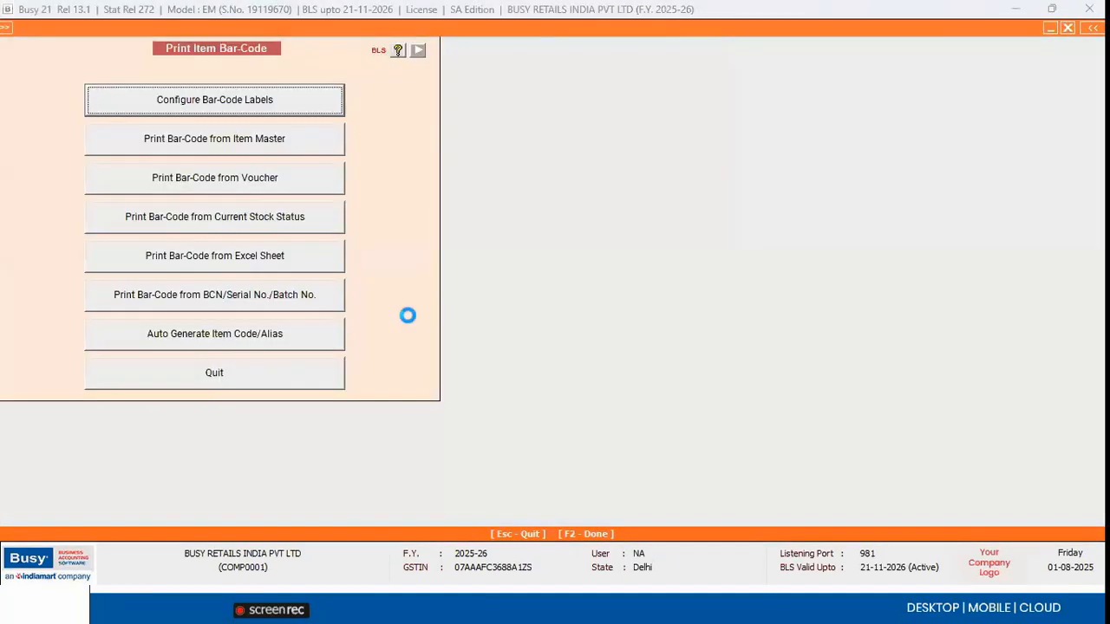
Step: Open the bar-code sheet configuration of the Parameterwise label format
key(Down)
key(Down)
key(Down)
key(Down)
key(Down)
key(Down)
key(Down)
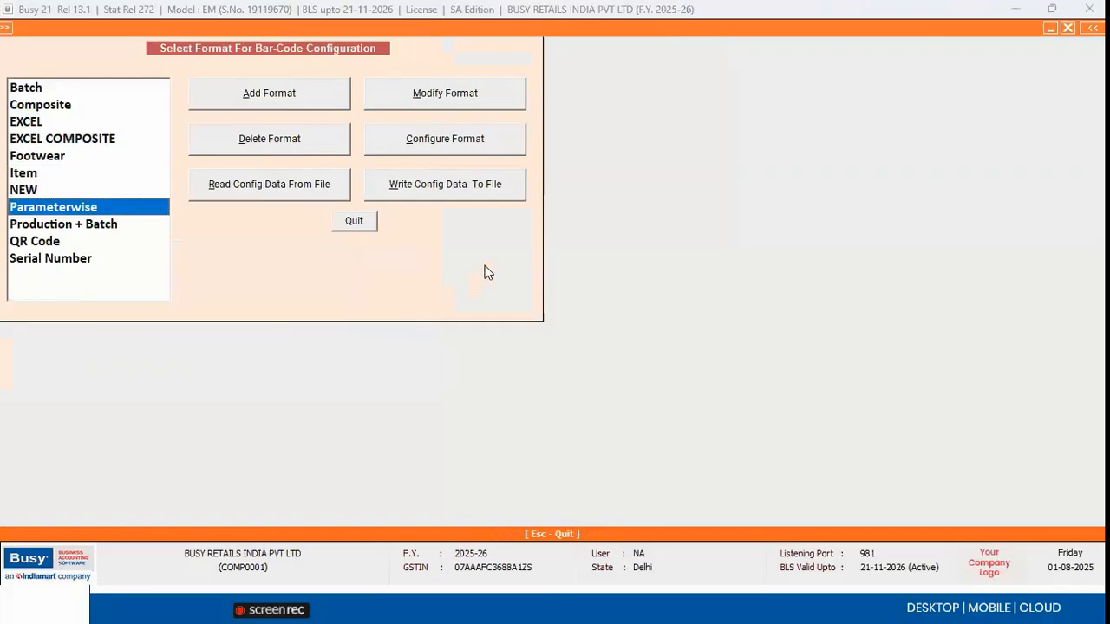
click(464, 147)
key(Escape)
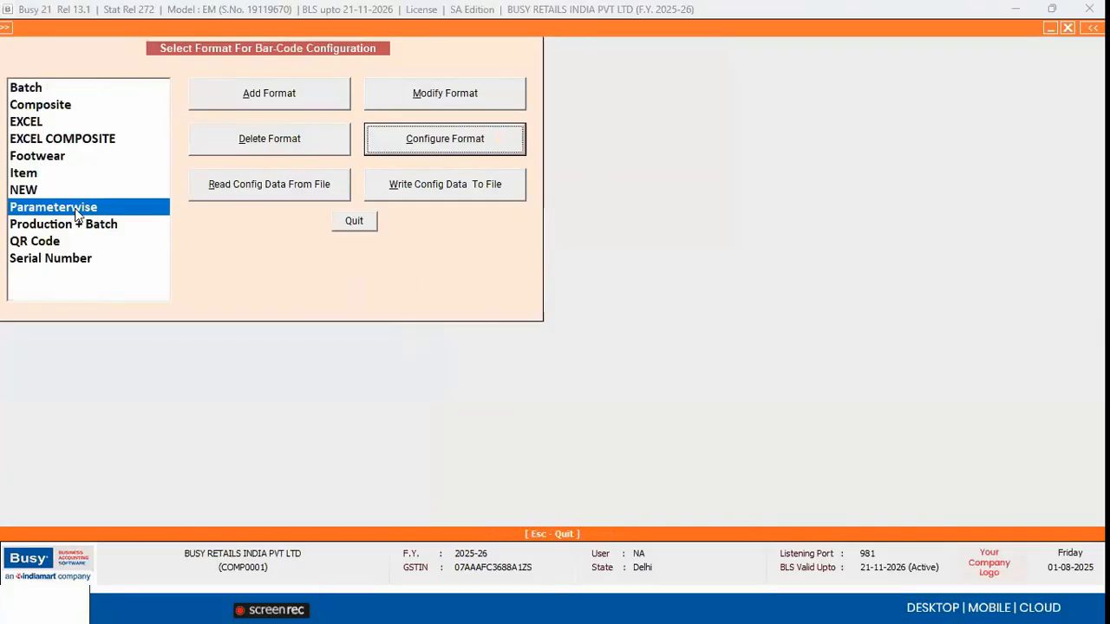
click(455, 145)
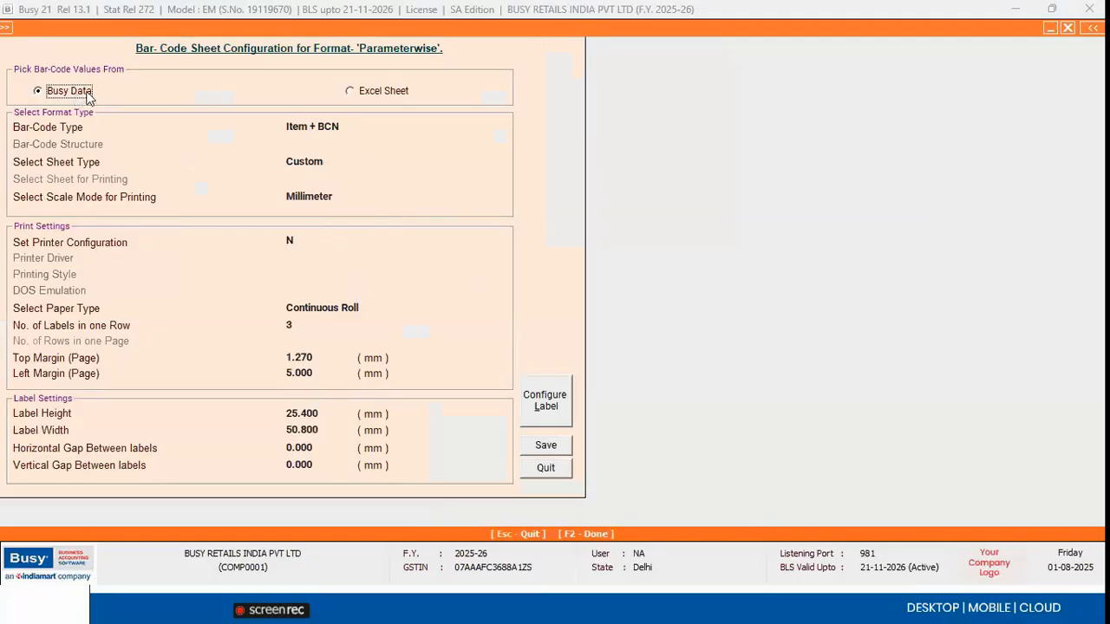
Step: Review the bar-code type options of the Parameterwise format and keep Item + BCN
click(347, 126)
drag(347, 125, 281, 127)
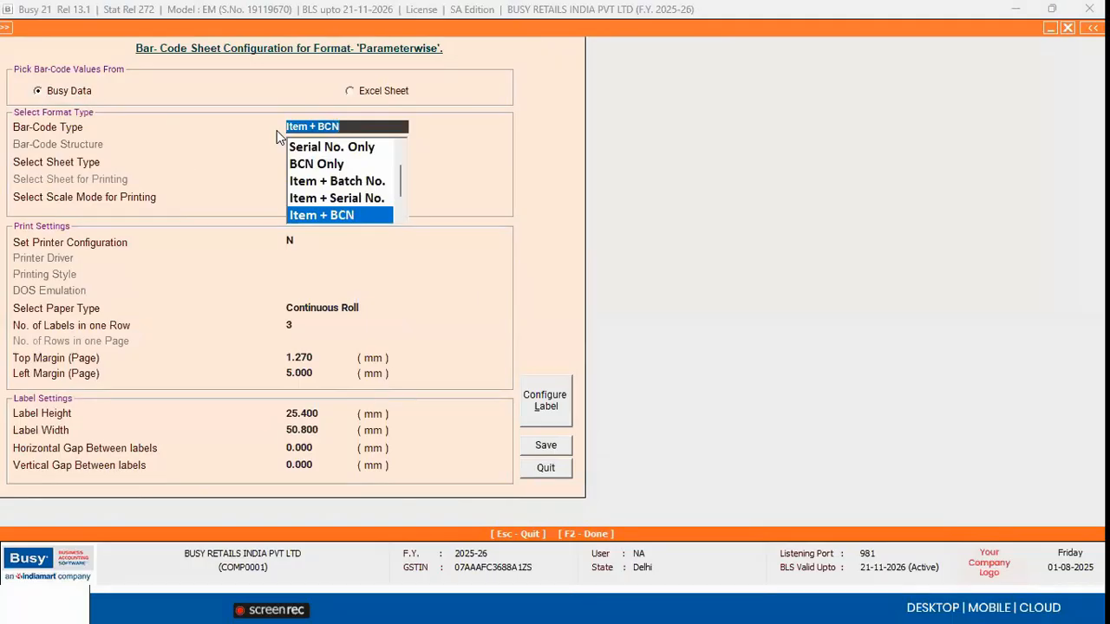
key(Return)
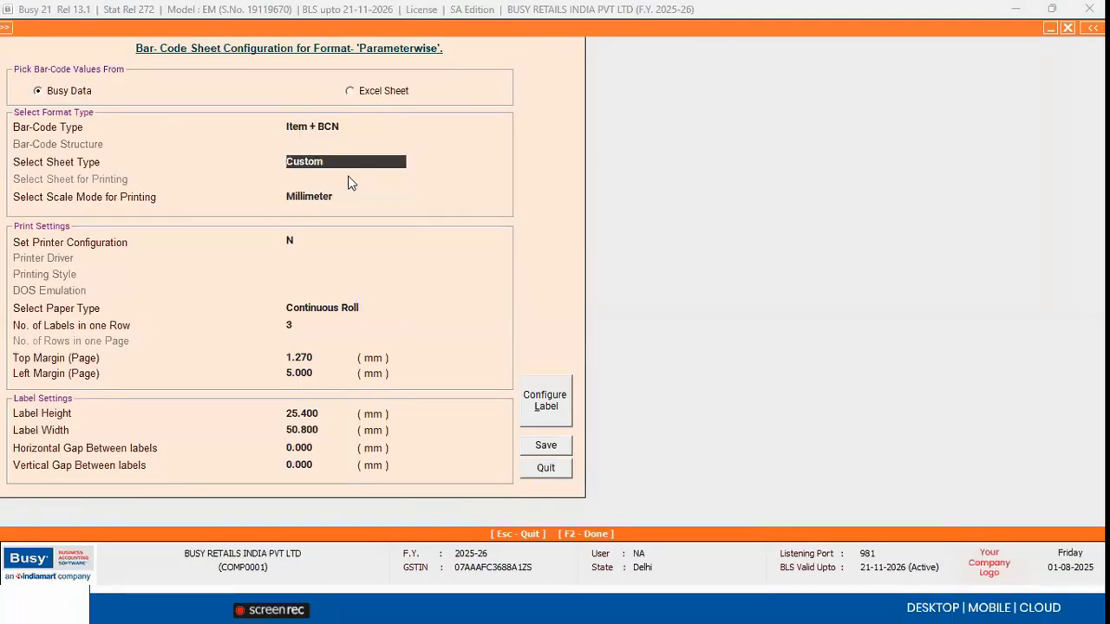
Step: Try enabling the printer configuration for the Parameterwise sheet to view its printer driver choices, and disable it again
click(298, 247)
text(Y)
key(Return)
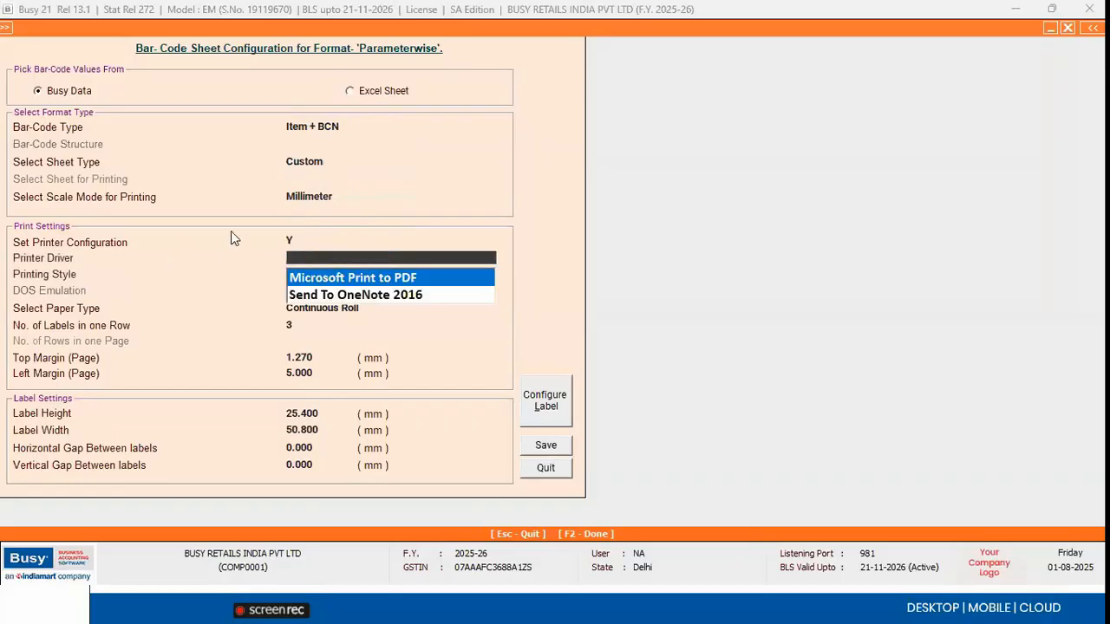
click(297, 242)
text(N)
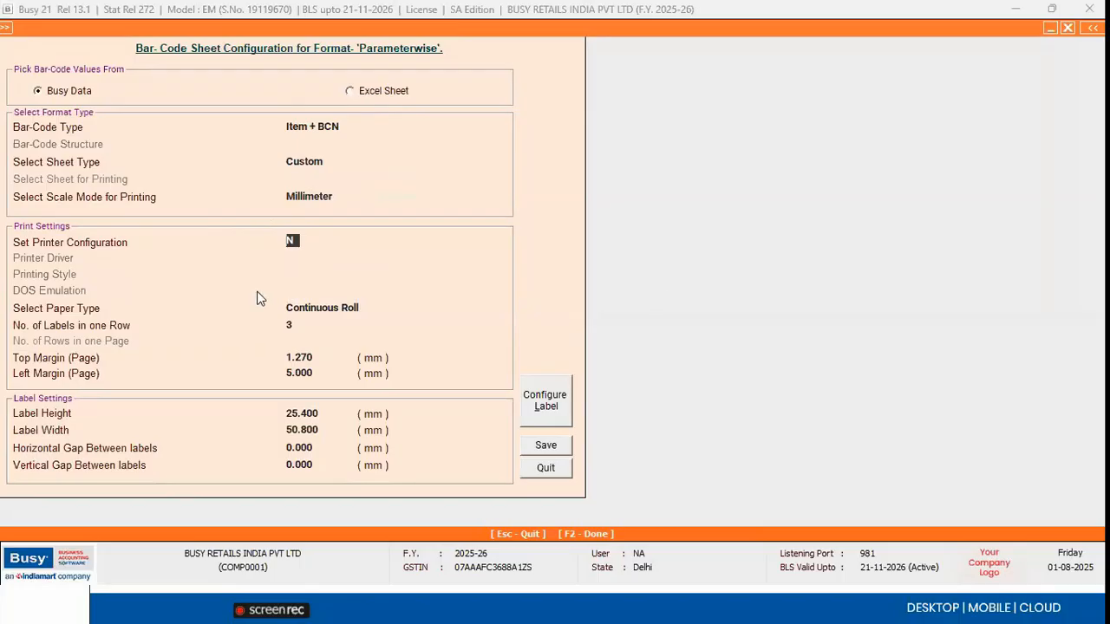
key(y)
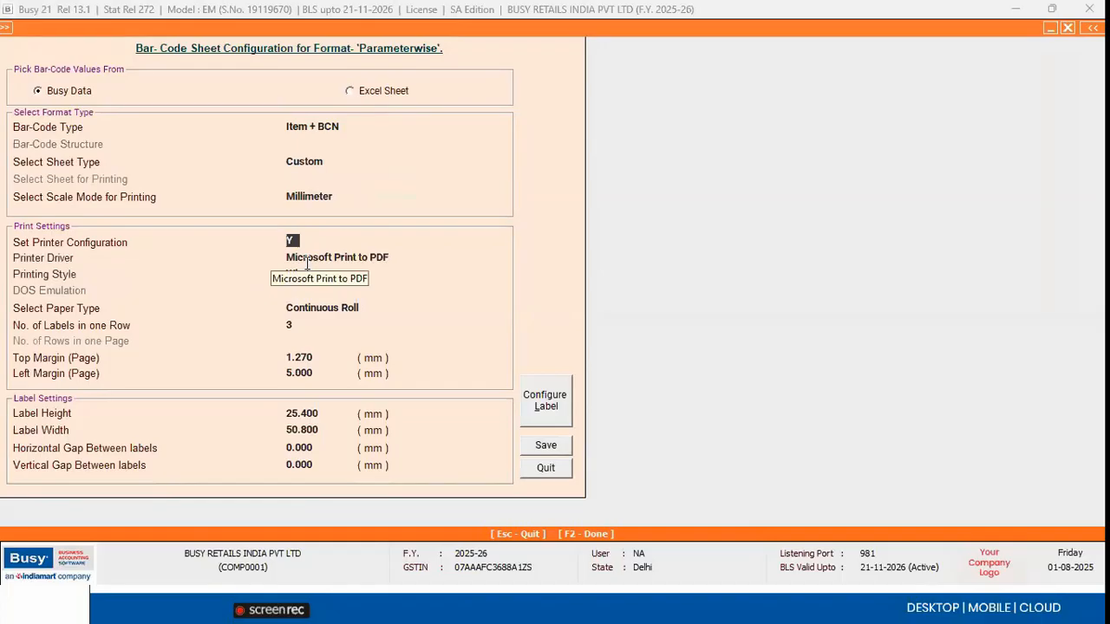
key(n)
key(Return)
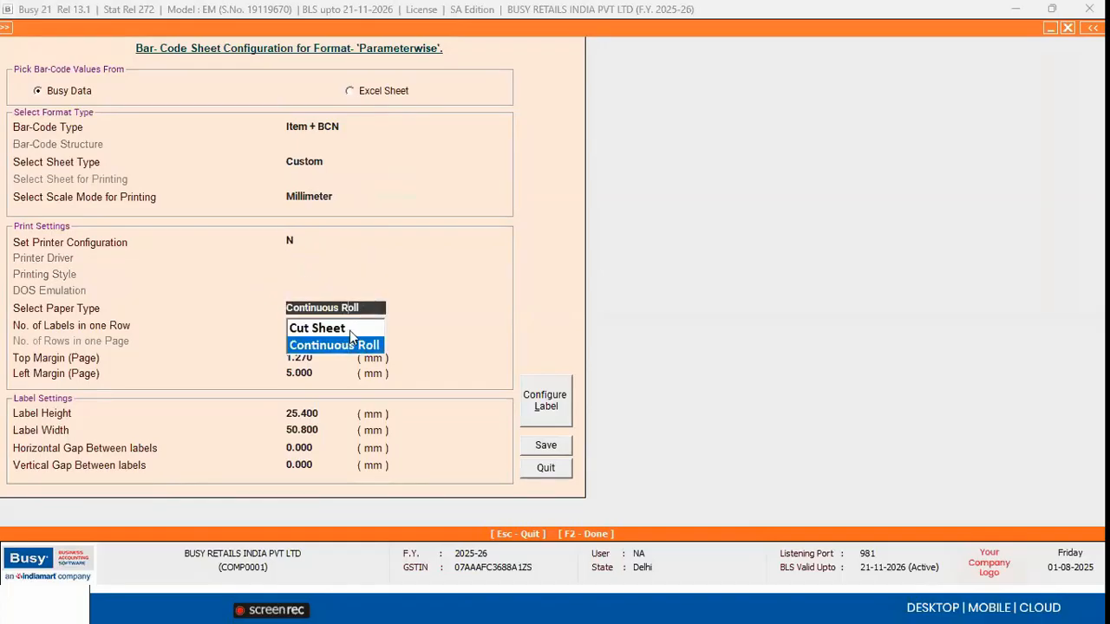
Step: Keep Continuous Roll as the paper type and review the labels per row, page margins and label dimensions
click(351, 345)
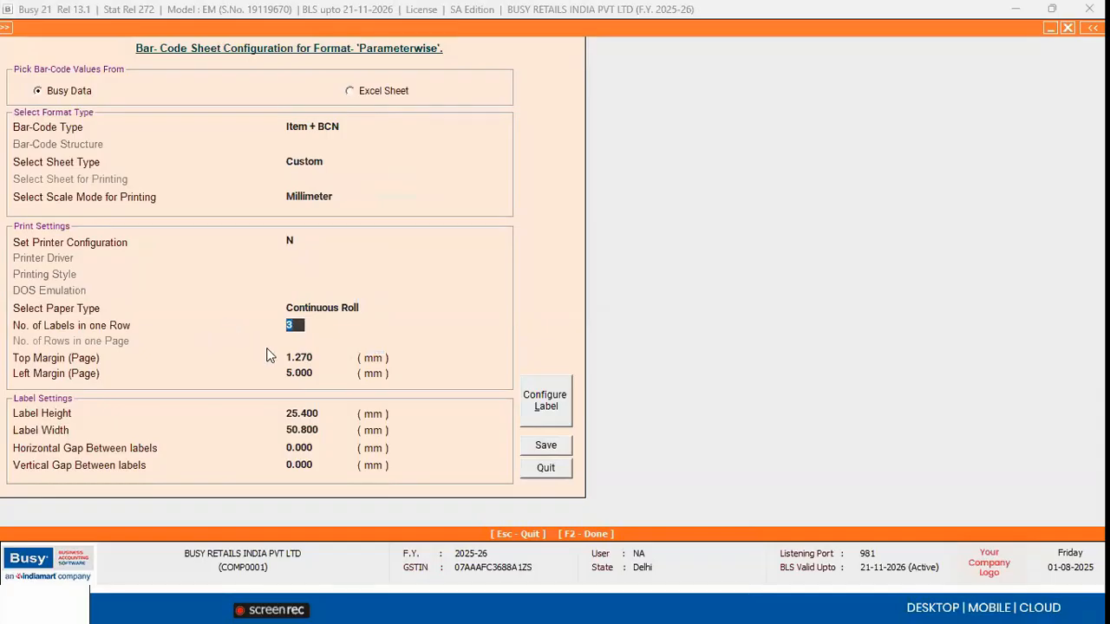
click(312, 358)
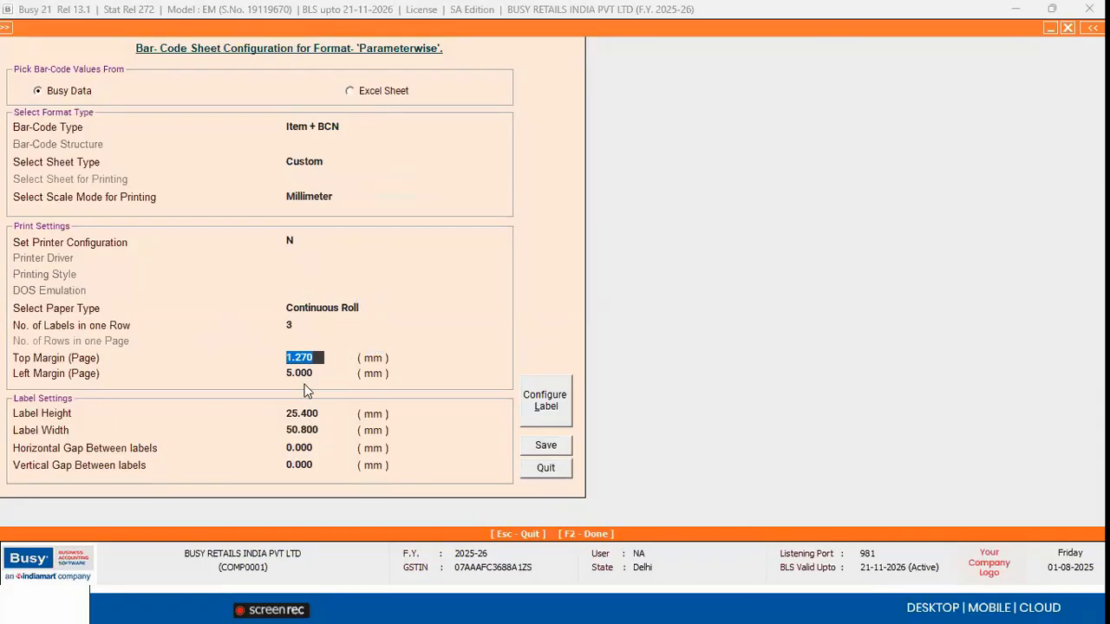
click(310, 413)
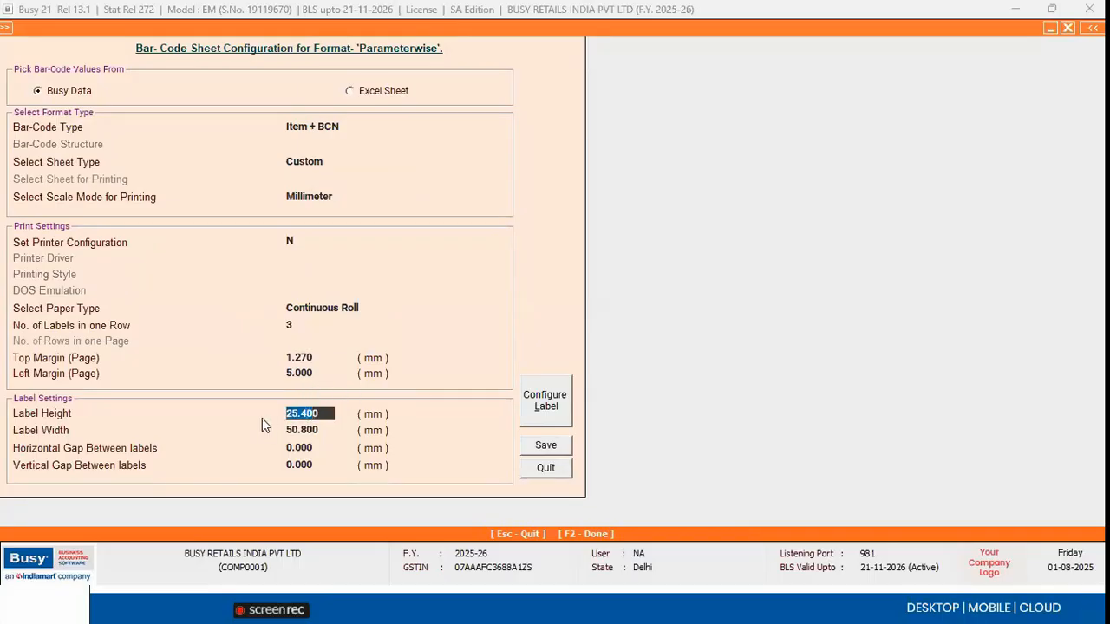
Step: Add an ITEM_GROUP_NAME data field beside the bar code on the Parameterwise label and widen it to about 11.8 mm
click(544, 401)
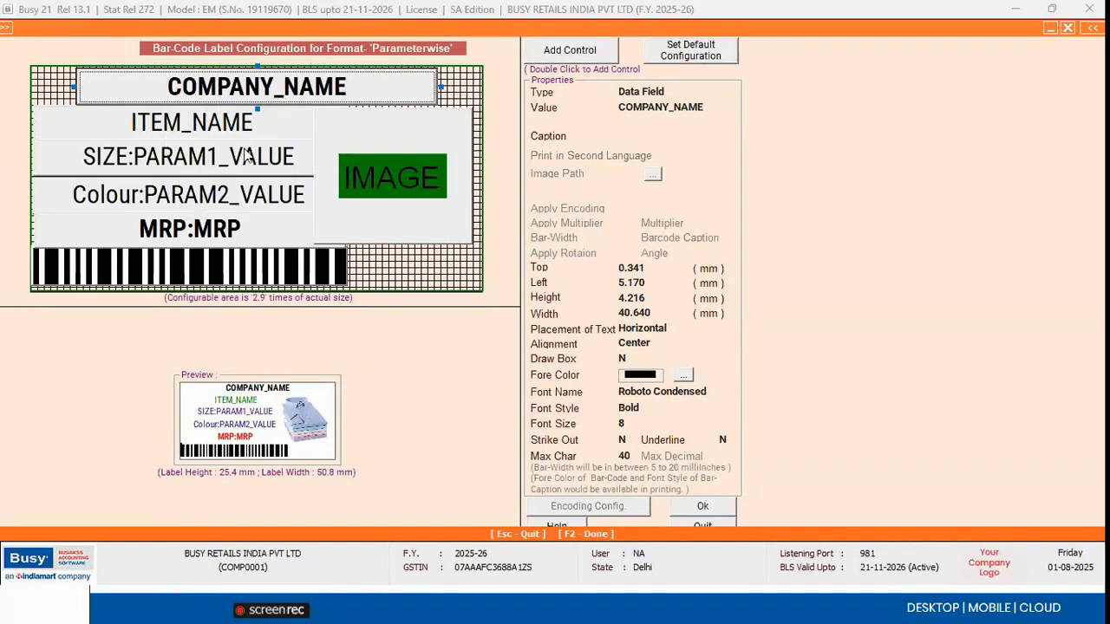
double_click(572, 54)
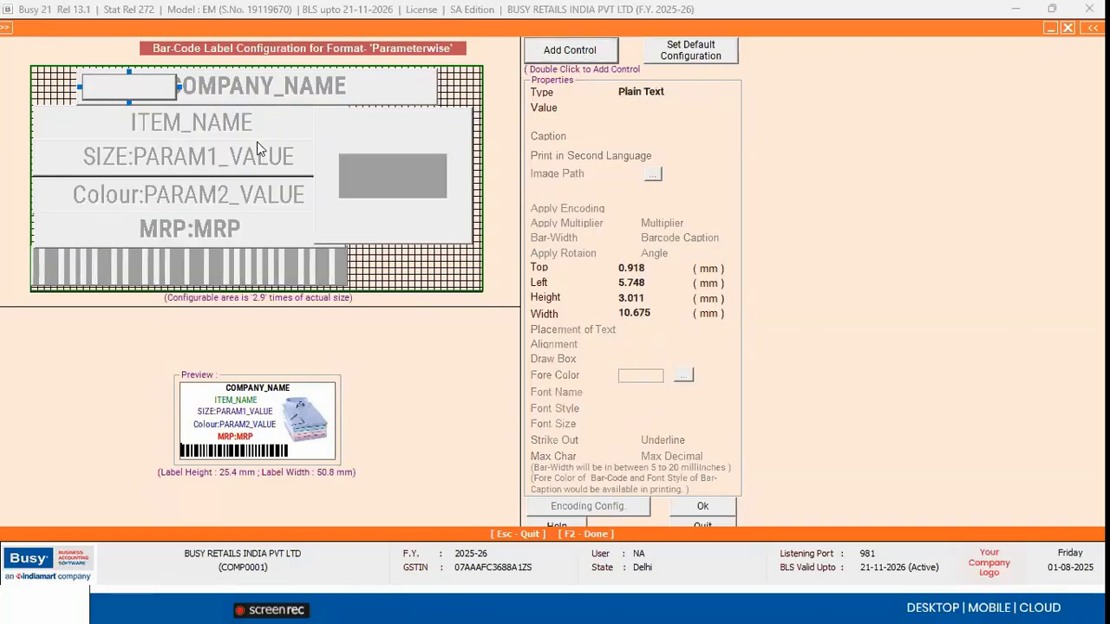
drag(388, 233, 437, 266)
click(663, 91)
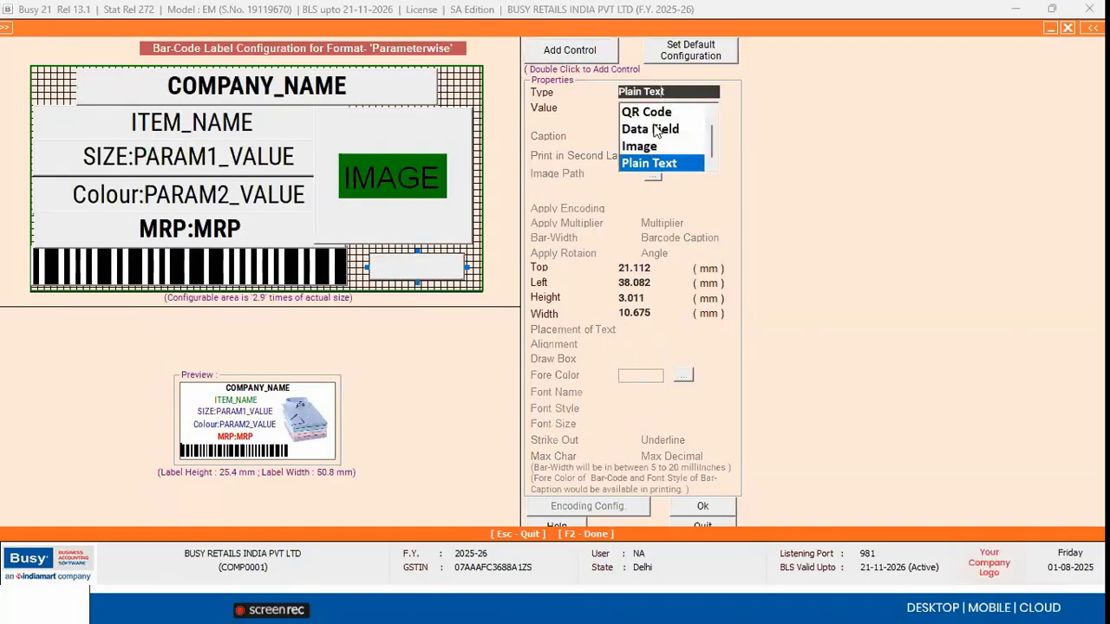
click(650, 128)
scroll(733, 205, down, 10)
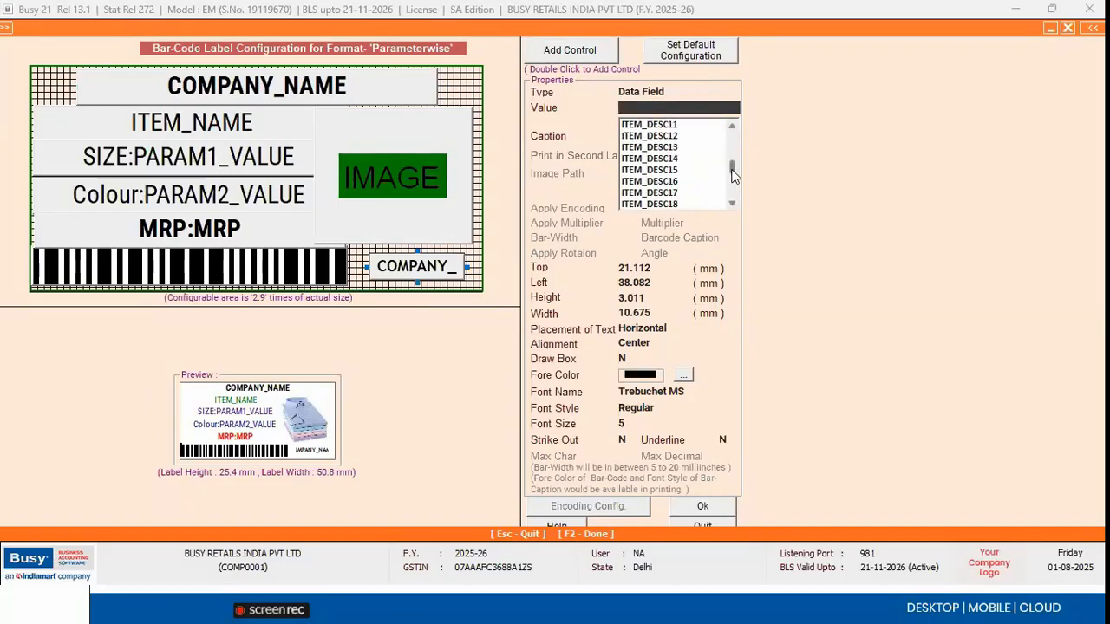
scroll(733, 206, up, 5)
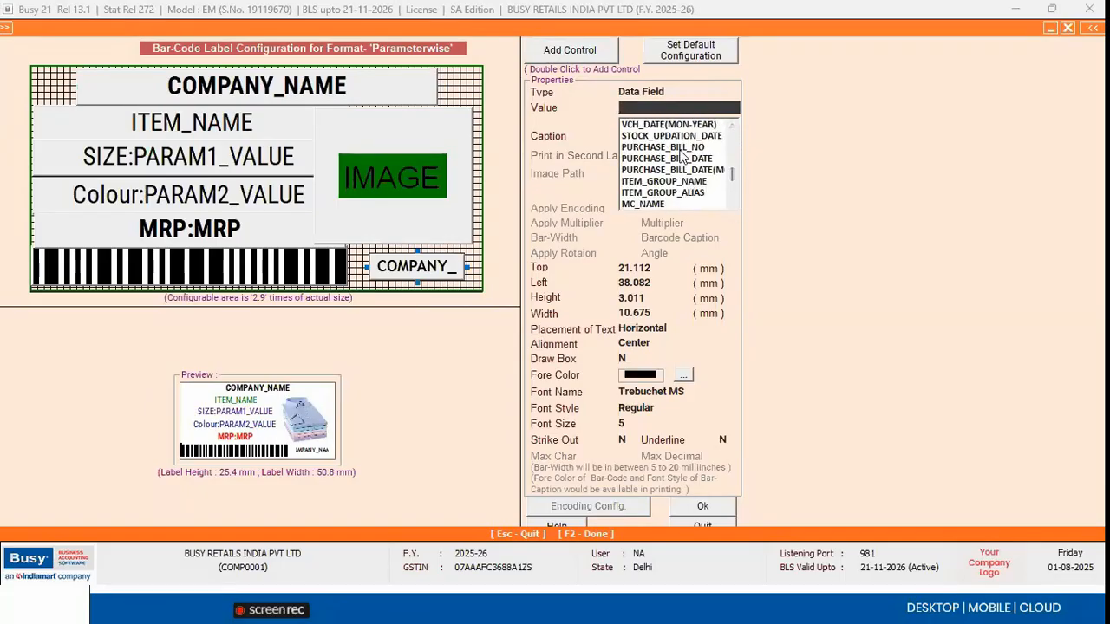
click(679, 182)
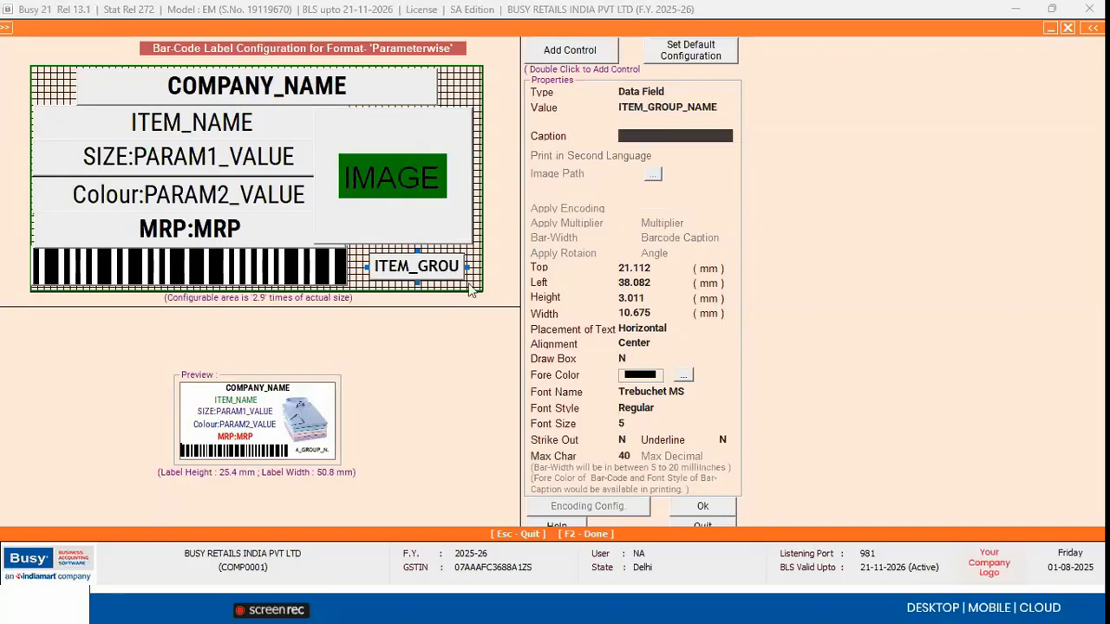
drag(467, 267, 477, 270)
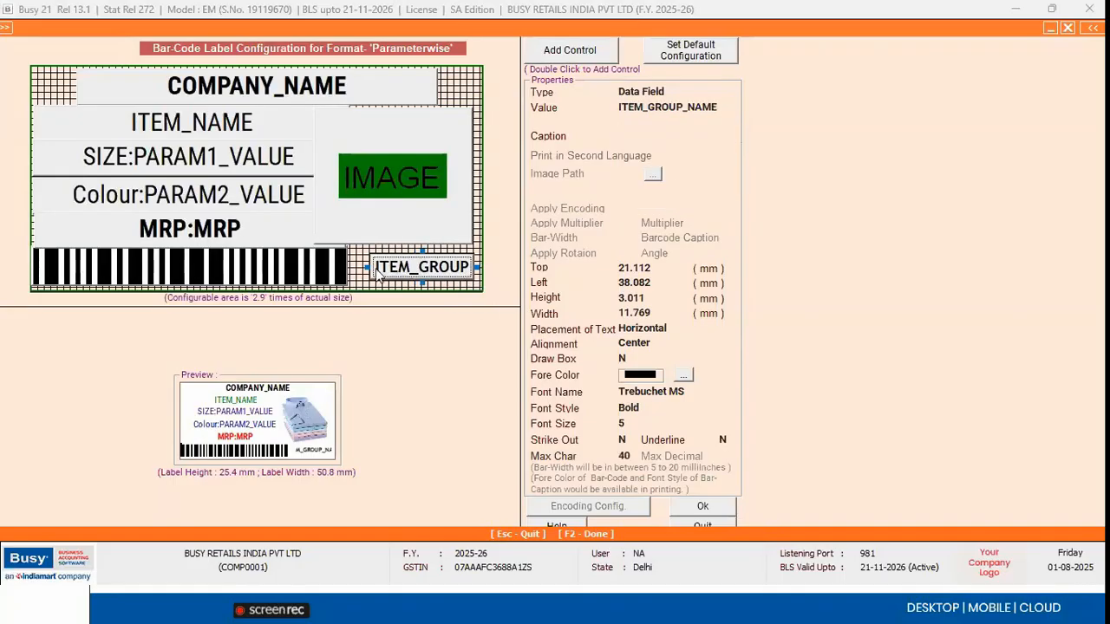
drag(442, 267, 429, 269)
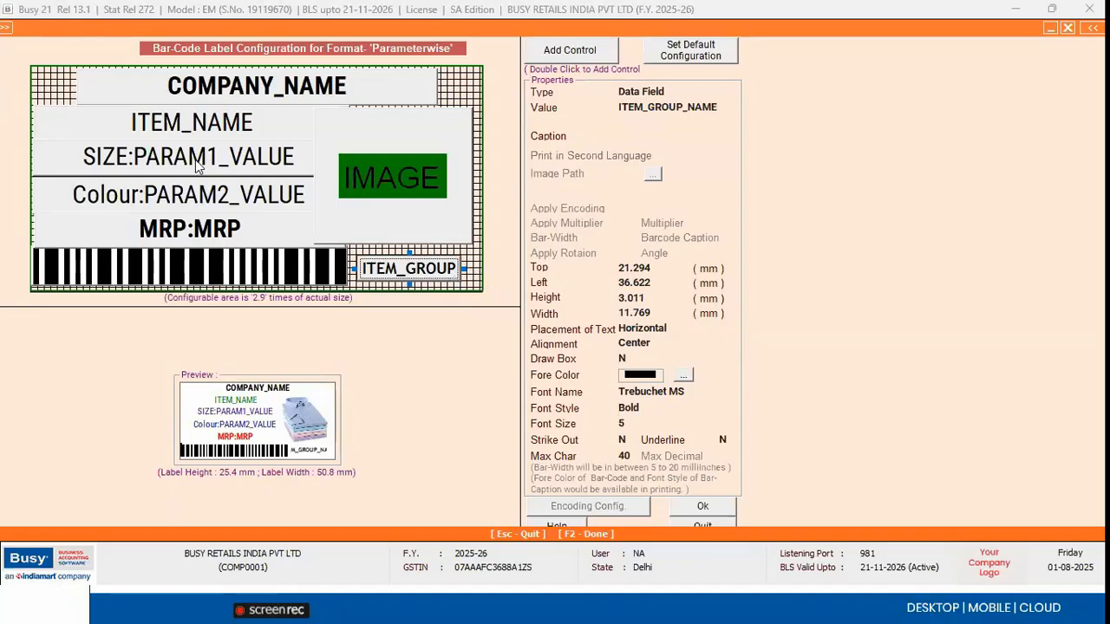
Step: Examine the MRP field's font and Draw Box properties, then quit the label and sheet configuration without saving
click(276, 246)
click(674, 392)
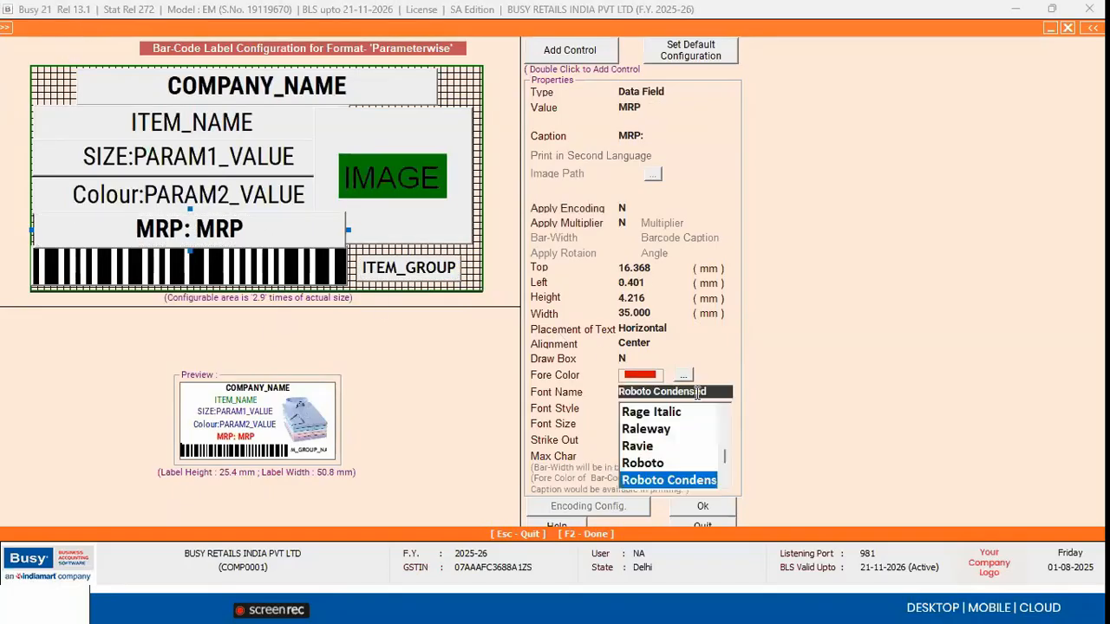
click(625, 358)
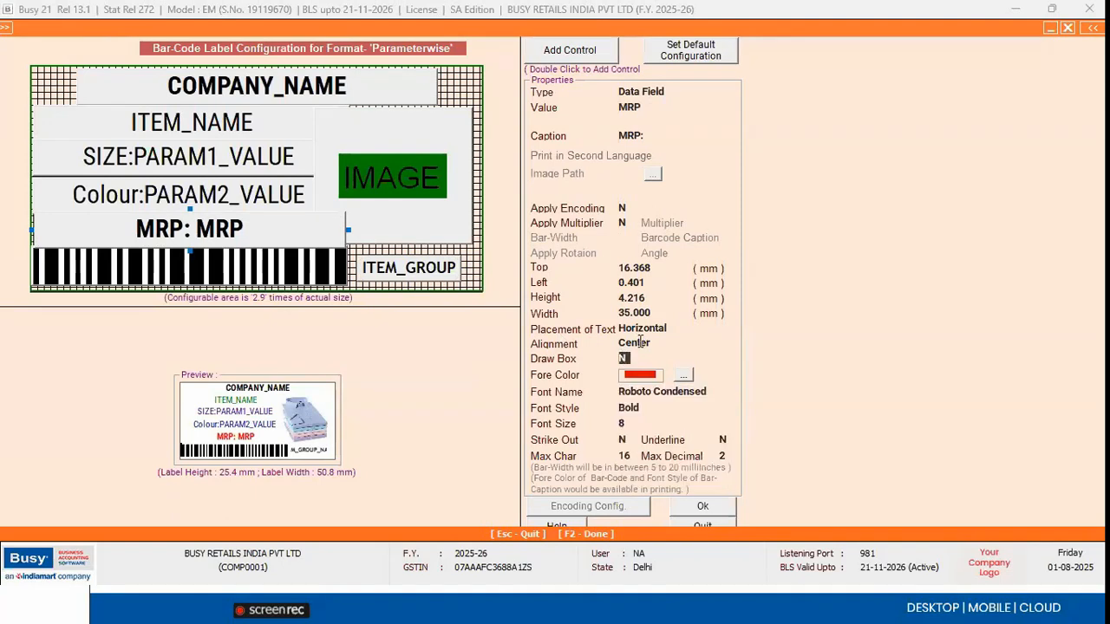
key(Escape)
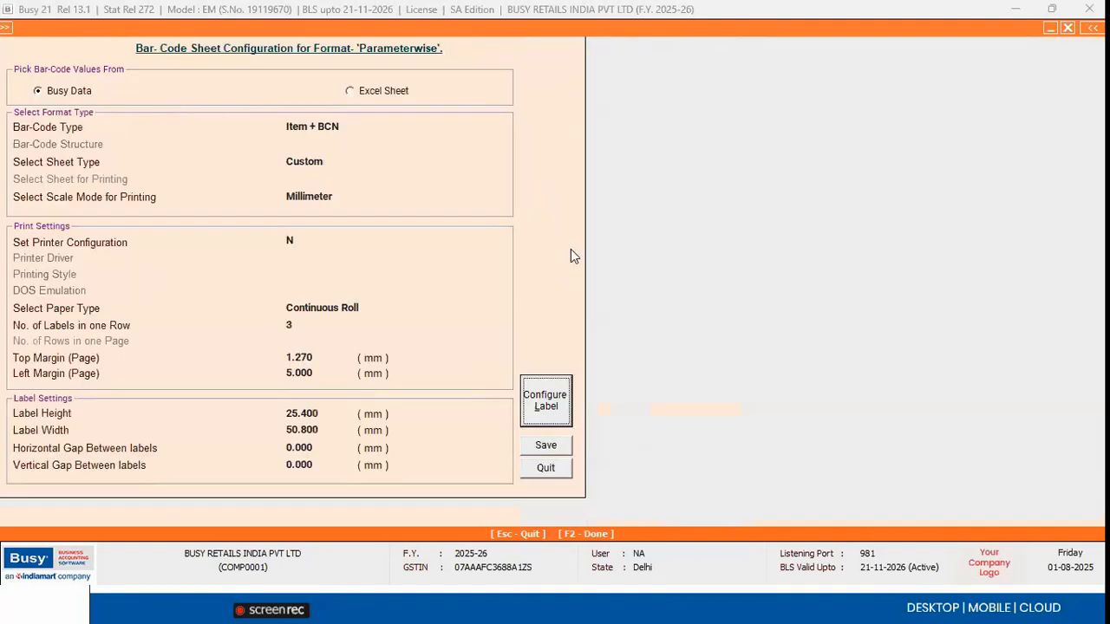
key(Escape)
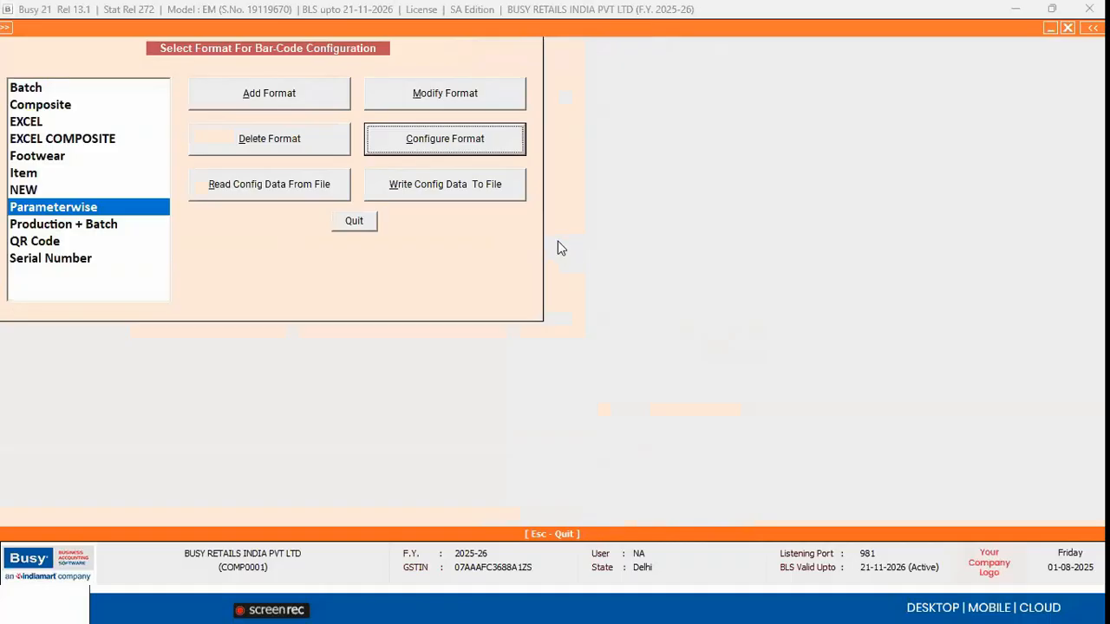
Step: Review the Parameterwise sheet configuration, keep Item + BCN as the bar-code type, and quit the bar-code printing setup
click(466, 146)
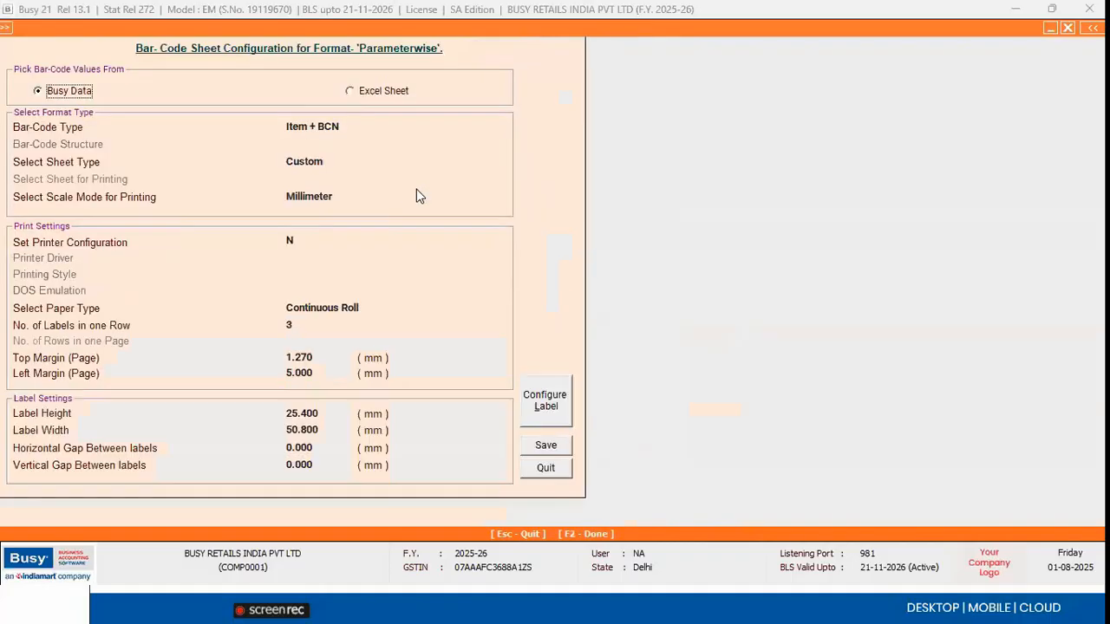
click(338, 126)
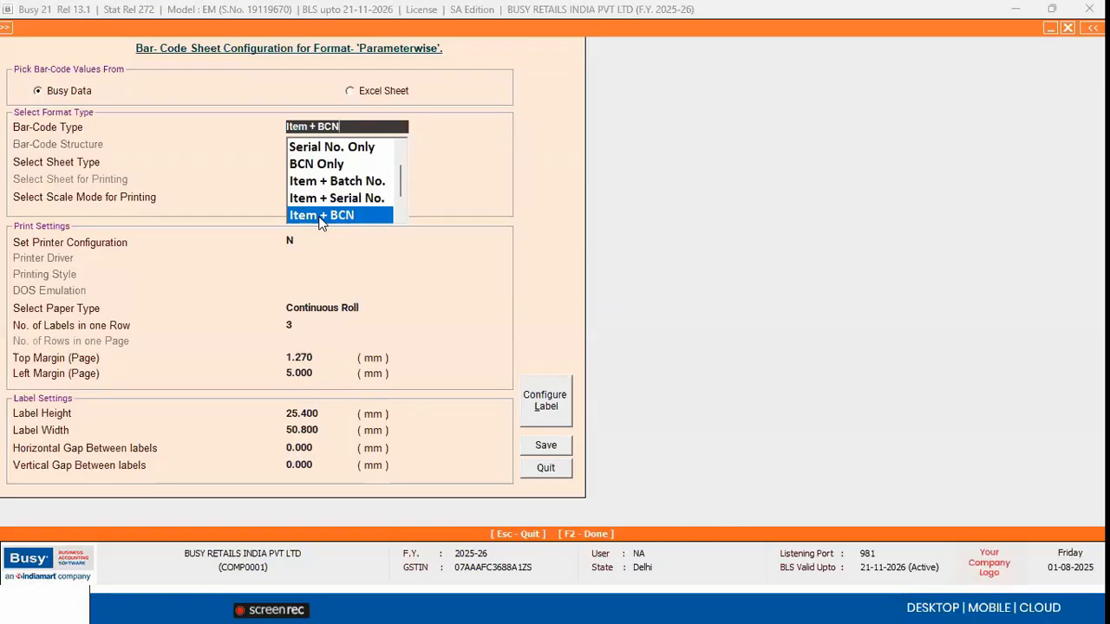
click(319, 216)
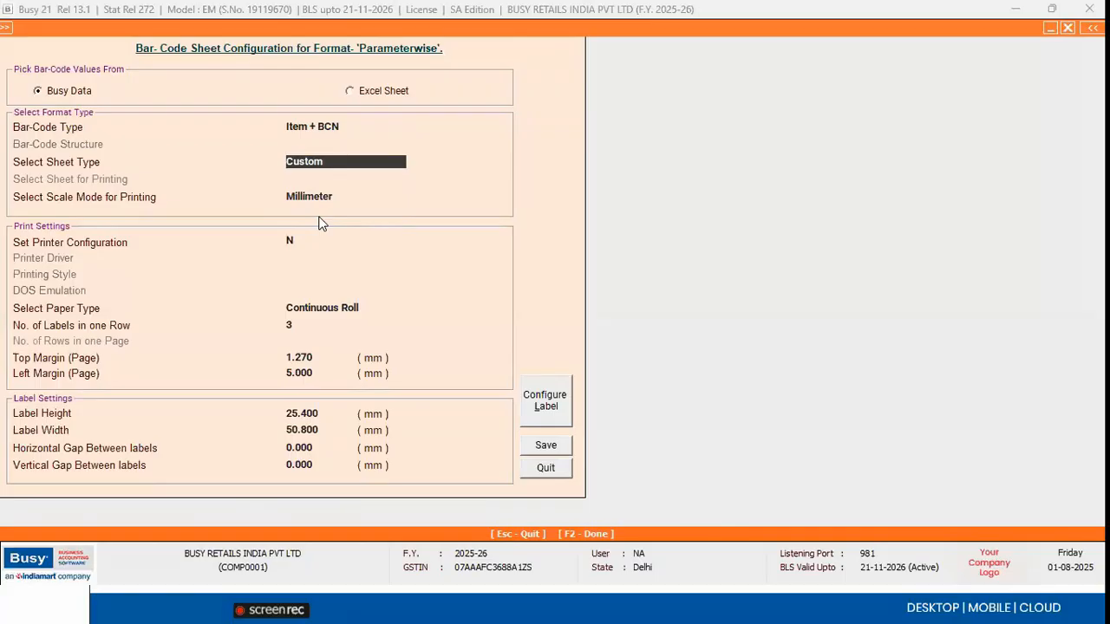
click(545, 467)
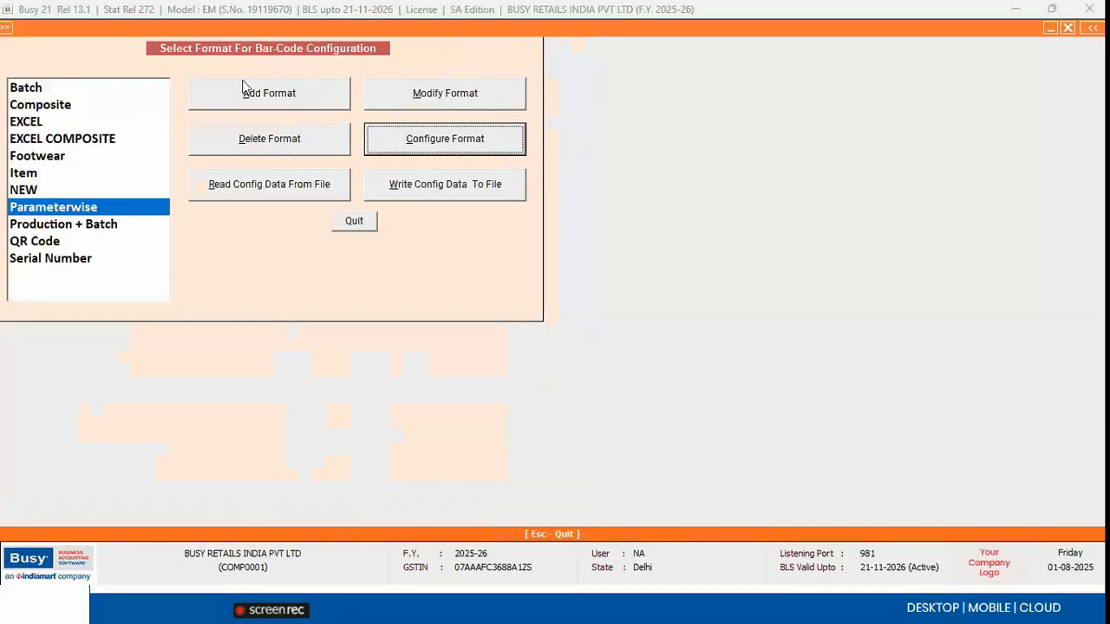
key(Escape)
click(593, 338)
key(Escape)
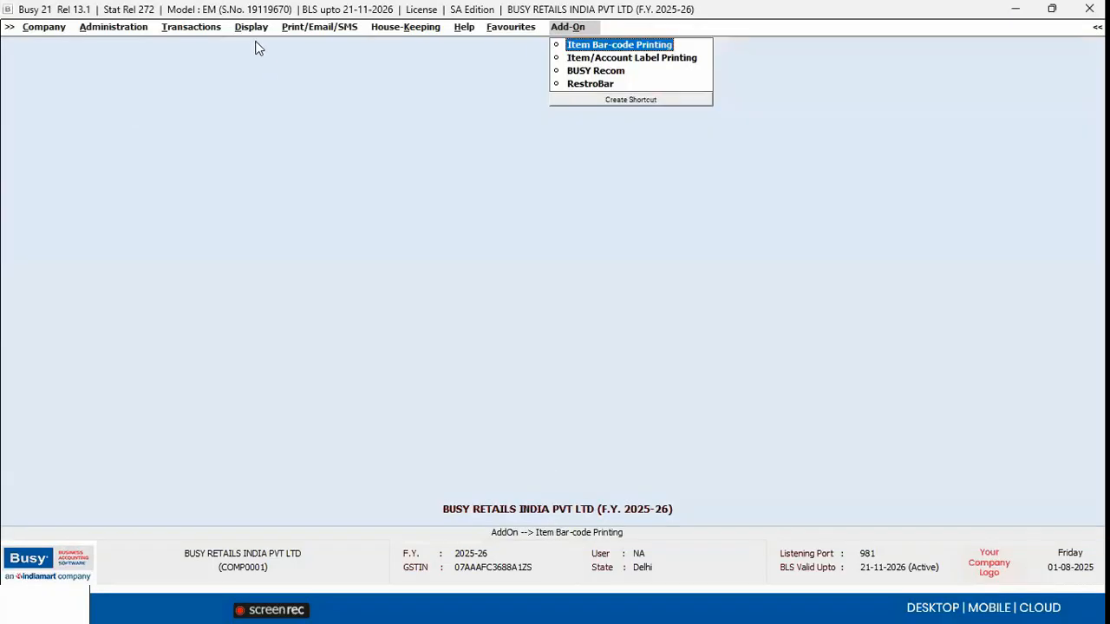
Step: Open purchase voucher 5 for modification and bring up the parameterized stock details of Sports Shoes
click(221, 31)
click(215, 56)
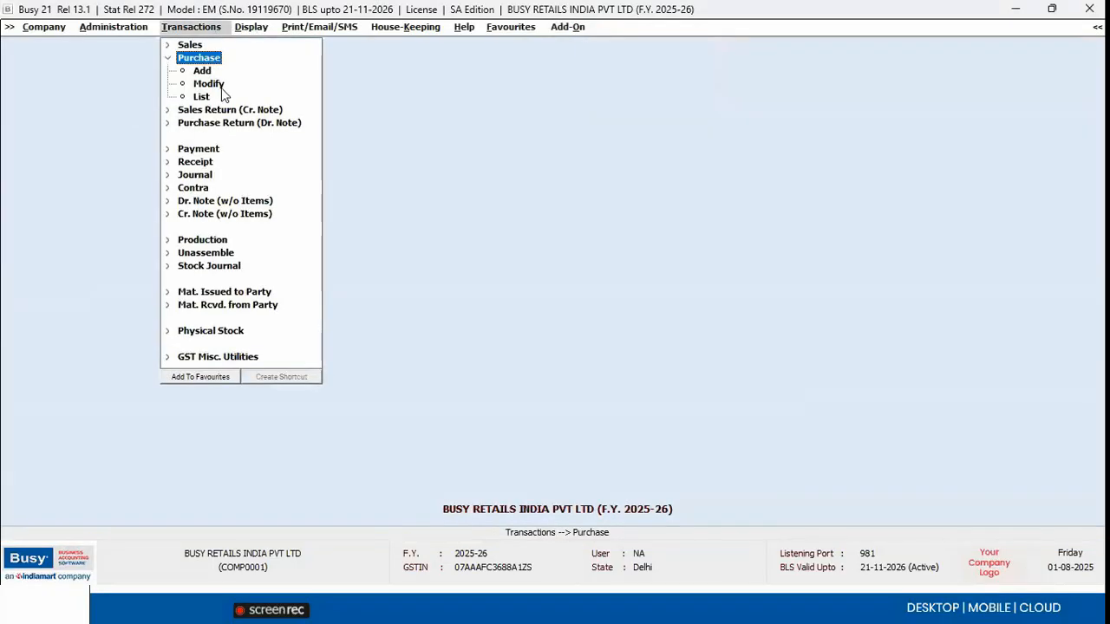
click(217, 82)
click(233, 92)
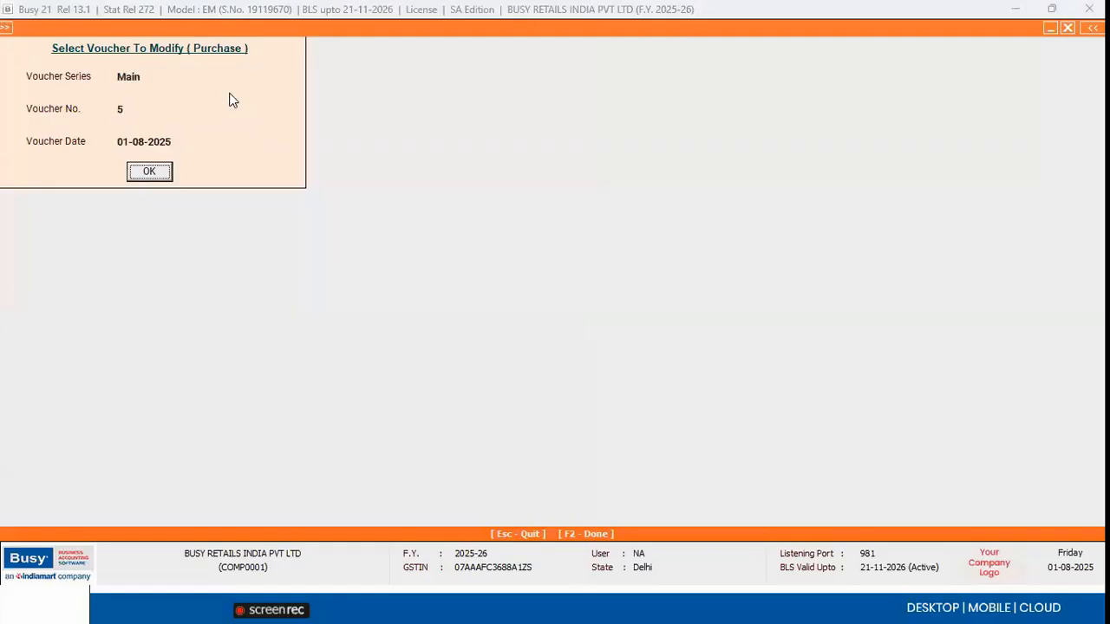
key(Return)
click(239, 217)
key(Return)
key(Return)
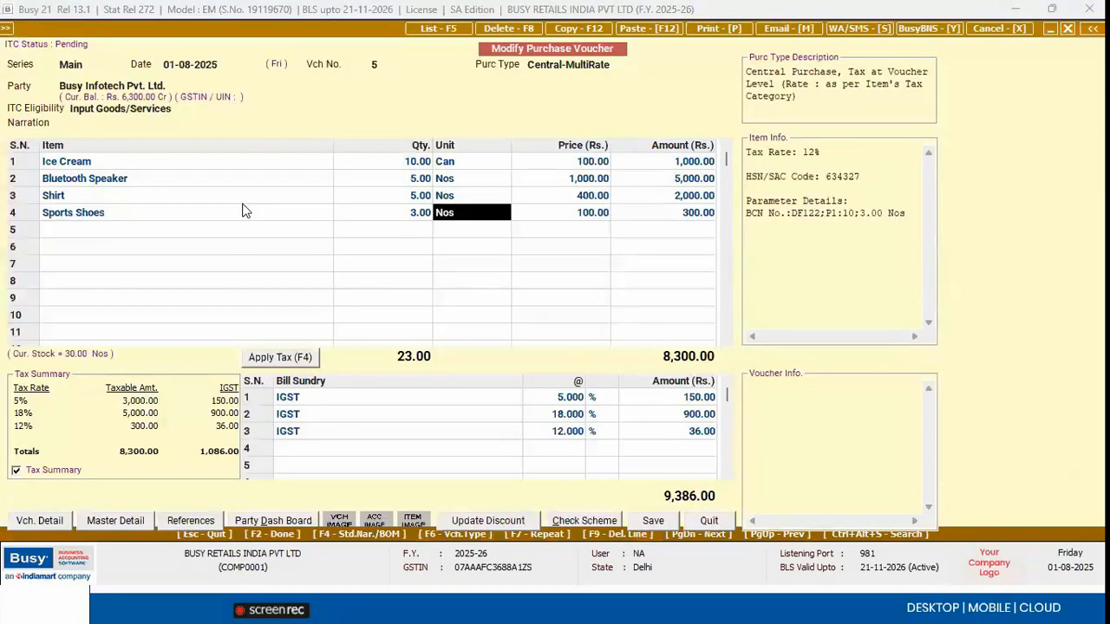
key(Return)
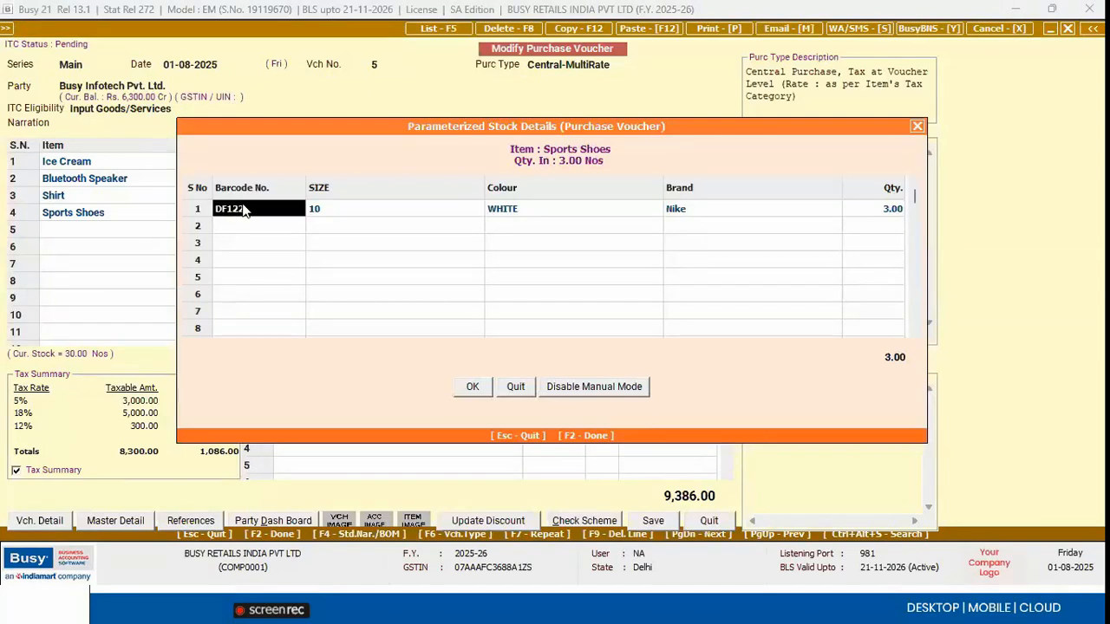
Step: Delete the existing parameter row of Sports Shoes and disable manual mode for the barcode numbers
right_click(245, 210)
click(260, 223)
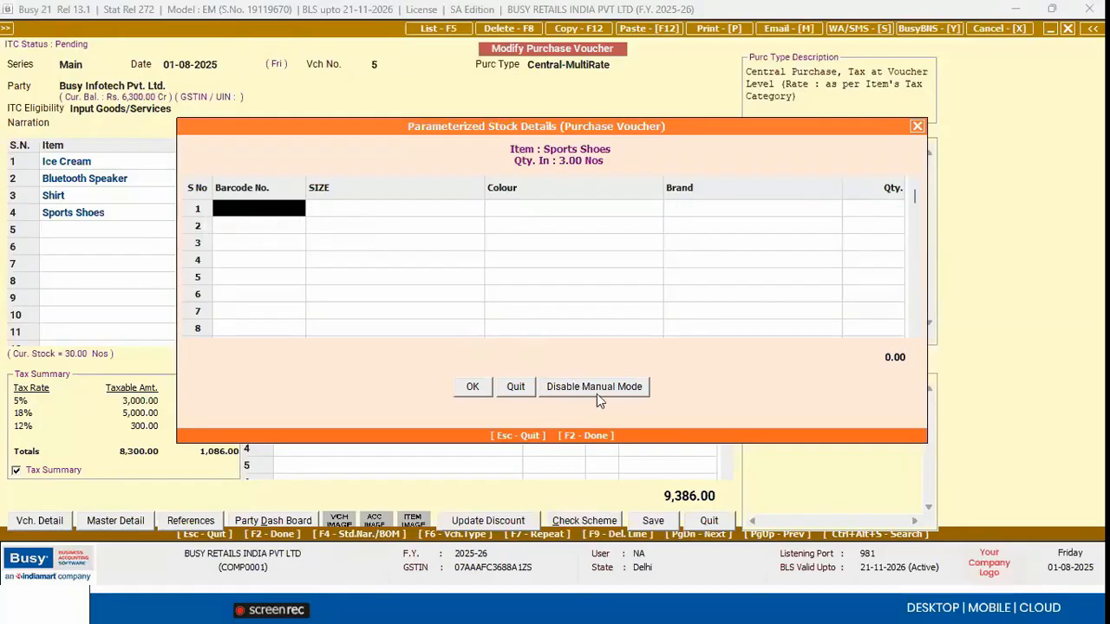
click(597, 393)
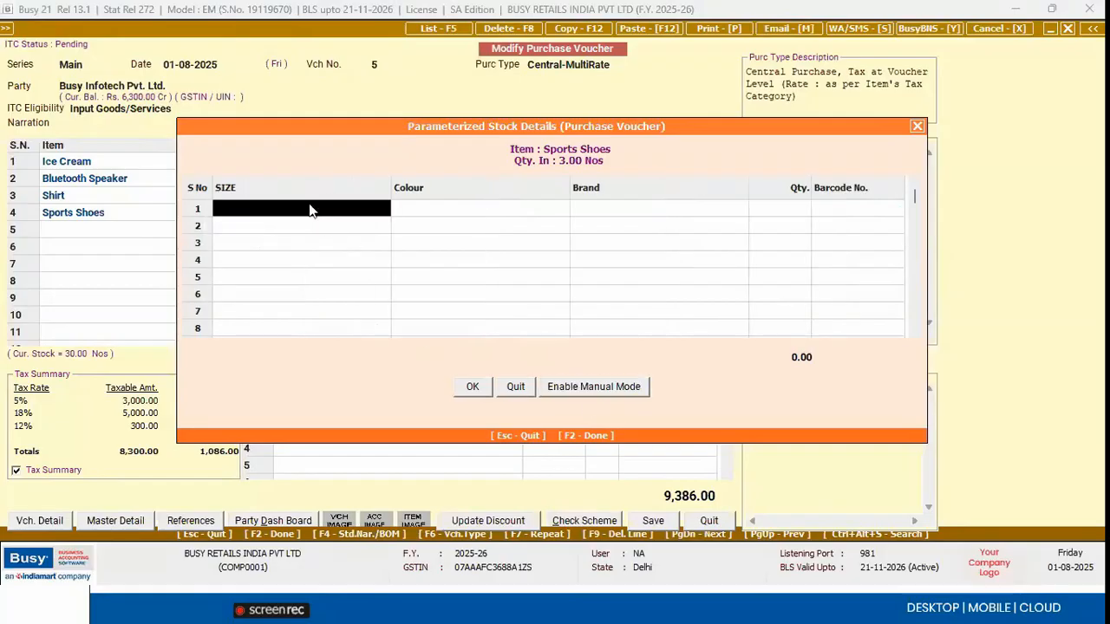
Step: Enter a Sports Shoes parameter row with size 42, colour ED, brand Nike and quantity 3
text(4)
key(Return)
key(Left)
key(Return)
text(ED)
key(Return)
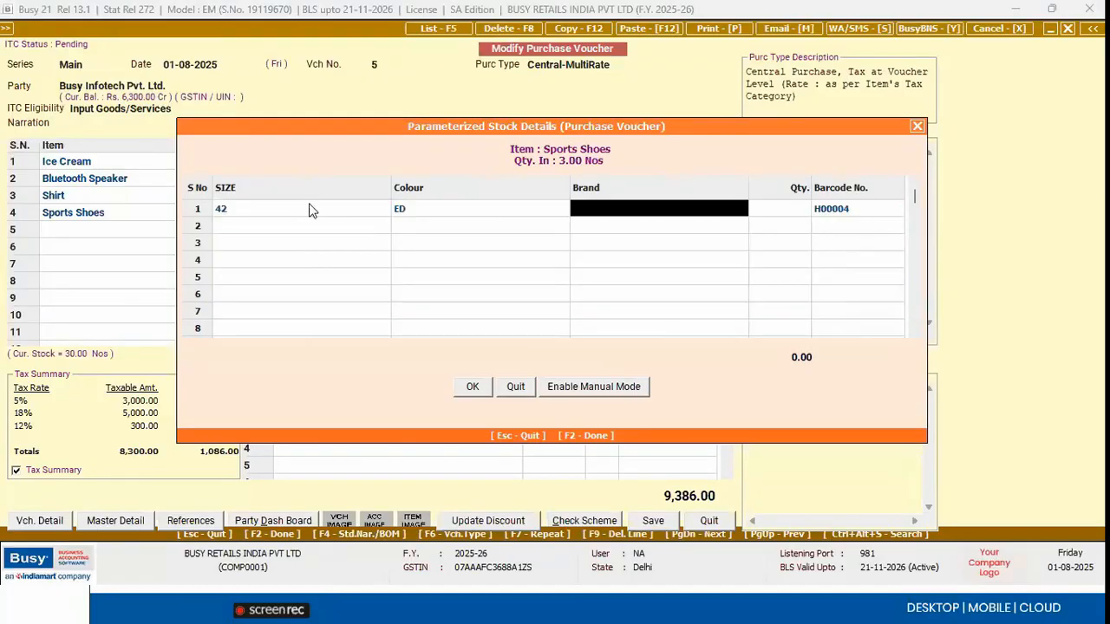
text(Nike)
key(Return)
key(Left)
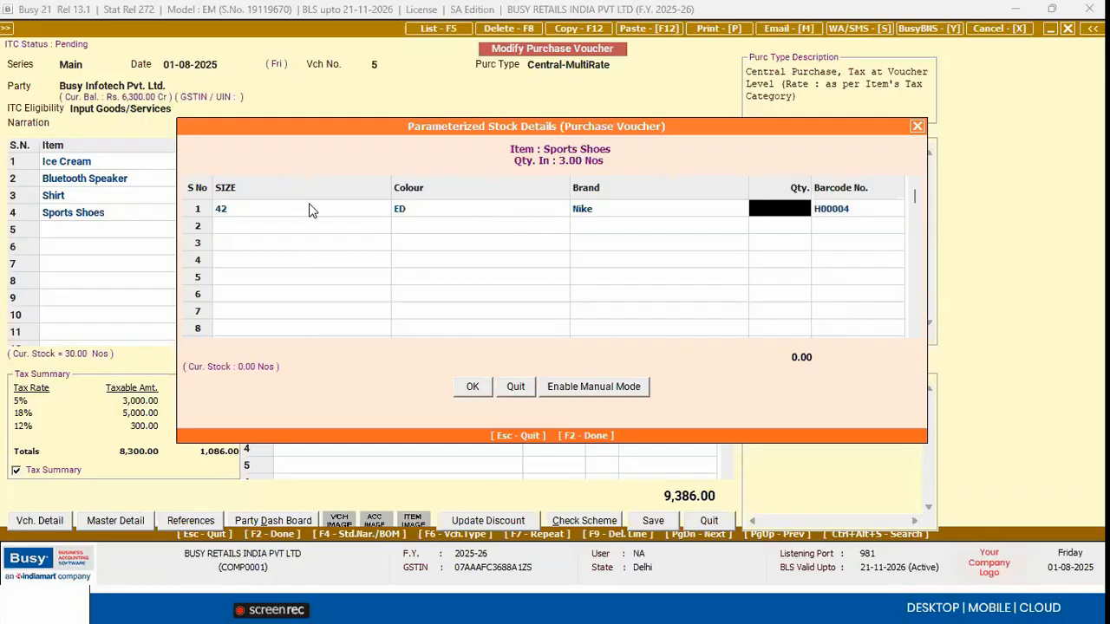
text(2)
key(Return)
Step: Accept the parameter details and save the purchase voucher, continuing with the tax invoice for an unregistered party
key(F2)
key(Return)
key(Return)
key(F2)
key(y)
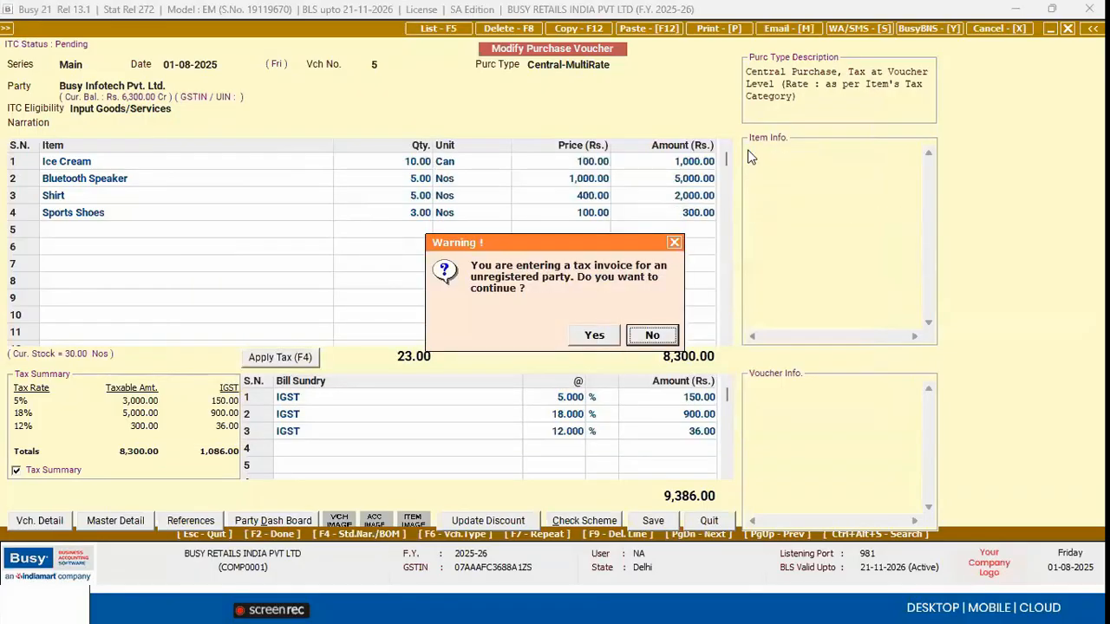
key(y)
Step: Open barcode printing from the saved voucher using the Parameterwise format
key(Return)
key(Return)
key(Return)
key(Left)
key(Left)
key(Return)
key(Return)
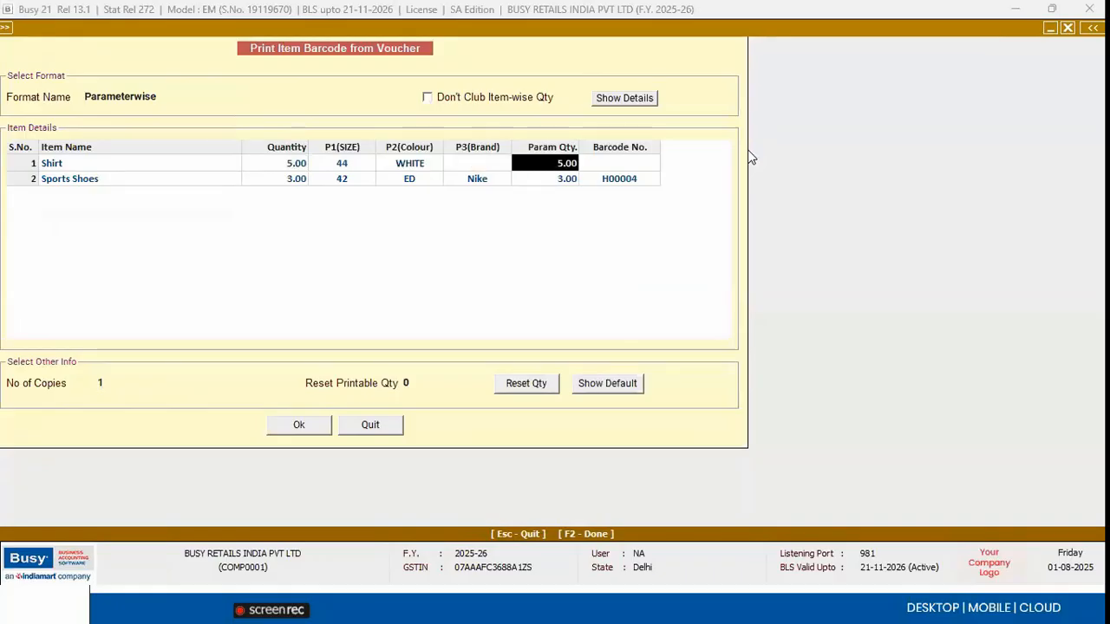
Step: Set the label quantities to 3 for Shirt and 2 for Sports Shoes, then leave the voucher barcode printing
text(3)
key(Return)
key(Return)
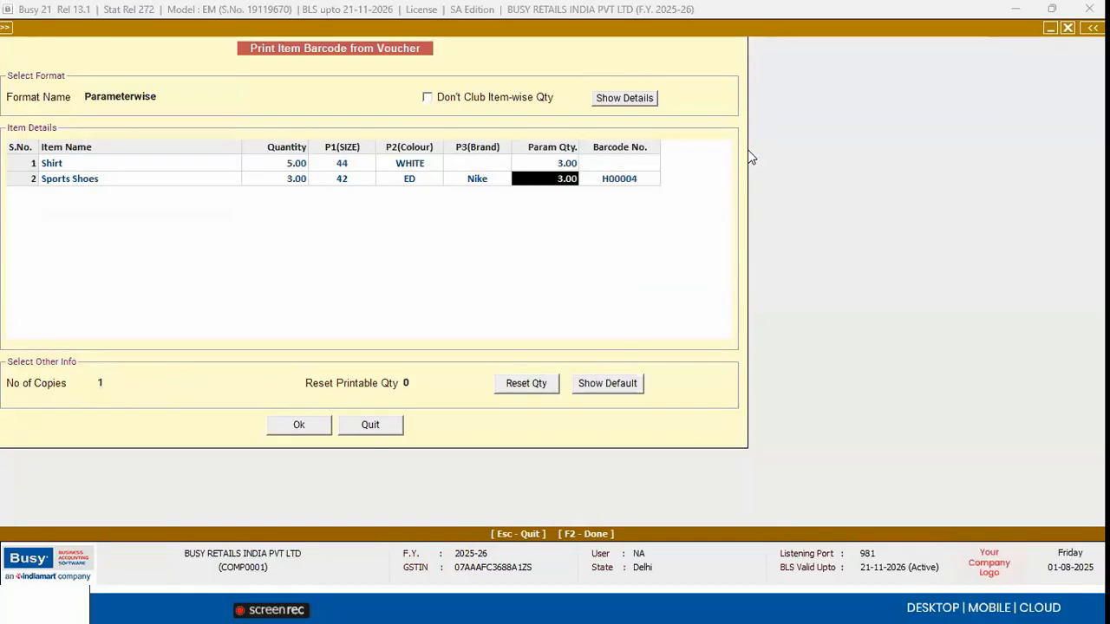
text(2)
key(Return)
key(Left)
key(Escape)
key(Escape)
Step: Switch to the PowerPoint slide show, advance to the serial number challenge slide, and return to Busy
key(alt+Tab)
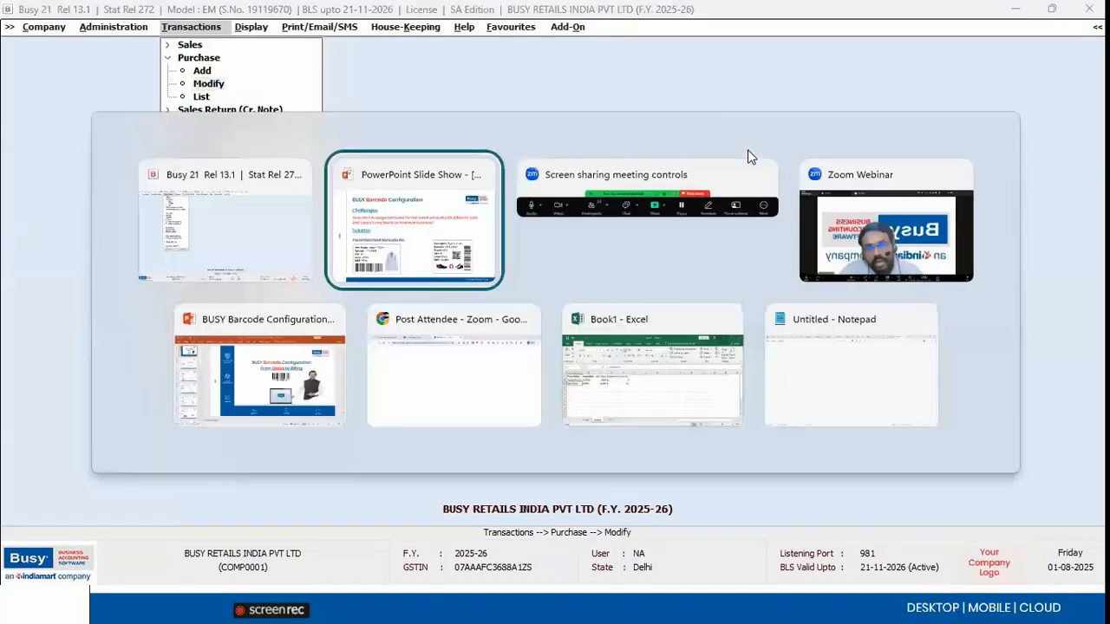
key(Right)
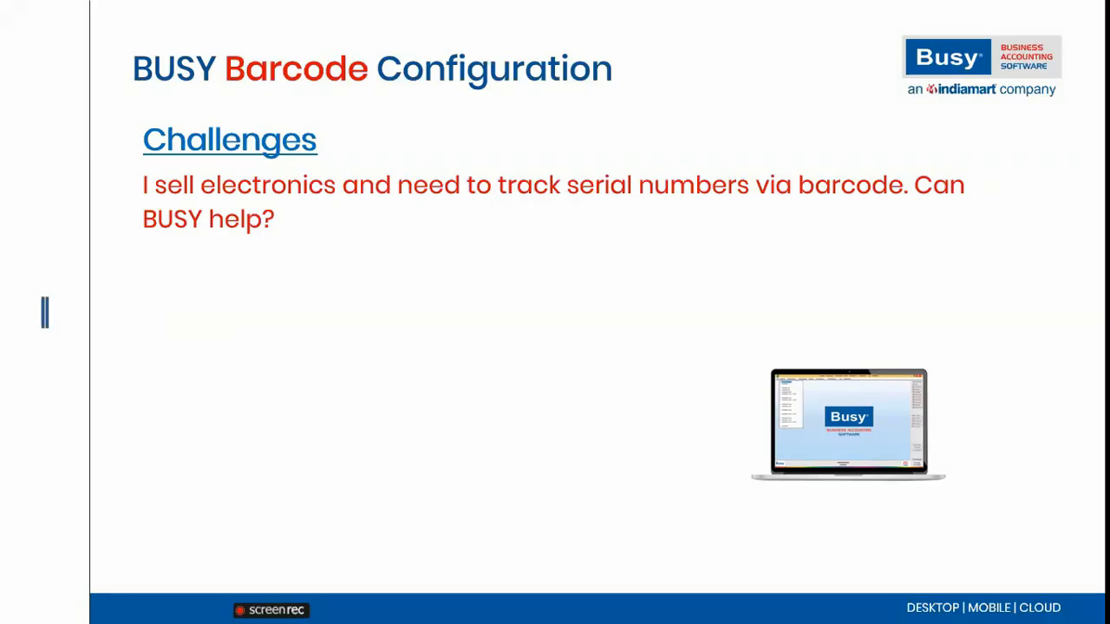
key(alt+Tab)
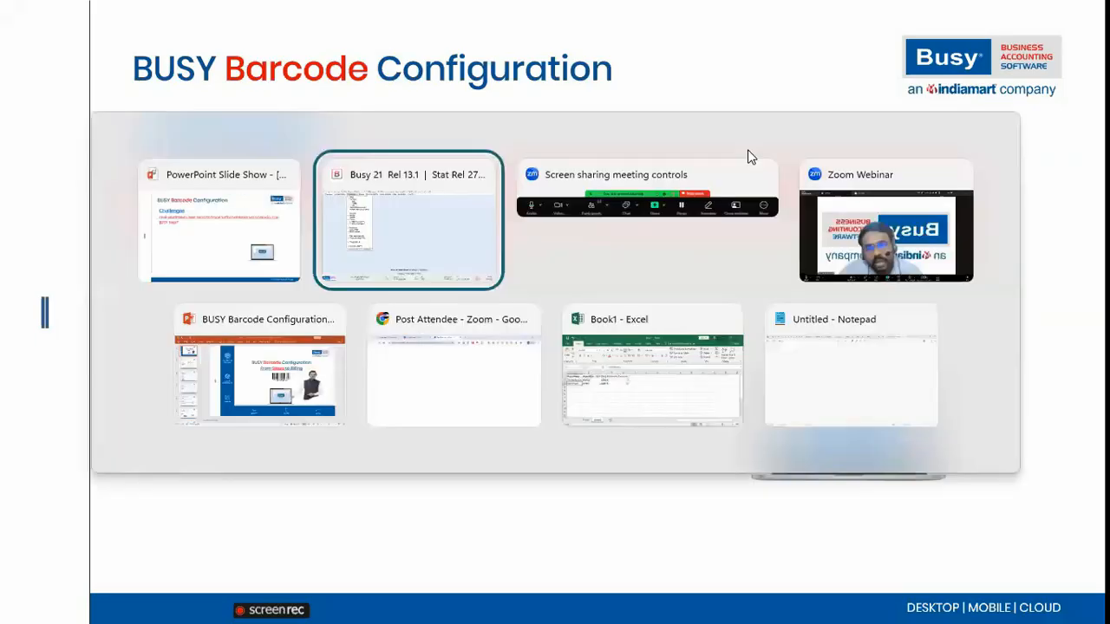
Step: Open the Inventory configuration, review the item serial number detail options, and quit without changes
key(Left)
key(Return)
key(Down)
key(Down)
key(Down)
key(Down)
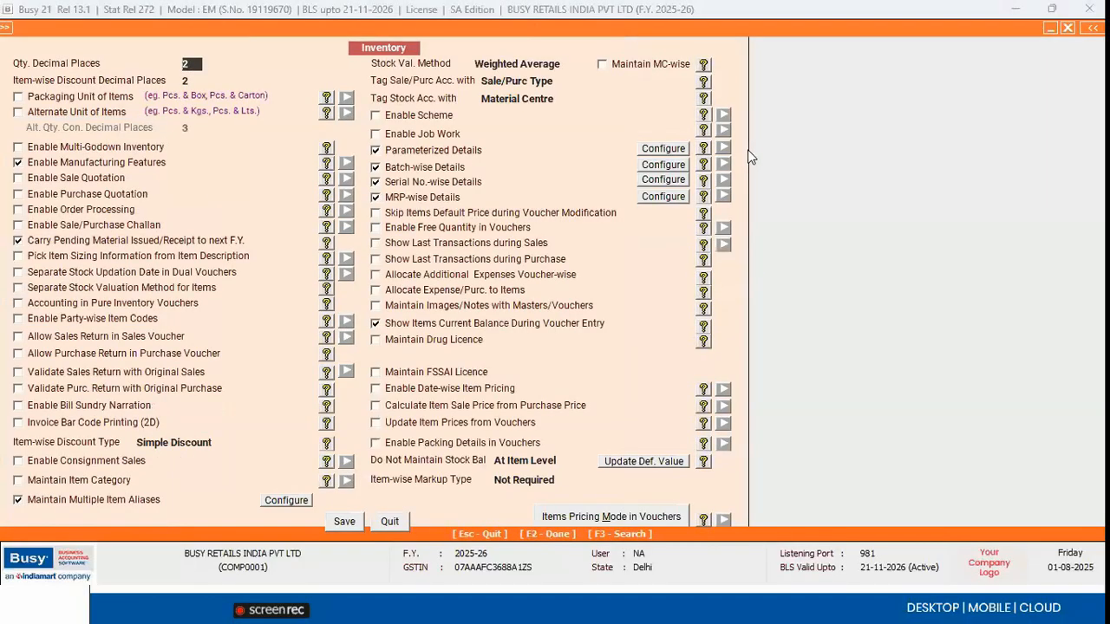
click(660, 180)
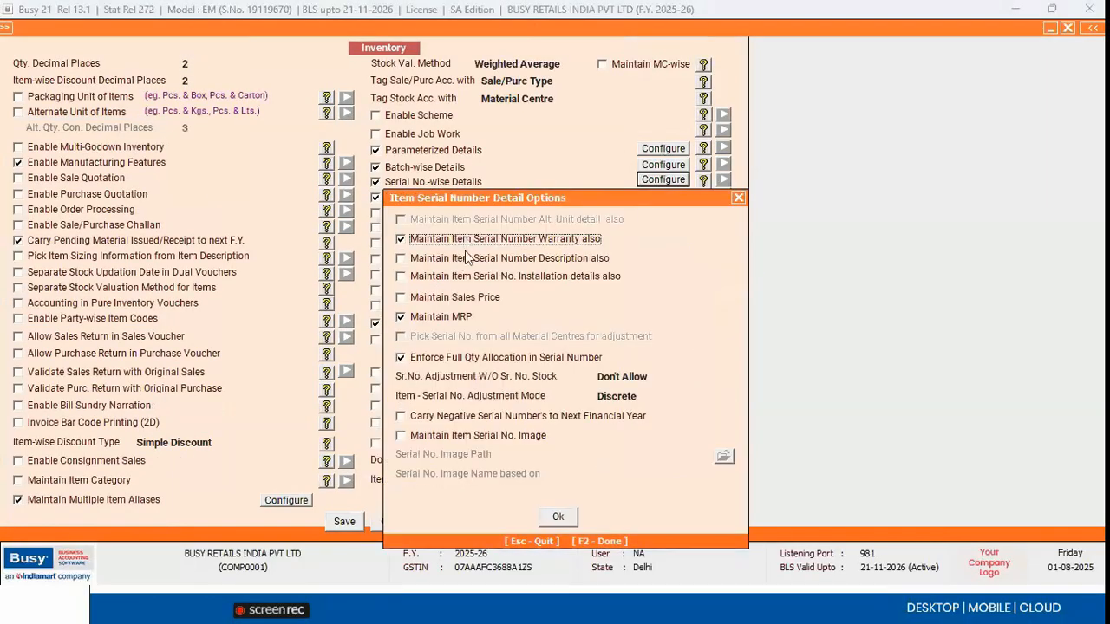
key(Escape)
key(Escape)
key(Escape)
Step: Open the sheet configuration of the Serial Number bar-code format and keep Item + Serial No. as the bar-code type
click(568, 27)
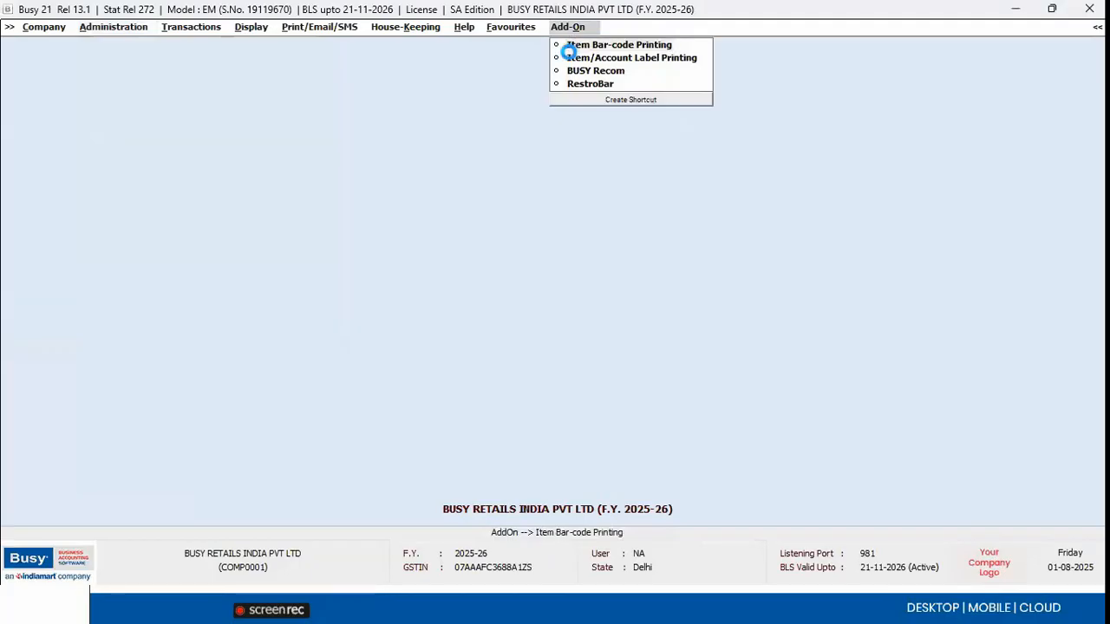
click(574, 47)
click(246, 107)
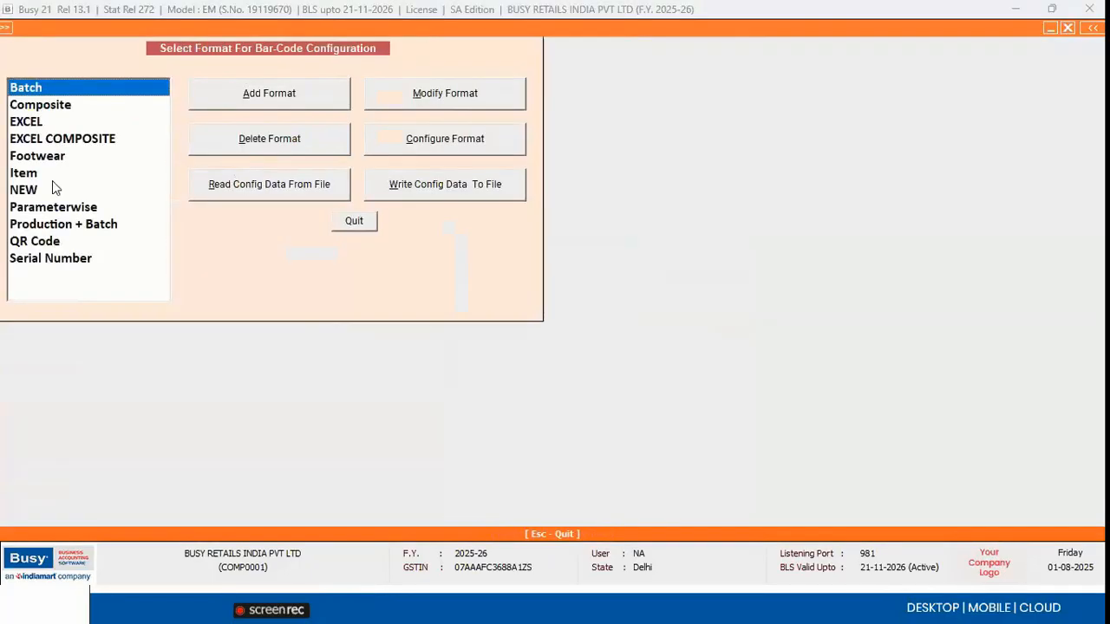
click(52, 258)
click(446, 95)
click(453, 135)
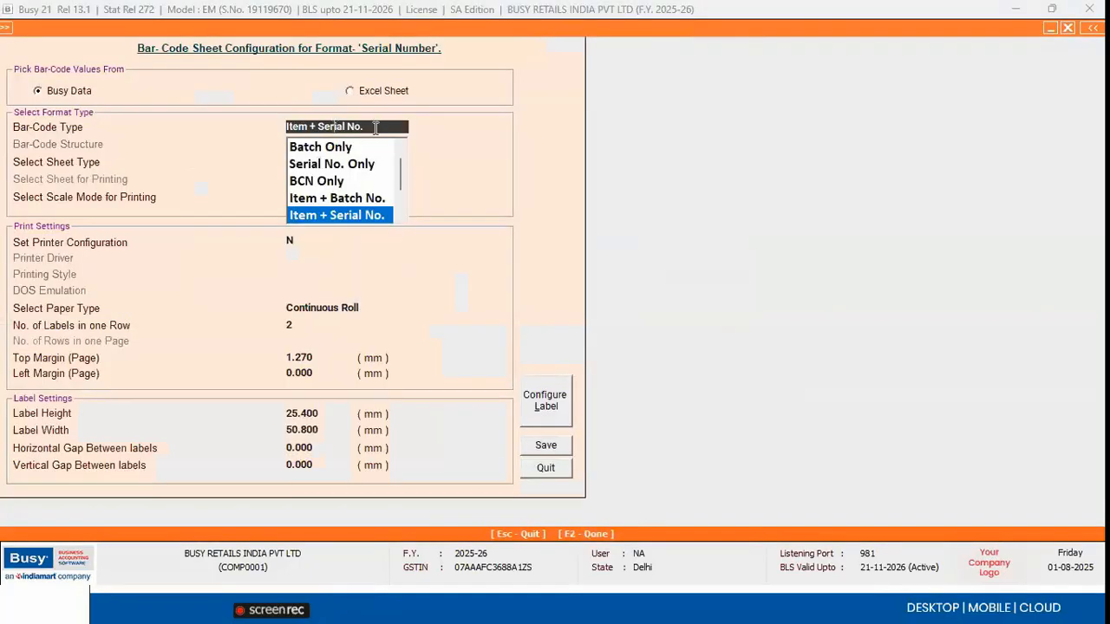
click(321, 221)
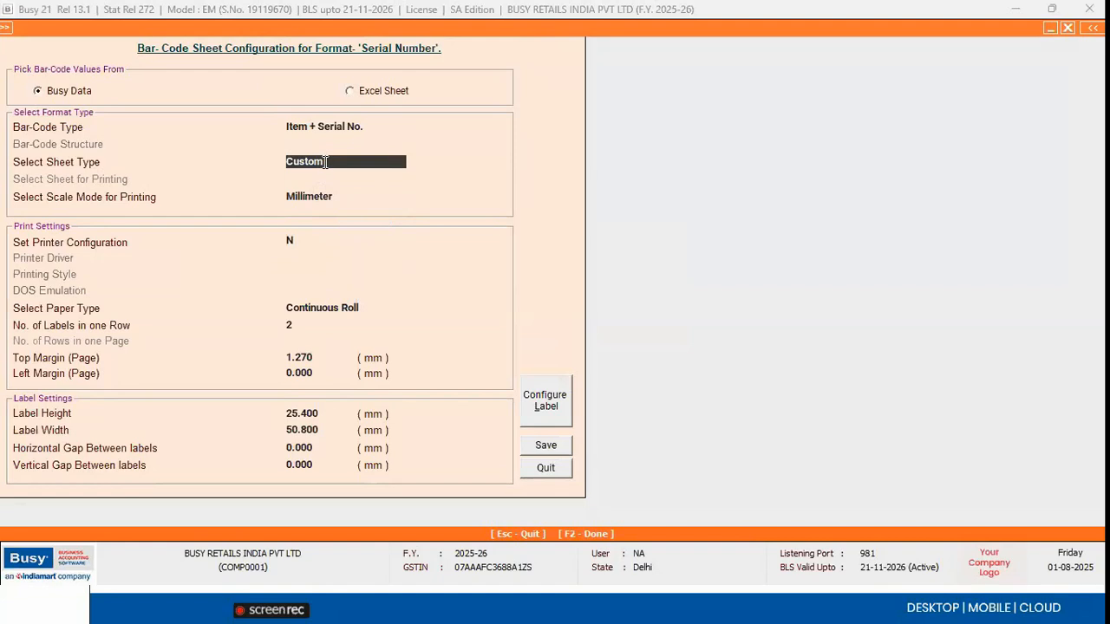
Step: Keep Continuous Roll as the Serial Number sheet's paper type and review its page margins and label height
click(318, 308)
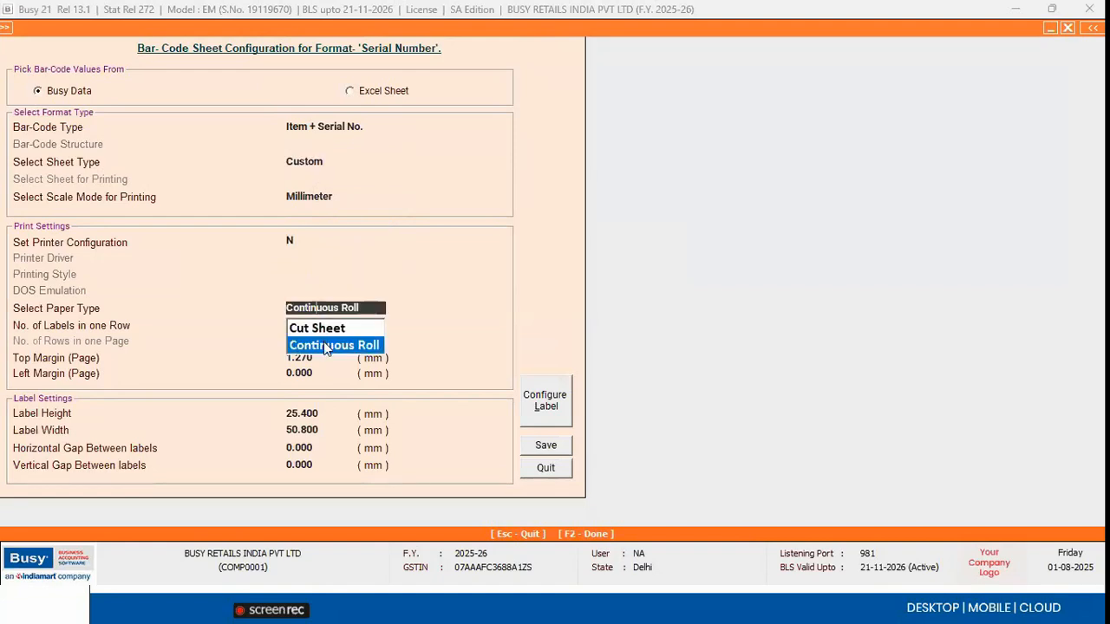
click(324, 345)
key(Return)
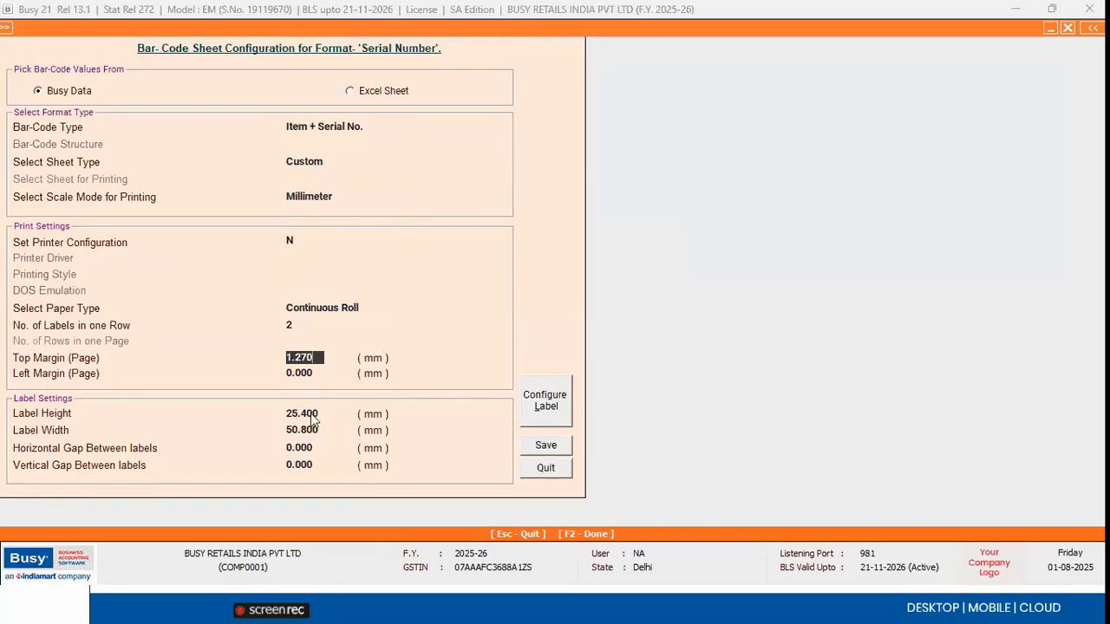
click(312, 416)
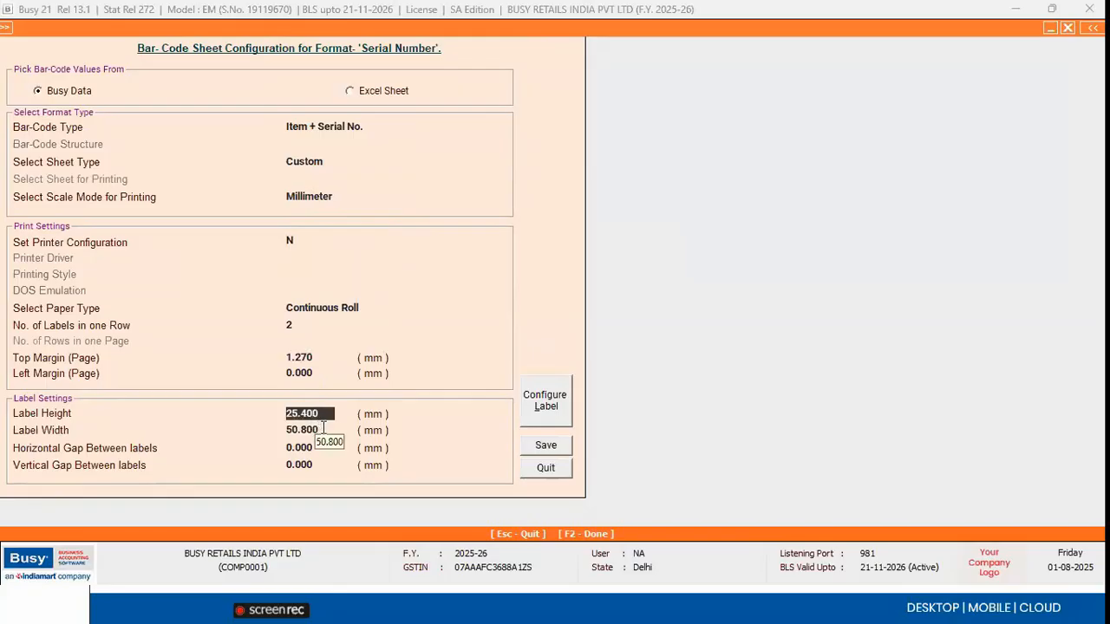
Step: Examine the company name, warranty, MRP, bar code, image and QR code fields on the Serial Number label, then quit the configuration
click(524, 420)
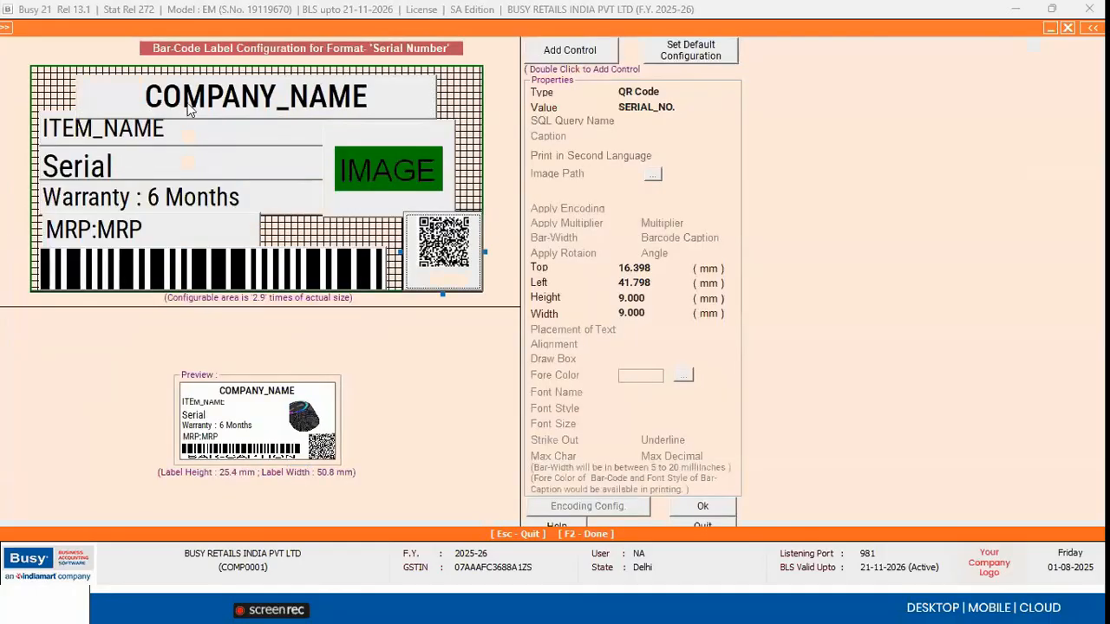
click(189, 109)
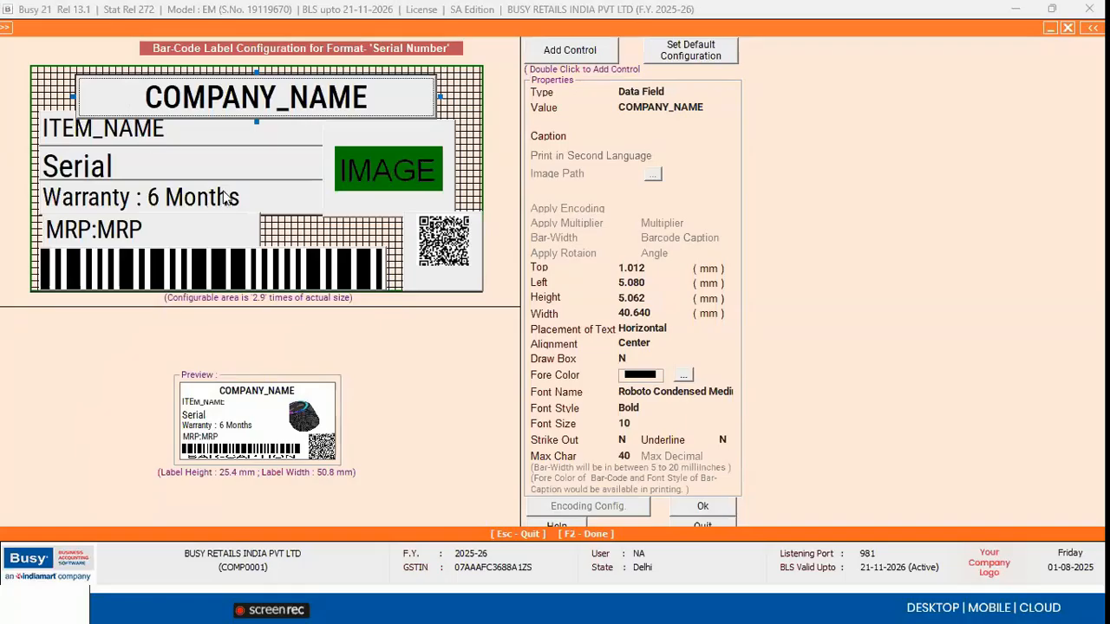
click(135, 204)
click(151, 234)
click(223, 267)
click(392, 182)
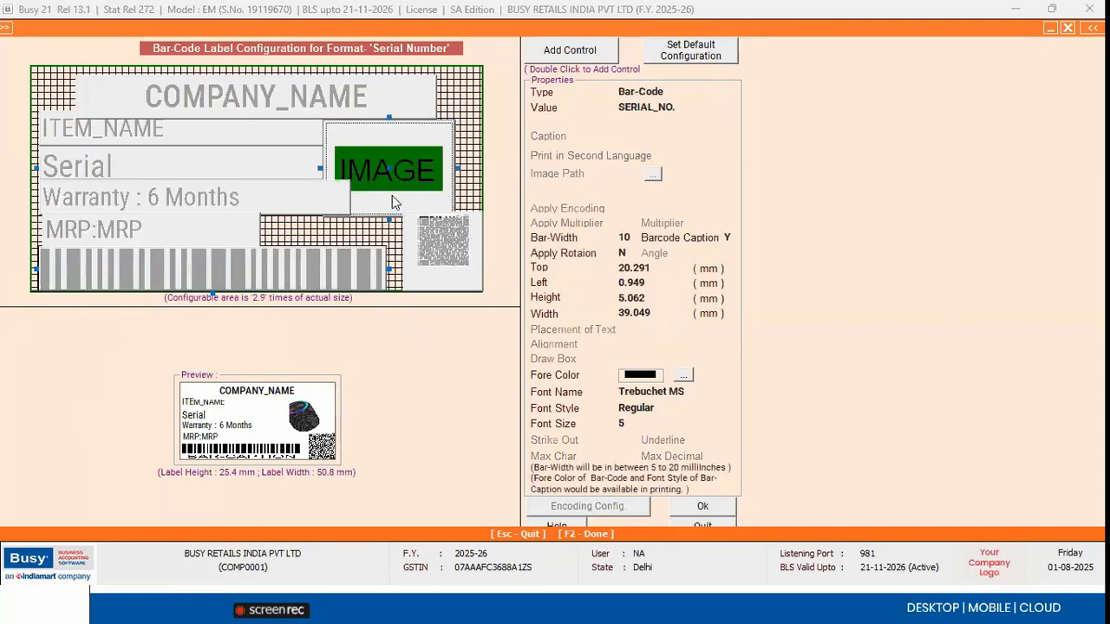
click(444, 252)
key(Escape)
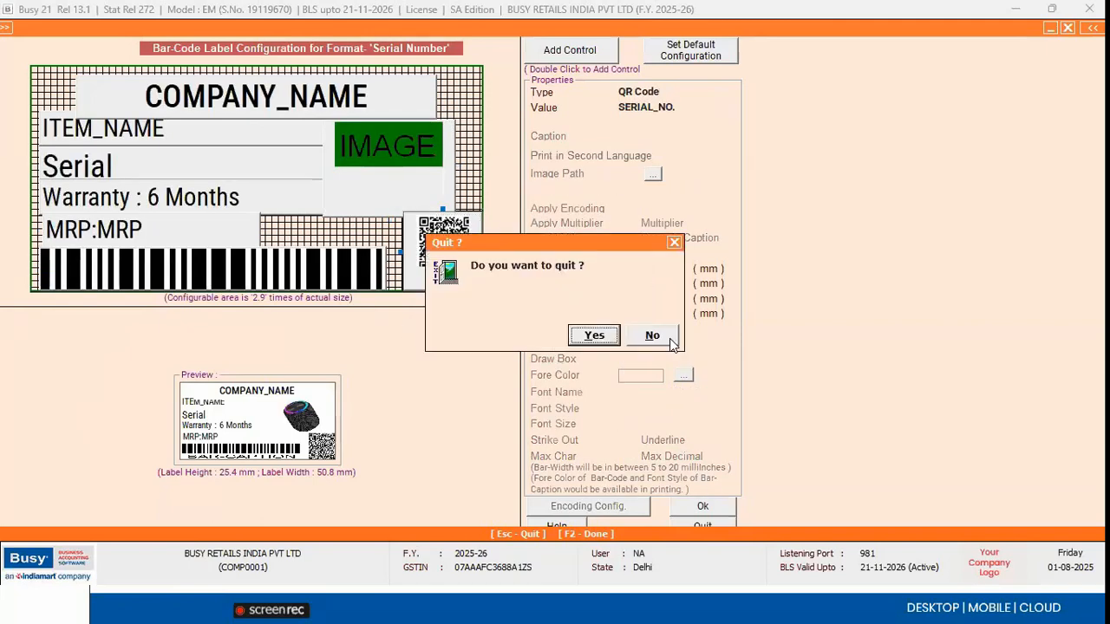
click(609, 337)
key(Escape)
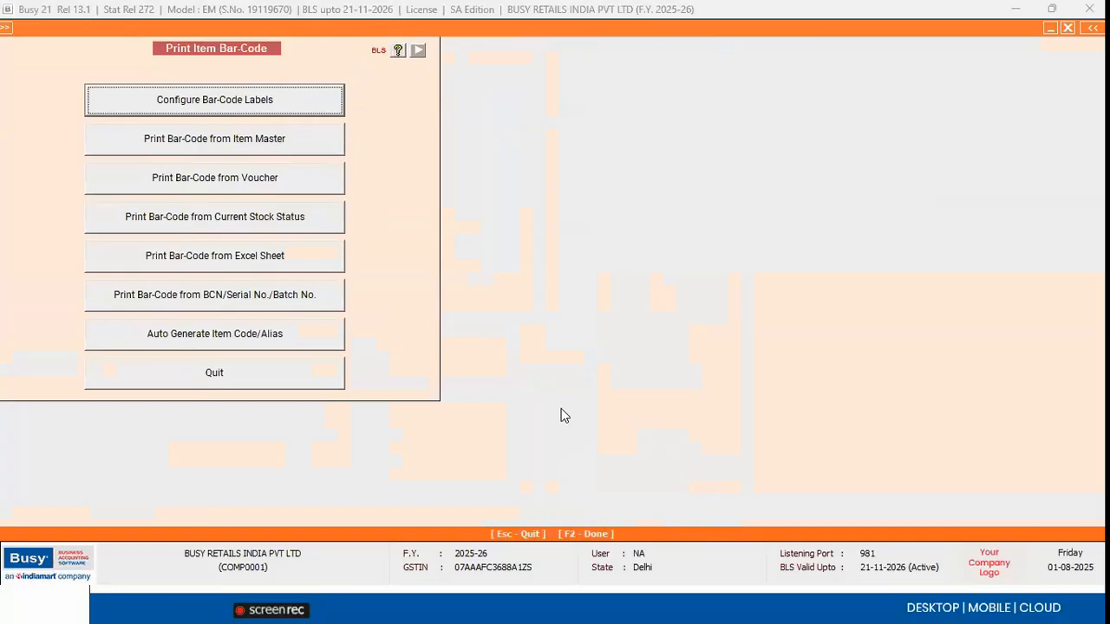
key(Escape)
Step: Reopen purchase voucher 5 in the Main series for modification
key(Left)
key(Left)
key(Left)
key(Left)
key(Left)
key(Left)
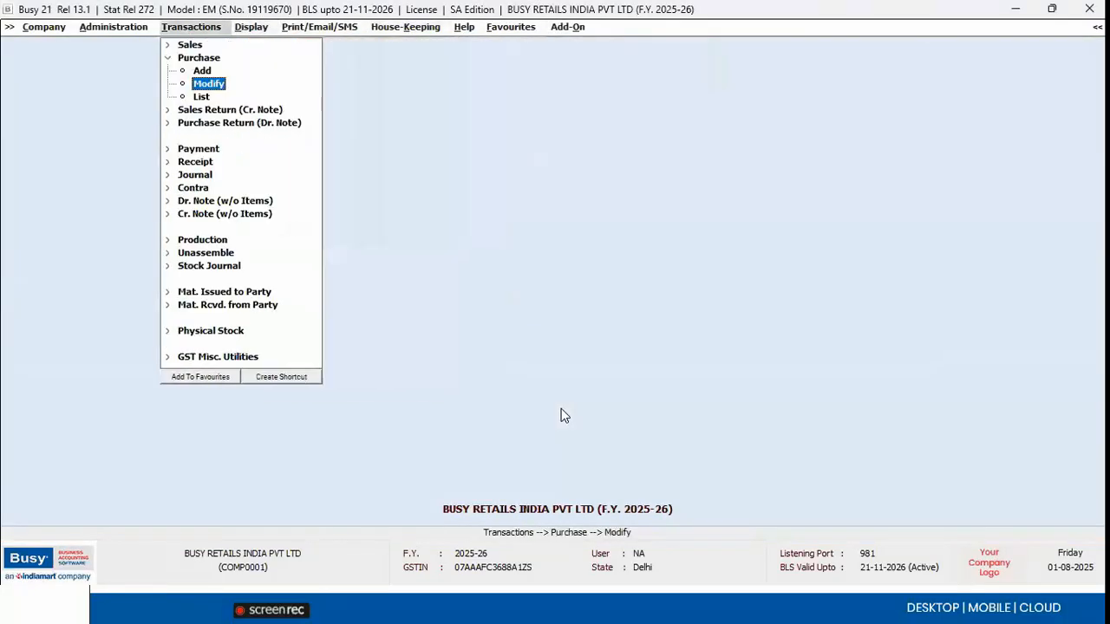
key(Return)
key(Return)
key(Return)
key(Return)
key(Return)
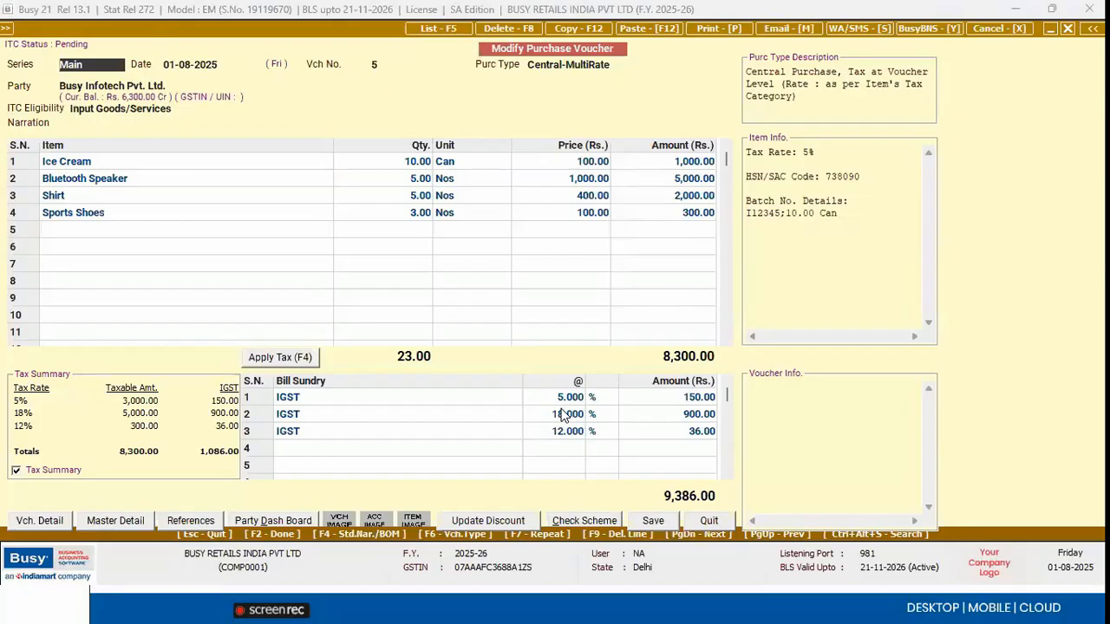
Step: Save purchase voucher 5 and proceed to printing its item bar codes
key(F2)
key(Return)
key(Return)
key(F2)
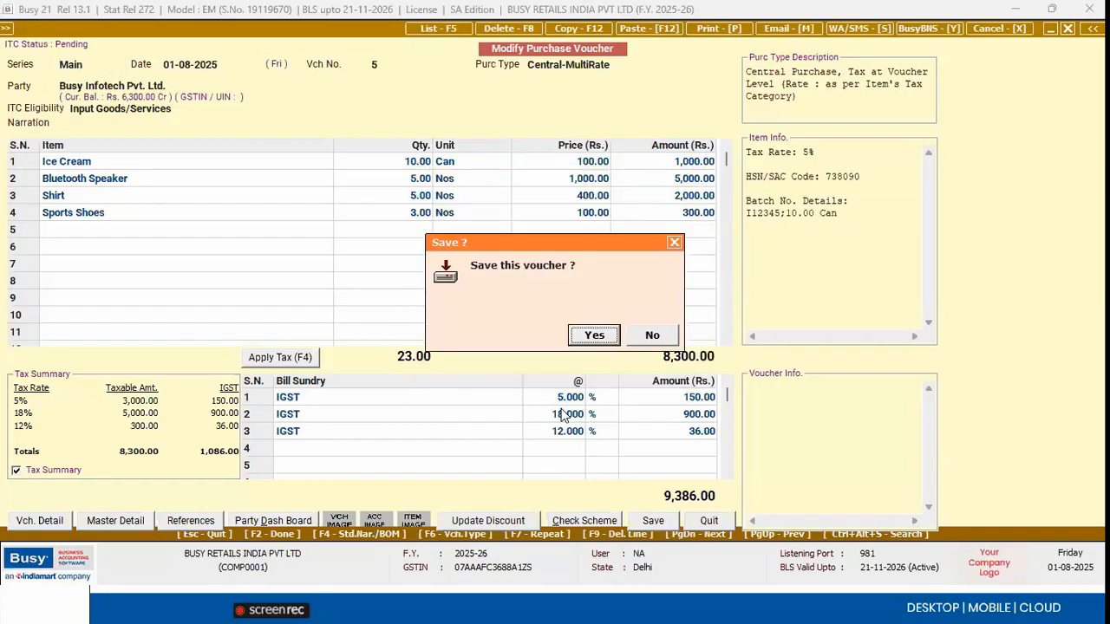
key(Return)
key(Return)
Step: Preview the voucher's Bluetooth Speaker bar-code labels with the Serial Number format, enlarged to 200%
key(Down)
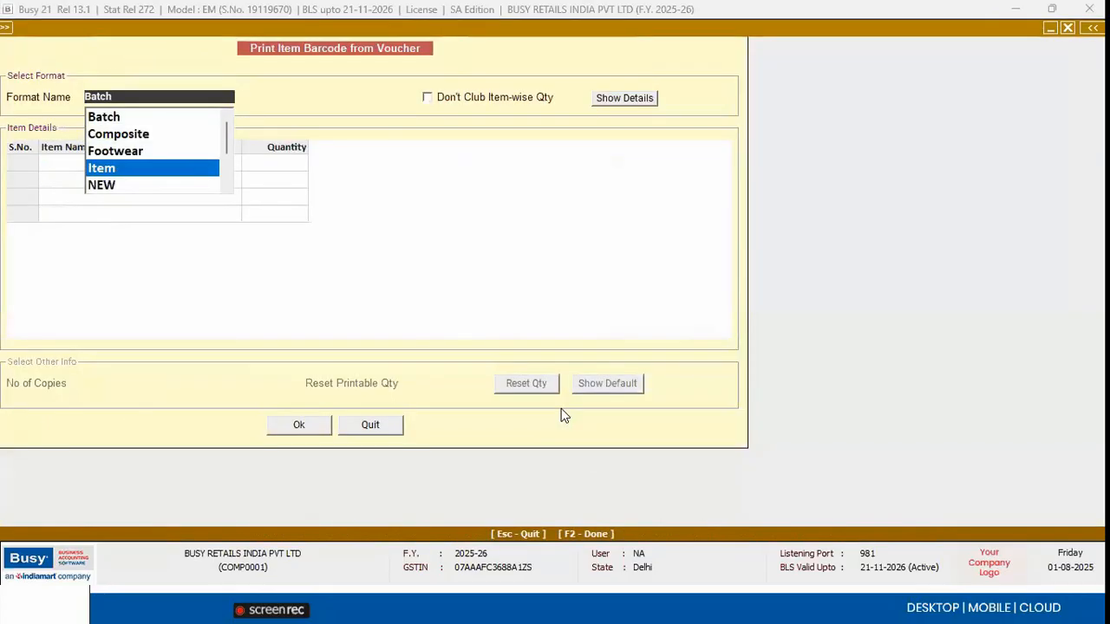
key(Down)
key(Down)
key(Down)
key(Down)
key(Down)
key(Return)
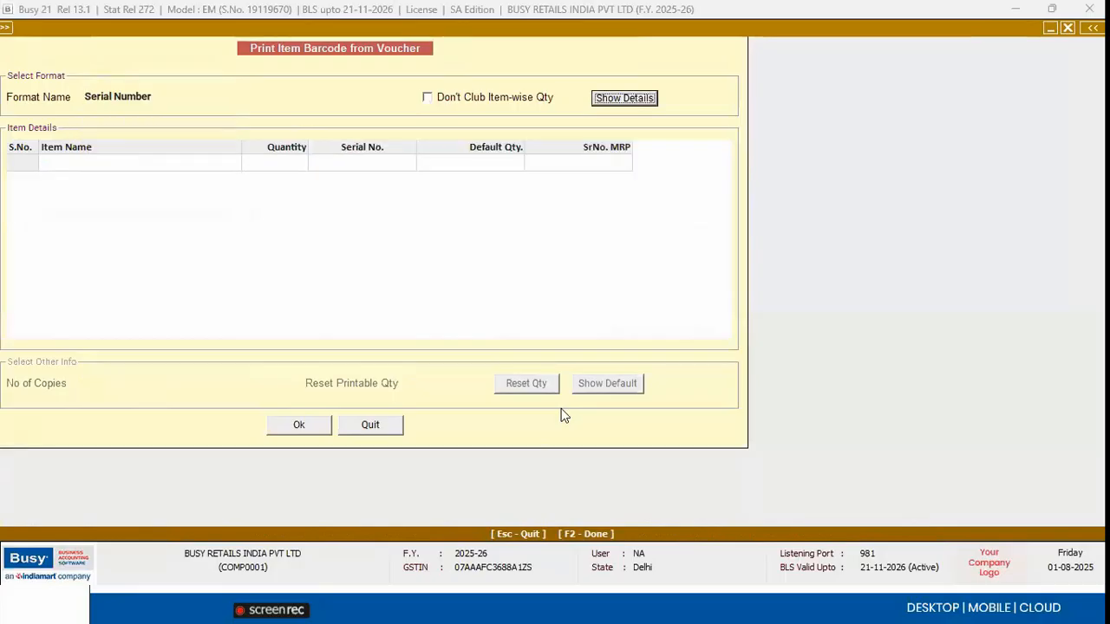
key(F2)
click(319, 31)
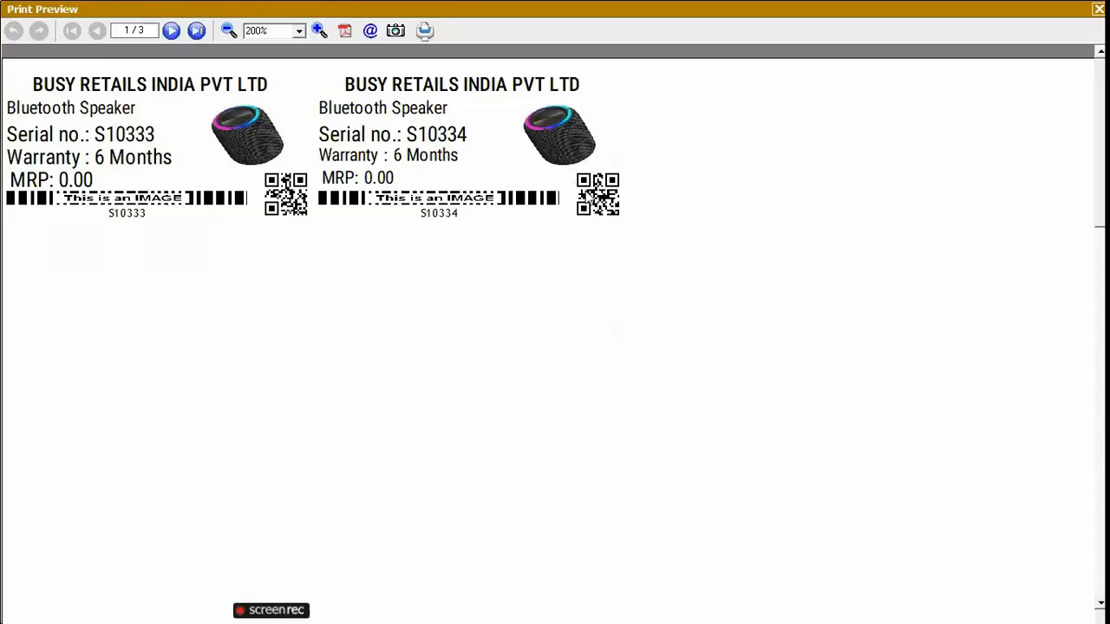
Step: Close the label preview and quit the voucher's bar-code printing, returning to the main screen
key(Escape)
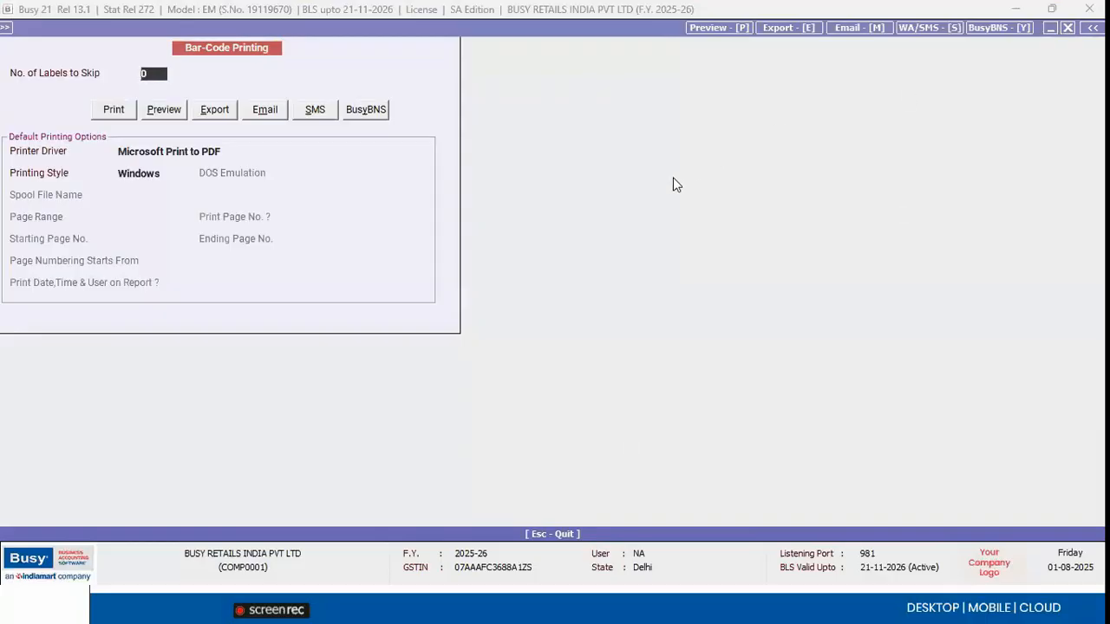
key(Escape)
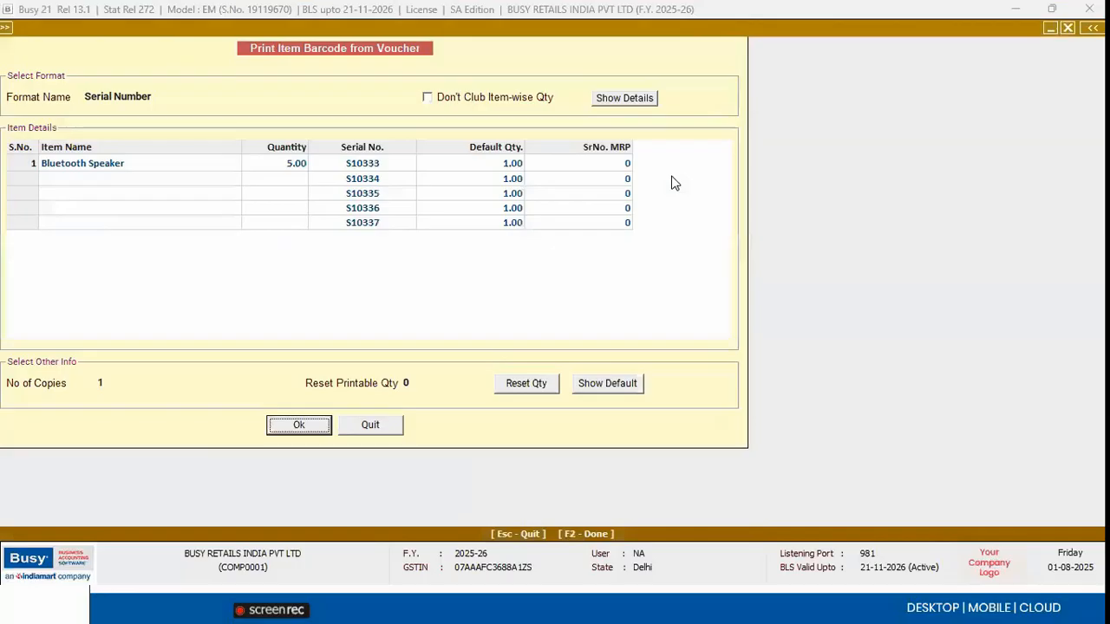
click(374, 427)
key(Escape)
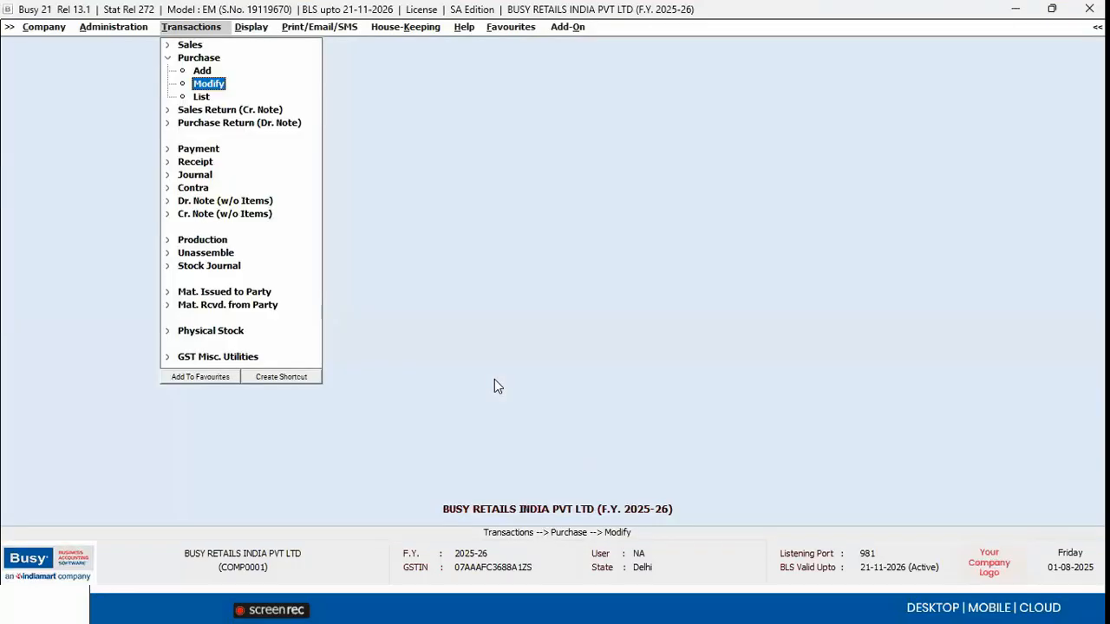
key(Escape)
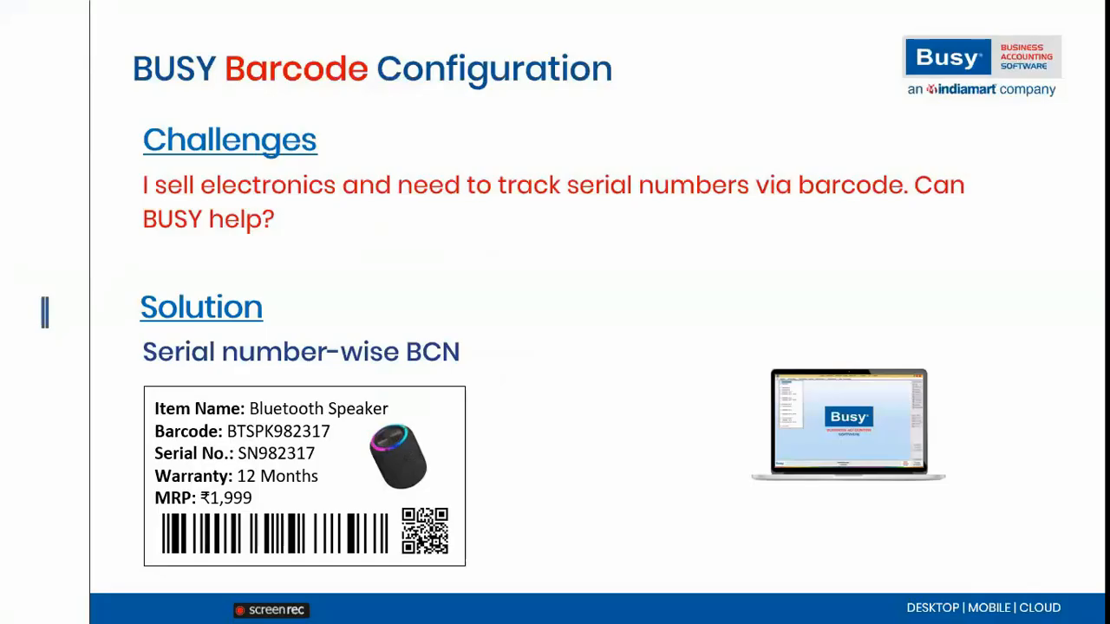
key(Right)
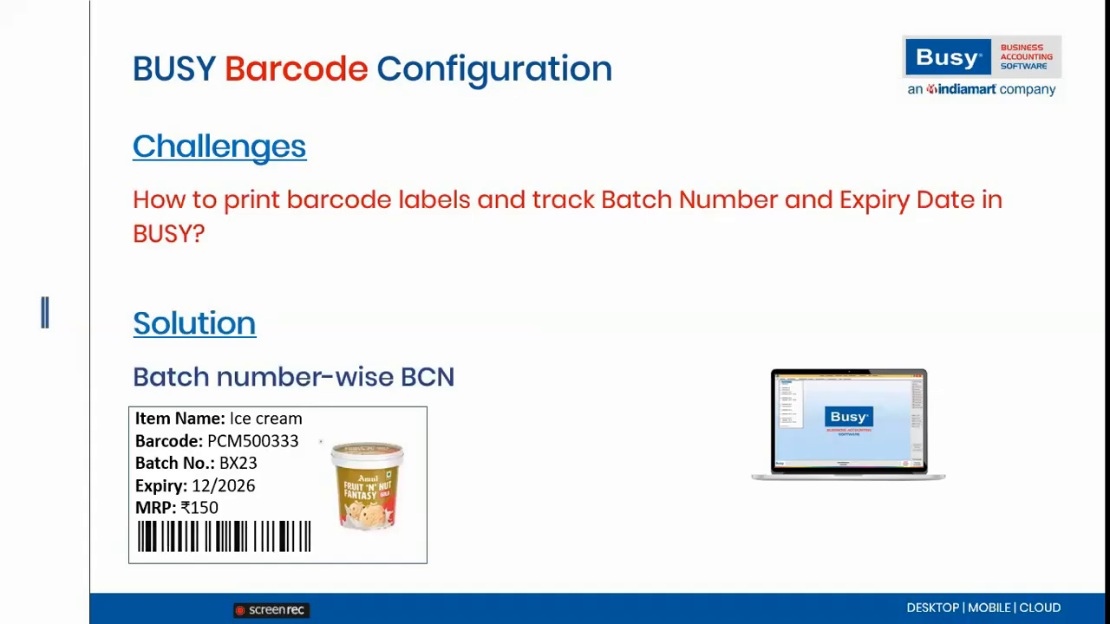
Step: Switch to BUSY and open the bar-code label configuration of the Item Bar-code Printing add-on
key(alt+Tab)
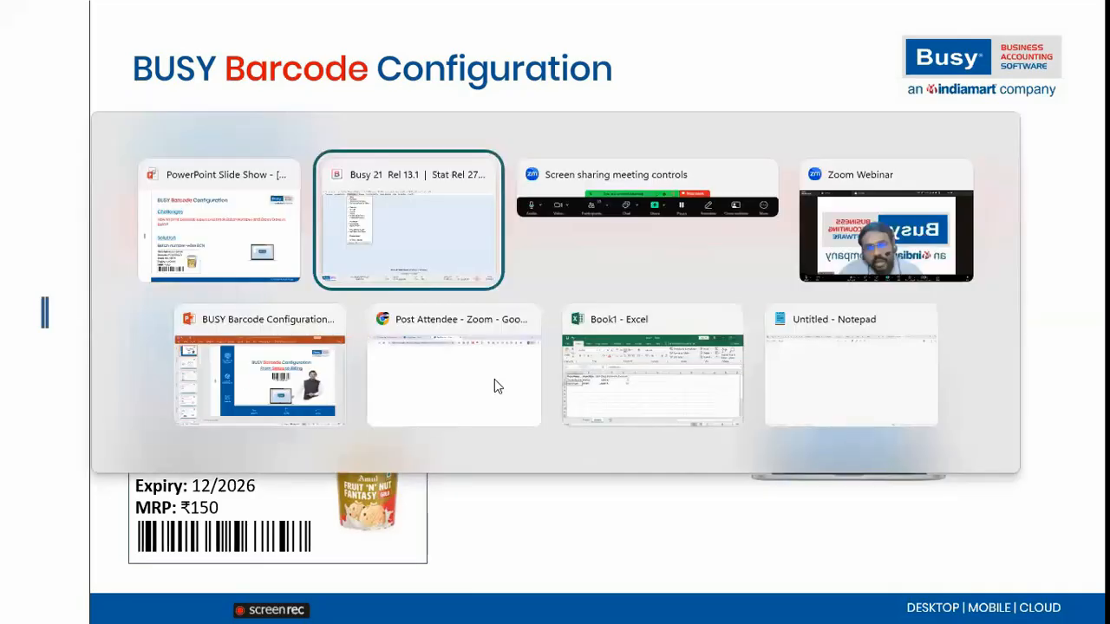
key(Right)
key(Right)
key(Right)
key(Right)
key(Right)
key(Right)
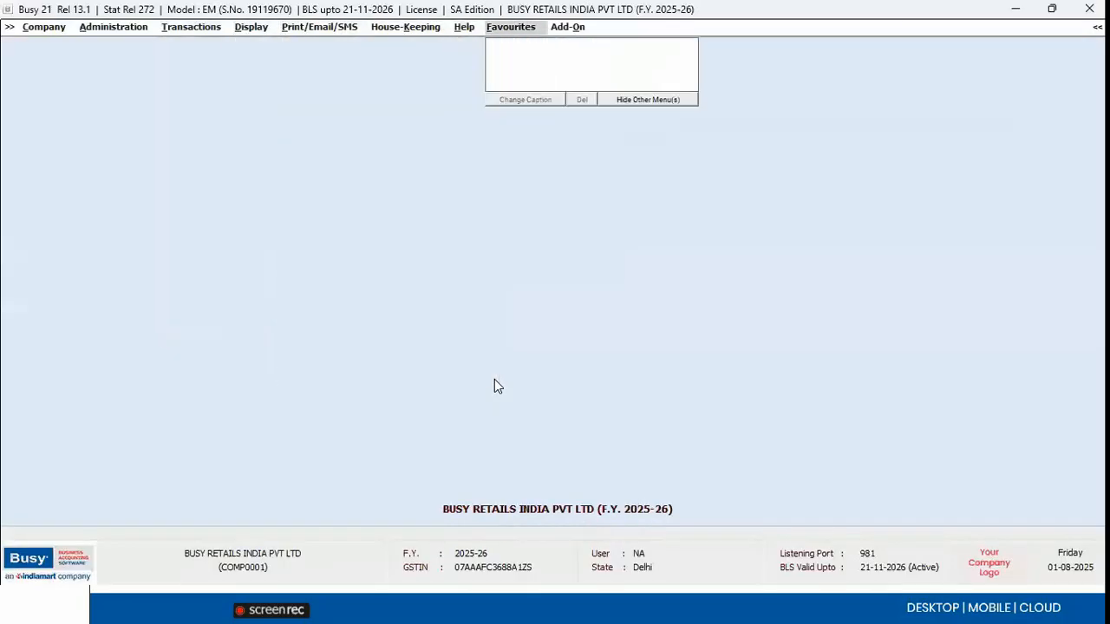
key(Return)
key(Return)
Step: Open the bar-code sheet configuration of the Batch format
key(Down)
key(Down)
key(Down)
key(Down)
key(Down)
key(Down)
key(Down)
key(Down)
key(Down)
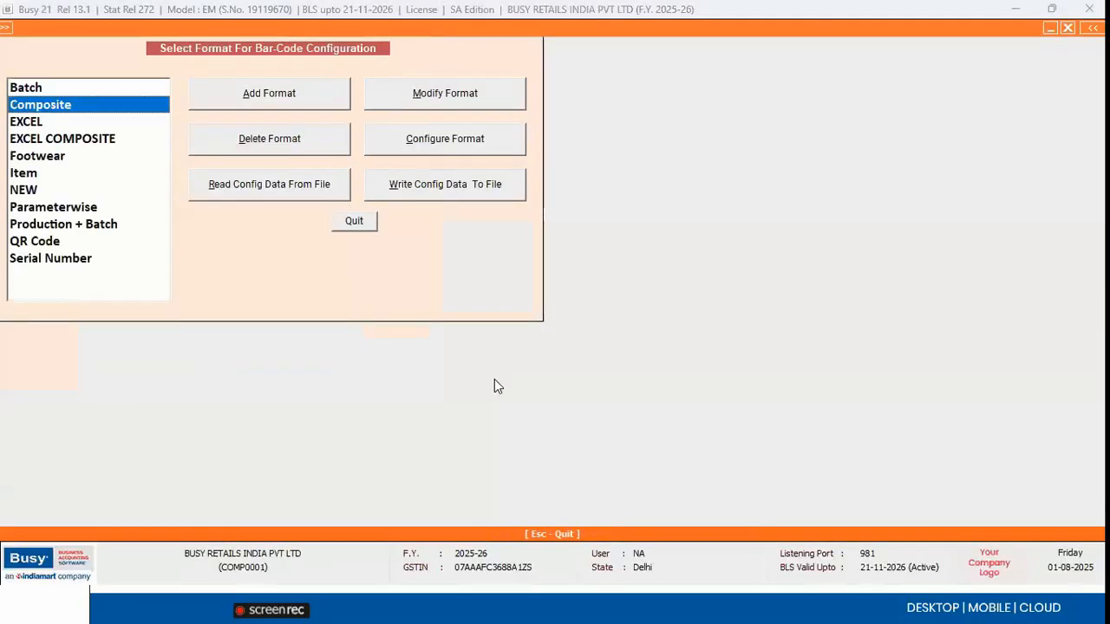
key(Up)
key(Up)
key(Up)
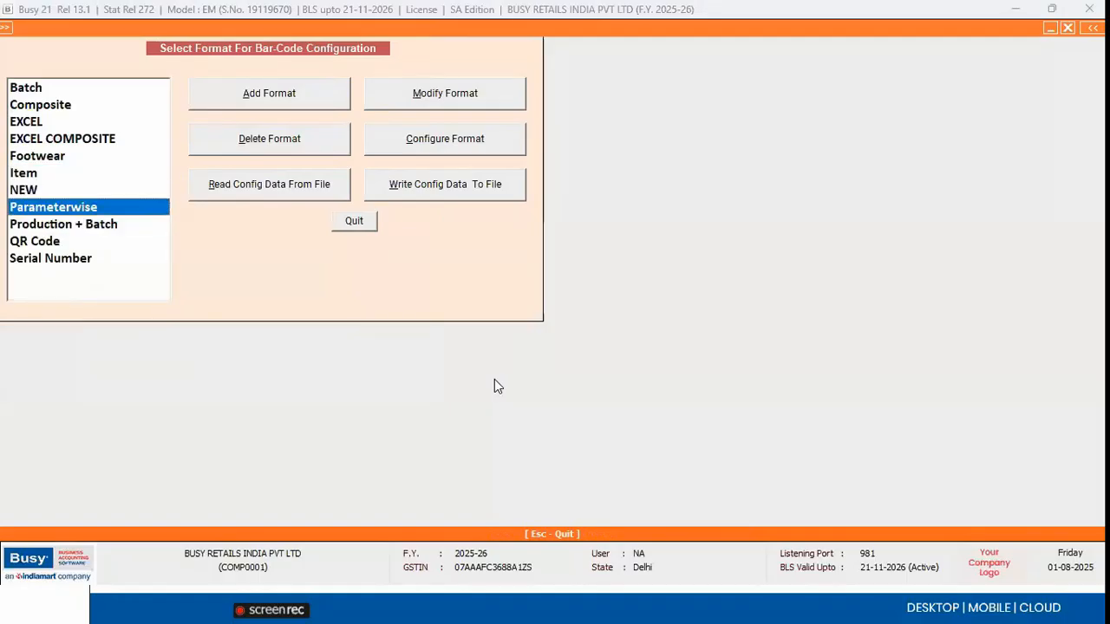
key(Home)
click(471, 141)
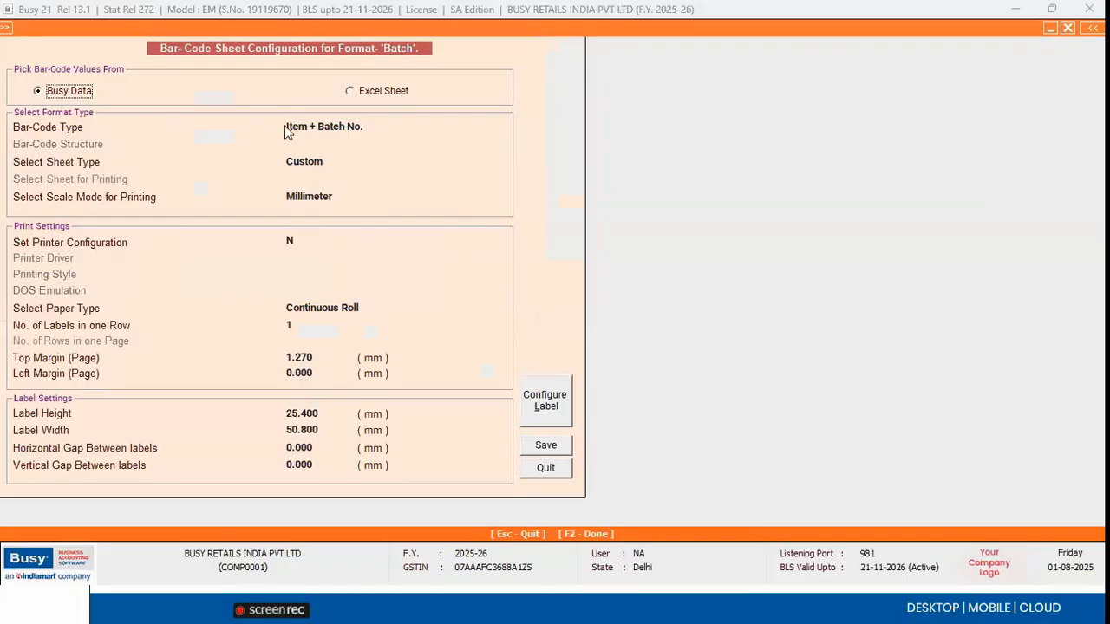
Step: Switch the Batch format's bar-code type to Batch Only and back to Item + Batch No
click(287, 130)
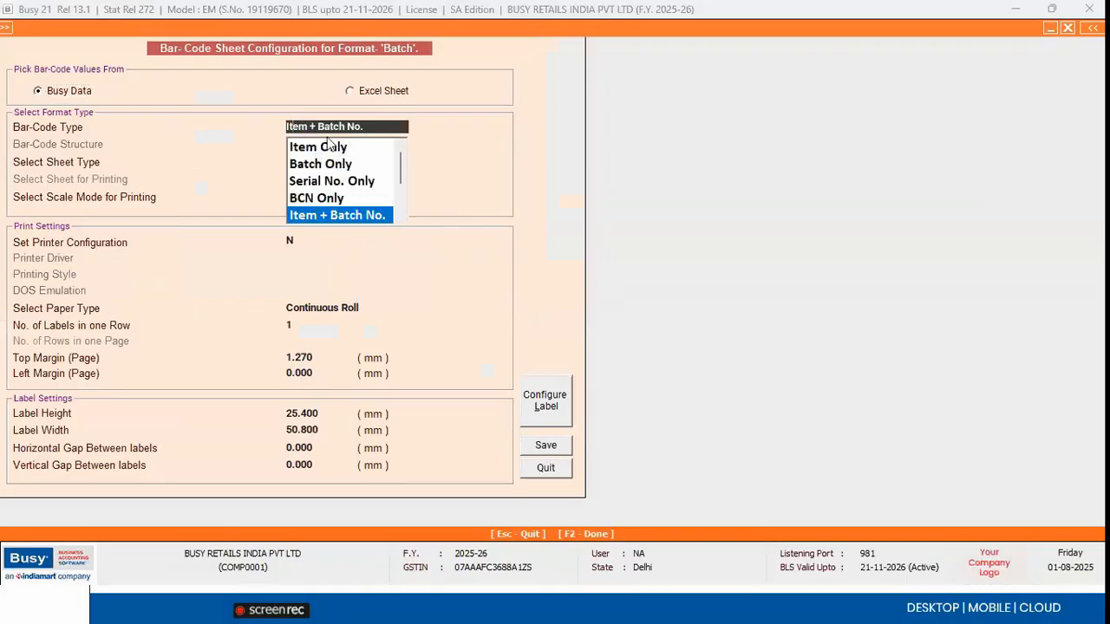
click(340, 221)
click(359, 128)
click(330, 164)
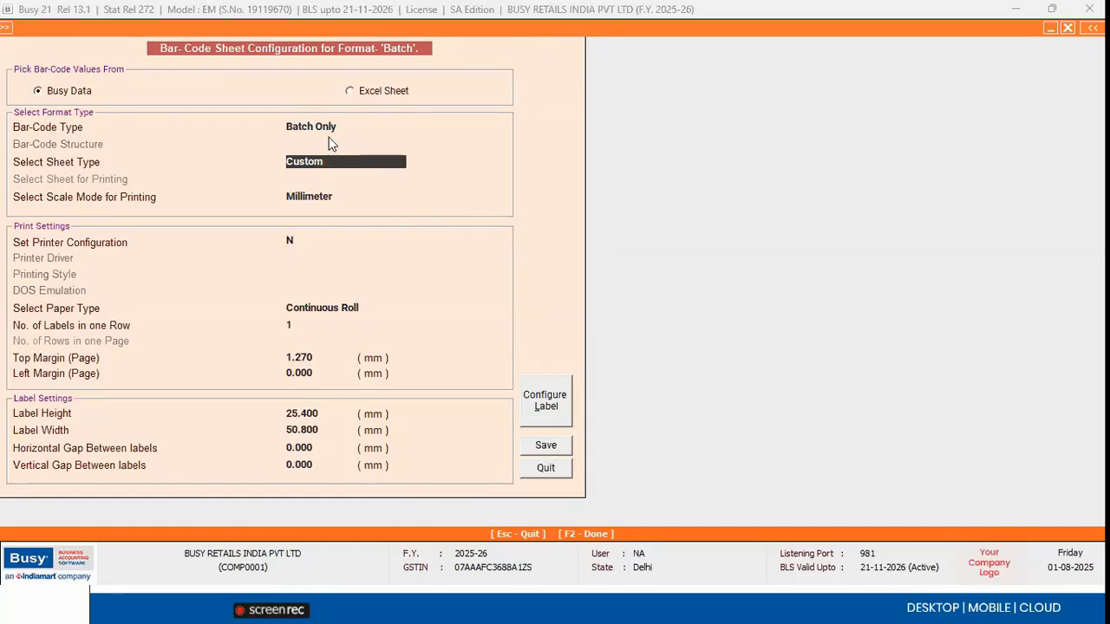
key(Up)
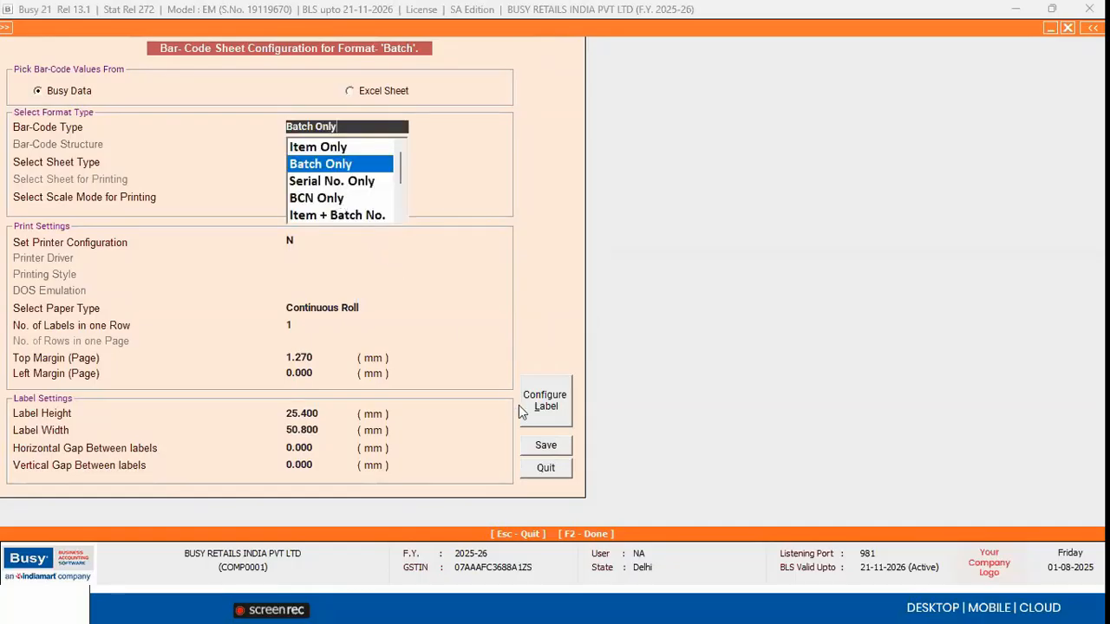
click(345, 216)
Step: Examine the Batch format's label height, label width and label layout, and close the bar-code configuration without saving
click(538, 393)
key(Escape)
key(Return)
click(329, 413)
key(Return)
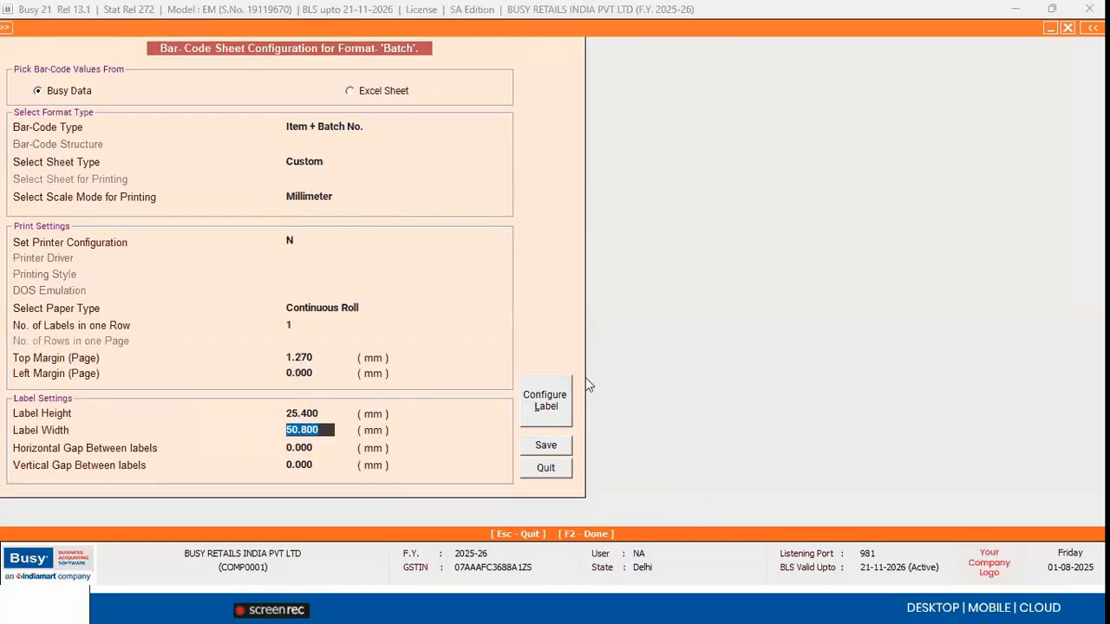
click(555, 405)
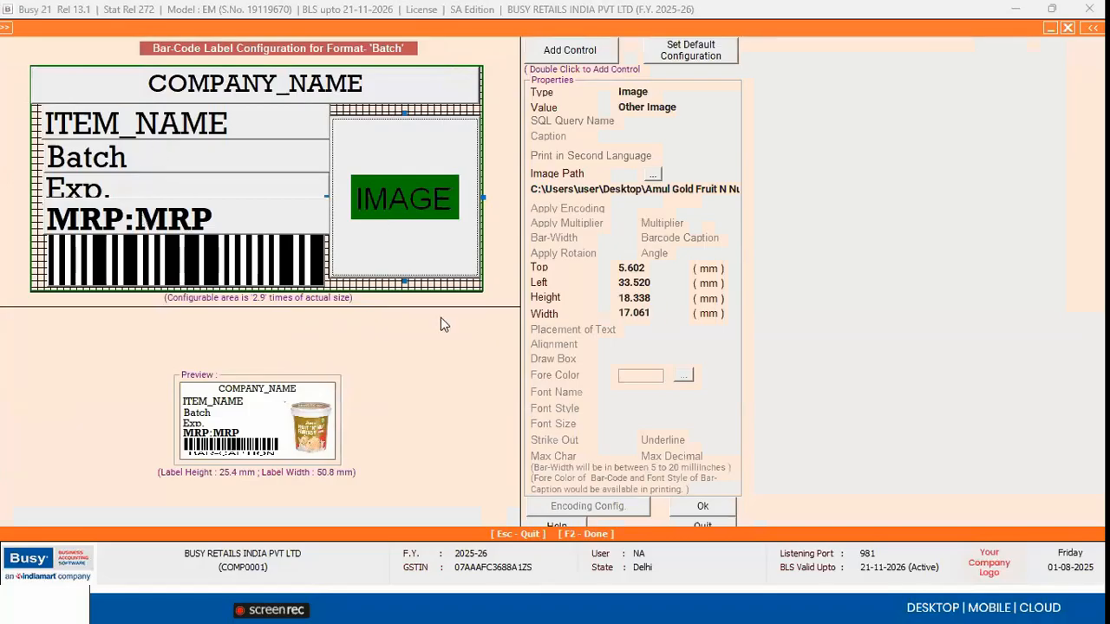
key(Escape)
key(Return)
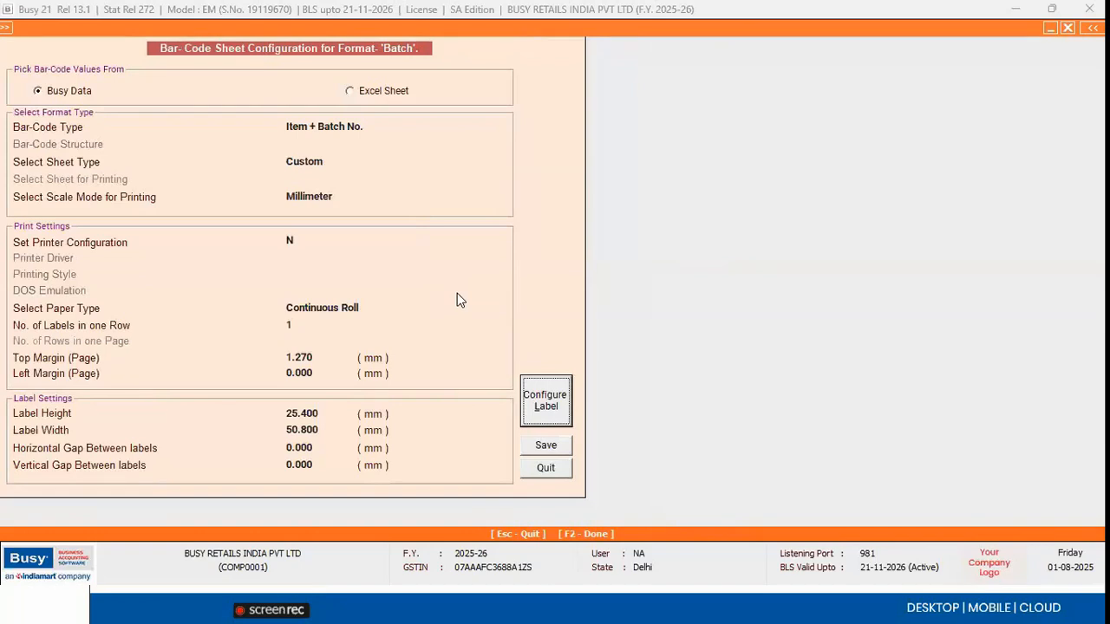
key(Escape)
key(Escape)
key(Escape)
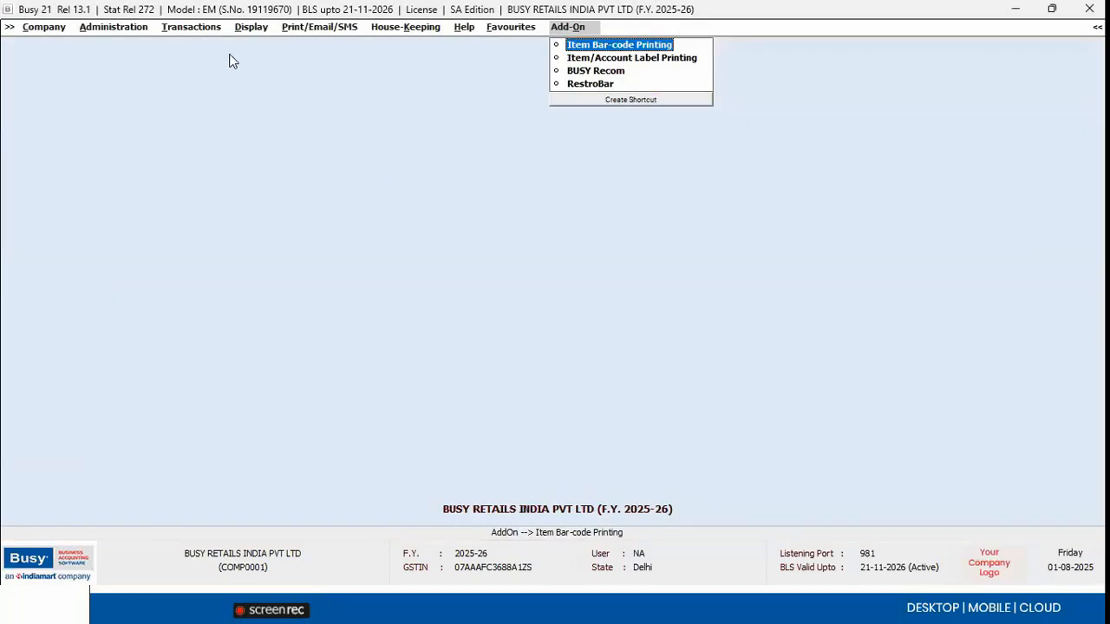
Step: Start bar-code printing from a voucher and choose Purchase as the voucher type for all series
click(592, 50)
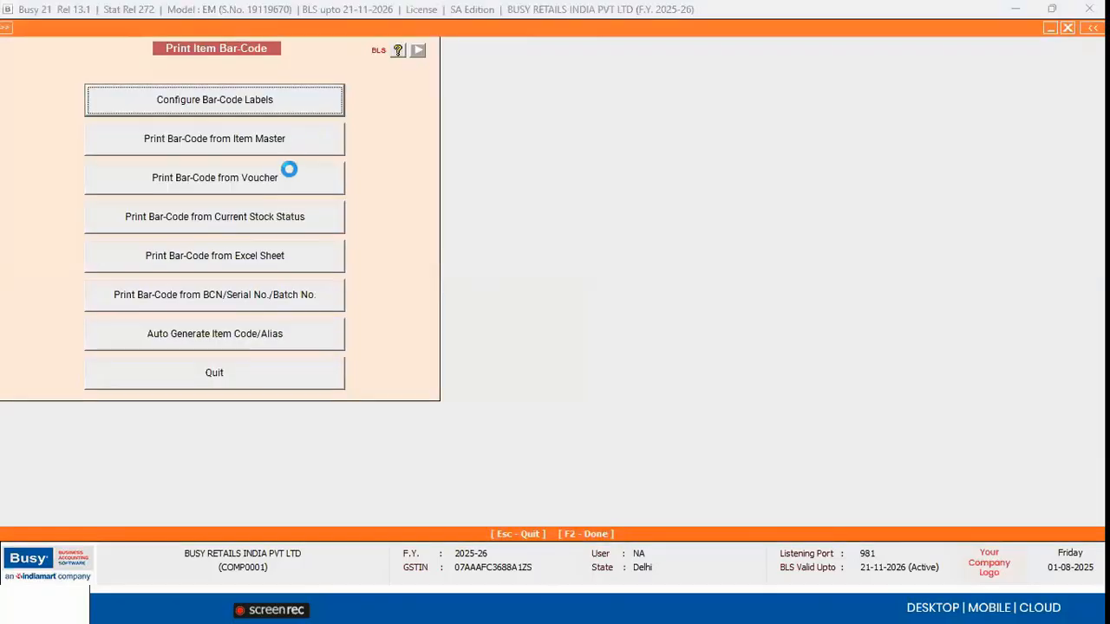
click(217, 179)
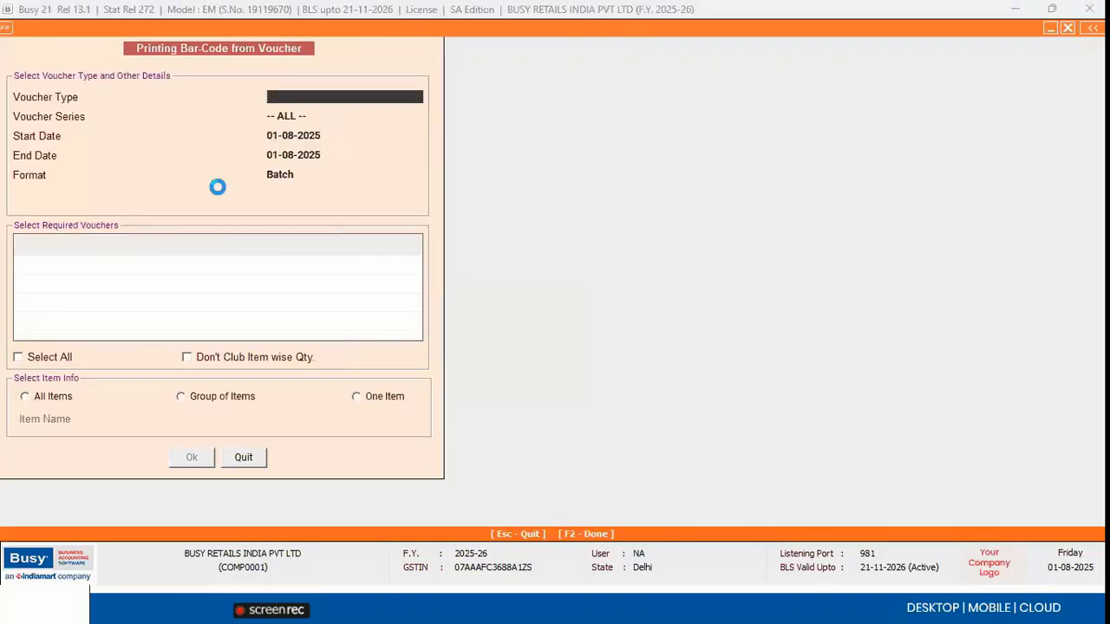
text(PU)
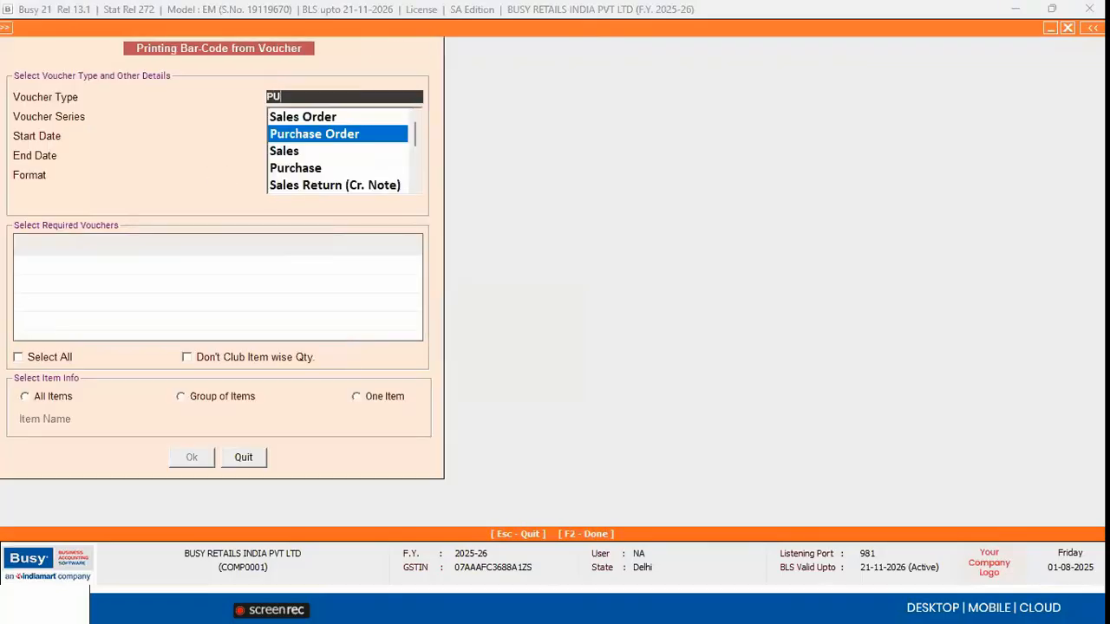
key(Down)
key(Return)
key(Return)
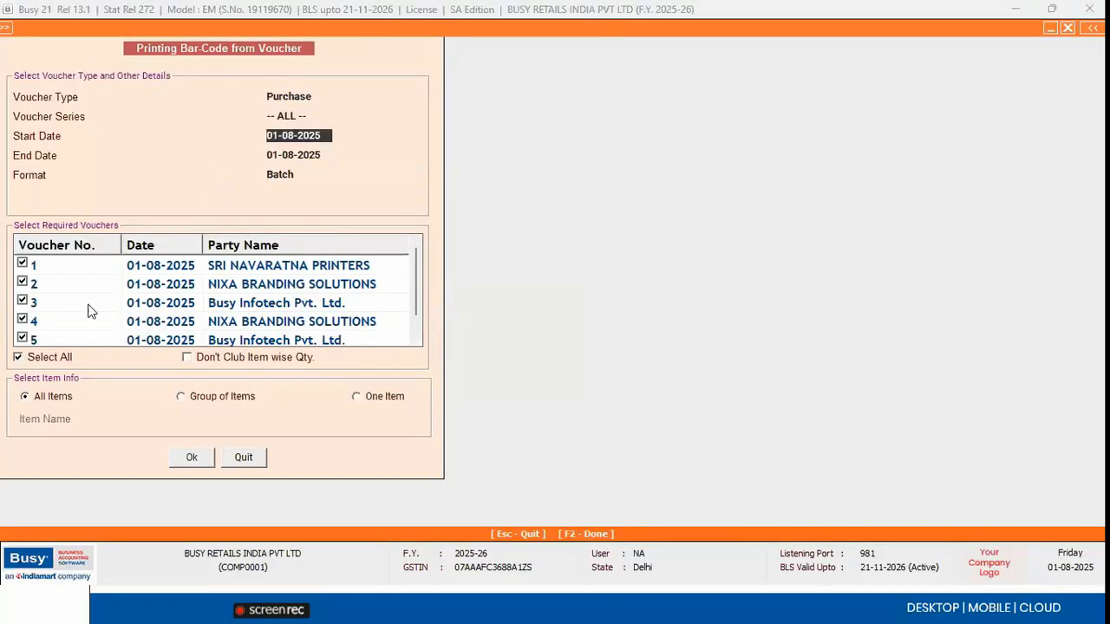
Step: Select only purchase voucher 2 and generate the Batch format labels for its Ice Cream item
click(33, 357)
click(22, 263)
click(191, 457)
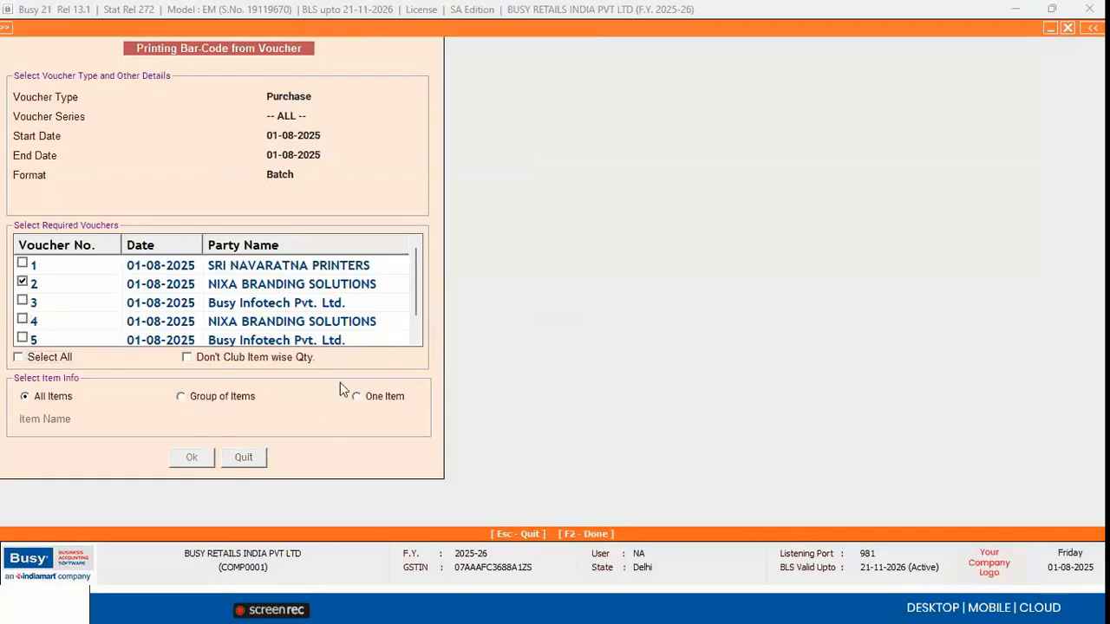
click(648, 329)
click(196, 464)
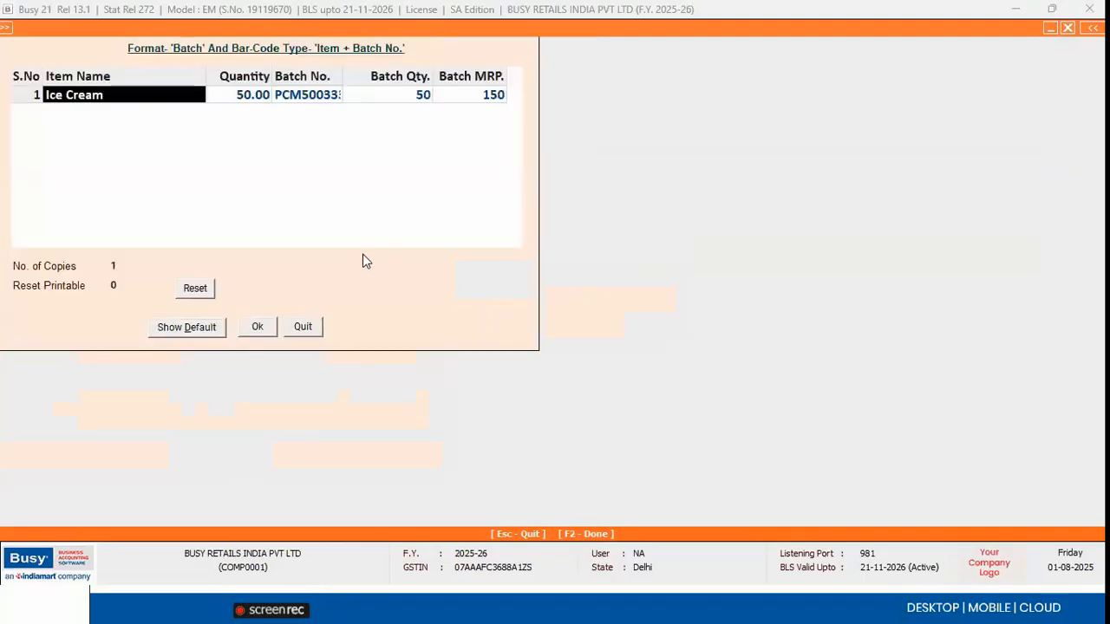
click(269, 330)
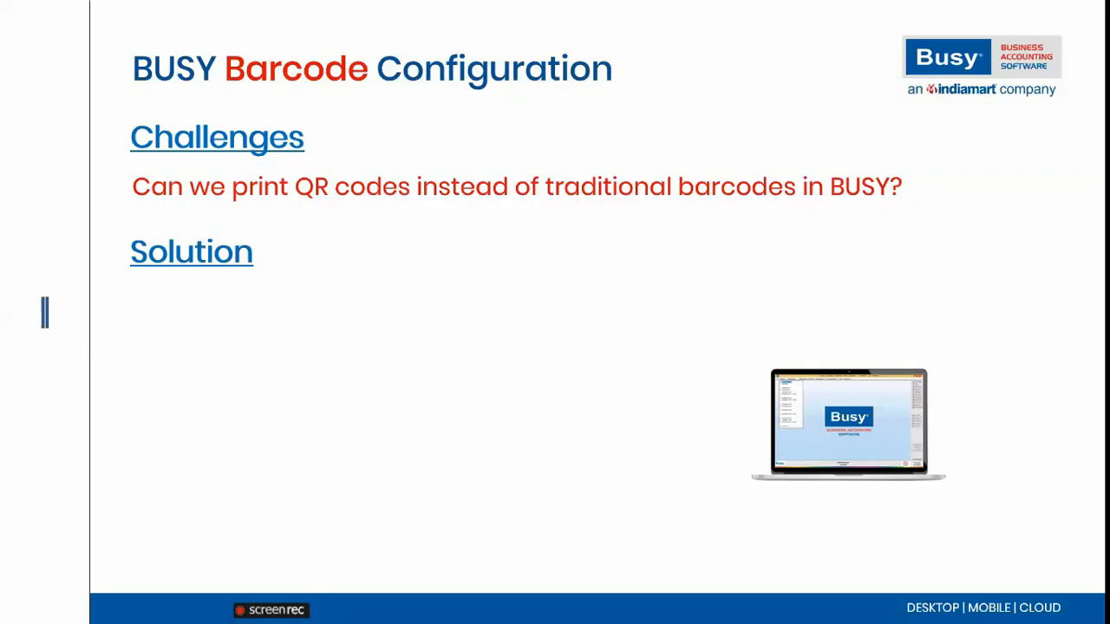
Step: Switch to BUSY and open the bar-code sheet configuration of the Serial Number format
key(alt+Tab)
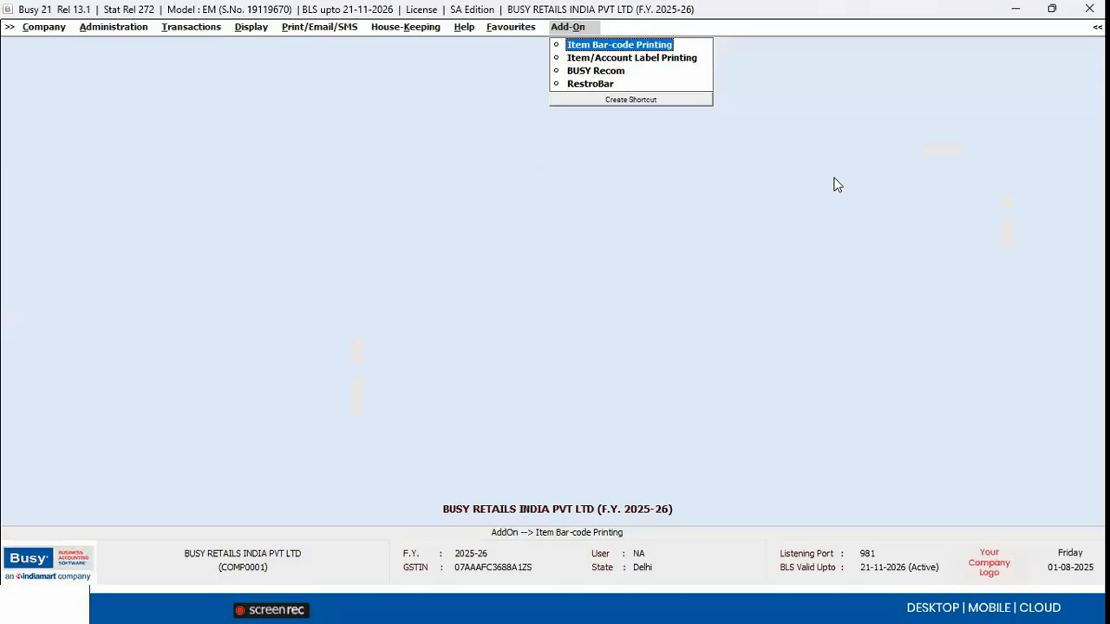
key(Return)
key(Return)
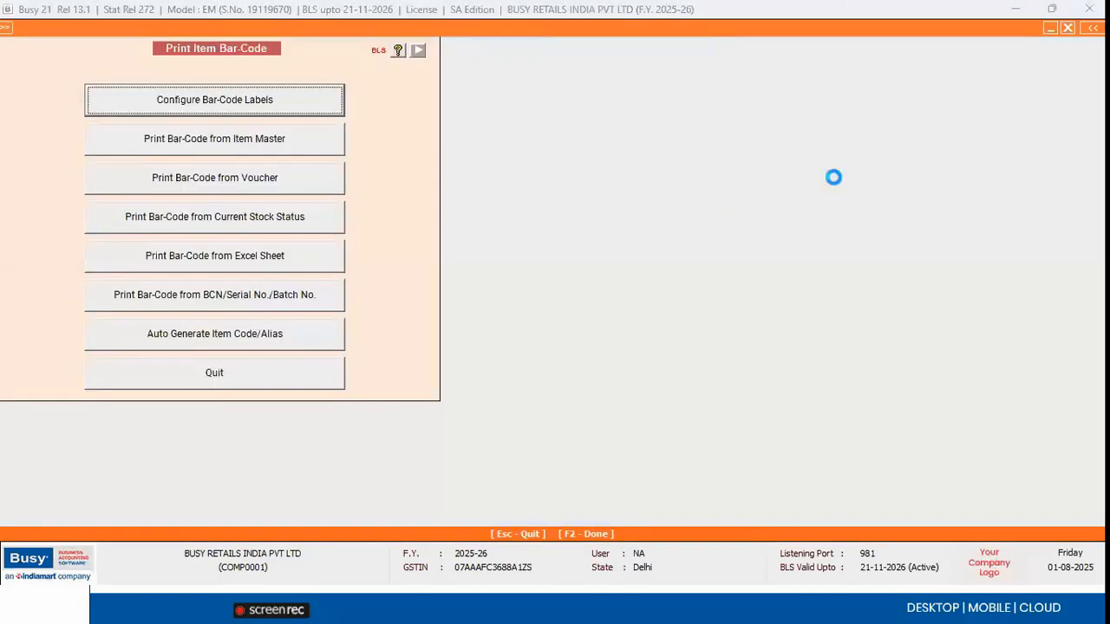
key(Down)
key(Down)
key(Down)
key(Down)
key(Down)
key(Down)
key(Down)
key(Down)
key(Down)
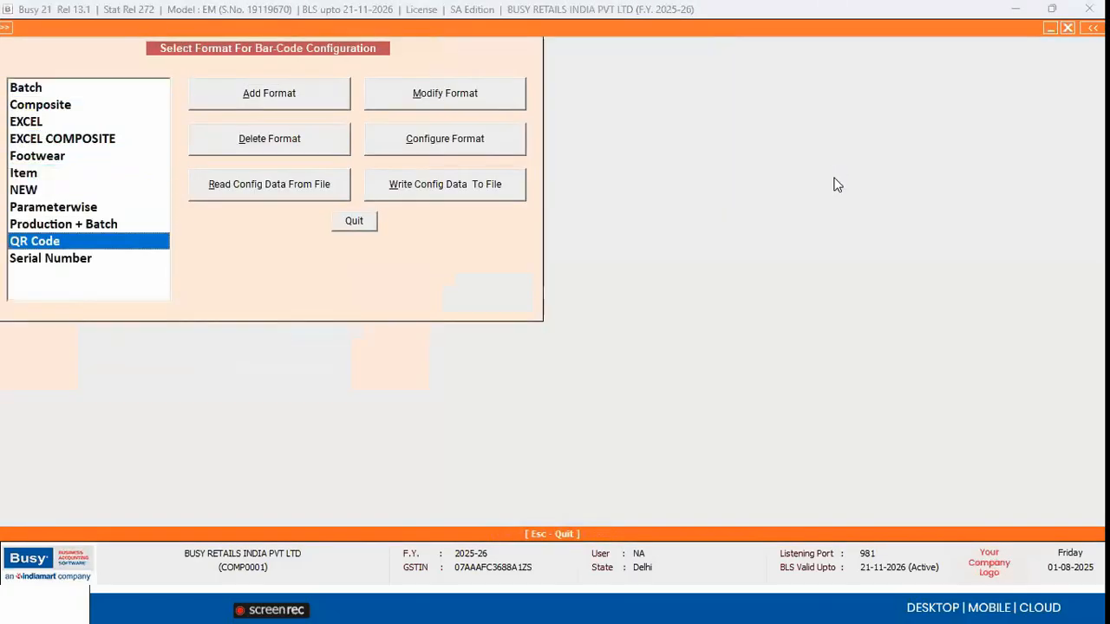
key(Down)
key(Return)
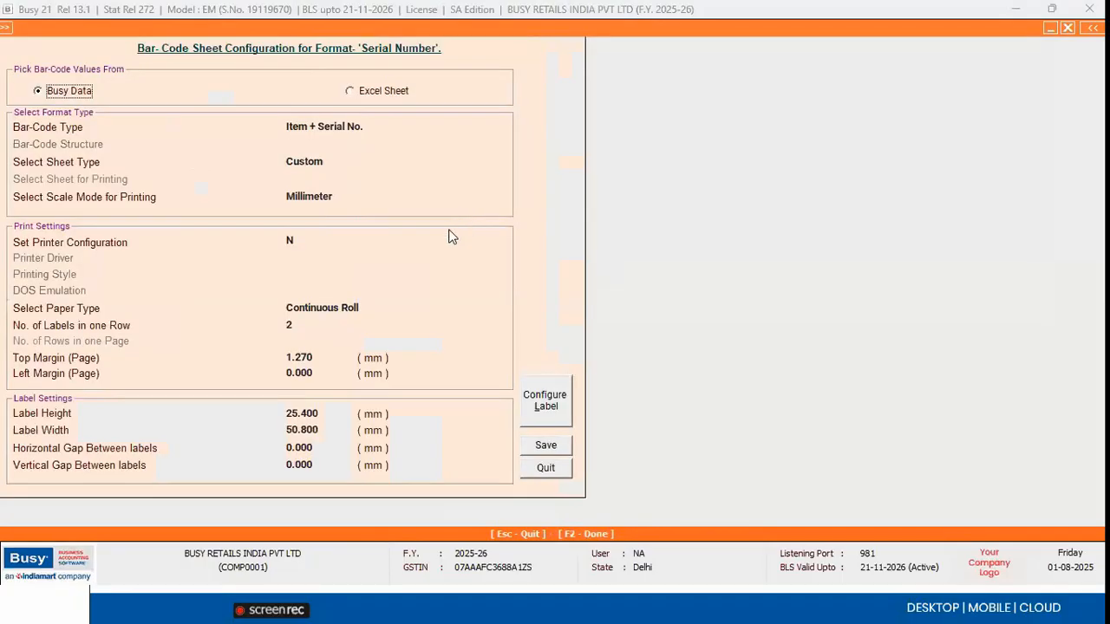
Step: On the Serial Number label, set the QR control's type to QR Code and value to SERIAL_NO., and quit without saving
click(525, 407)
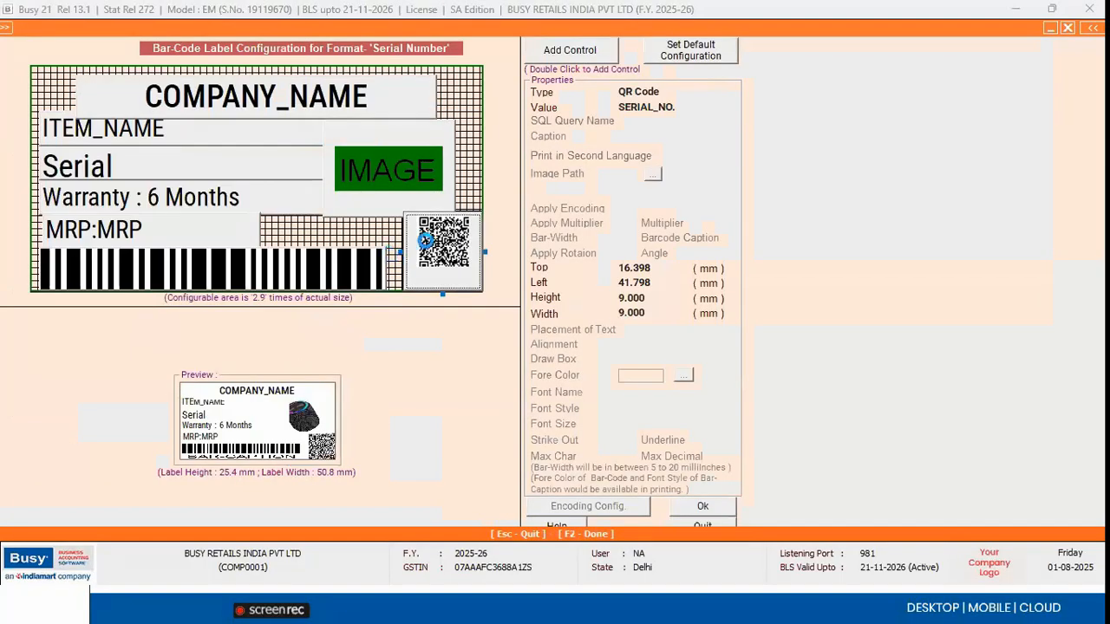
click(334, 267)
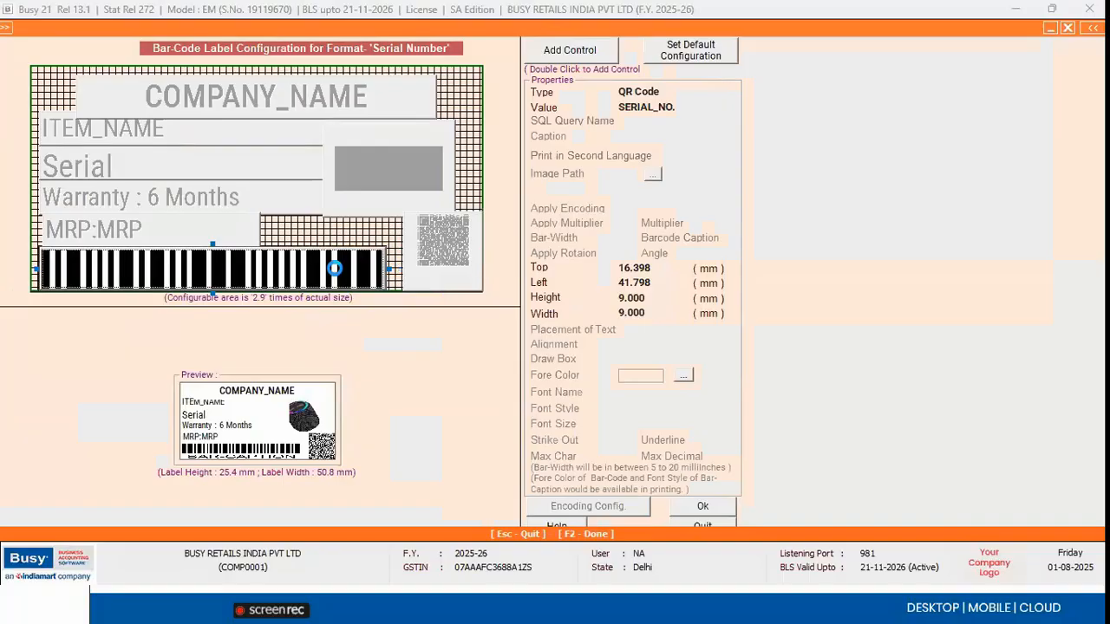
click(452, 249)
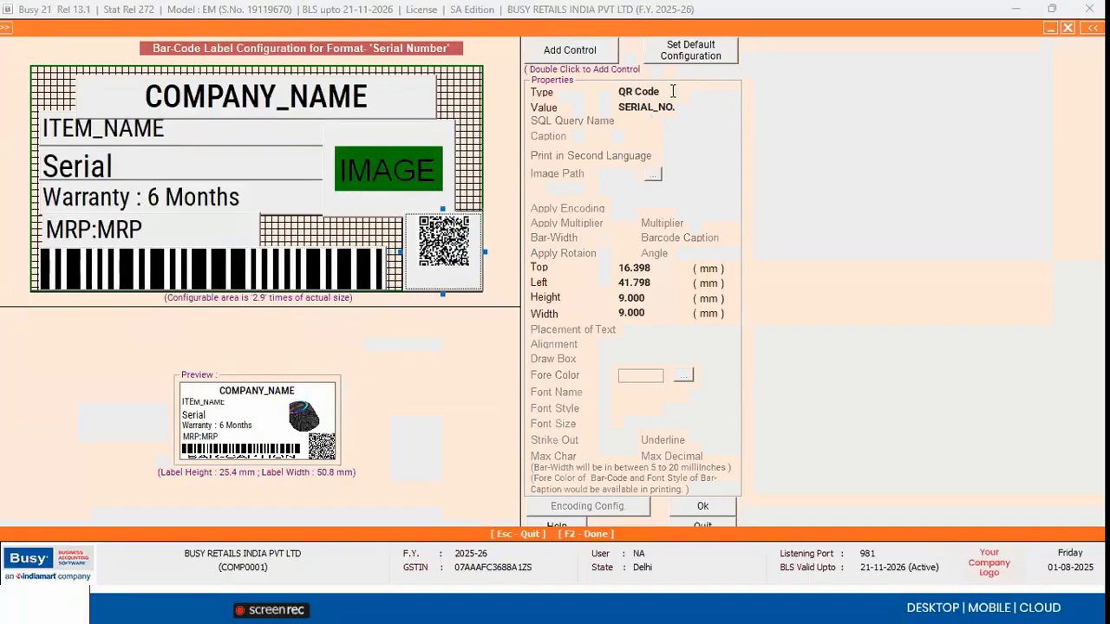
click(671, 92)
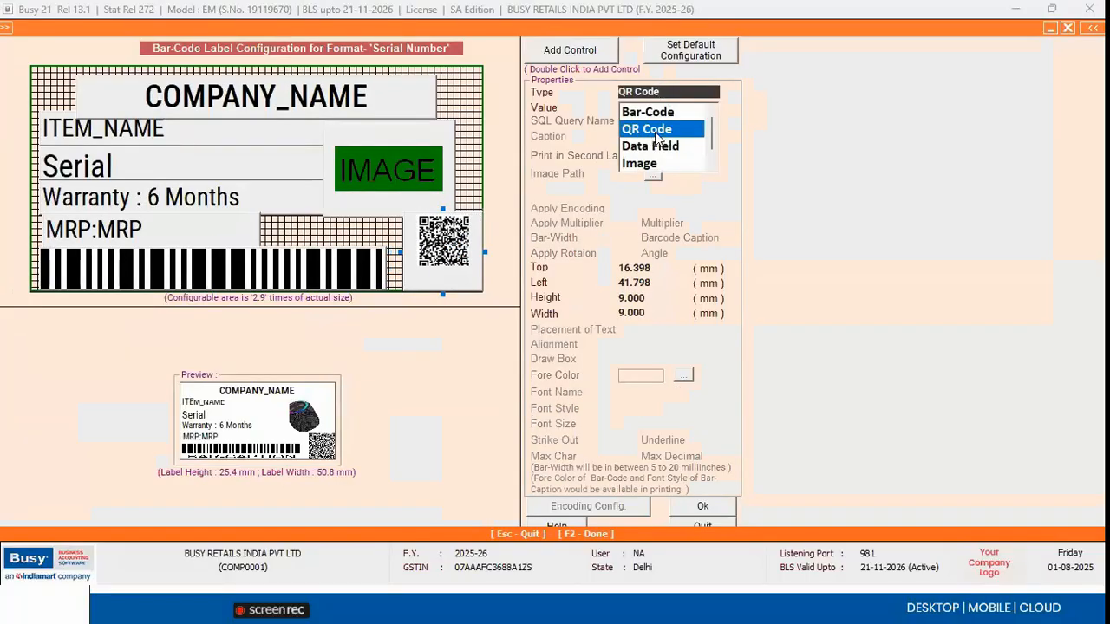
click(656, 138)
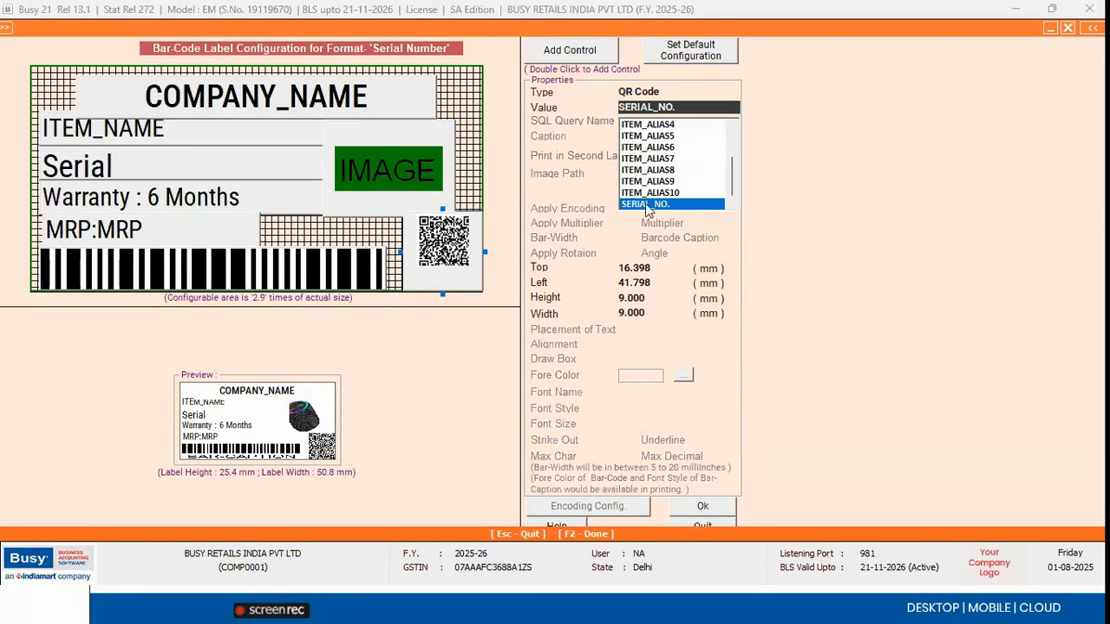
text(S)
key(Return)
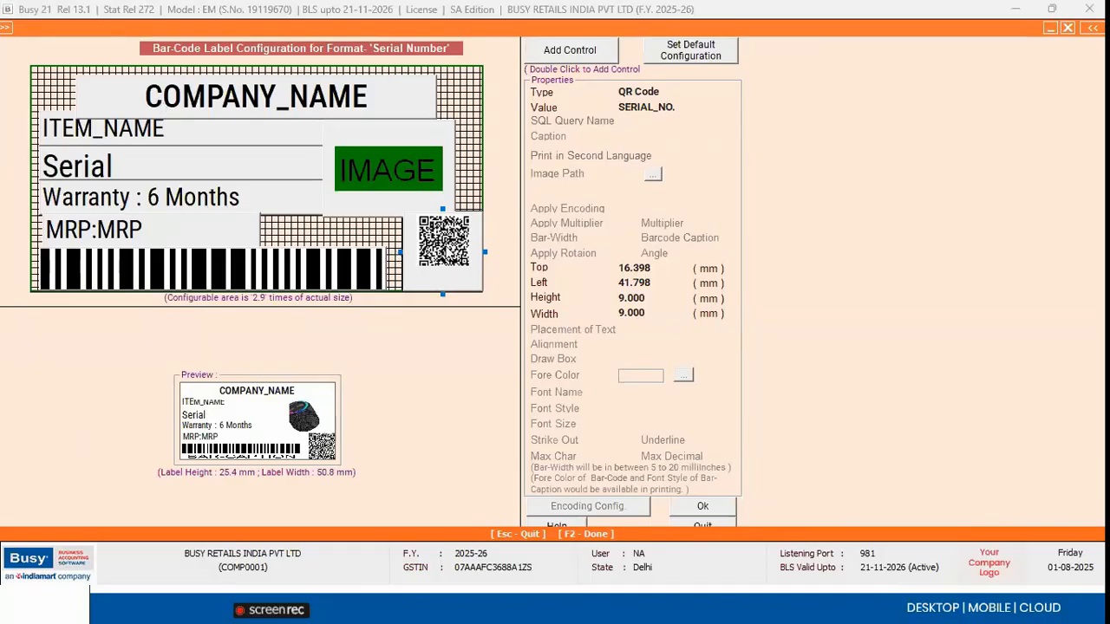
drag(667, 106, 552, 127)
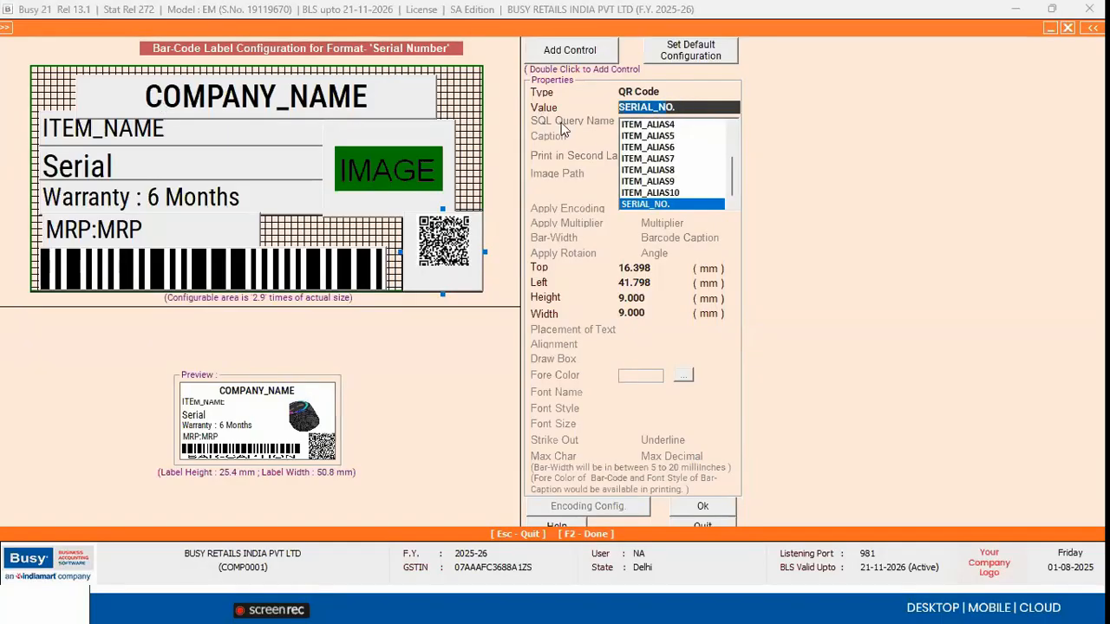
key(Escape)
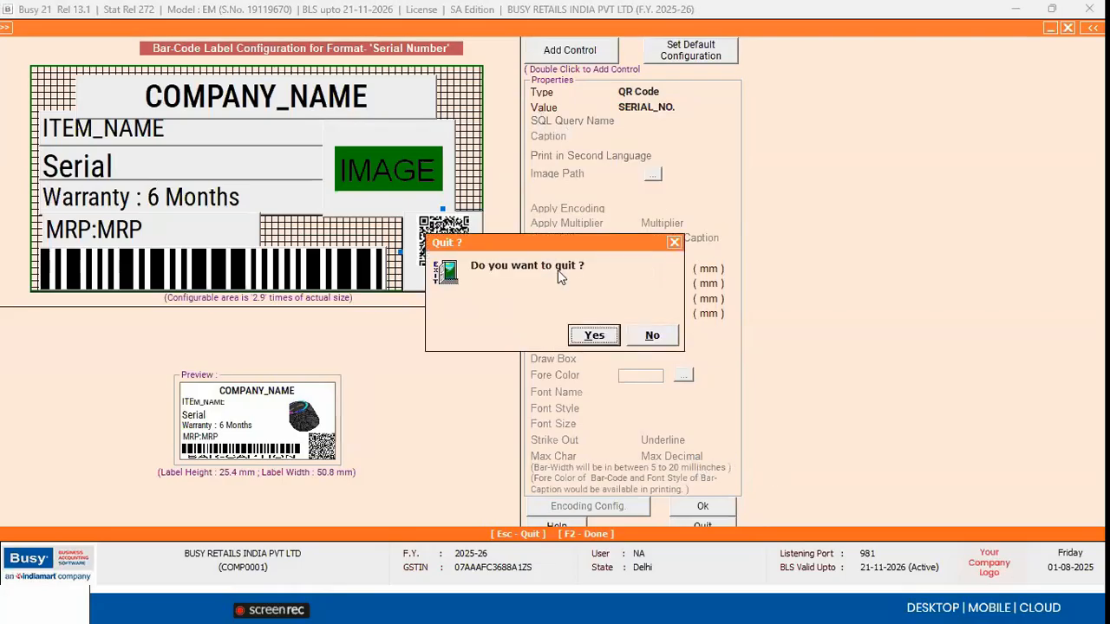
click(602, 335)
click(547, 470)
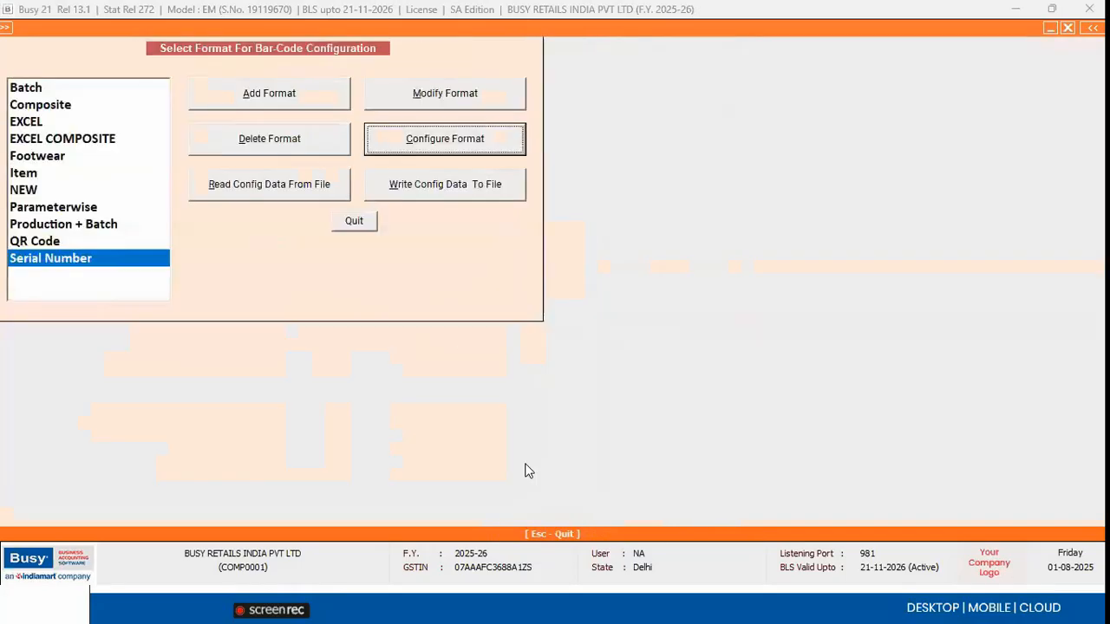
Step: On the Parameterwise format's label, change the ITEM_GROUP_NAME data field to a QR Code with the value BARCODE_NO
click(83, 210)
click(446, 131)
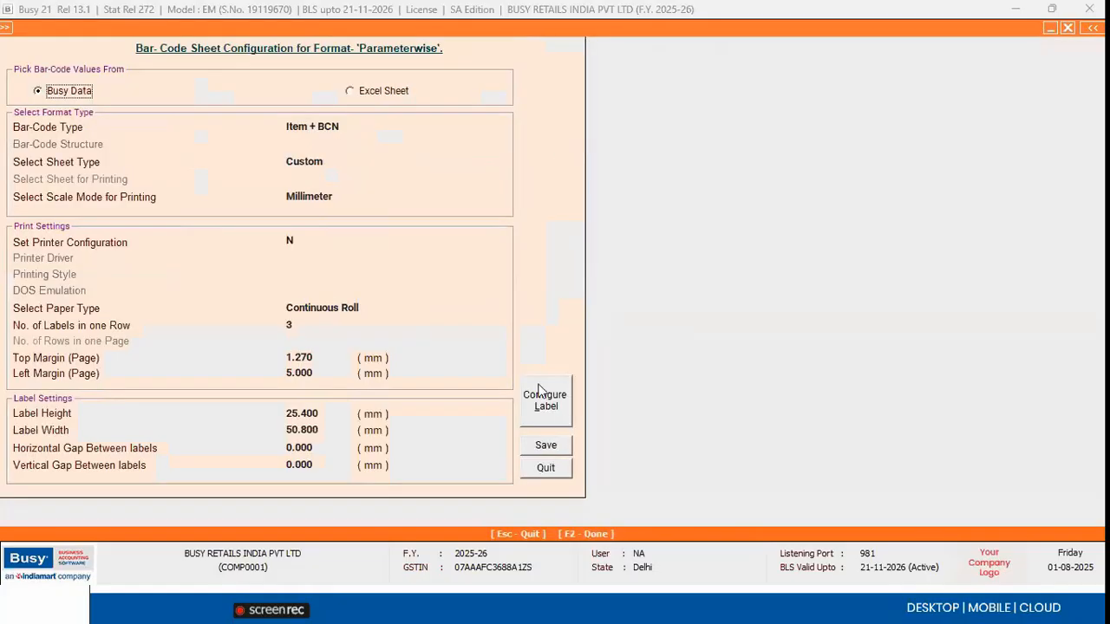
drag(408, 253, 410, 223)
click(682, 93)
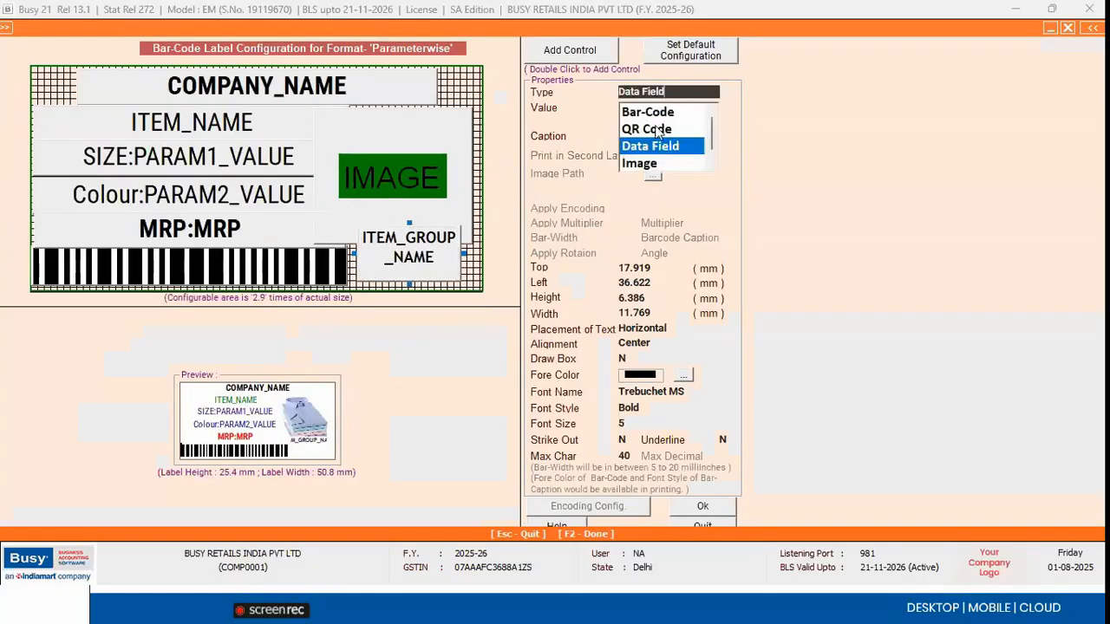
double_click(660, 131)
text(b)
key(Return)
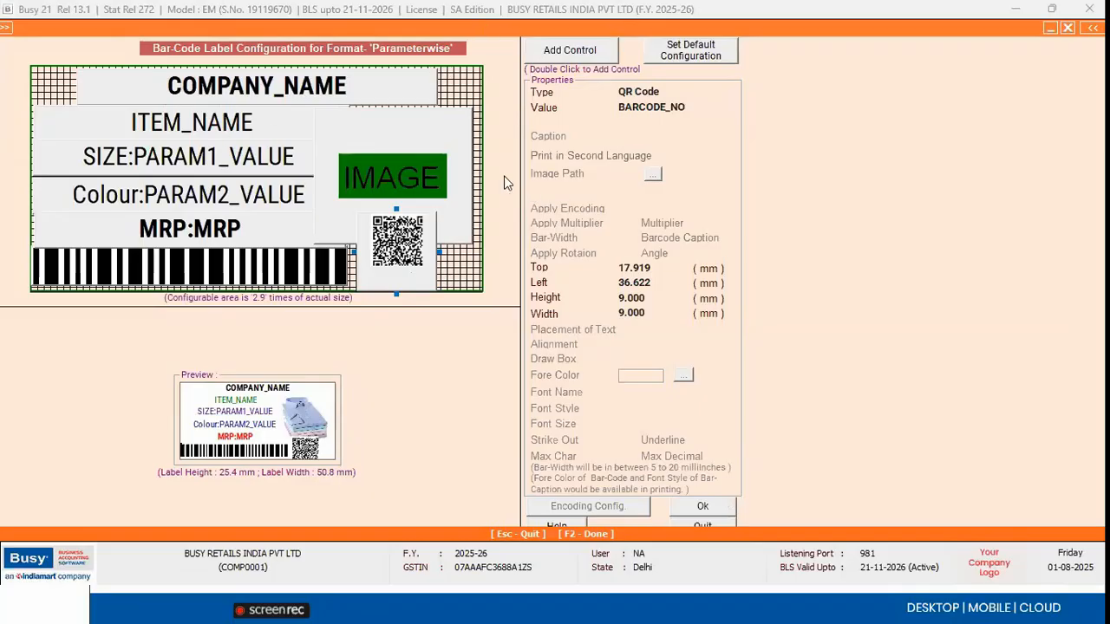
Step: Quit the Parameterwise label and sheet configuration without saving and leave the format selection
key(Escape)
key(Return)
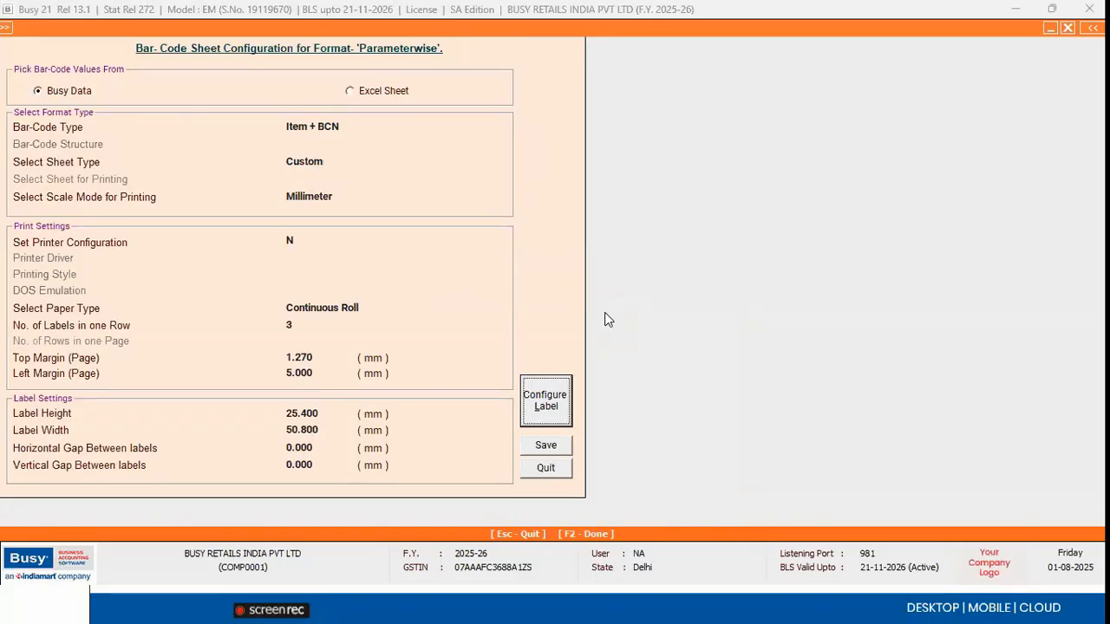
key(Escape)
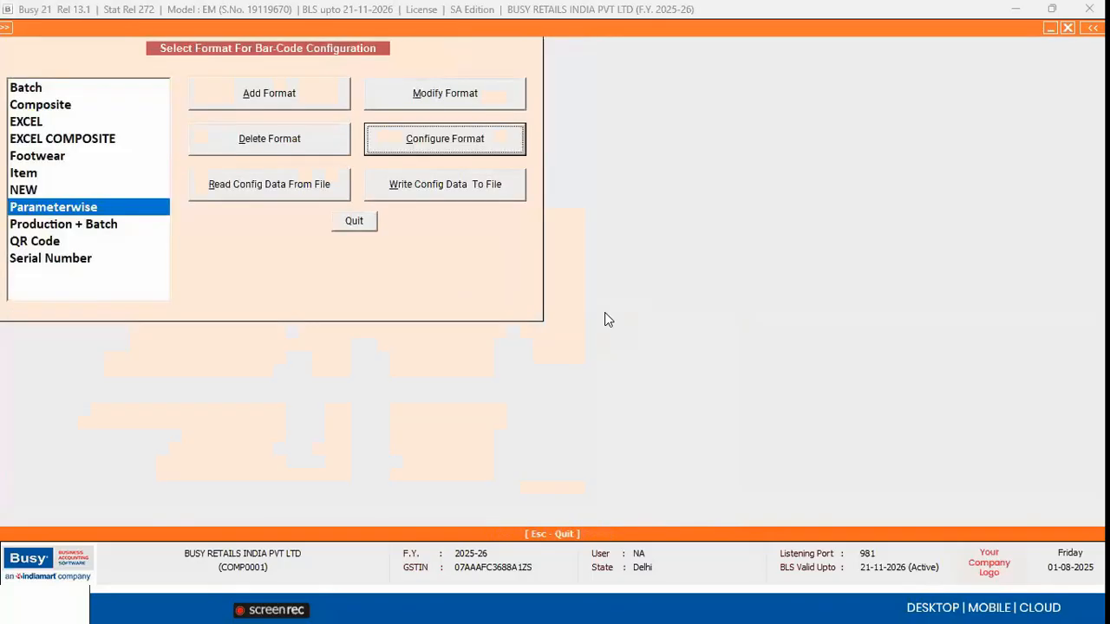
key(Escape)
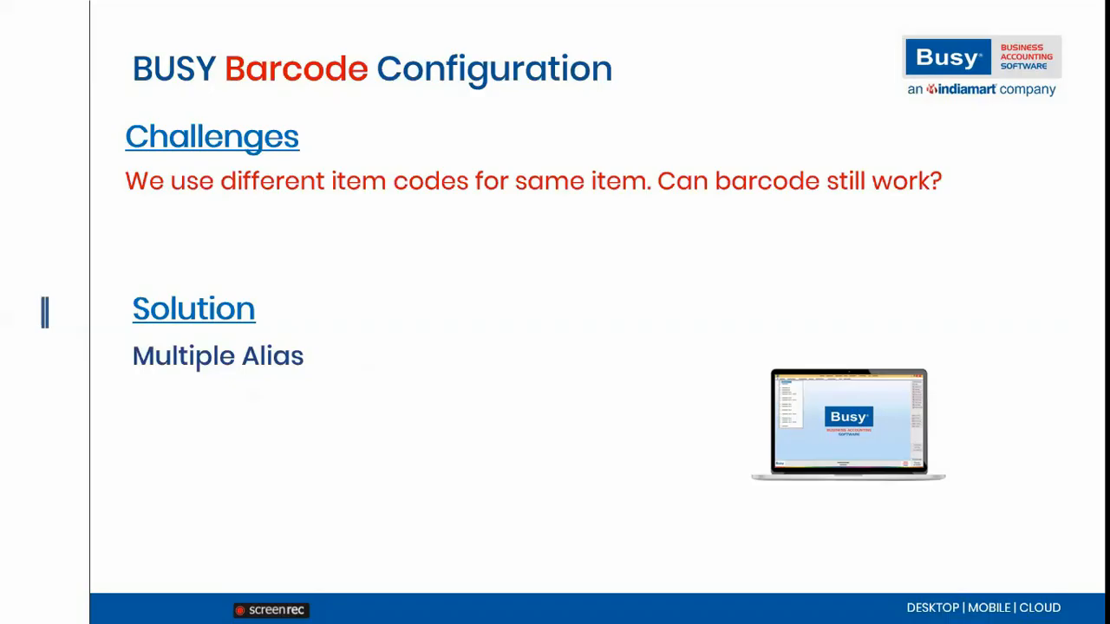
Step: Switch to BUSY and open the Clutch Cable Splendor+ item master for modification
key(alt+Tab)
key(Left)
key(Left)
key(Left)
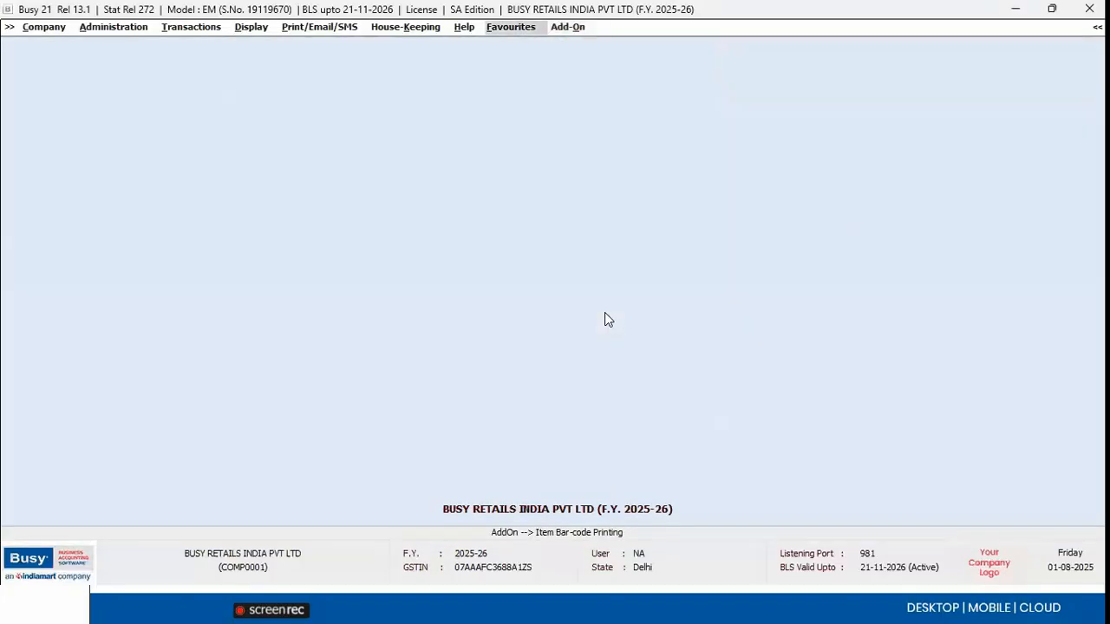
key(Left)
key(Left)
key(Left)
key(Left)
key(Left)
key(Down)
key(Right)
key(Escape)
key(Up)
key(Right)
key(Down)
key(Down)
key(Down)
key(Down)
key(Right)
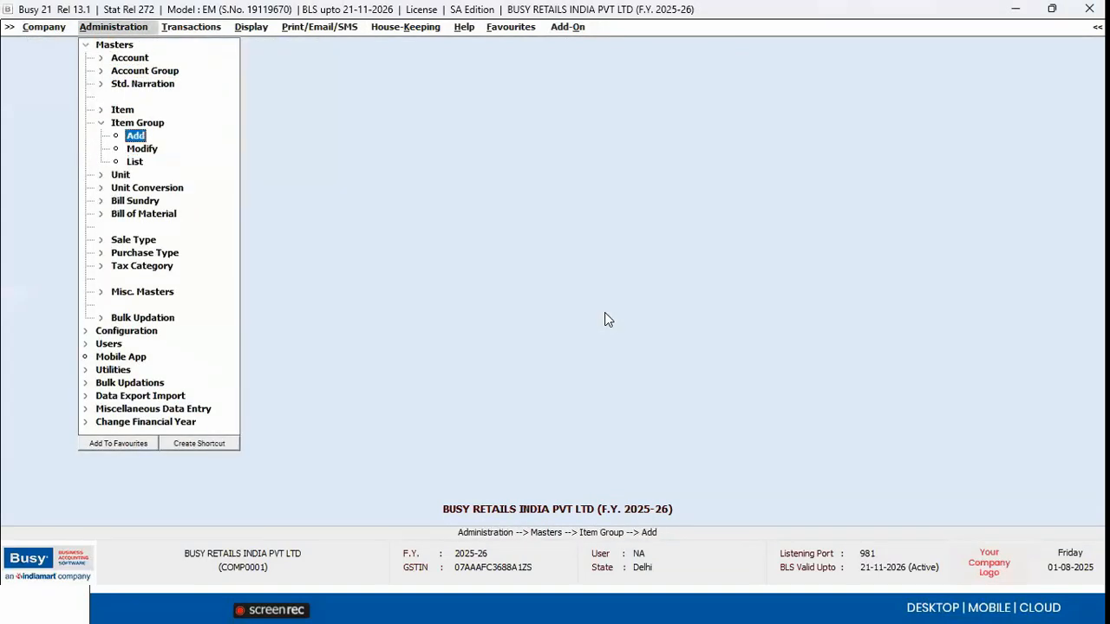
key(Down)
key(Return)
text(cl)
key(Return)
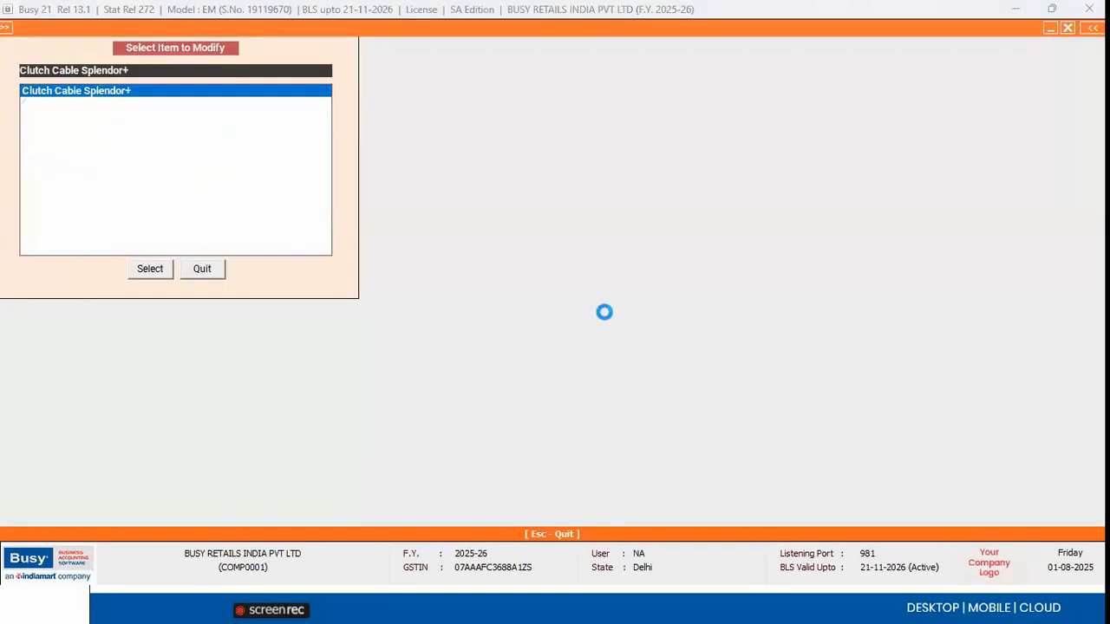
Step: Highlight the main alias of the Clutch Cable Splendor+ item and open its Multiple Aliases list
key(Return)
key(Return)
key(Return)
key(Up)
key(Up)
key(shift+Right)
key(shift+Right)
key(shift+Right)
key(shift+Right)
key(shift+Right)
key(shift+Right)
key(shift+Right)
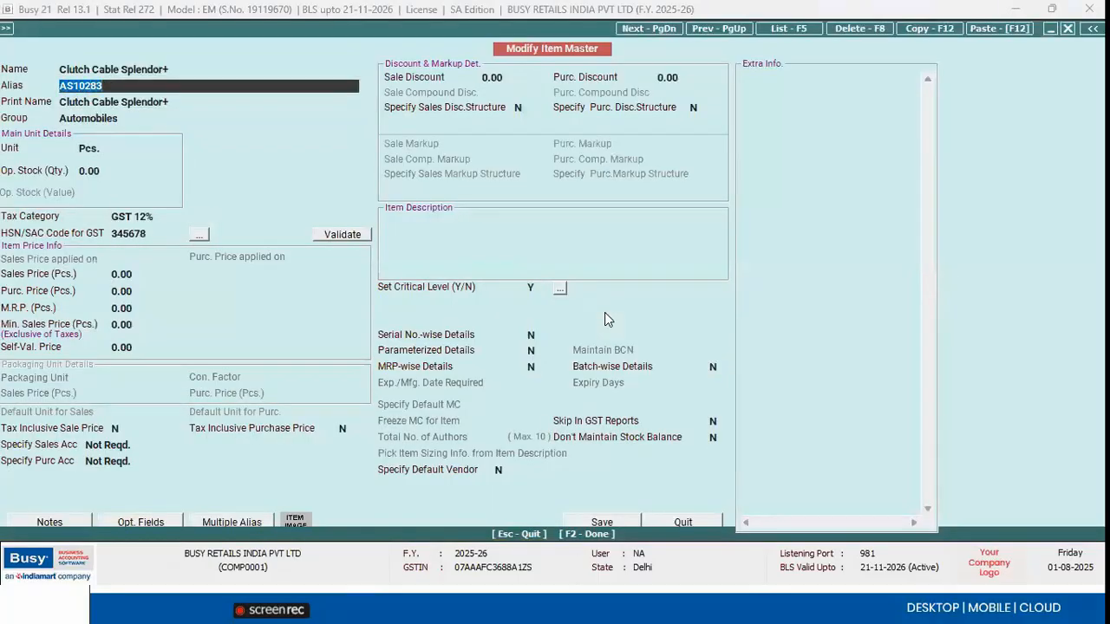
key(Up)
key(Down)
key(shift+Right)
key(shift+Right)
key(shift+Right)
key(shift+Right)
key(shift+Right)
key(shift+Right)
key(shift+Right)
key(alt+m)
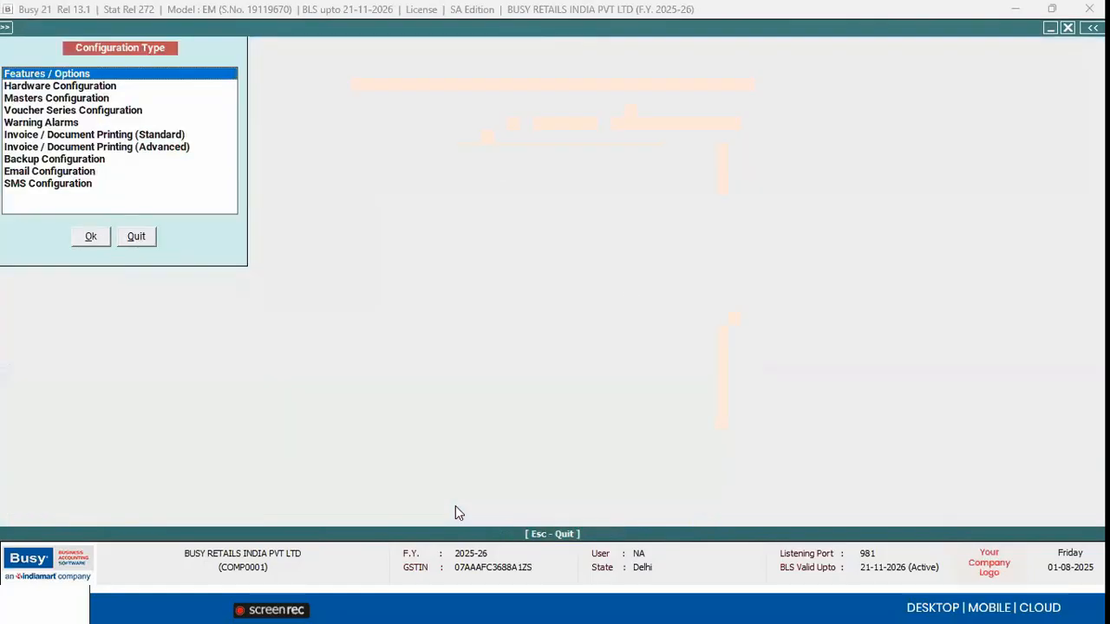
Step: Check the Maintain Multiple Item Aliases option in the Inventory features configuration and return to the item's aliases
key(Return)
key(Down)
key(Down)
key(Down)
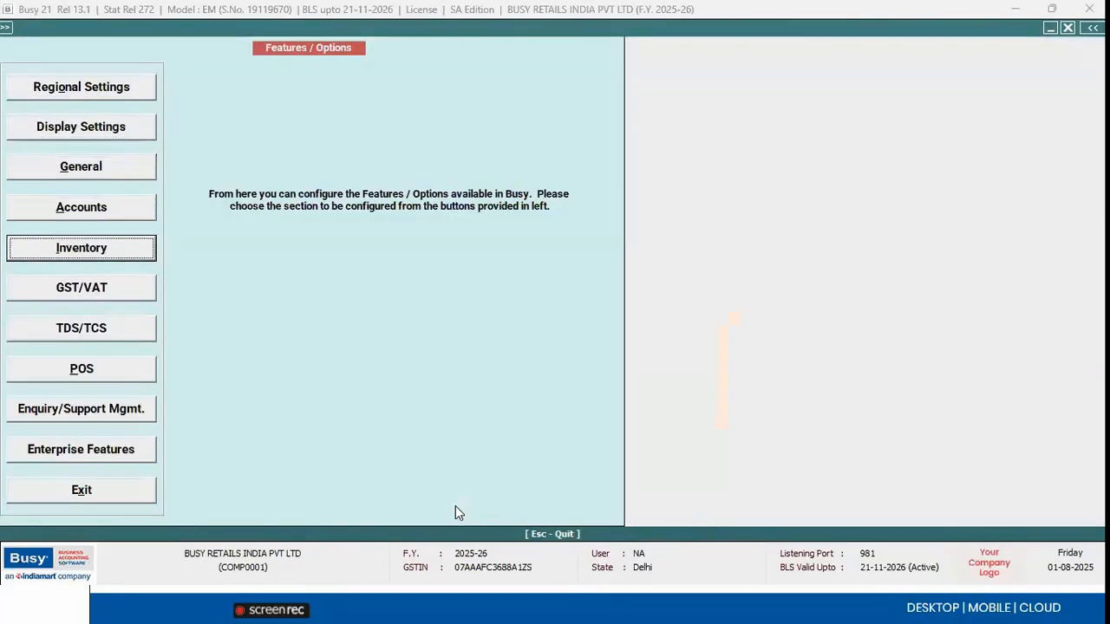
key(Return)
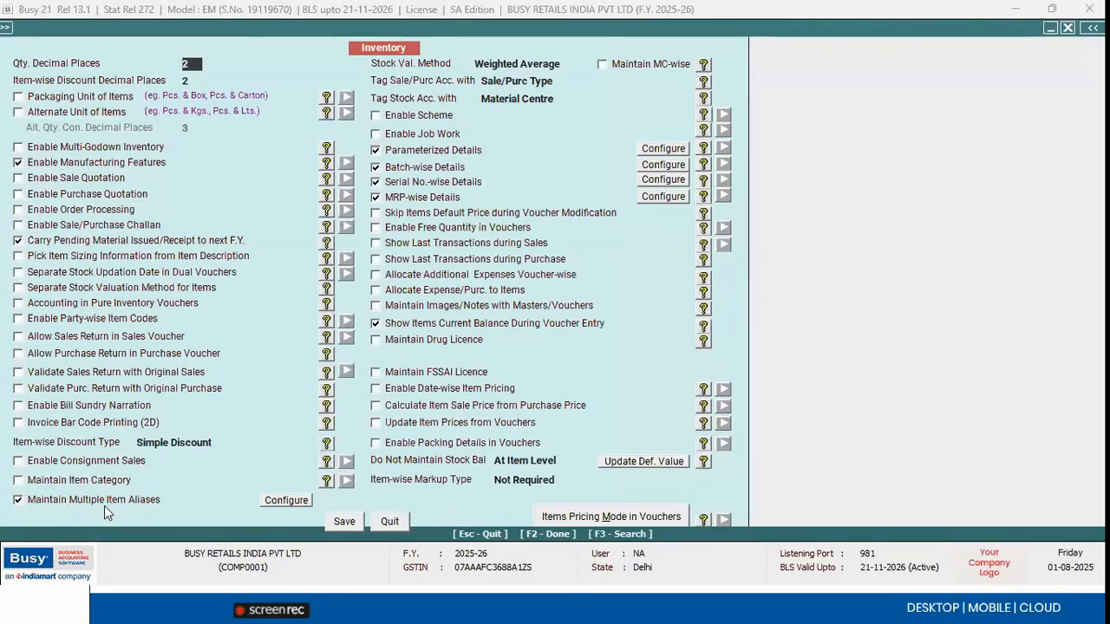
key(Escape)
key(Escape)
key(Escape)
Step: Examine the additional aliases DS10283 and MS10283 in the item's Multiple Aliases list
key(Down)
key(Up)
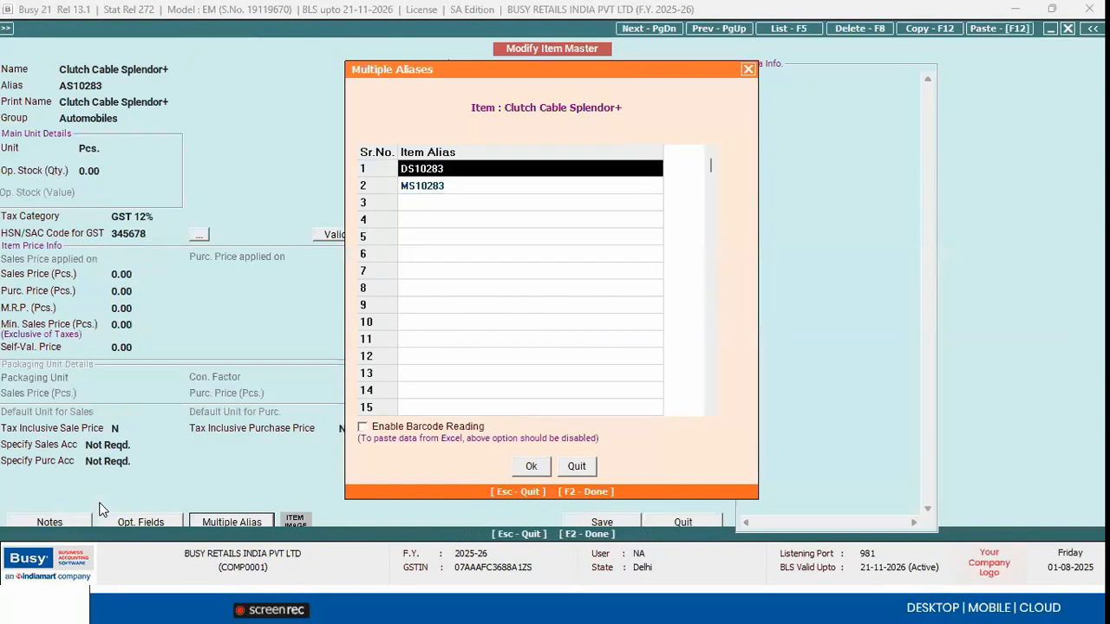
key(Down)
key(Up)
key(Down)
key(Up)
key(Down)
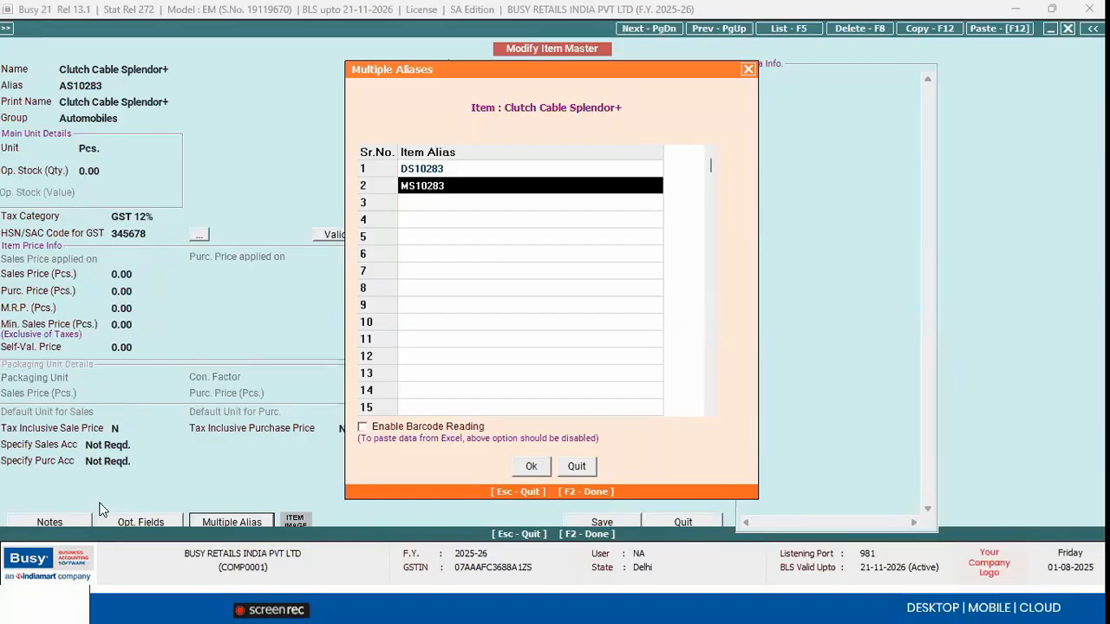
key(Down)
key(Down)
key(Up)
key(Up)
Step: Look through the empty rows of the Multiple Aliases list down to row 100 and close the list
key(Down)
key(Down)
key(Down)
key(Down)
key(Down)
key(Down)
key(Down)
key(Down)
key(Down)
key(Down)
key(Down)
key(Down)
key(Down)
key(Down)
key(Down)
key(Down)
key(Down)
key(Down)
key(Down)
key(Down)
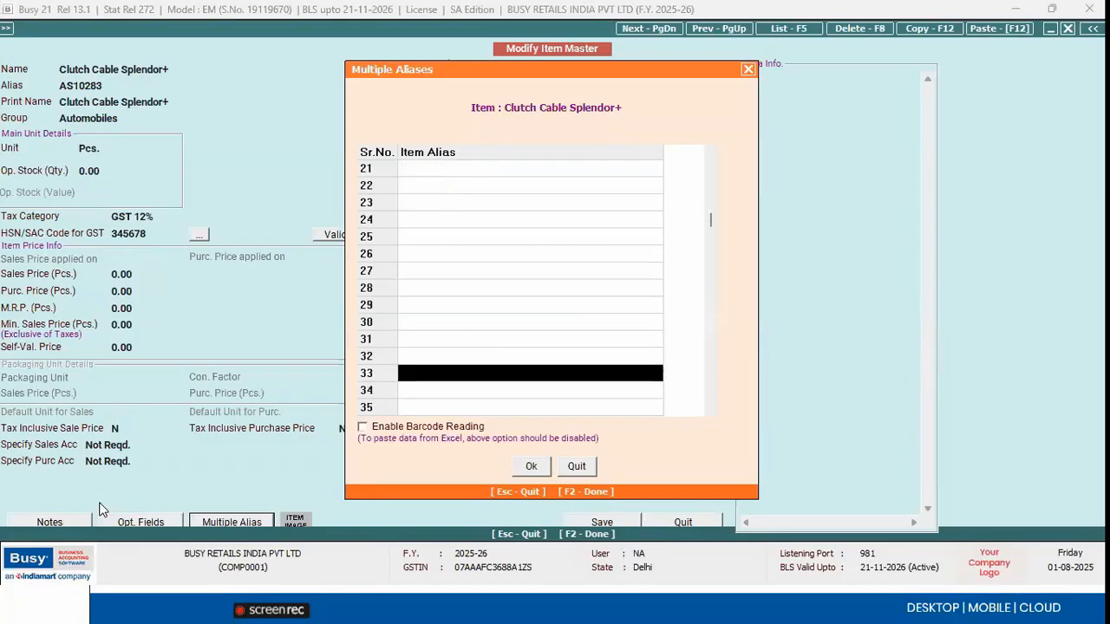
key(Down)
key(Down)
key(Down)
key(Down)
key(Down)
key(Down)
key(Down)
key(Down)
key(Down)
key(Down)
key(Down)
key(Down)
key(Down)
key(Down)
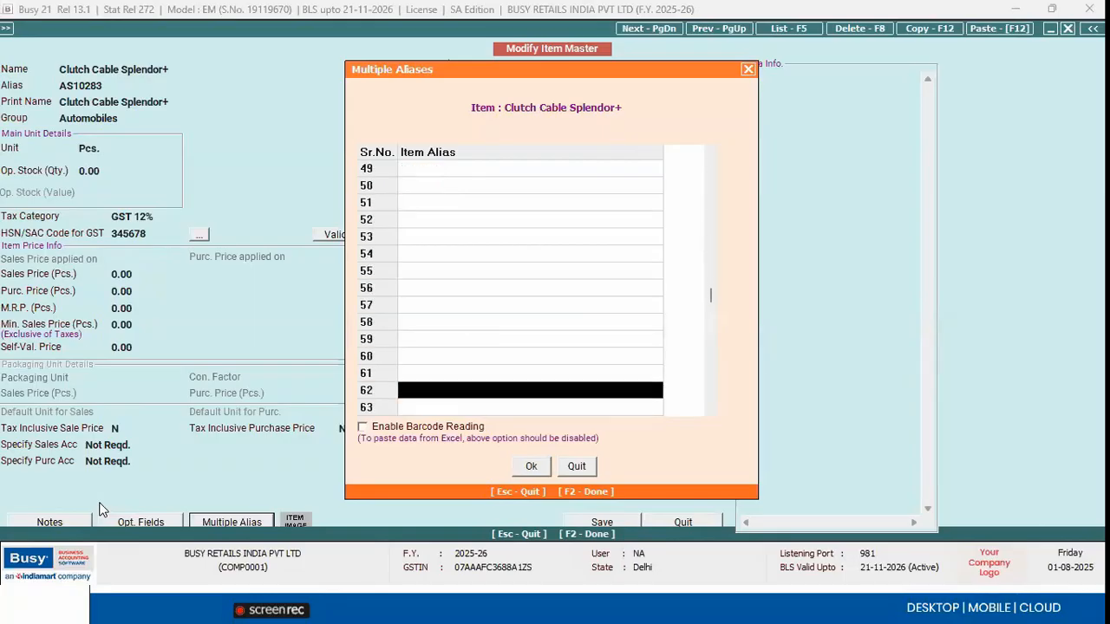
key(Down)
key(Down)
key(Down)
key(Down)
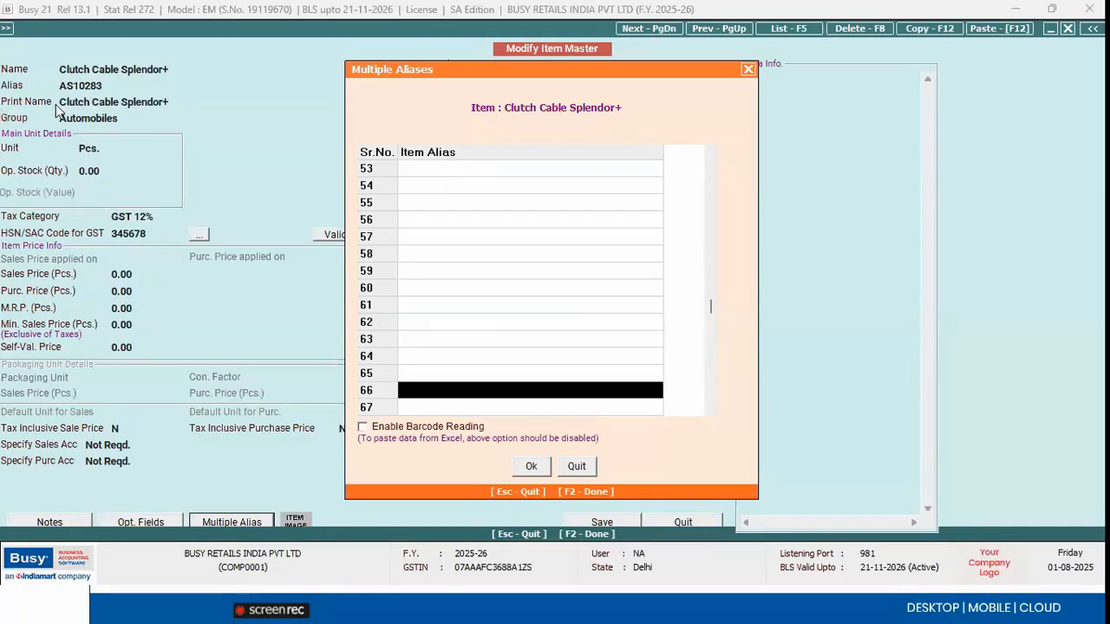
drag(709, 305, 701, 142)
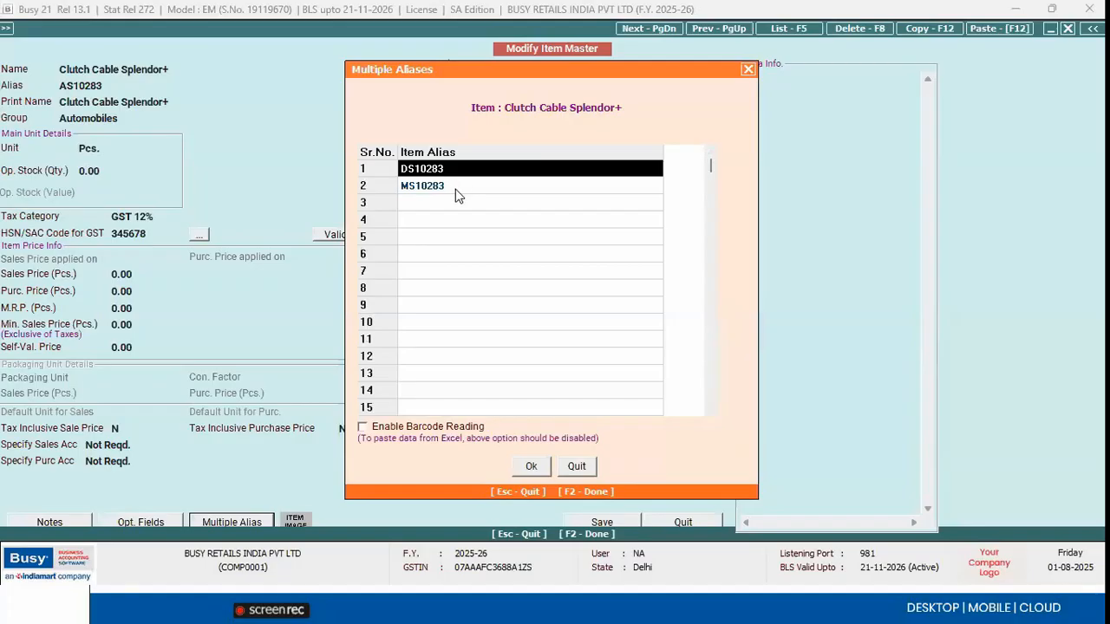
click(444, 193)
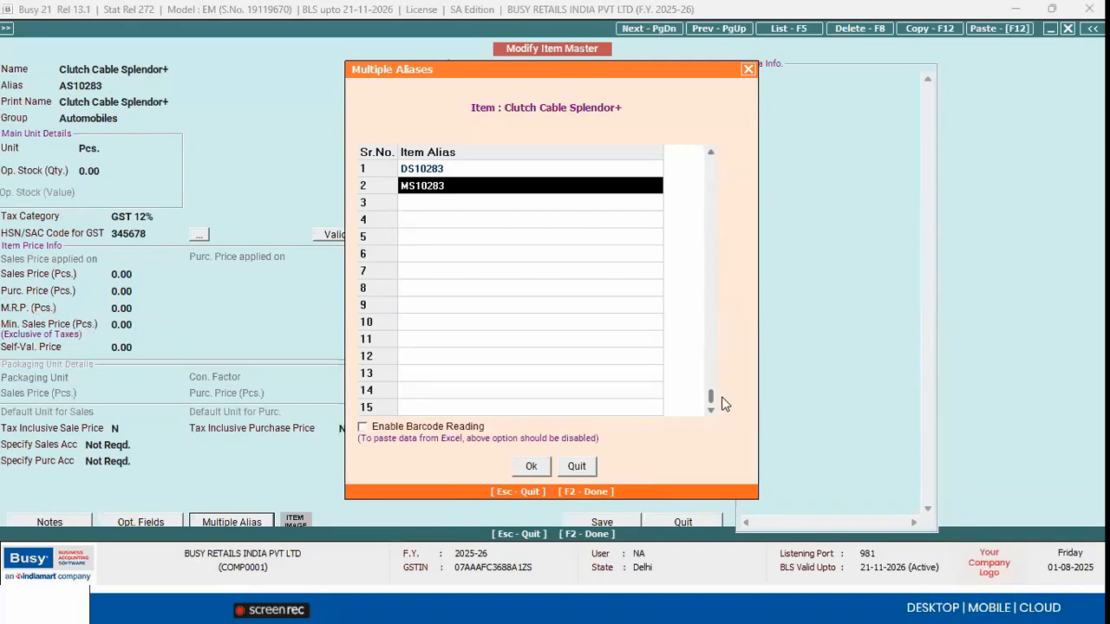
click(439, 406)
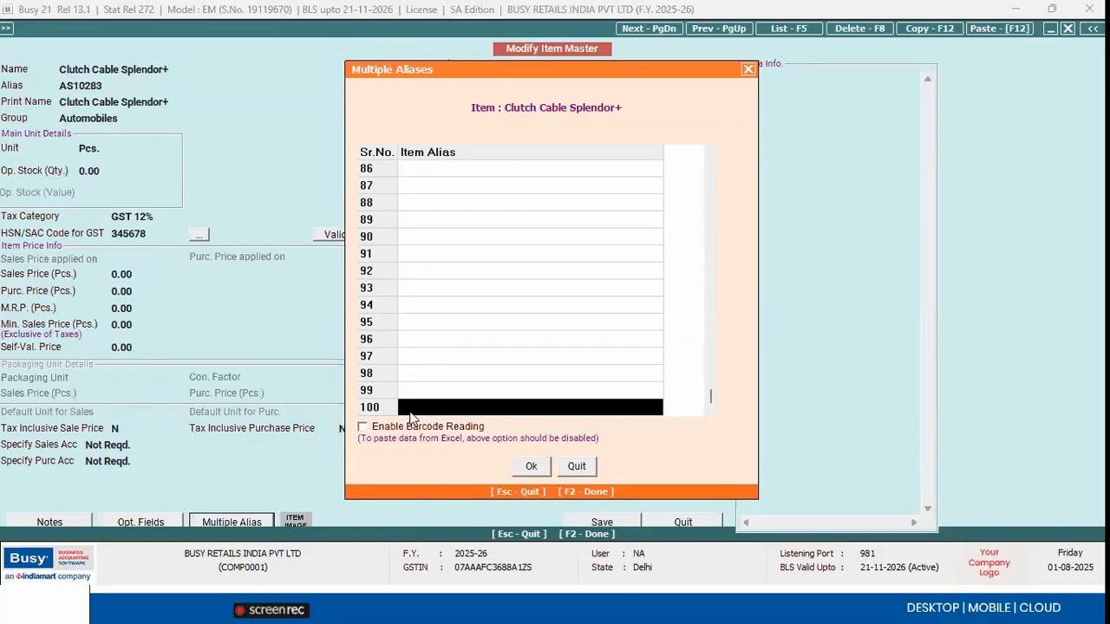
click(750, 69)
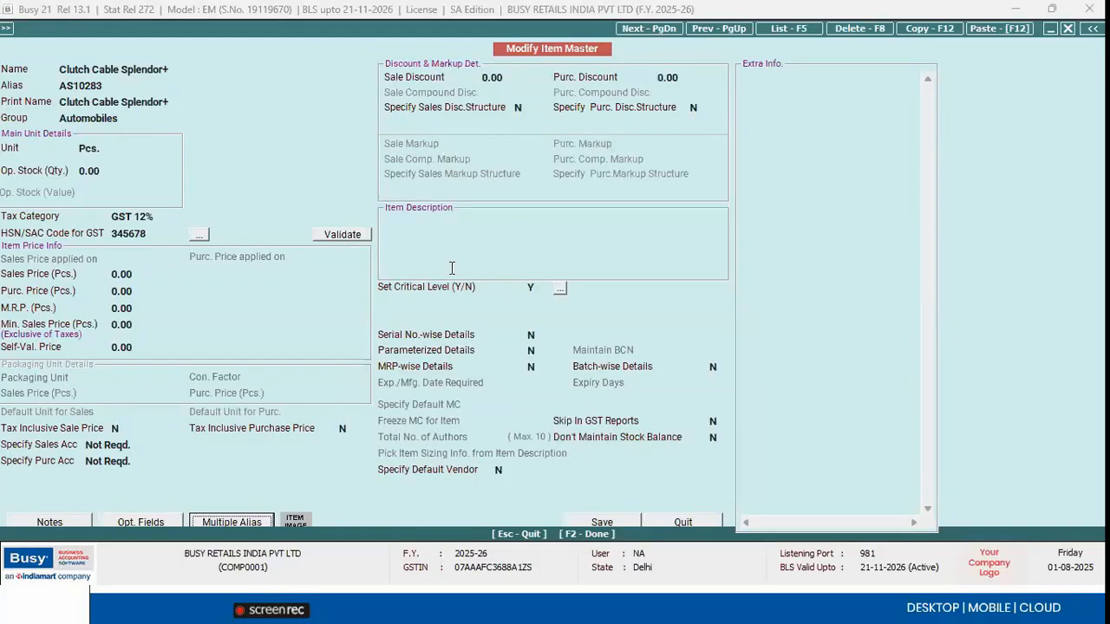
Step: Quit modifying the Clutch Cable Splendor+ item and return to the main screen
key(Escape)
click(595, 333)
key(Escape)
key(Escape)
key(Escape)
Step: Start bar-code printing from the item master using the Item format with 1 copy
key(Right)
key(Right)
key(Right)
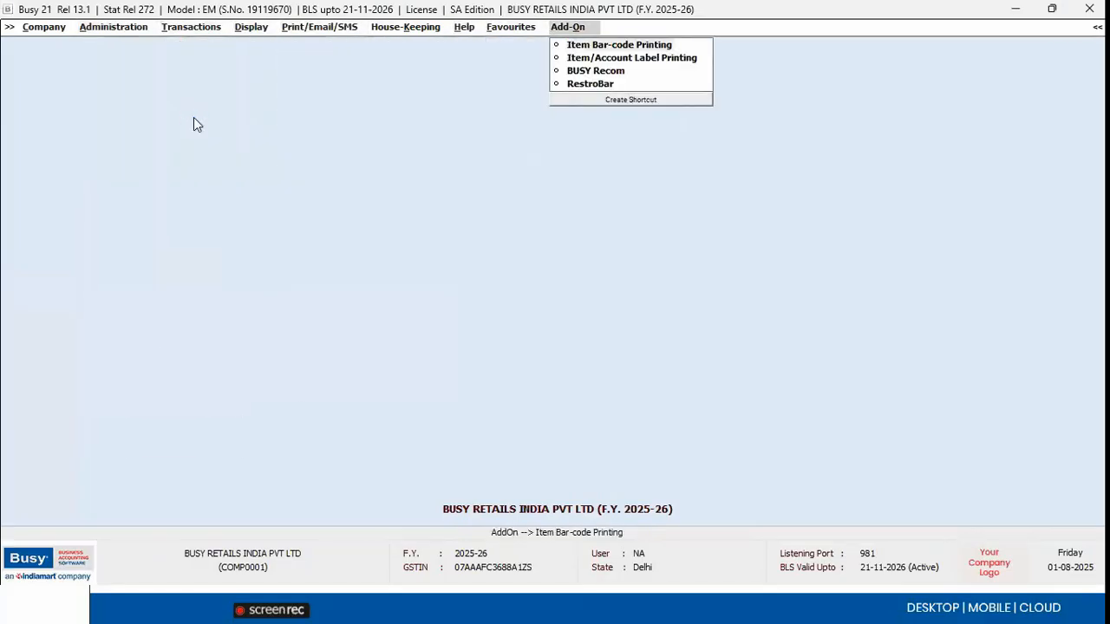
key(Return)
key(Down)
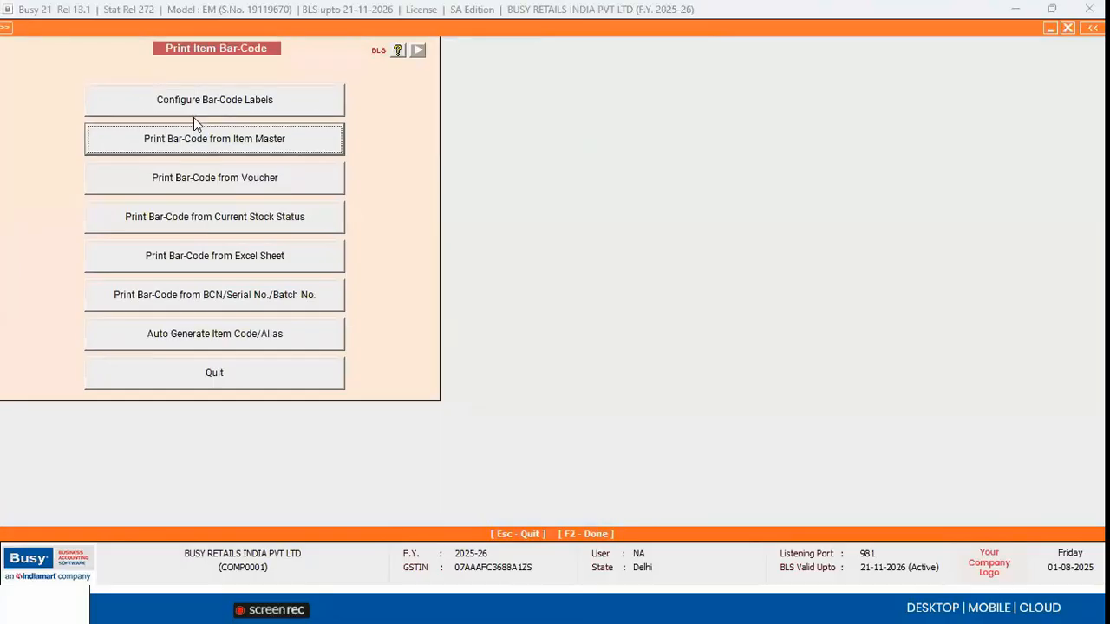
key(Return)
key(Down)
key(Down)
key(Down)
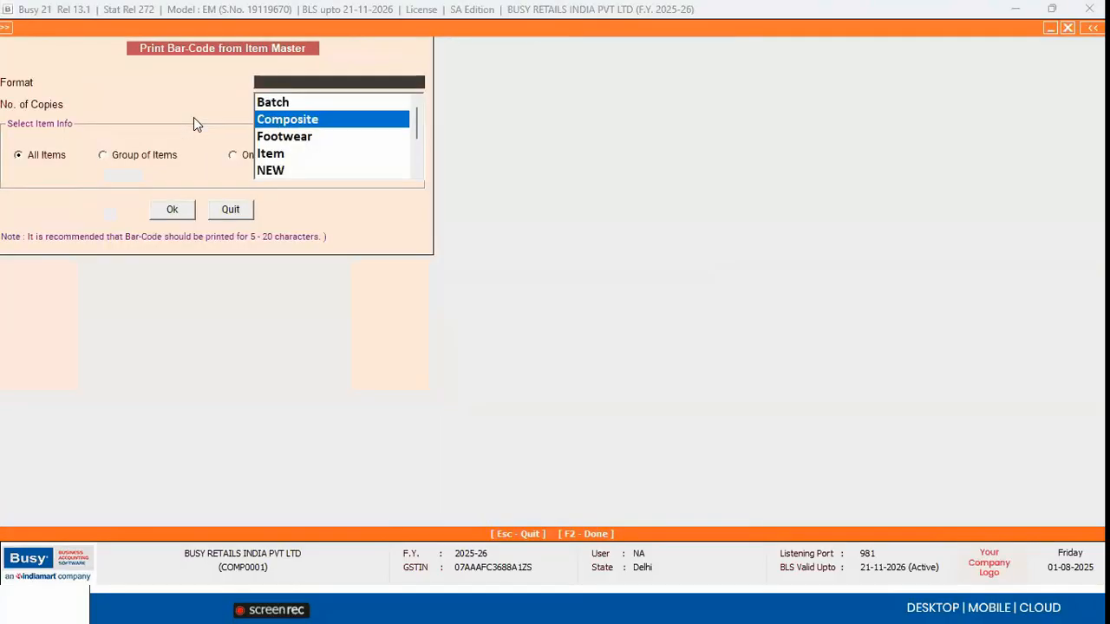
key(Return)
key(Return)
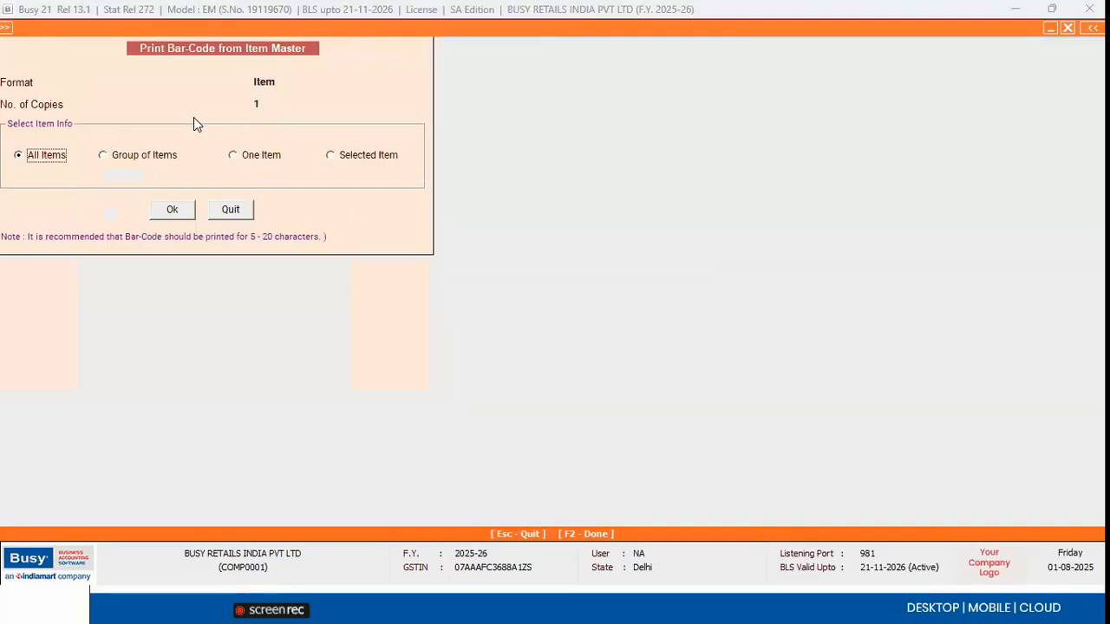
Step: Restrict the printing to one item, preview the label for Clutch Cable Splendor+, and close the preview
click(176, 210)
key(Escape)
click(234, 153)
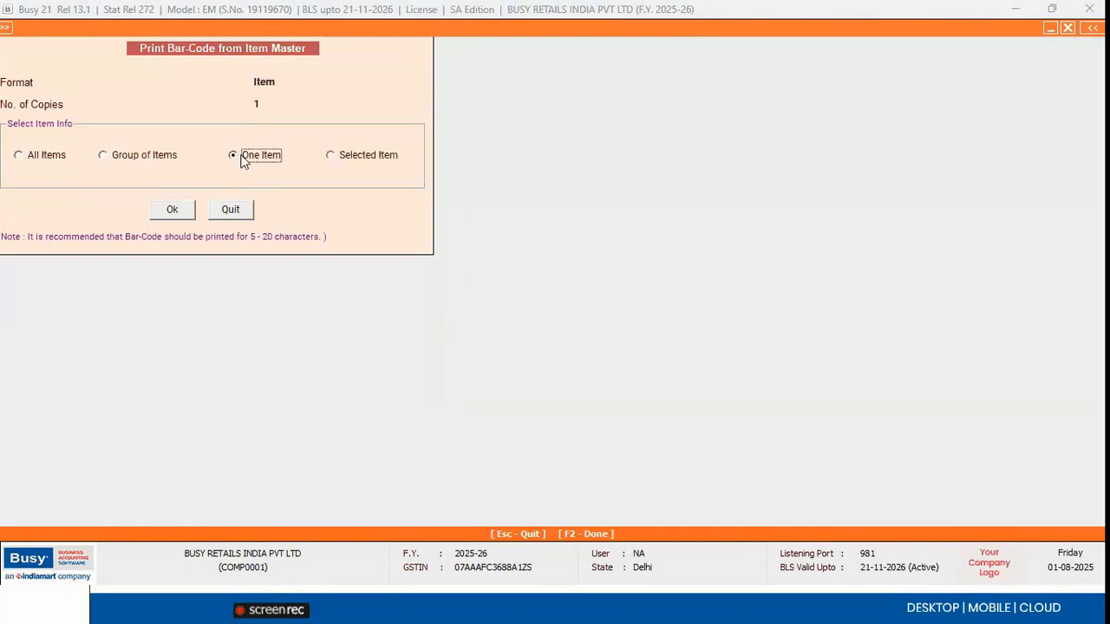
click(170, 215)
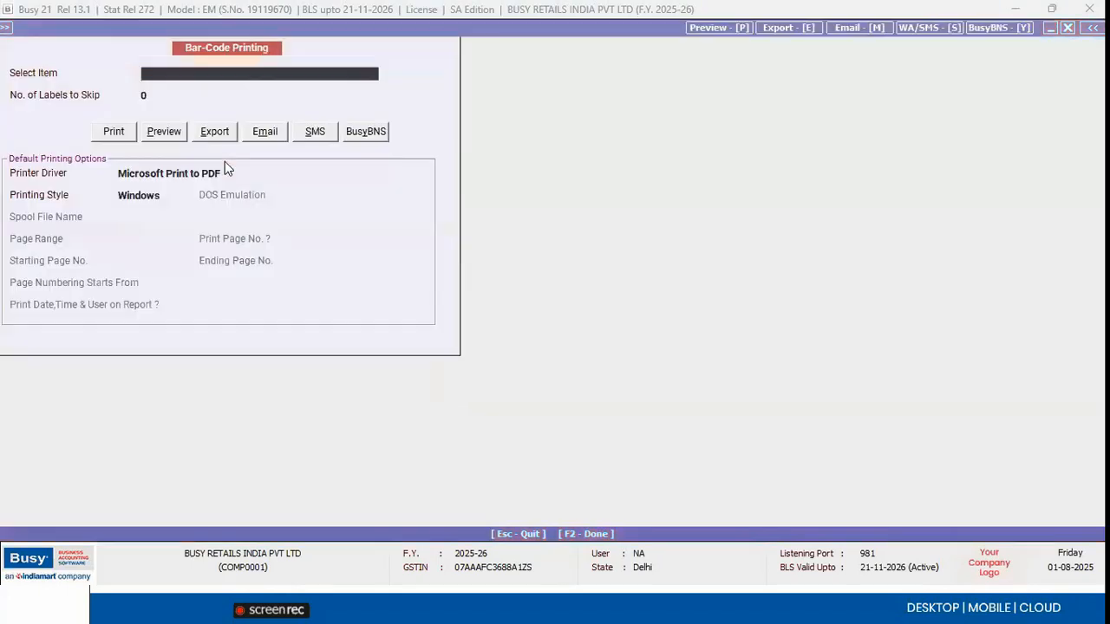
text(CL)
key(Return)
key(F2)
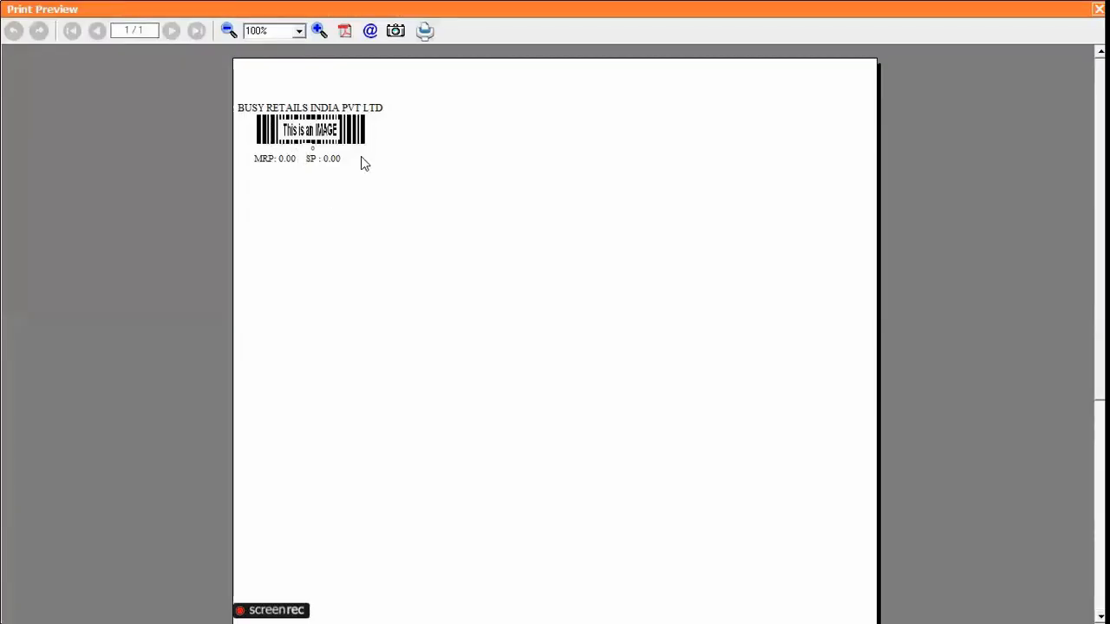
key(Escape)
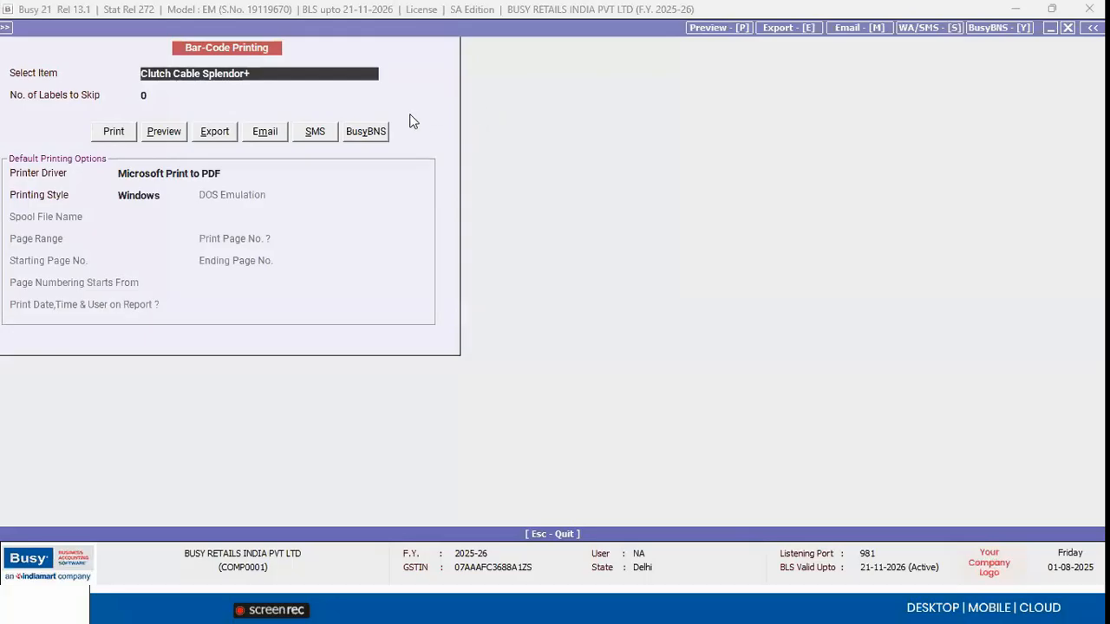
Step: Leave the bar-code printing and open the label configuration of the Item format
key(Escape)
key(Escape)
key(Escape)
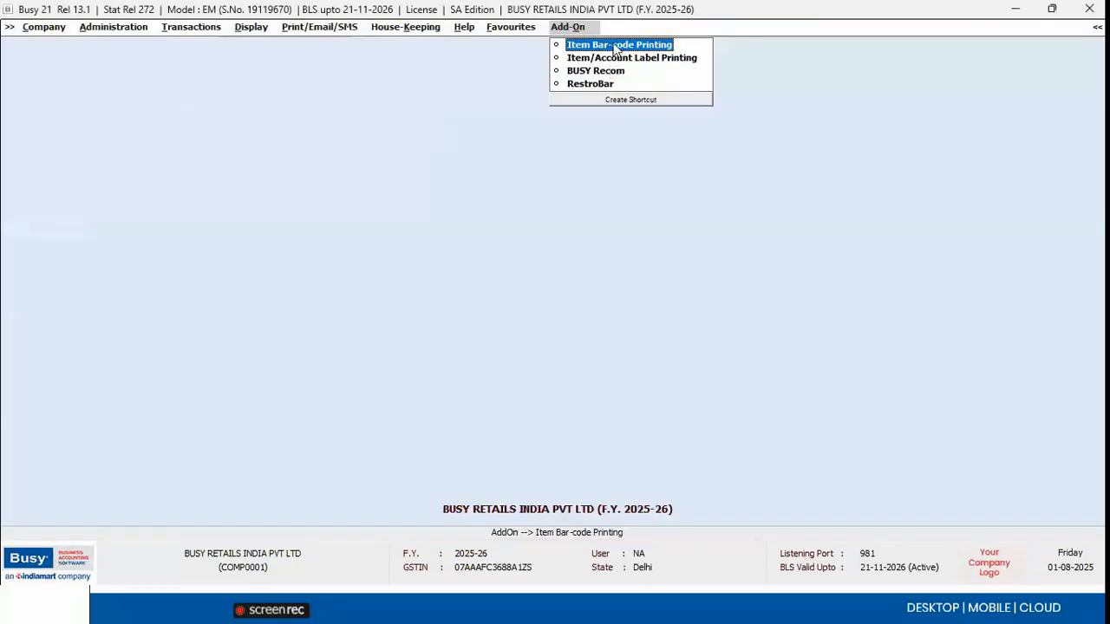
key(Return)
click(250, 113)
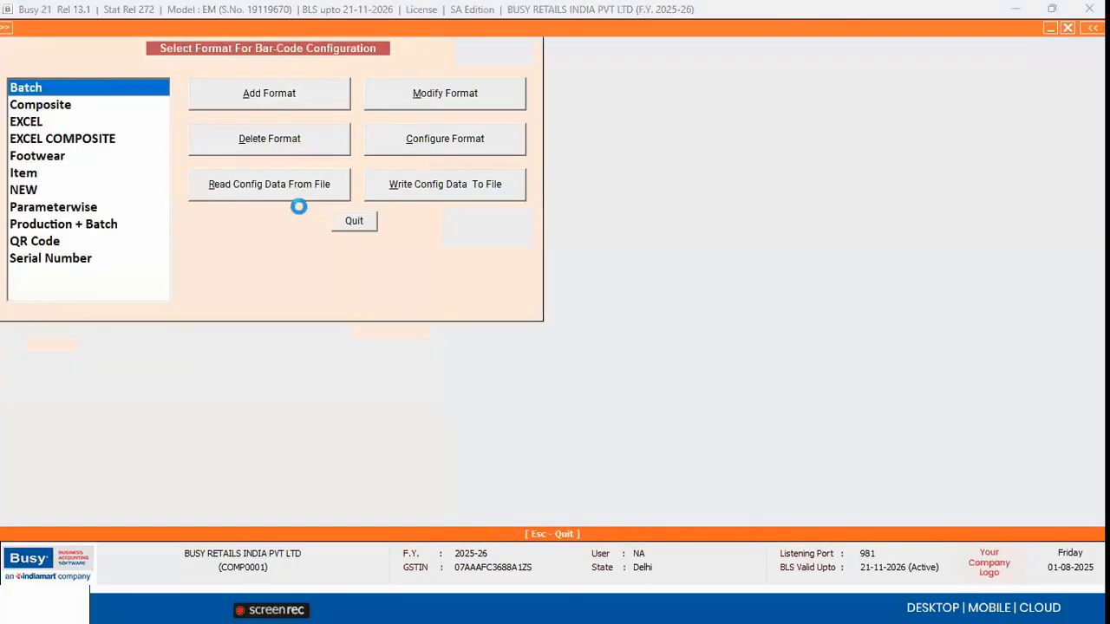
click(32, 175)
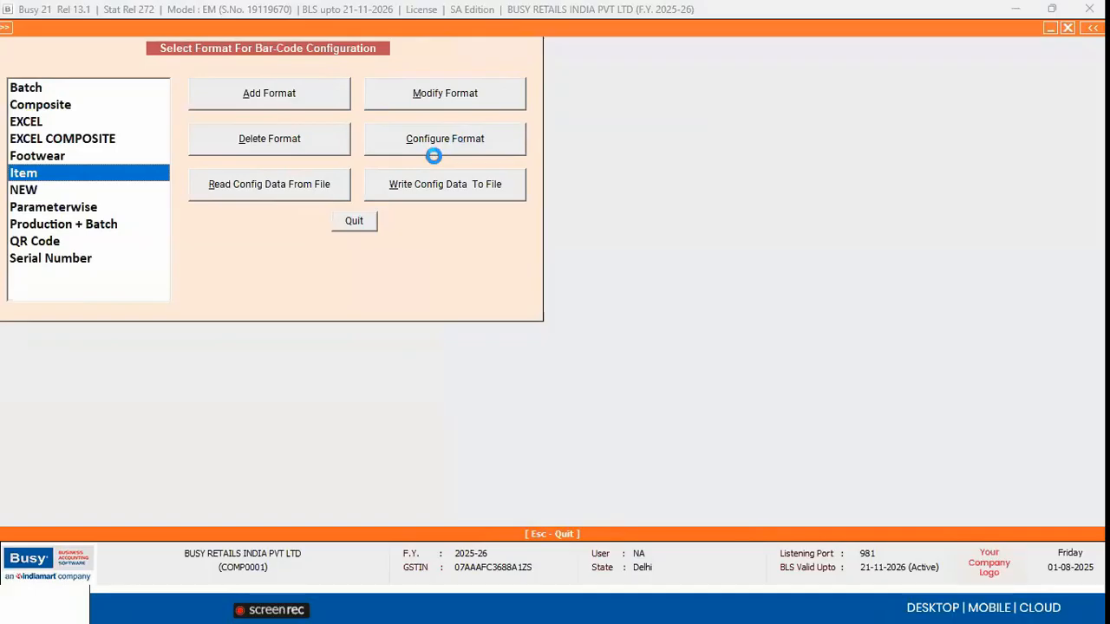
click(438, 146)
click(541, 408)
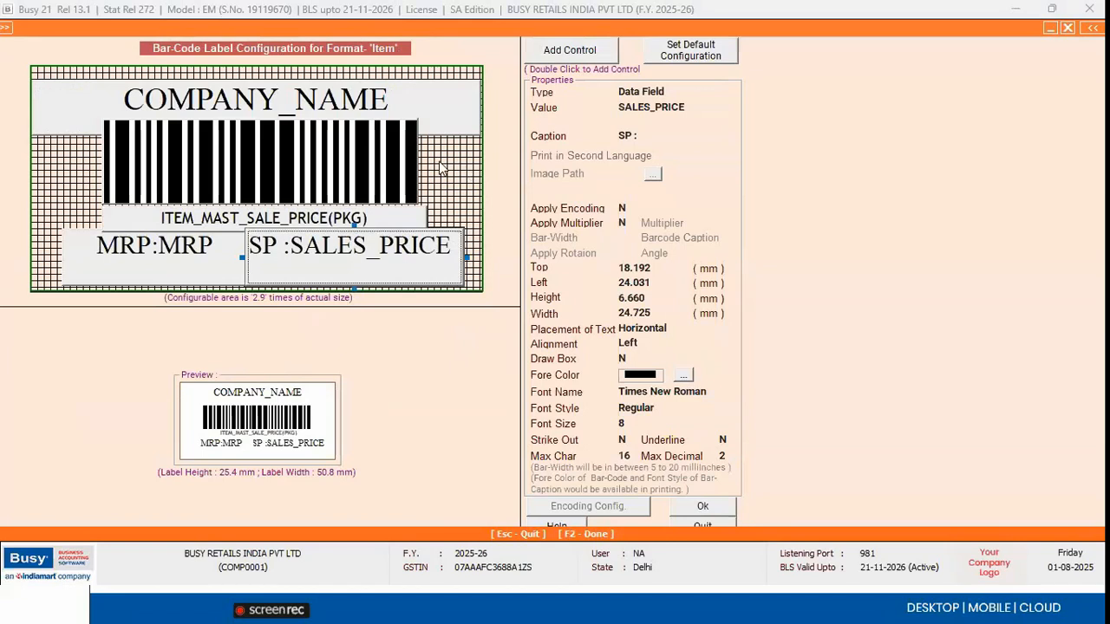
Step: Set the value of the Item label's bar-code control to ITEM_ALIAS3 and confirm the label configuration
click(270, 186)
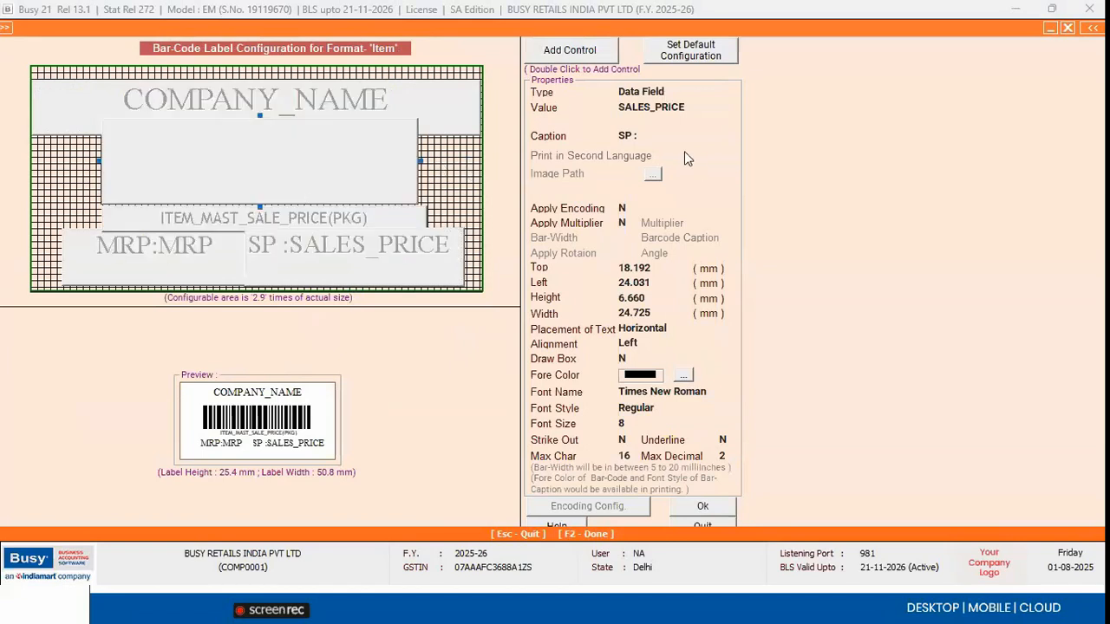
click(685, 108)
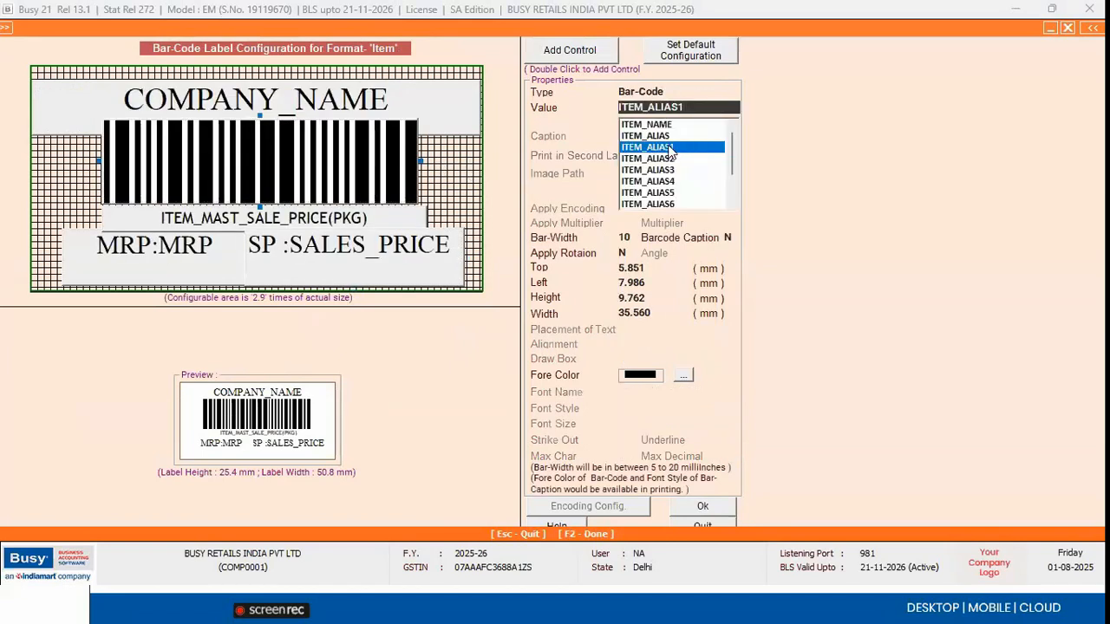
click(670, 161)
click(690, 109)
click(672, 171)
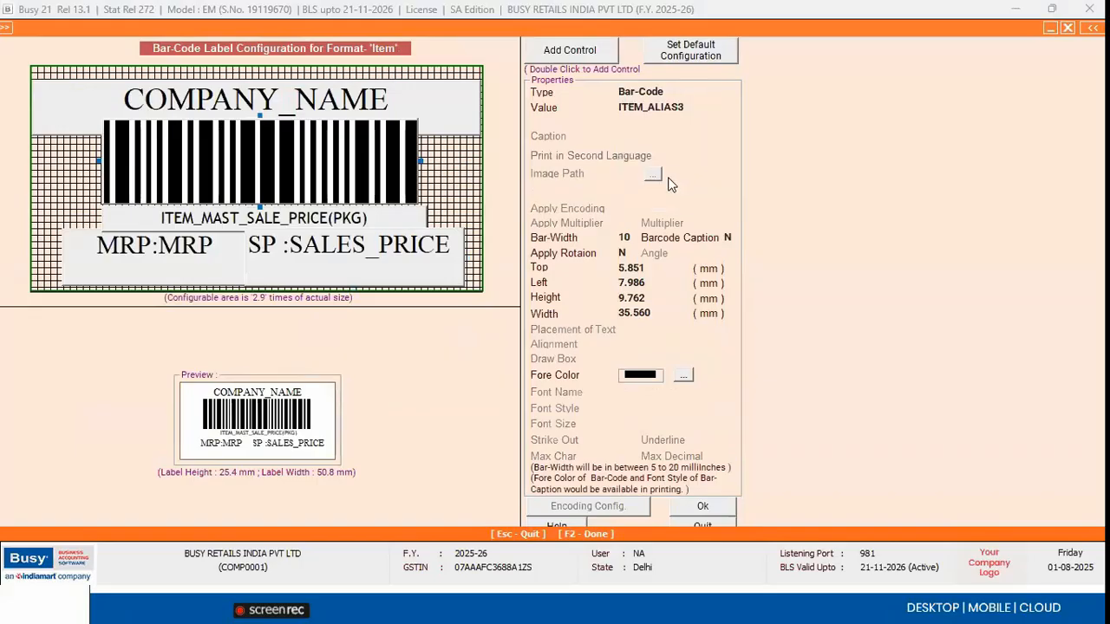
click(689, 109)
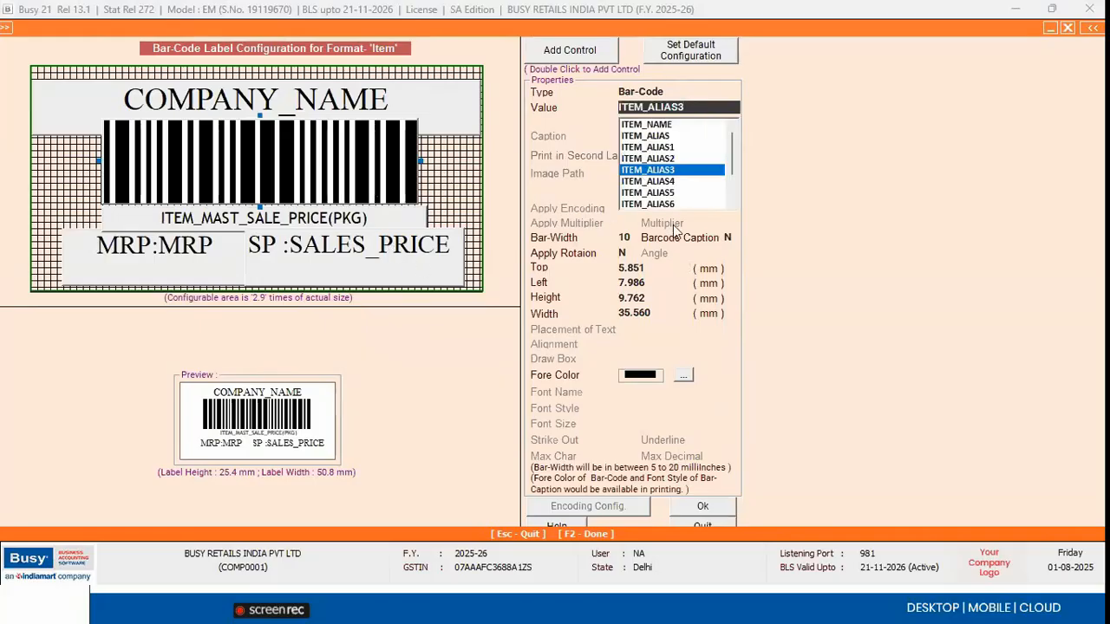
click(706, 502)
key(Return)
Step: Leave the format selection and bar-code printing for the main screen, and switch to the presentation slides
key(Escape)
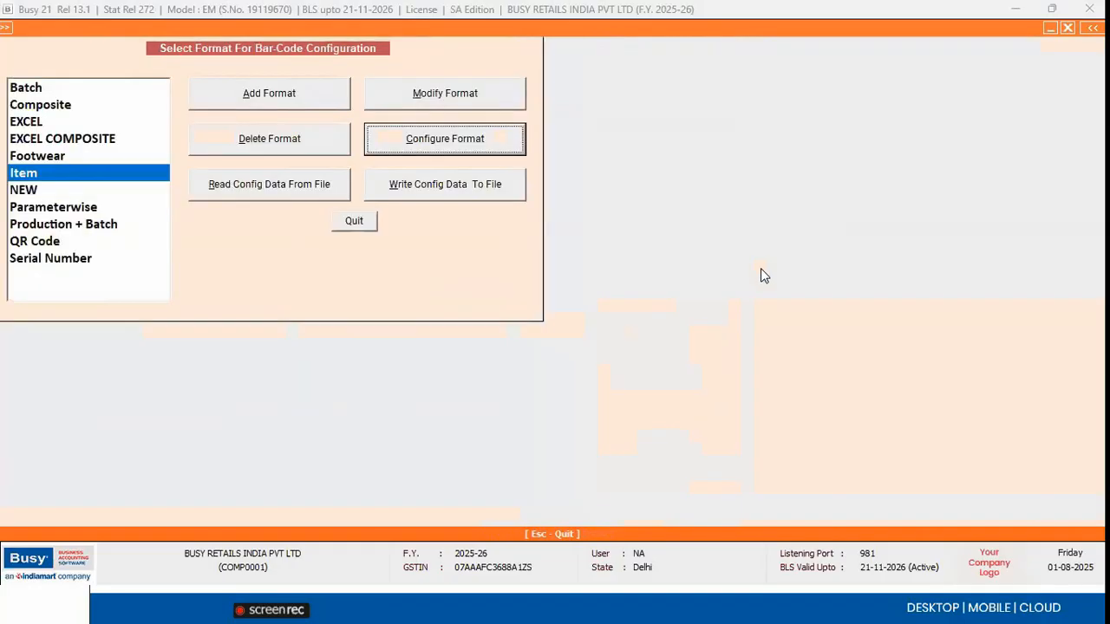
key(Escape)
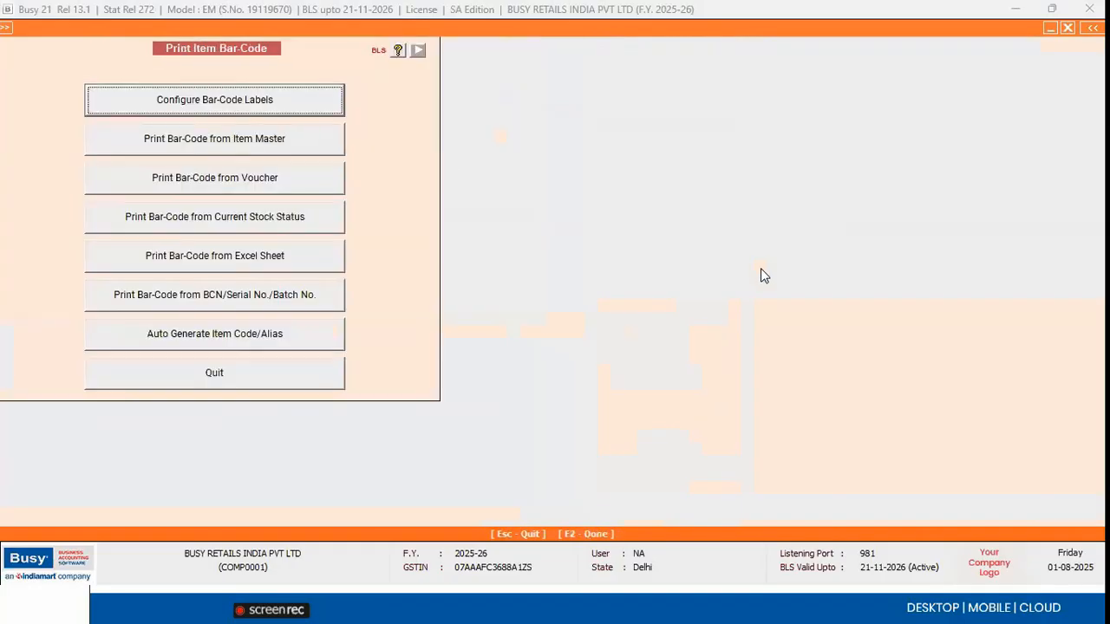
key(Escape)
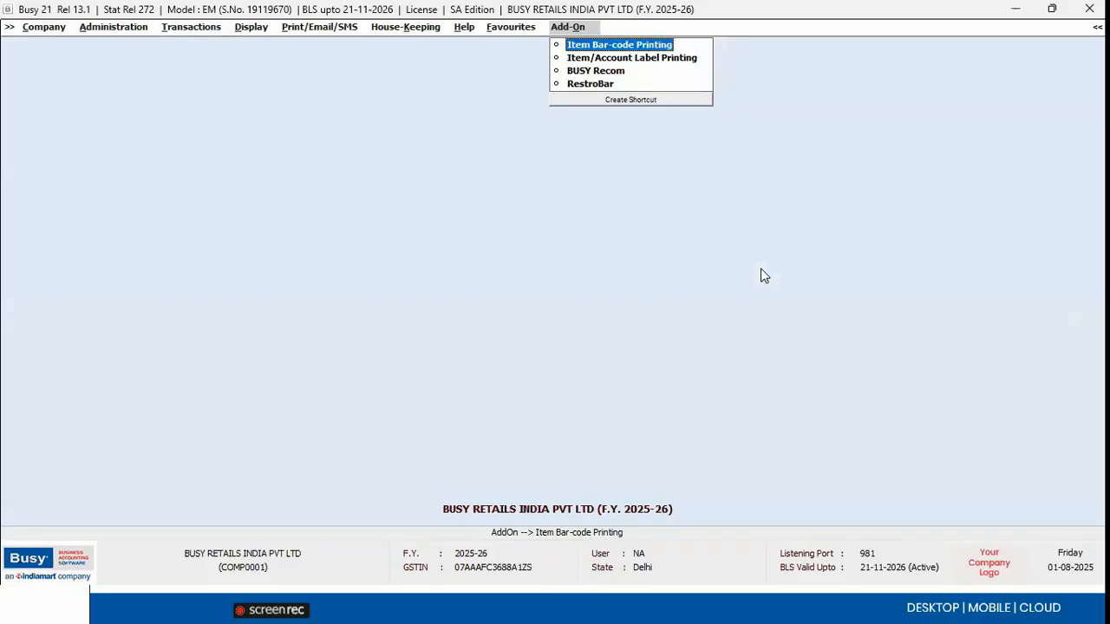
key(alt+Tab)
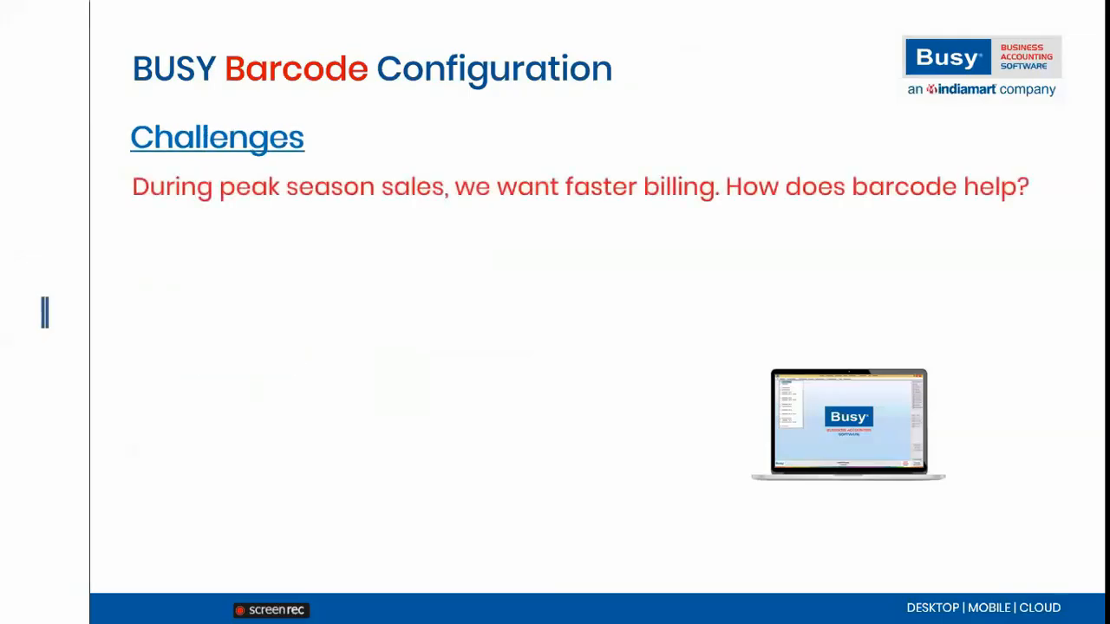
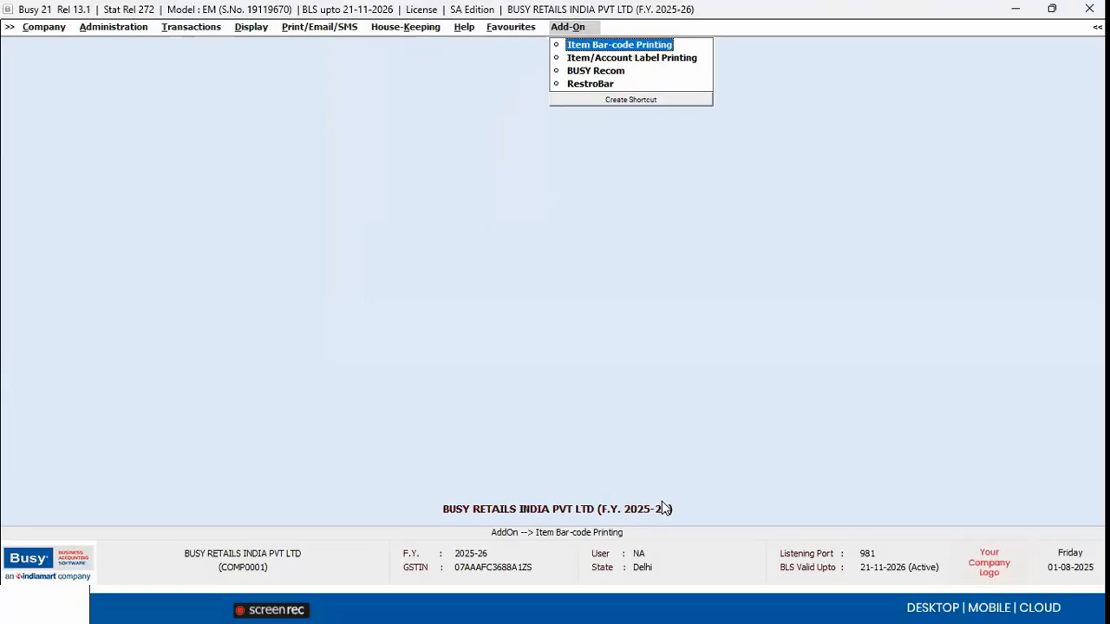
Step: Open item bar-code printing and start printing from the item master with the Item format and 1 copy
key(Return)
key(Down)
key(Return)
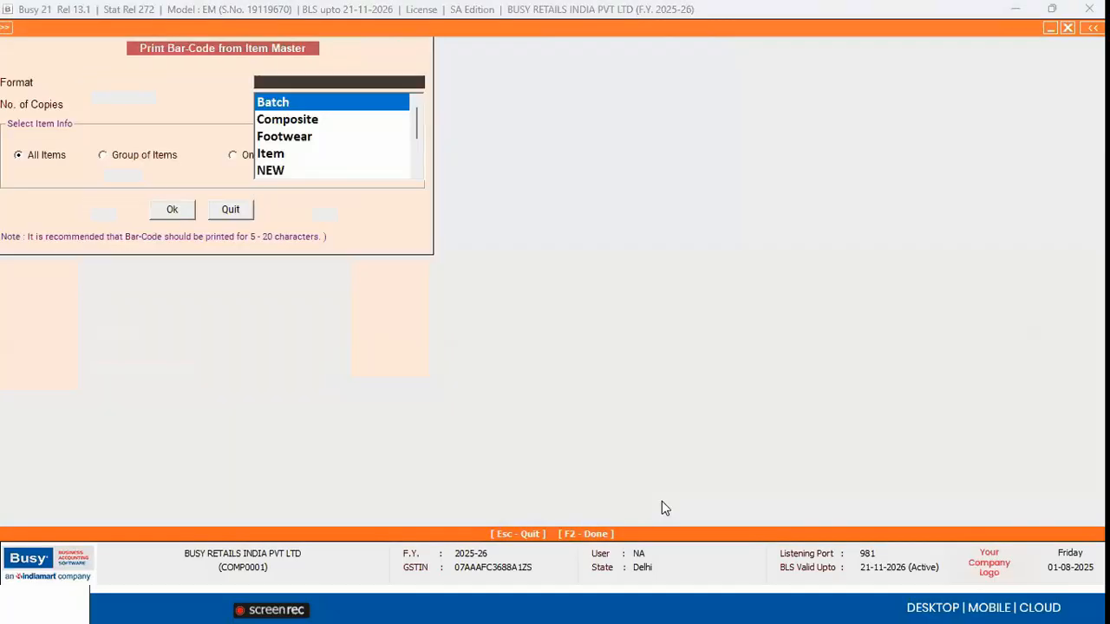
text(I)
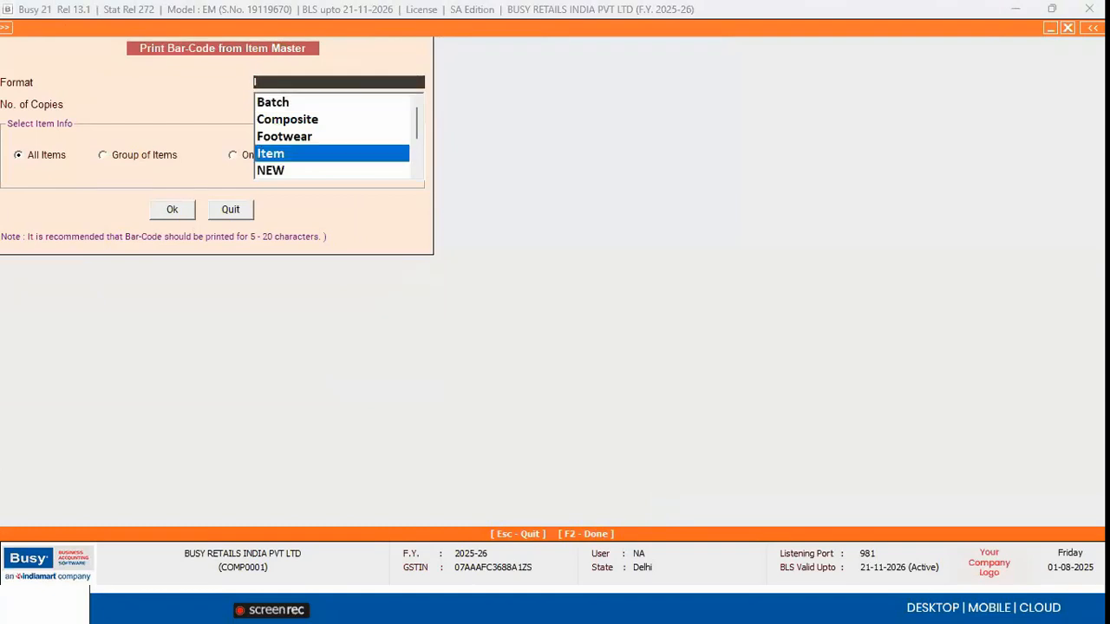
key(Return)
key(Return)
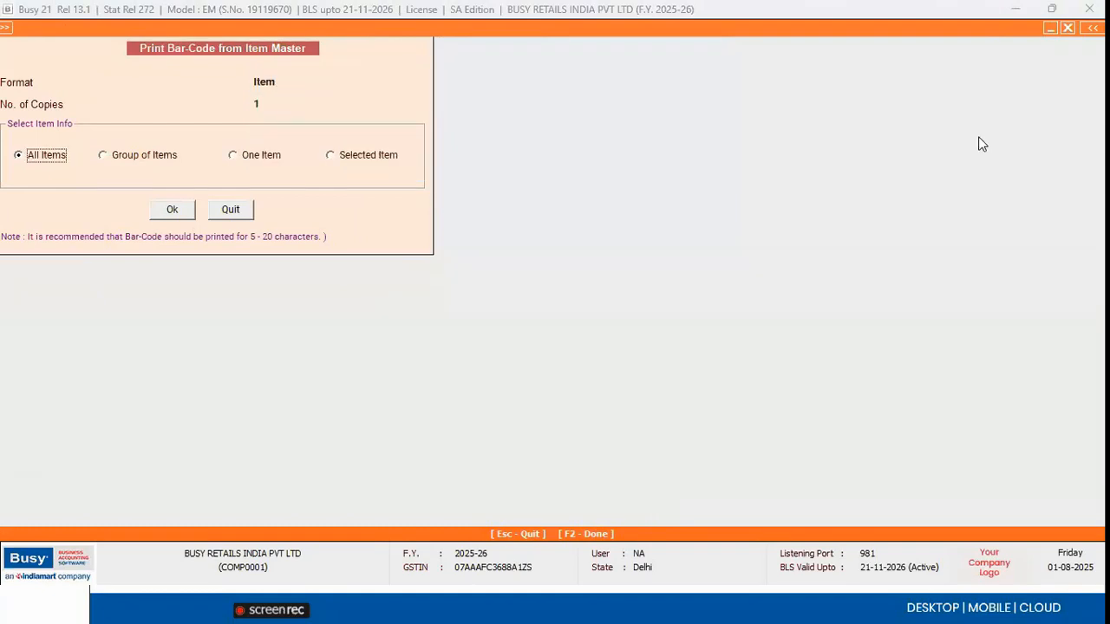
Step: Restrict the printing to one item, preview its label enlarged, and leave the item master printing
click(236, 156)
click(182, 209)
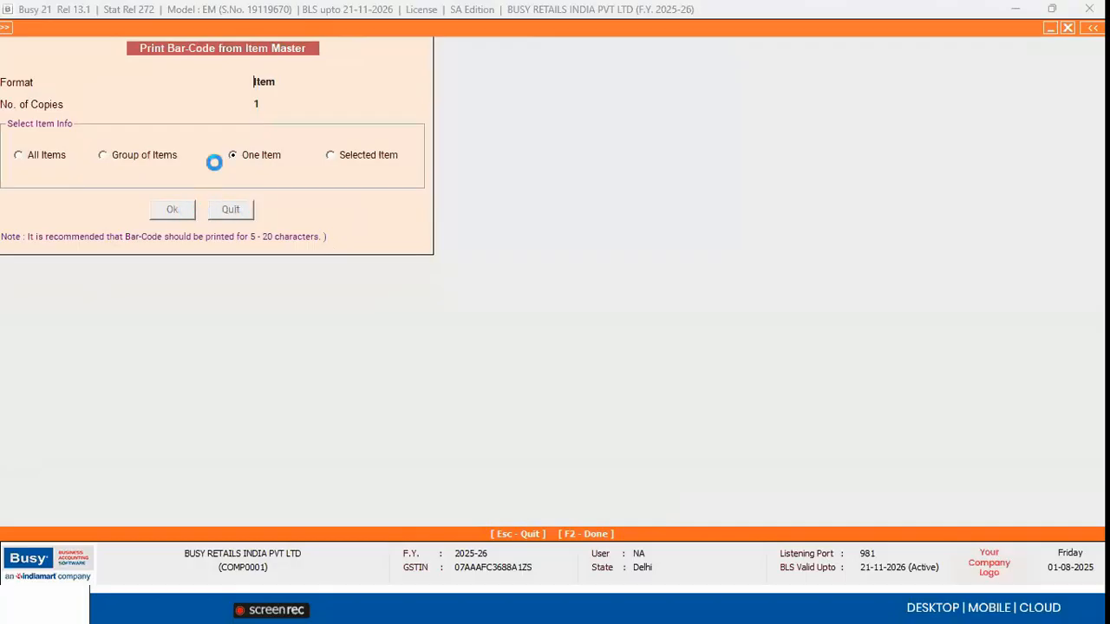
key(p)
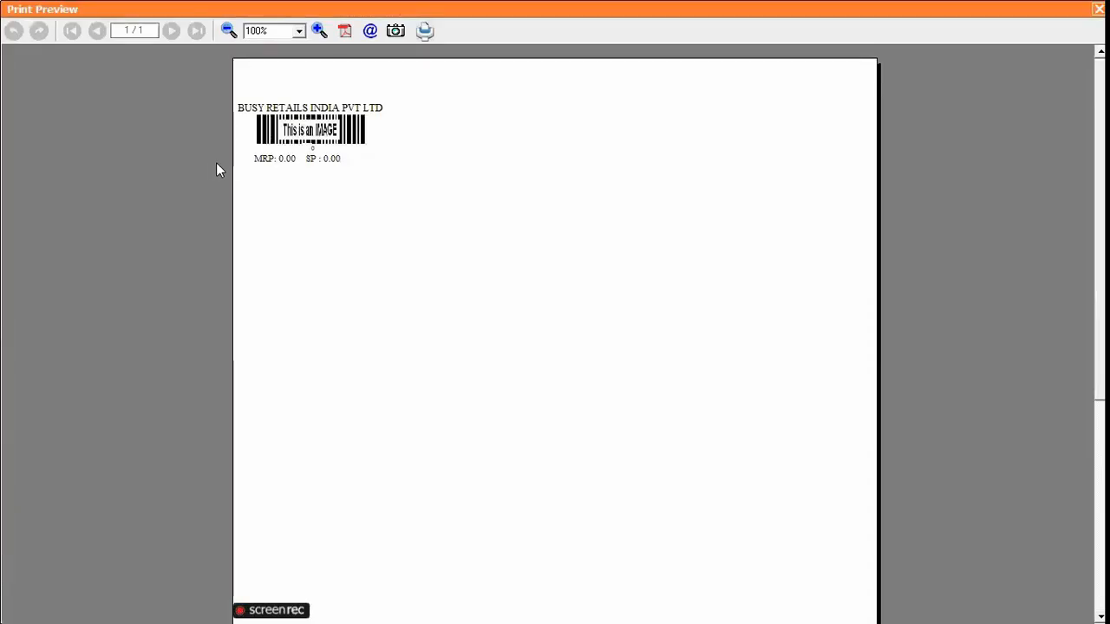
click(319, 30)
click(319, 31)
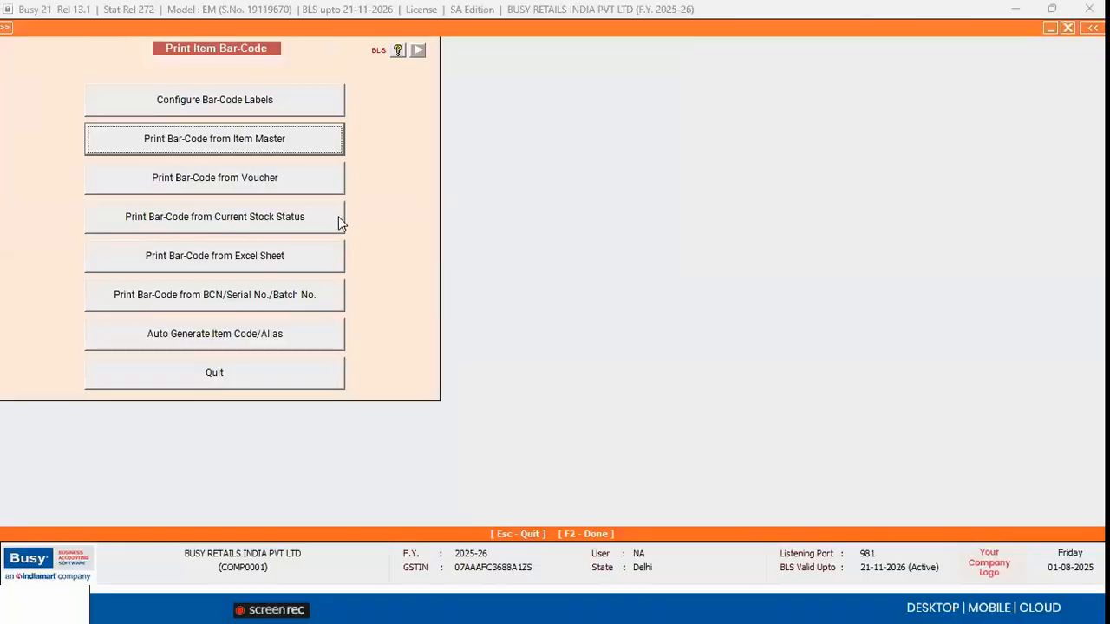
Step: Start bar-code printing from vouchers with the Purchase voucher type and all voucher series
click(284, 190)
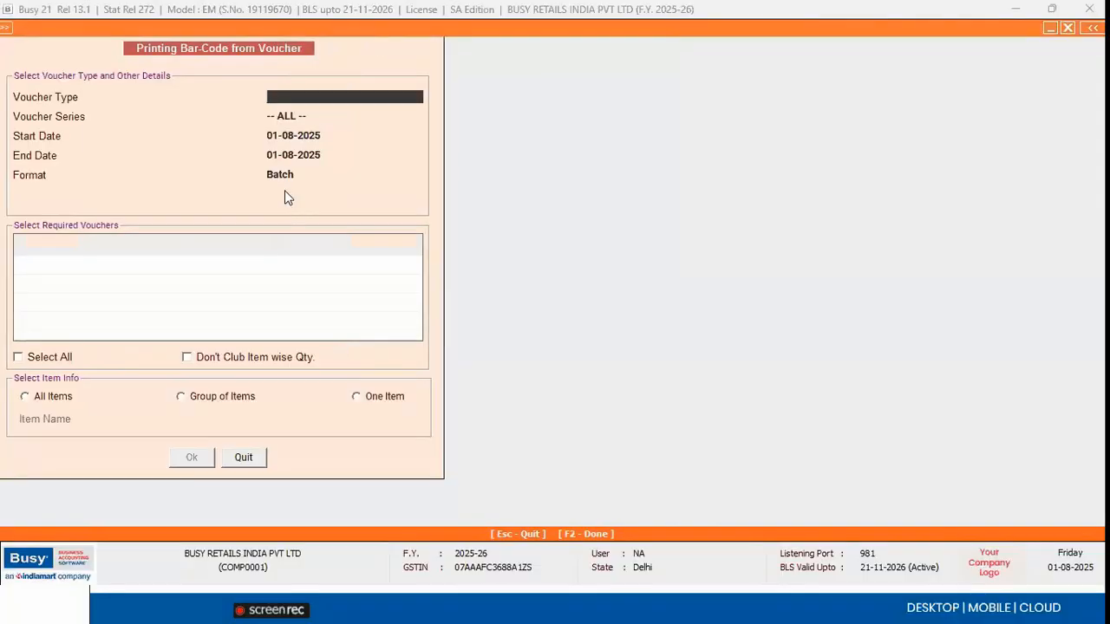
text(PU)
key(Down)
key(Down)
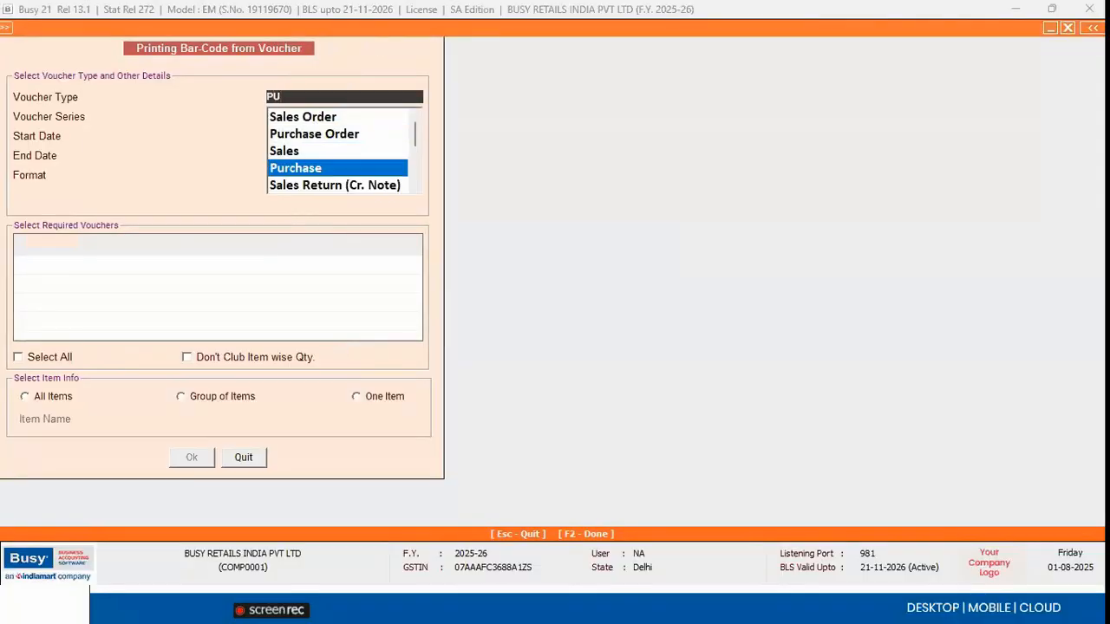
key(Return)
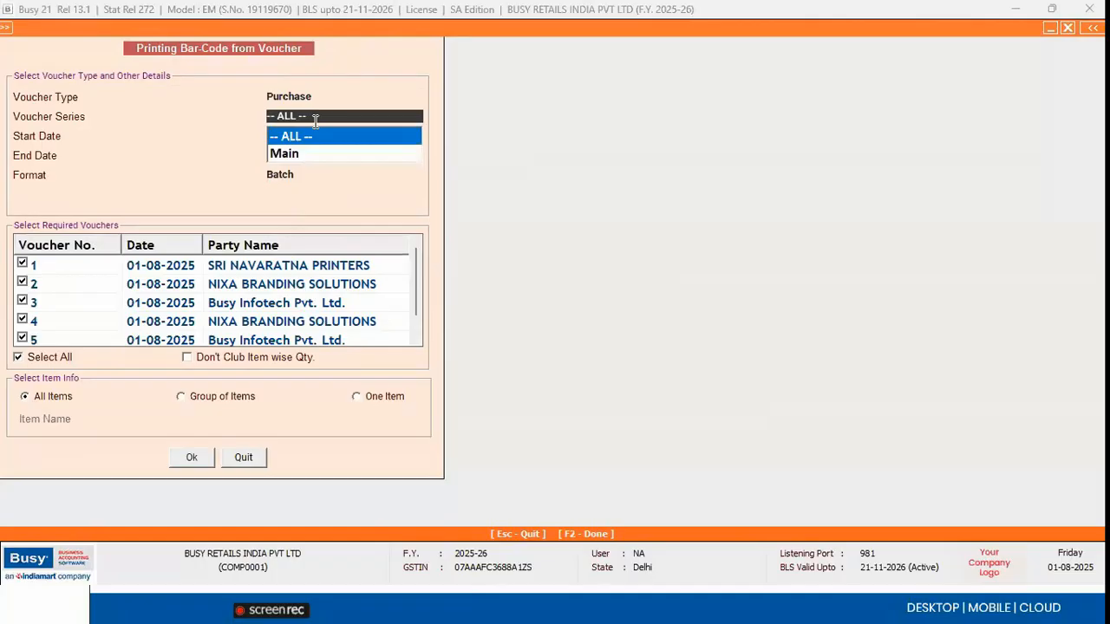
key(Return)
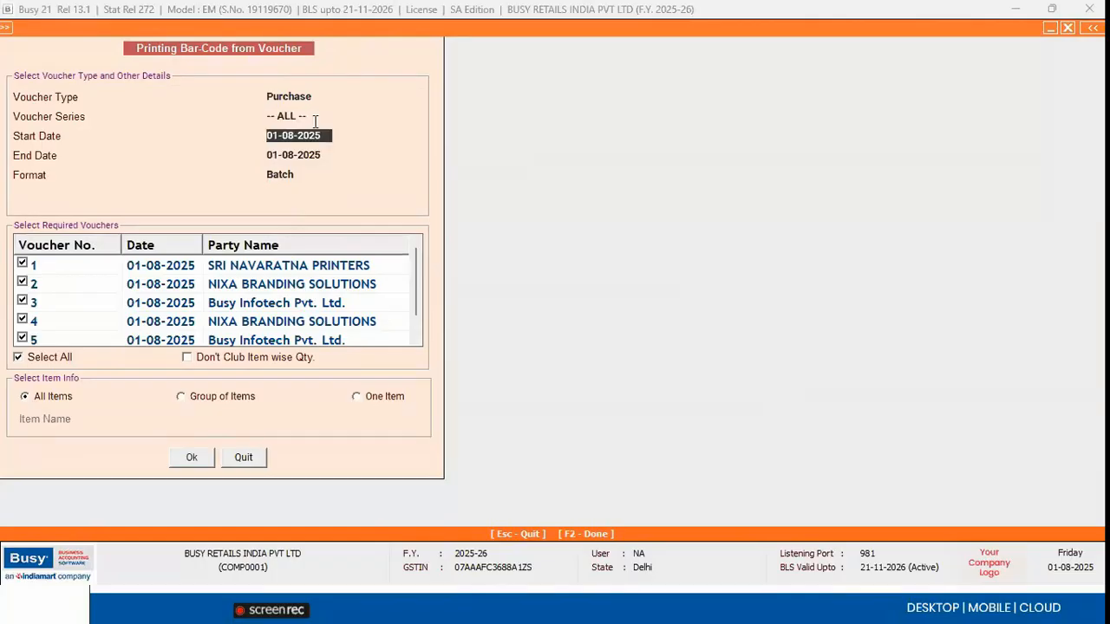
Step: Select only purchase voucher 1, preview its labels in the Batch format, and quit the voucher printing
click(19, 357)
click(22, 263)
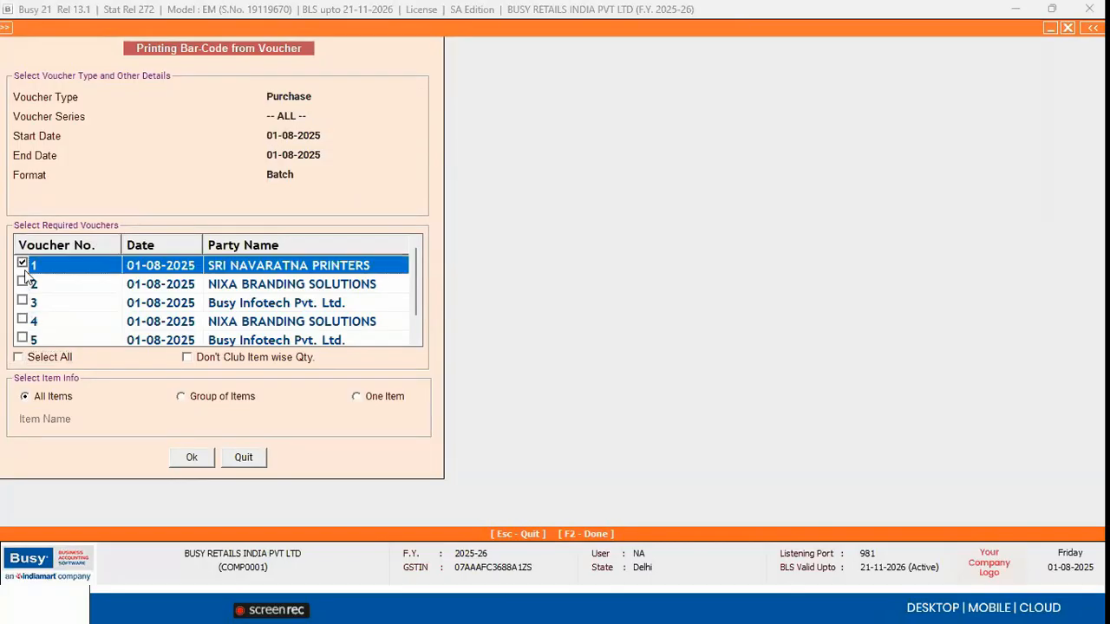
click(191, 458)
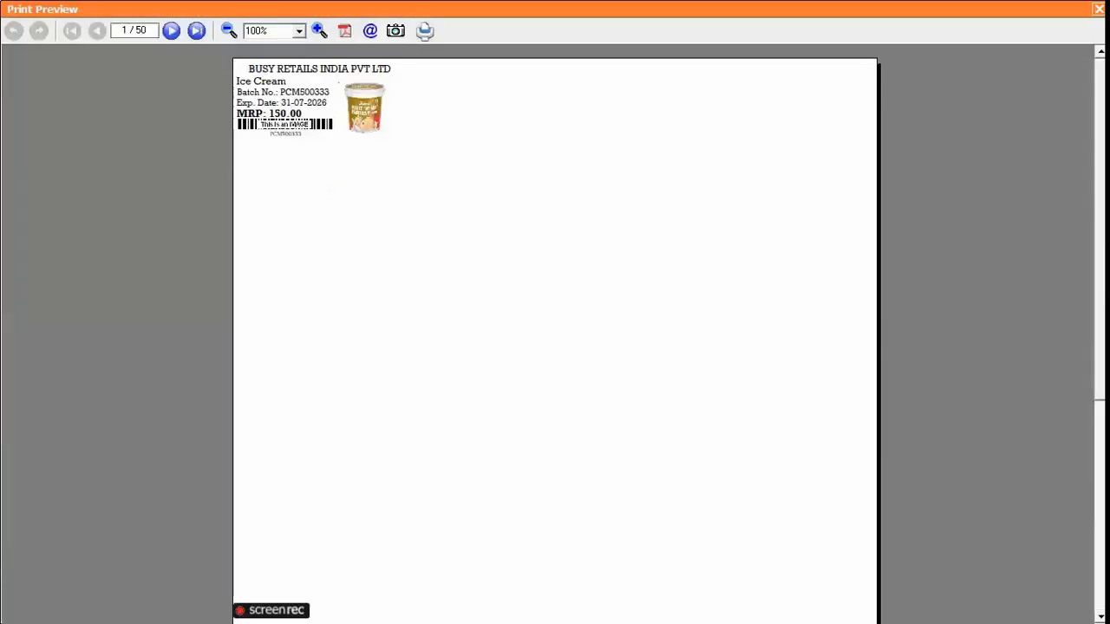
click(1099, 10)
key(Escape)
key(Escape)
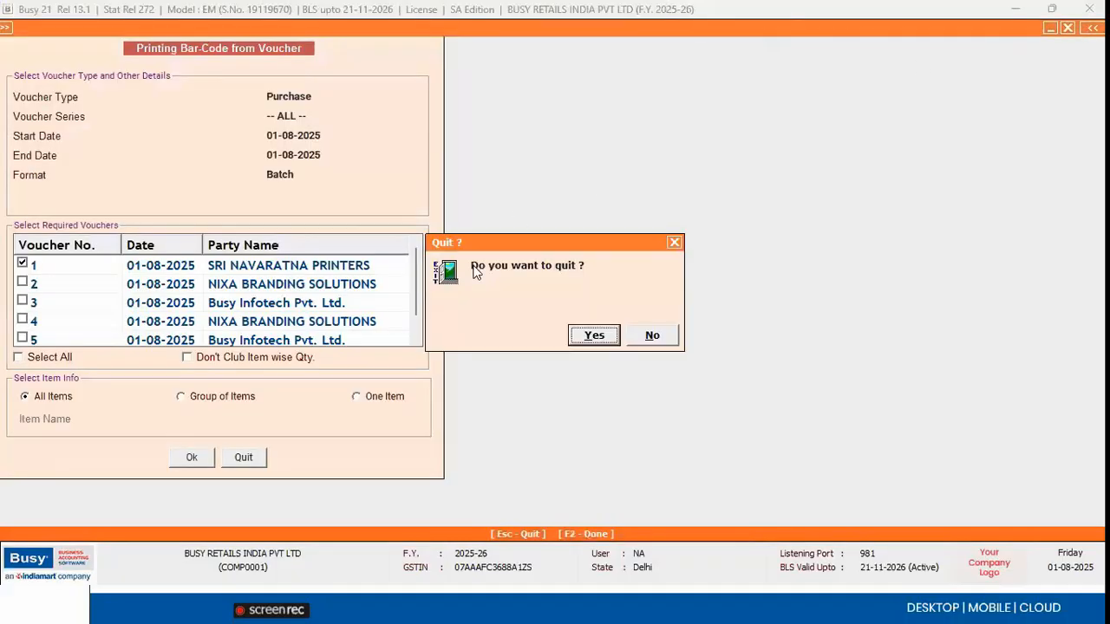
key(Return)
Step: Preview the Batch format labels of all items from the current stock status, and quit that printing
click(255, 223)
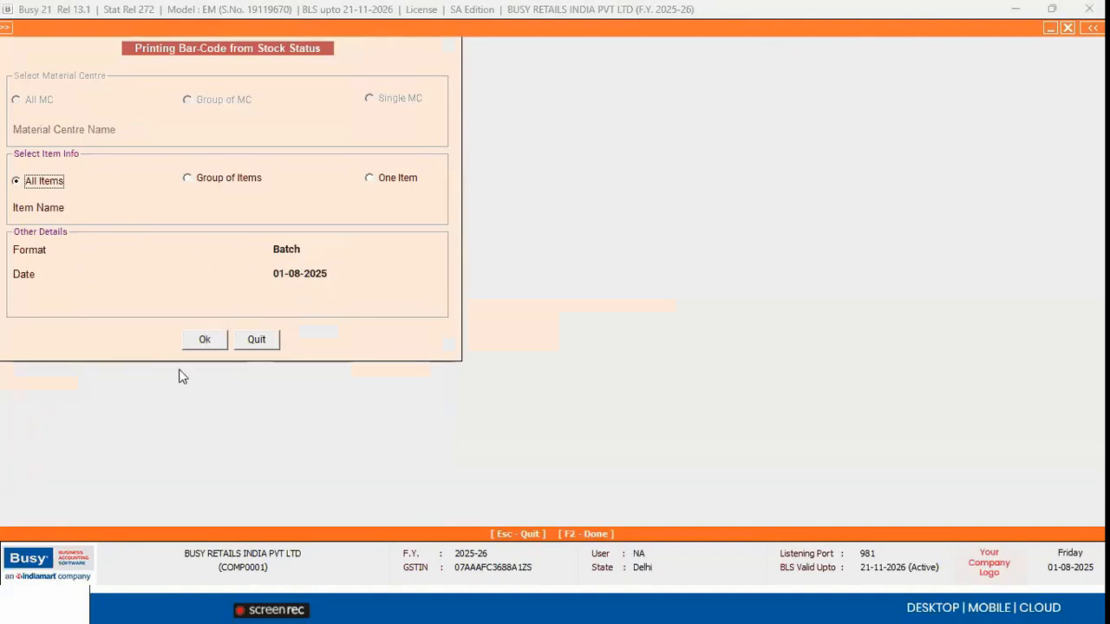
click(203, 339)
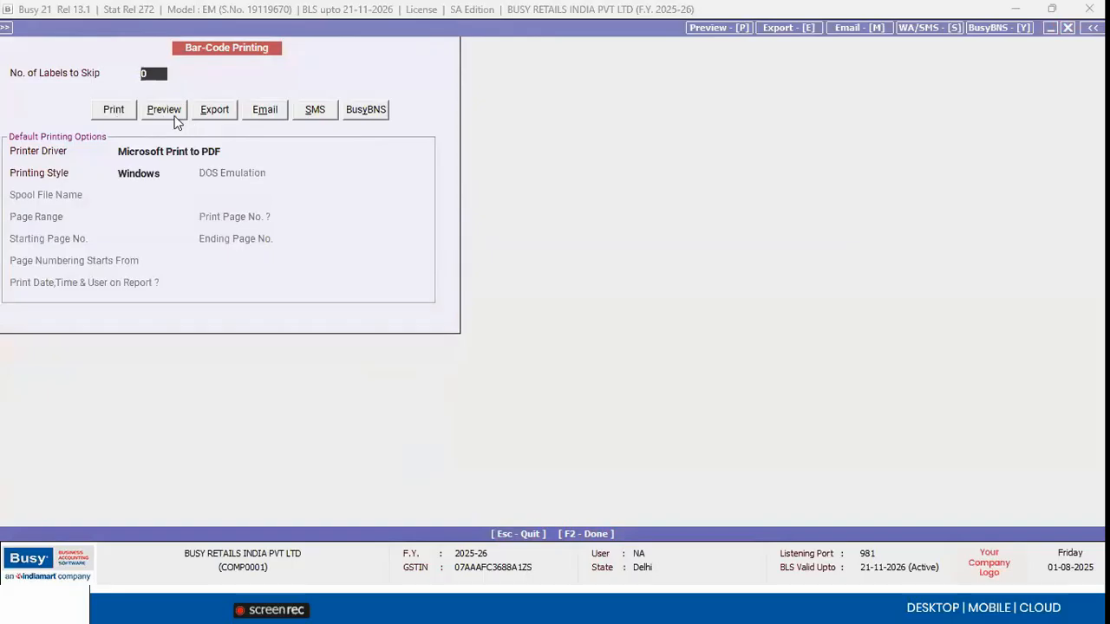
click(165, 110)
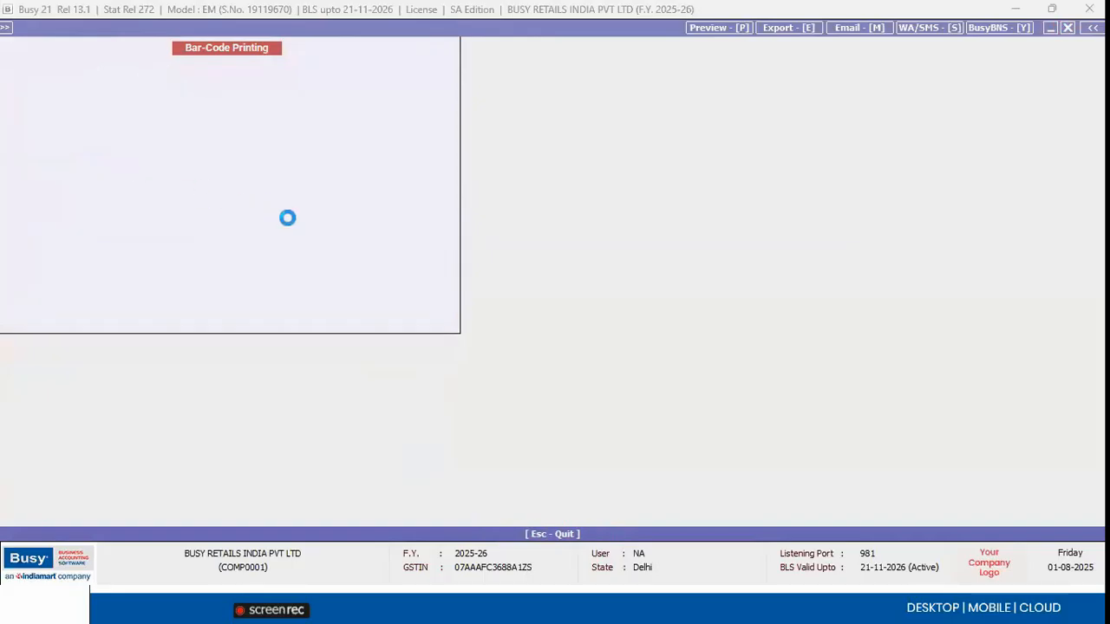
key(Escape)
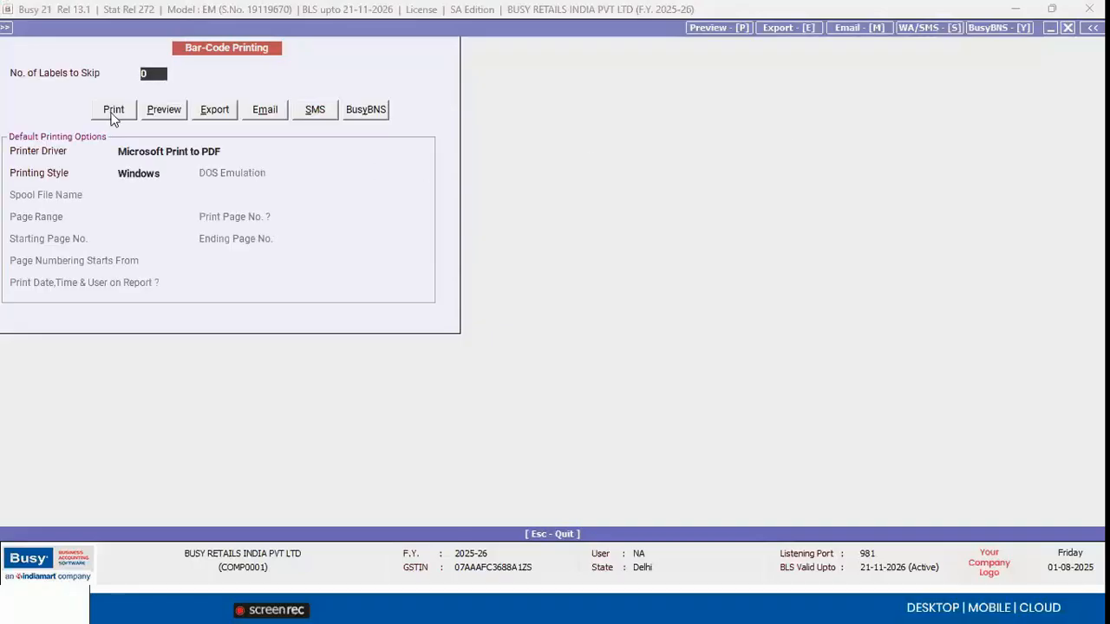
key(Escape)
key(Escape)
key(Escape)
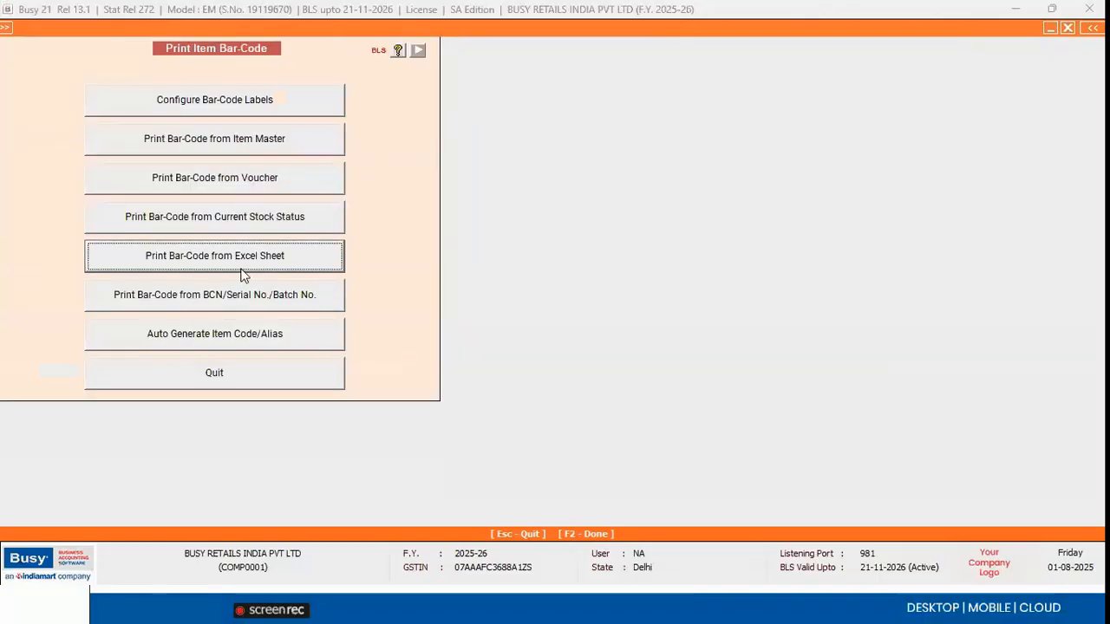
Step: Start bar-code printing from an Excel sheet with the EXCEL format, and switch to Excel to examine the item names, aliases and rates in Sheet1
click(243, 274)
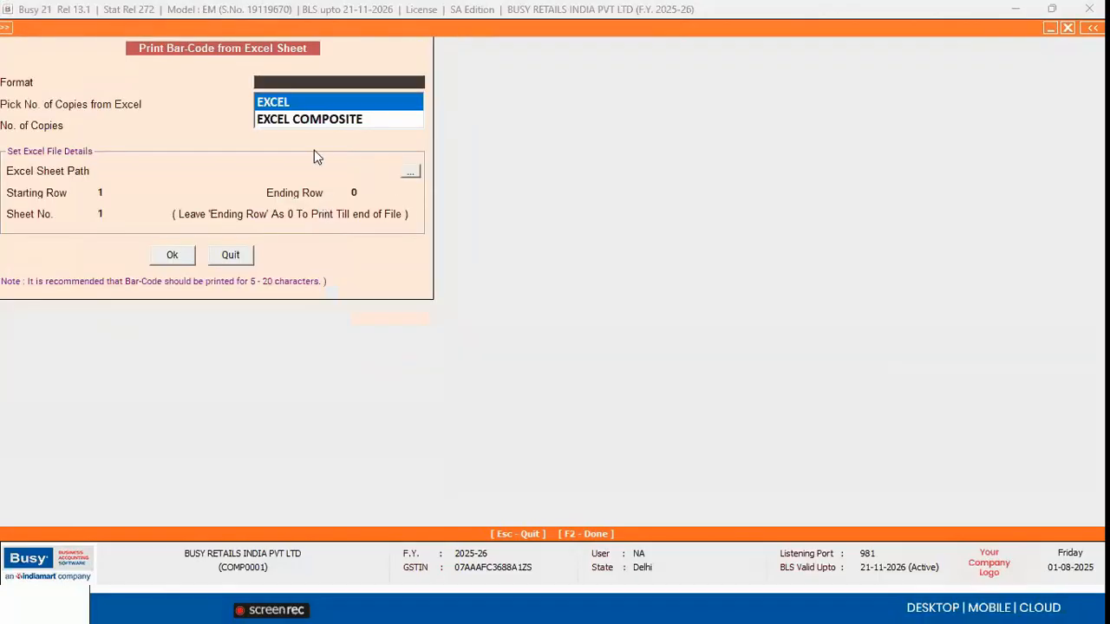
key(Return)
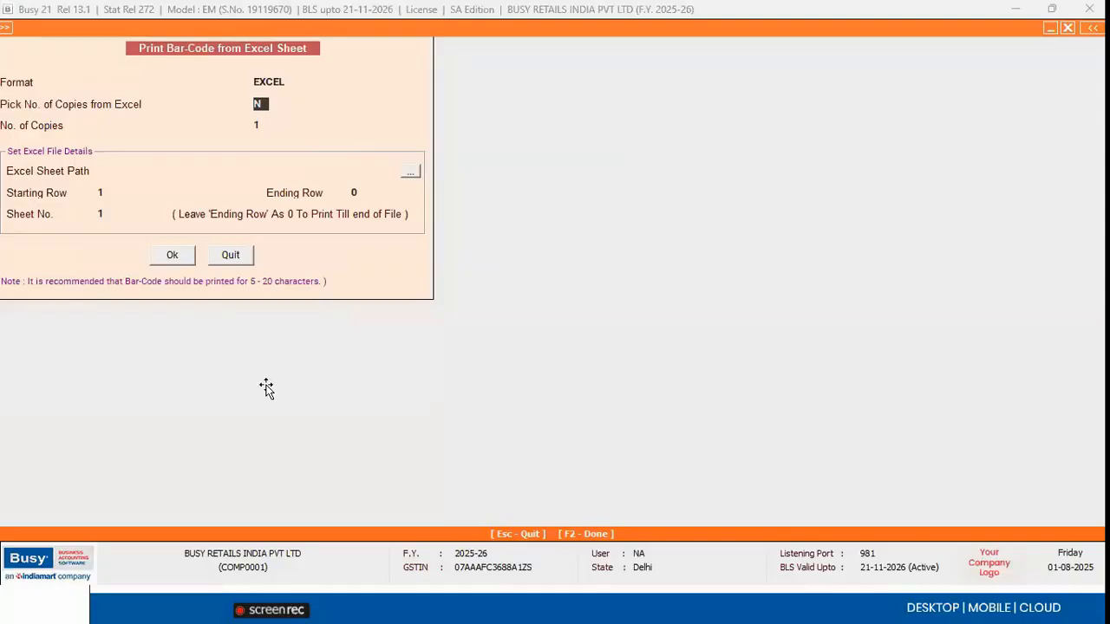
key(alt+Tab)
drag(504, 178, 480, 71)
click(260, 446)
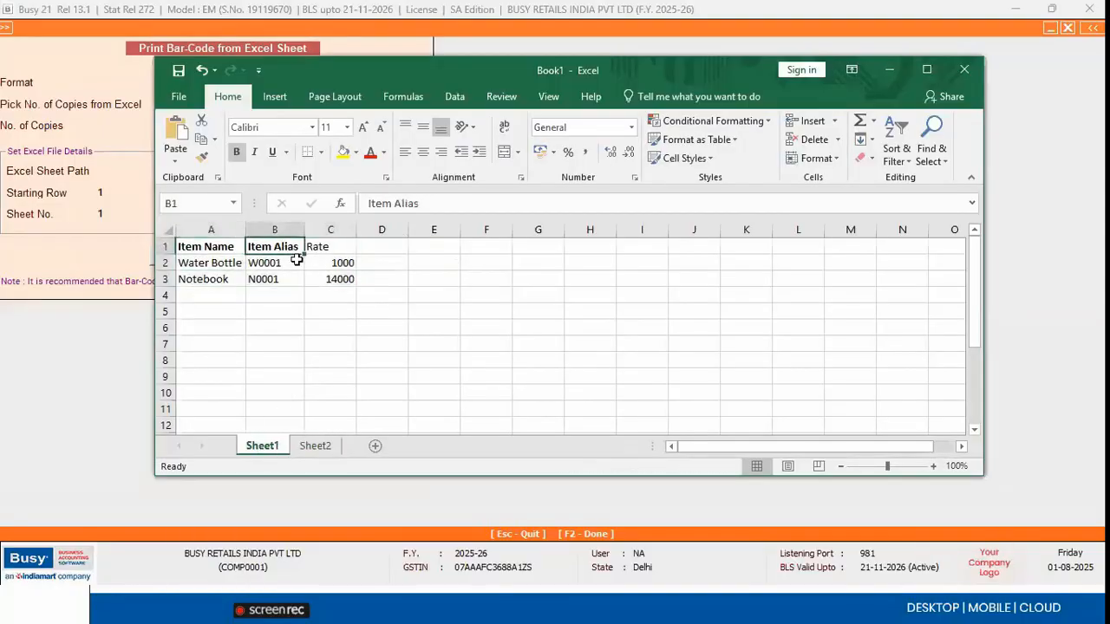
key(Right)
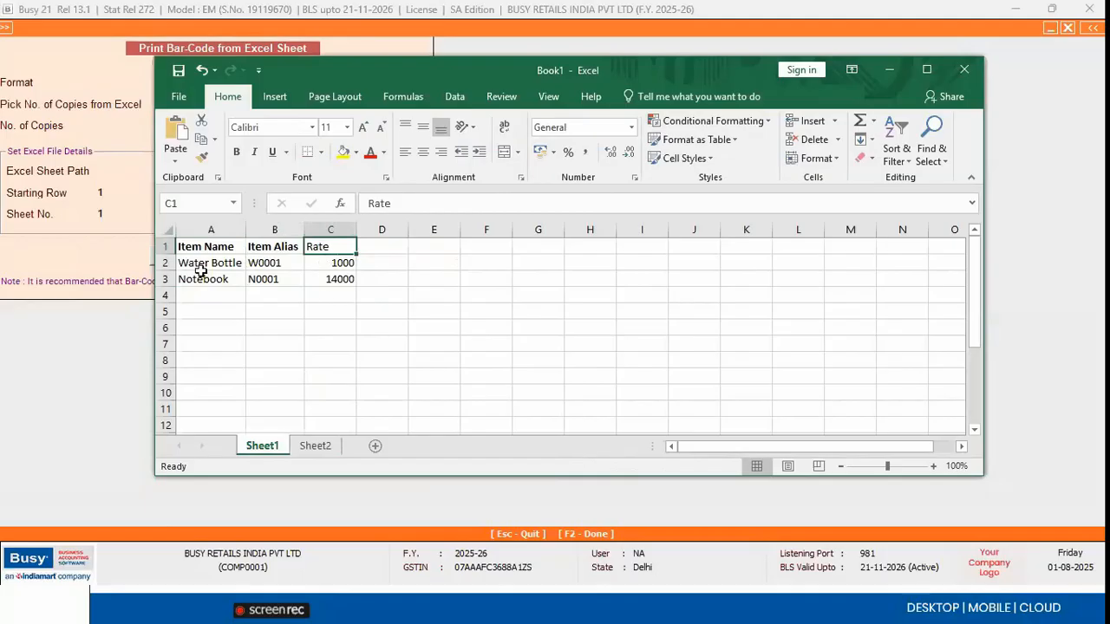
click(264, 262)
shift+click(275, 278)
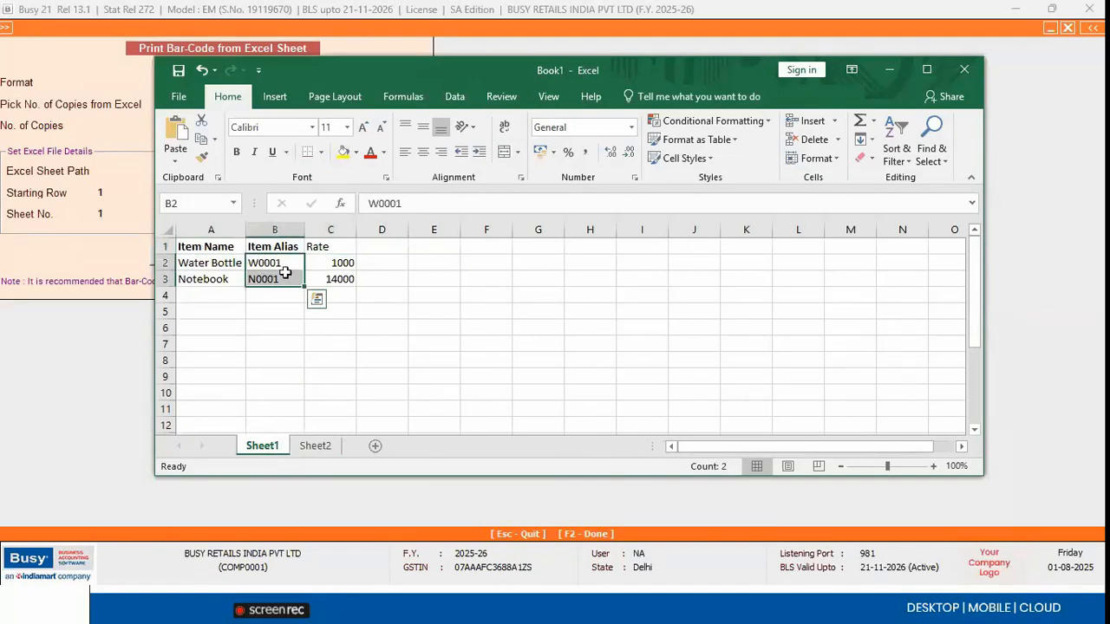
Step: Return to BUSY, keep 1 copy, and choose Book1.xlsx from the Desktop as the Excel sheet to print from
click(133, 196)
click(273, 127)
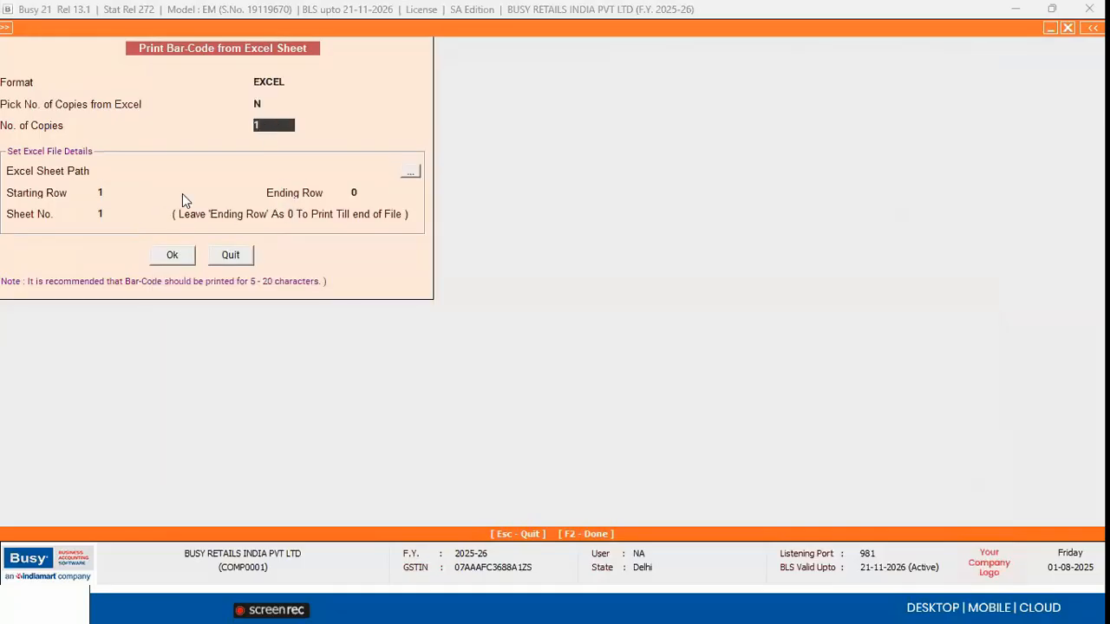
click(410, 173)
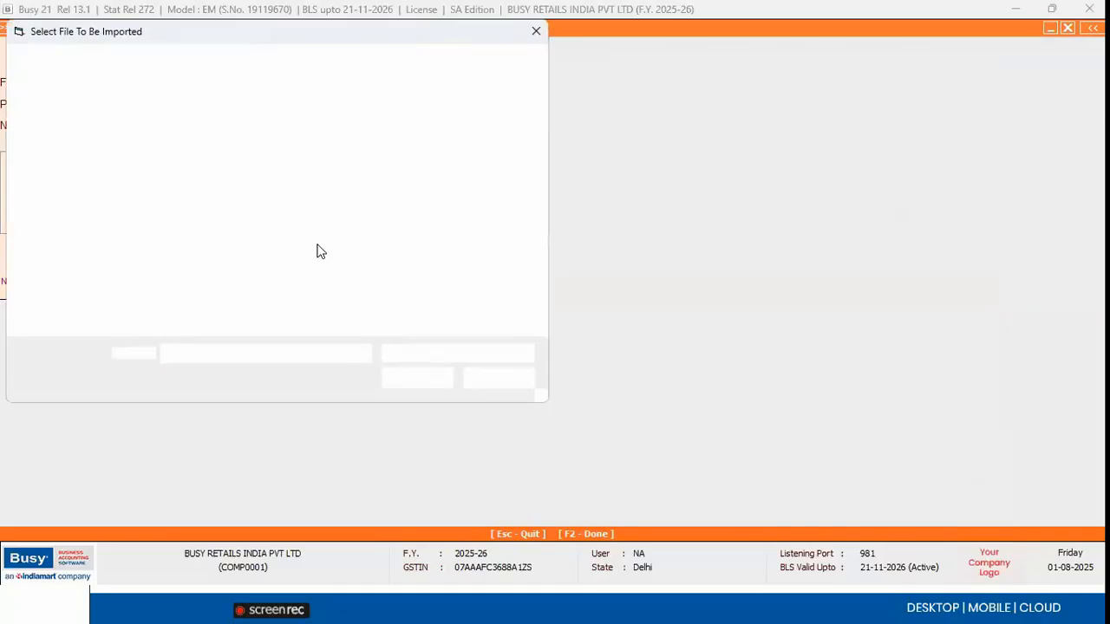
click(502, 154)
click(409, 375)
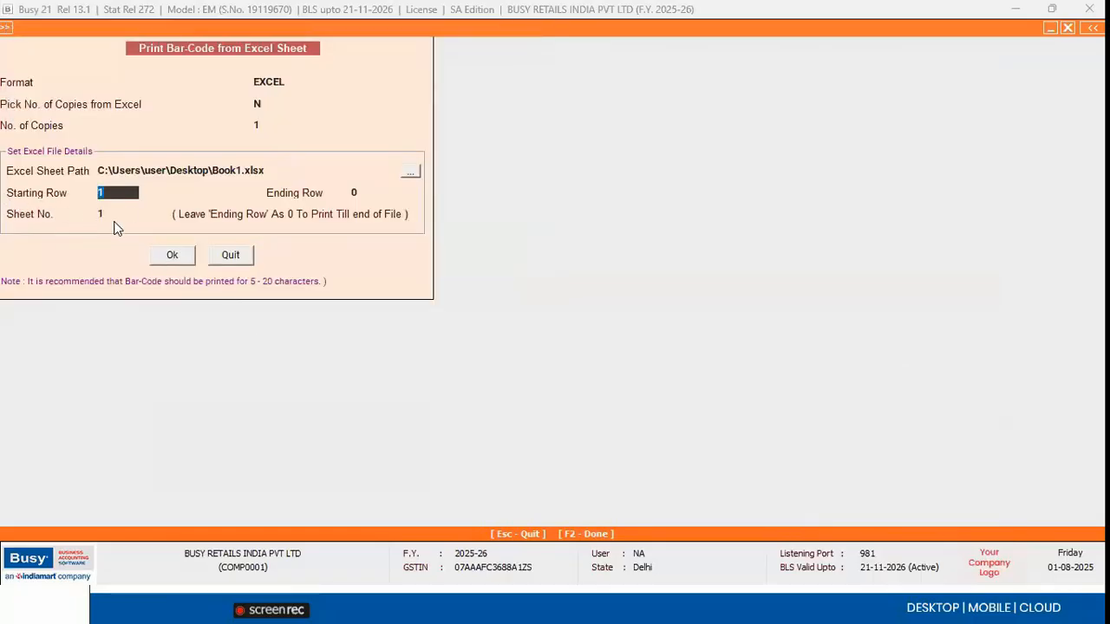
Step: Preview the Book1.xlsx labels from starting row 1 to the end of sheet 1, examine them enlarged, and leave the preview
click(111, 216)
click(359, 193)
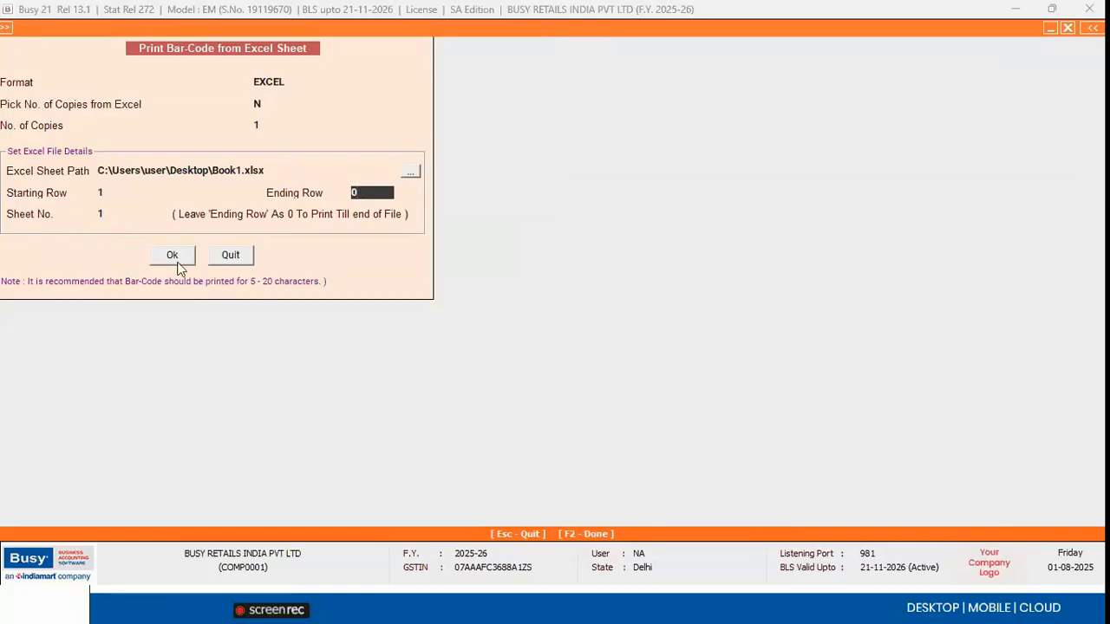
click(176, 260)
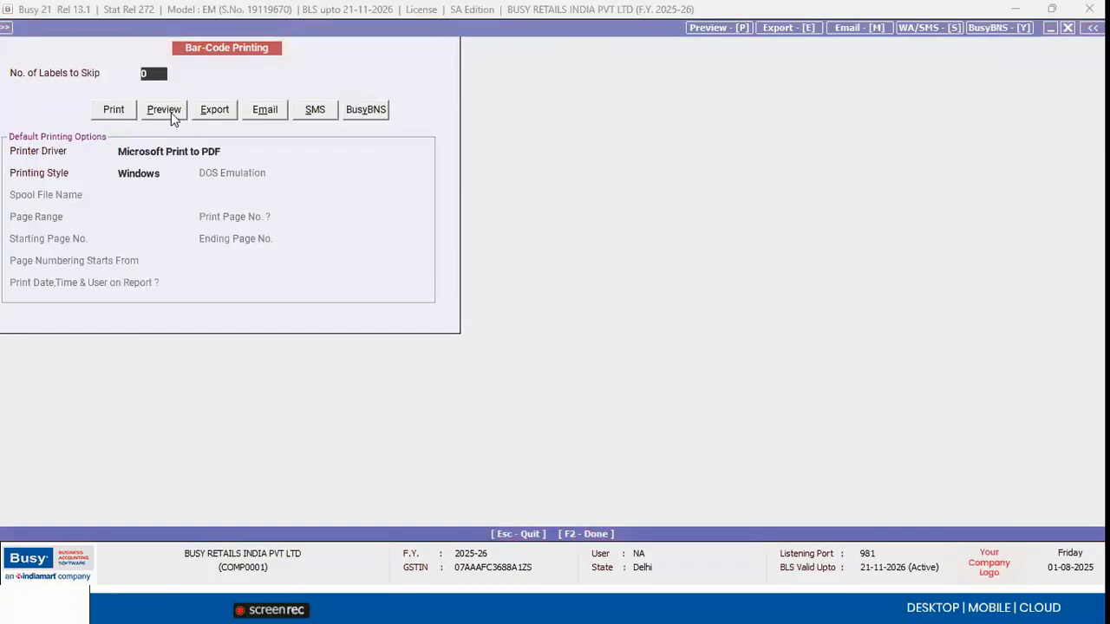
click(164, 110)
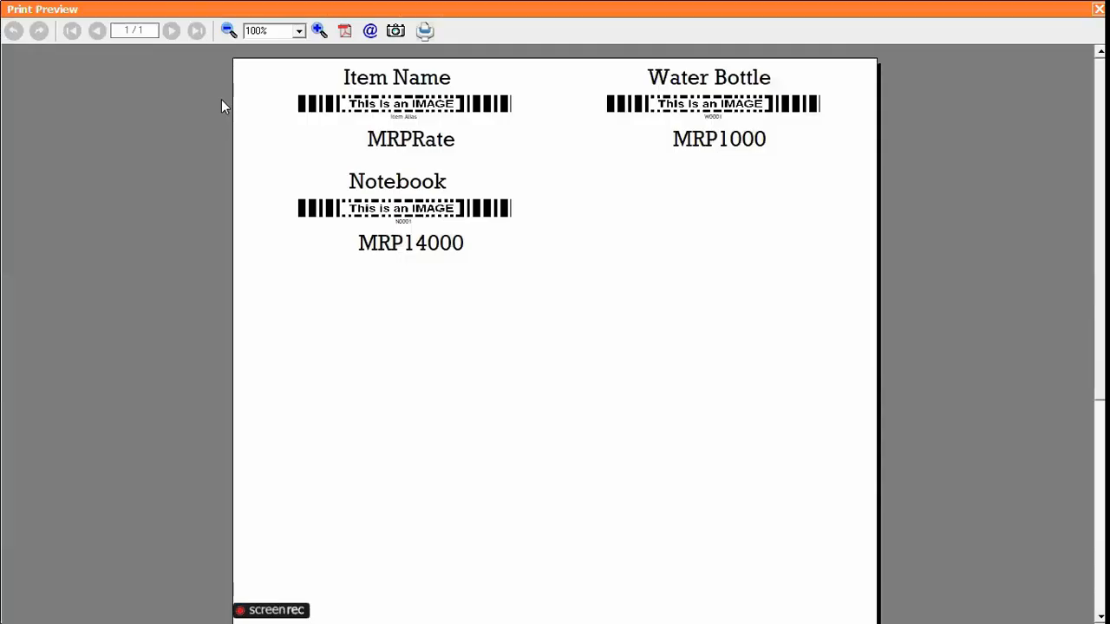
click(319, 32)
click(320, 32)
click(319, 32)
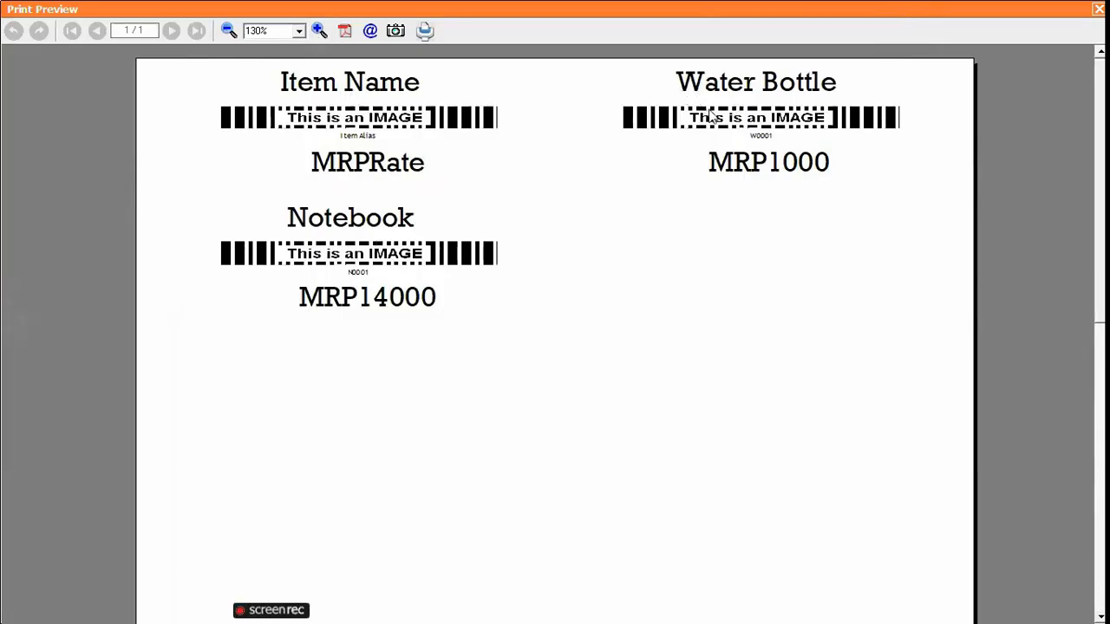
click(1098, 8)
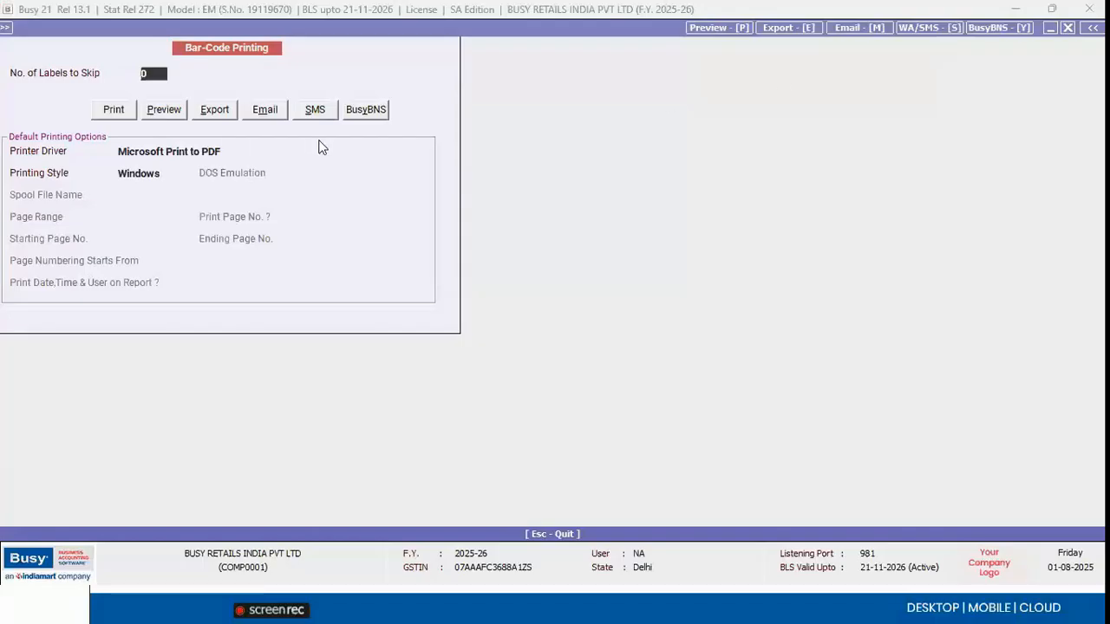
key(Escape)
Step: Set the starting row to 2, preview the Excel sheet labels again, and quit the Excel sheet printing
click(273, 124)
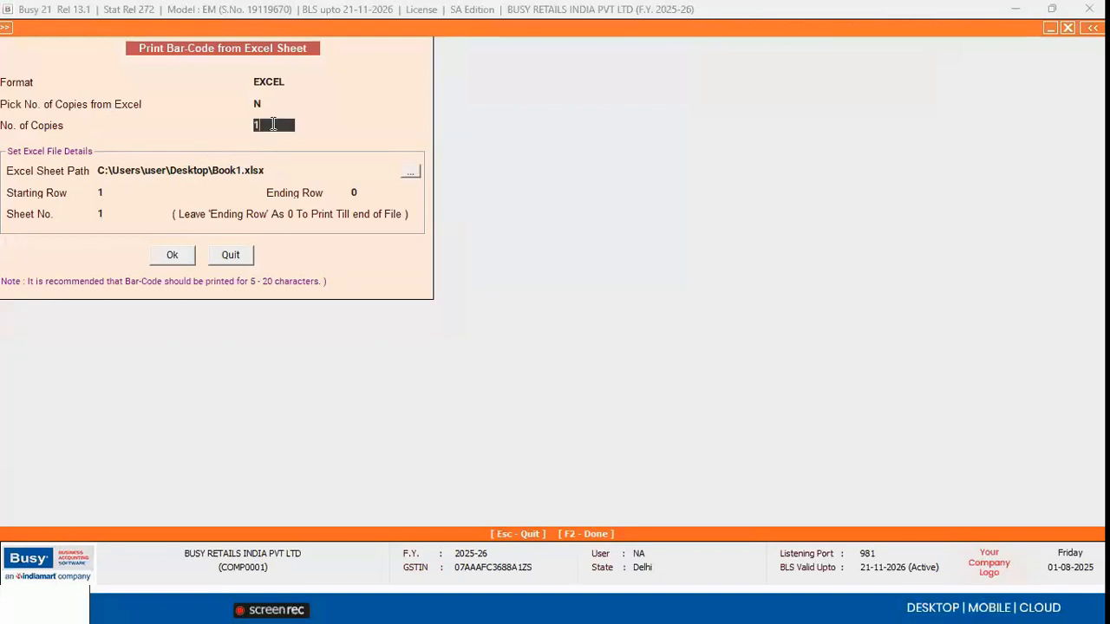
click(119, 192)
text(2)
key(F2)
click(167, 110)
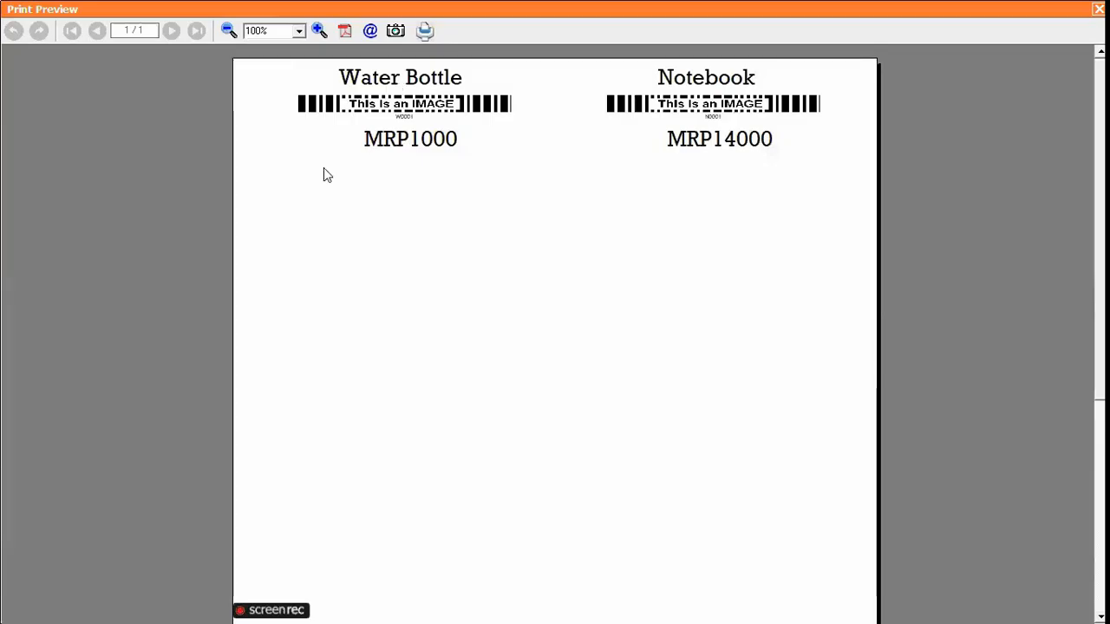
key(Escape)
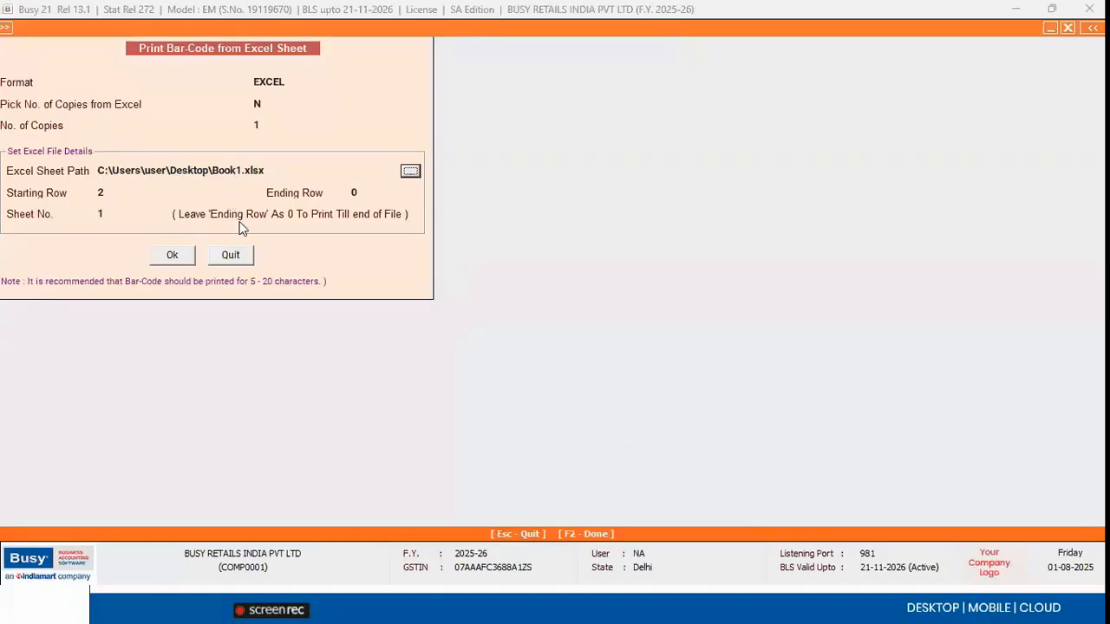
click(230, 252)
Step: Start bar-code printing from BCN/Serial No./Batch No. and enter PCM500333 with the Batch format and 1 label
click(266, 299)
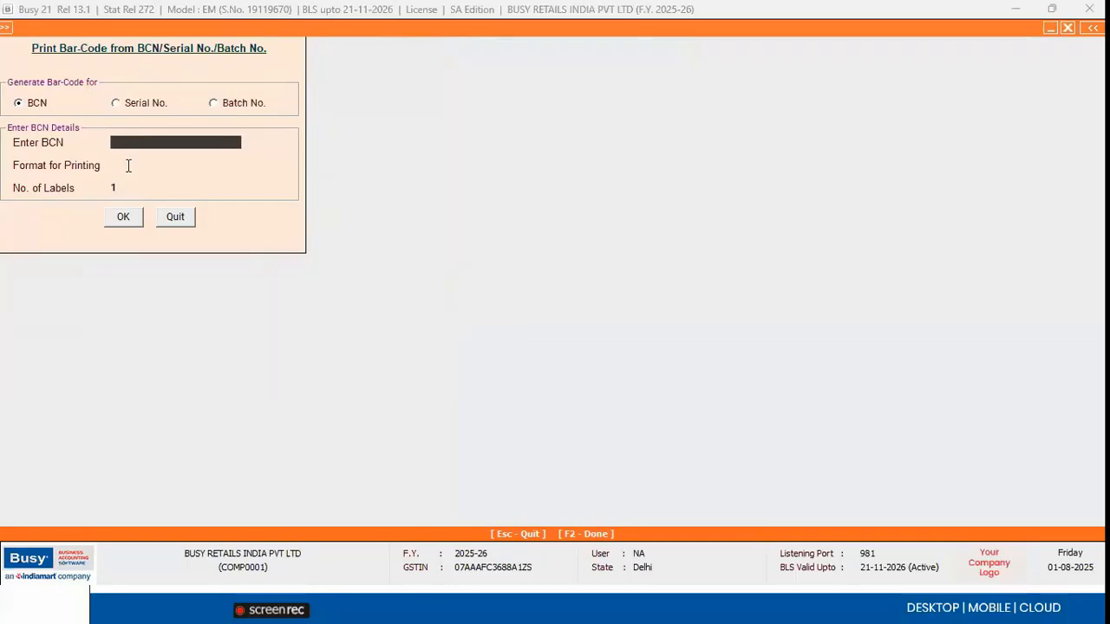
text(PCM500333)
key(Return)
key(Return)
key(Return)
key(Return)
key(Return)
key(Return)
key(Tab)
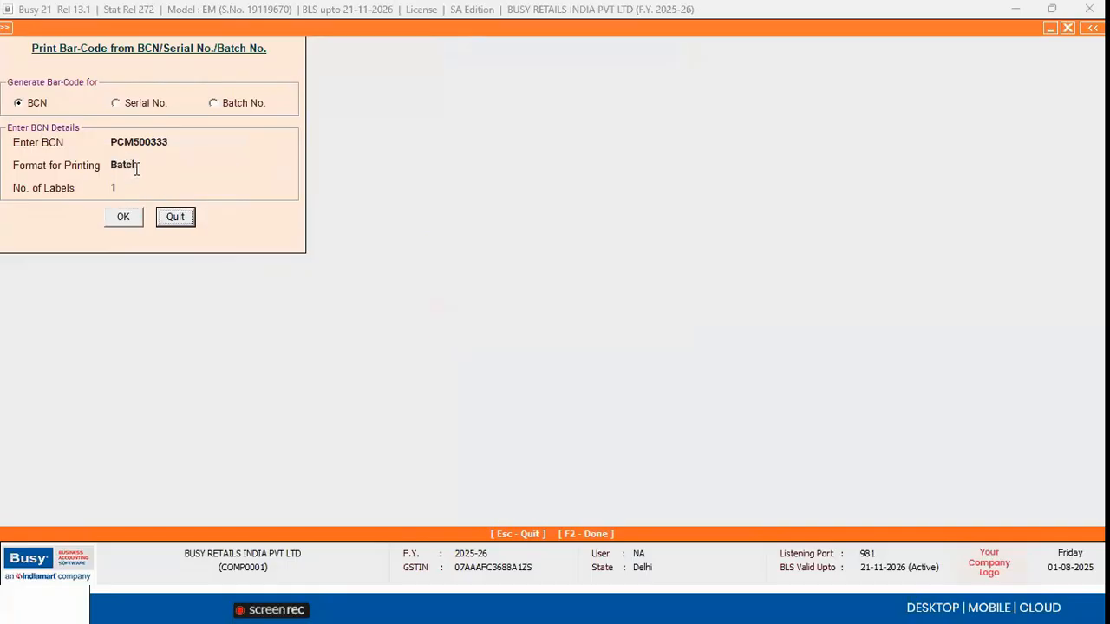
Step: Generate the bar-code for Batch No. instead of BCN, preview the PCM500333 label, and return to the entry form
click(168, 143)
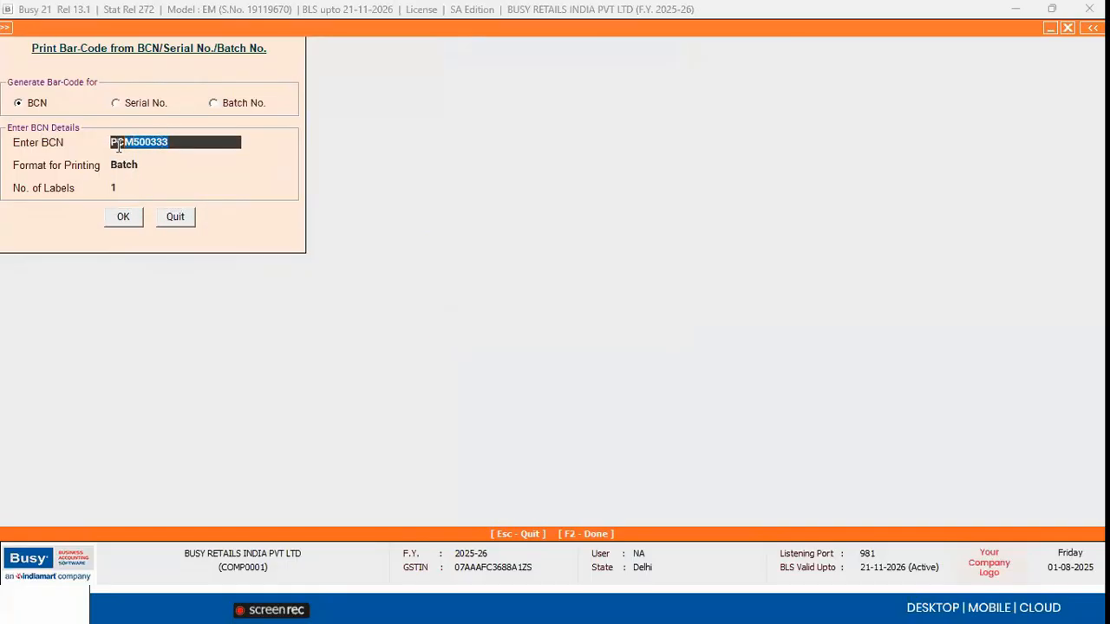
click(217, 108)
click(39, 106)
click(211, 103)
click(126, 218)
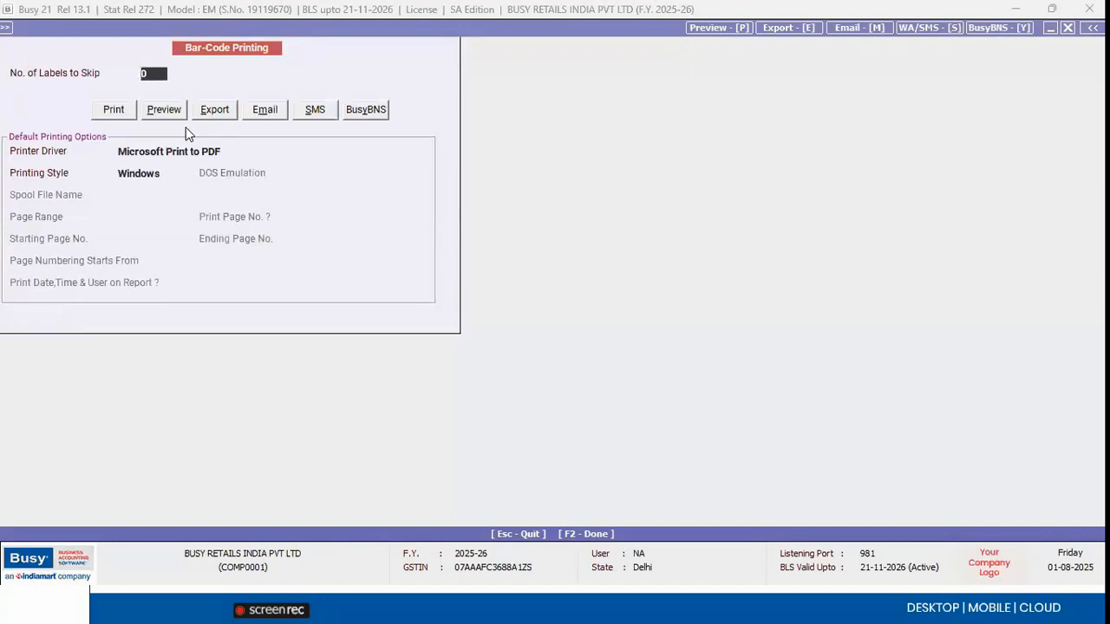
click(160, 115)
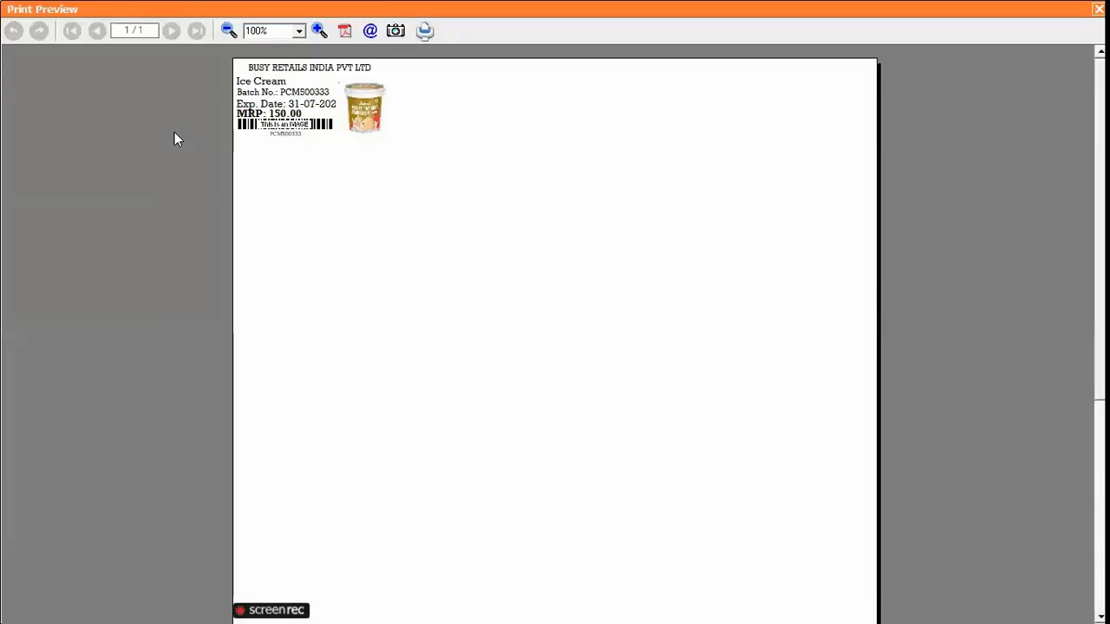
key(Escape)
key(Escape)
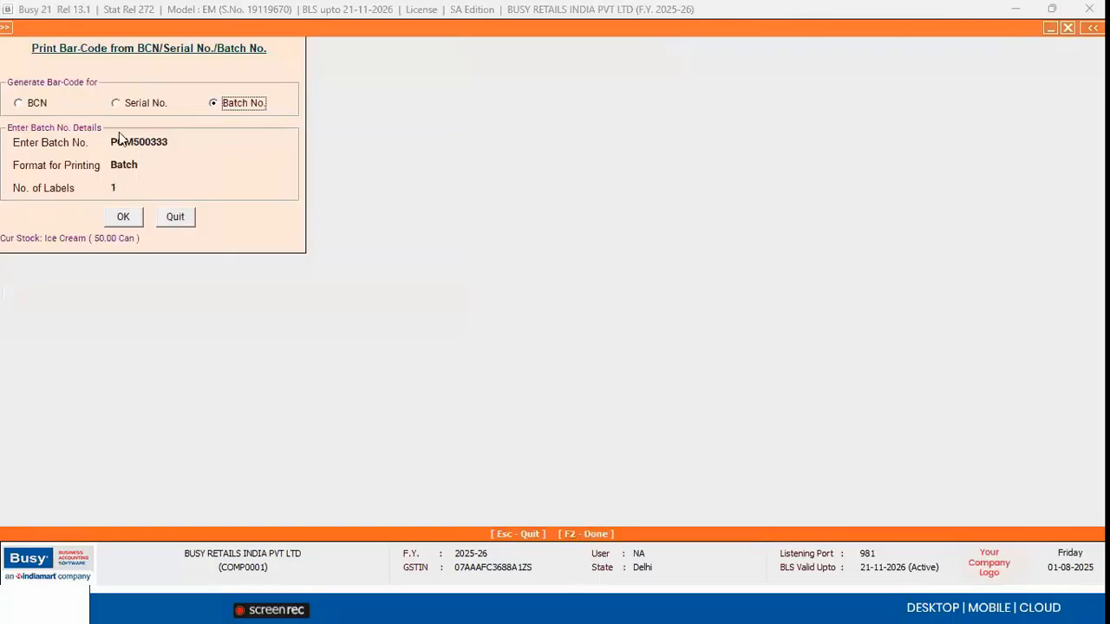
Step: Switch back to BCN, enter H00001, and choose the Parameterwise format for printing
click(33, 106)
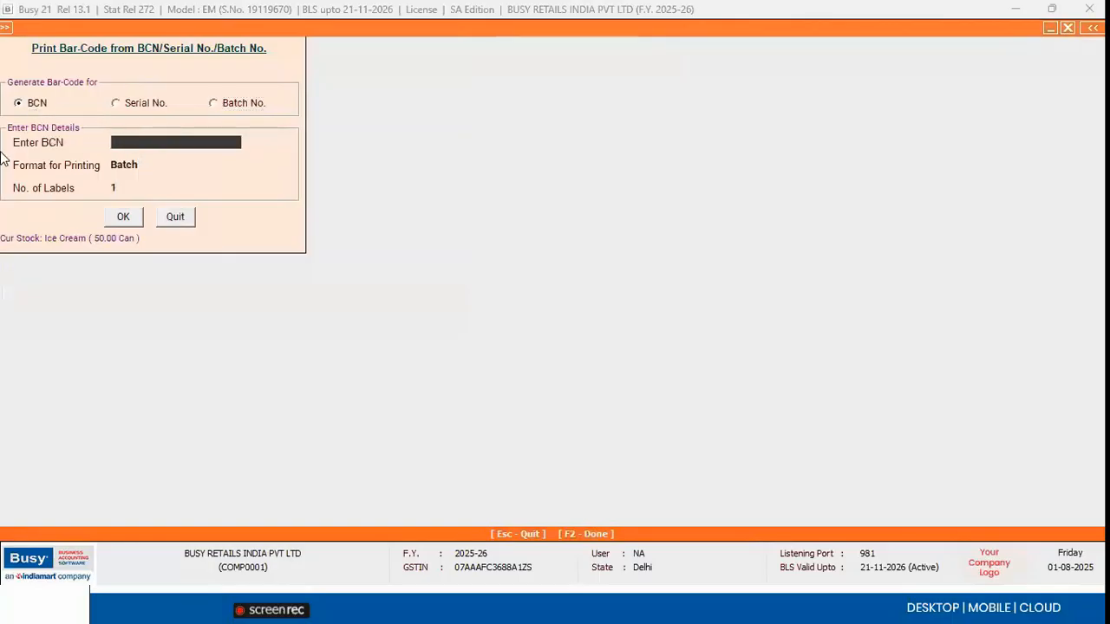
text(H00001)
key(Return)
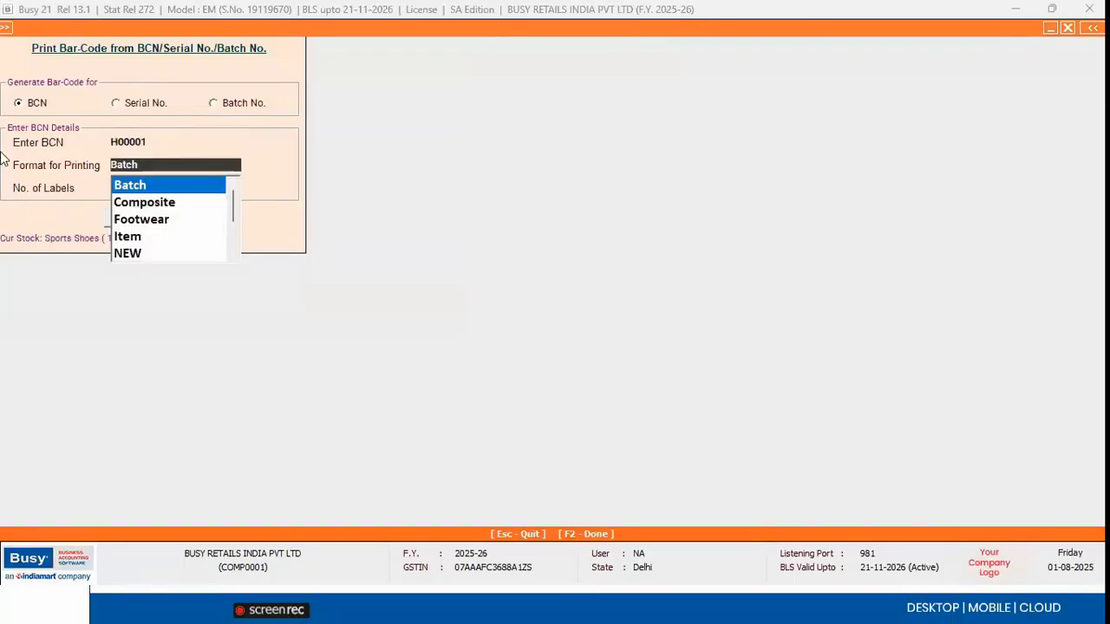
key(Down)
key(Down)
key(Down)
key(Down)
key(Down)
key(Down)
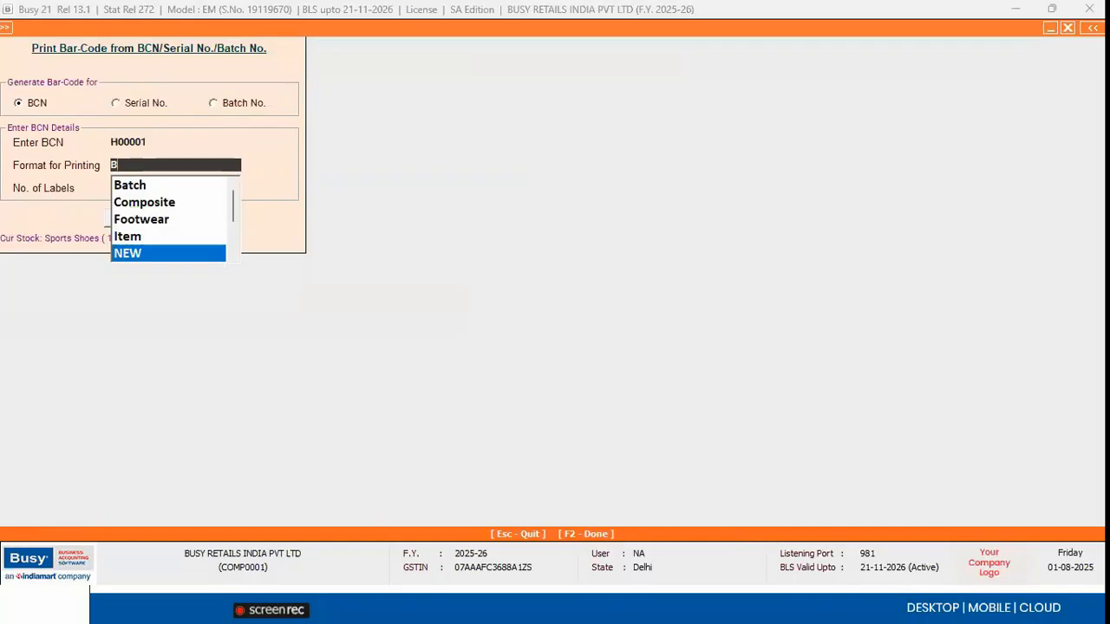
key(Up)
key(Return)
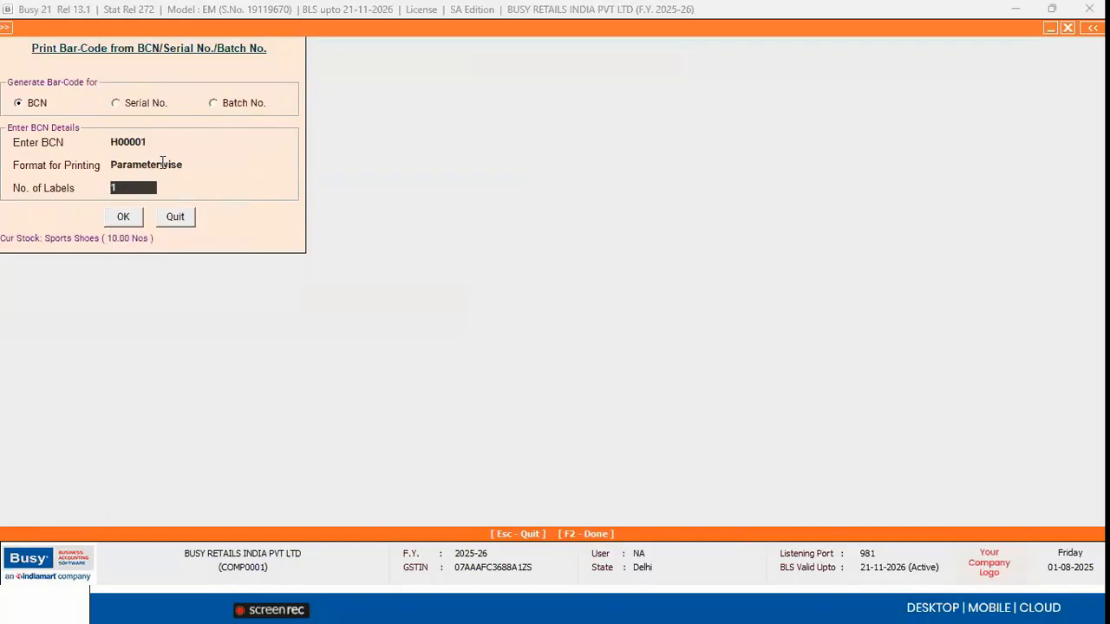
Step: Preview the H00001 label enlarged, close the preview, and quit bar-code printing back to the main menu
click(139, 219)
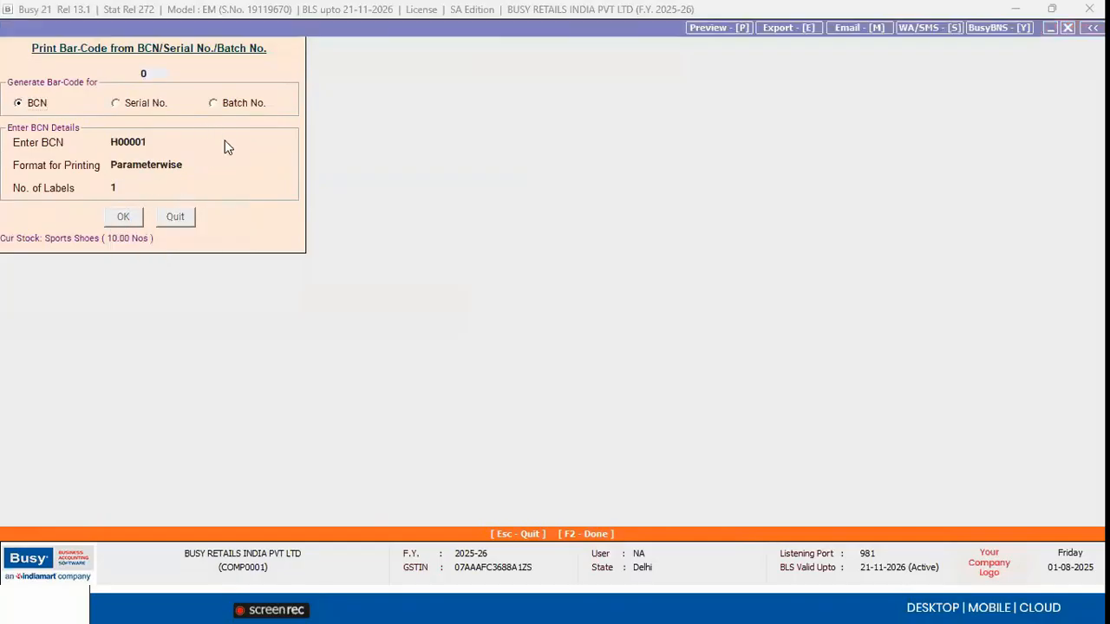
click(163, 114)
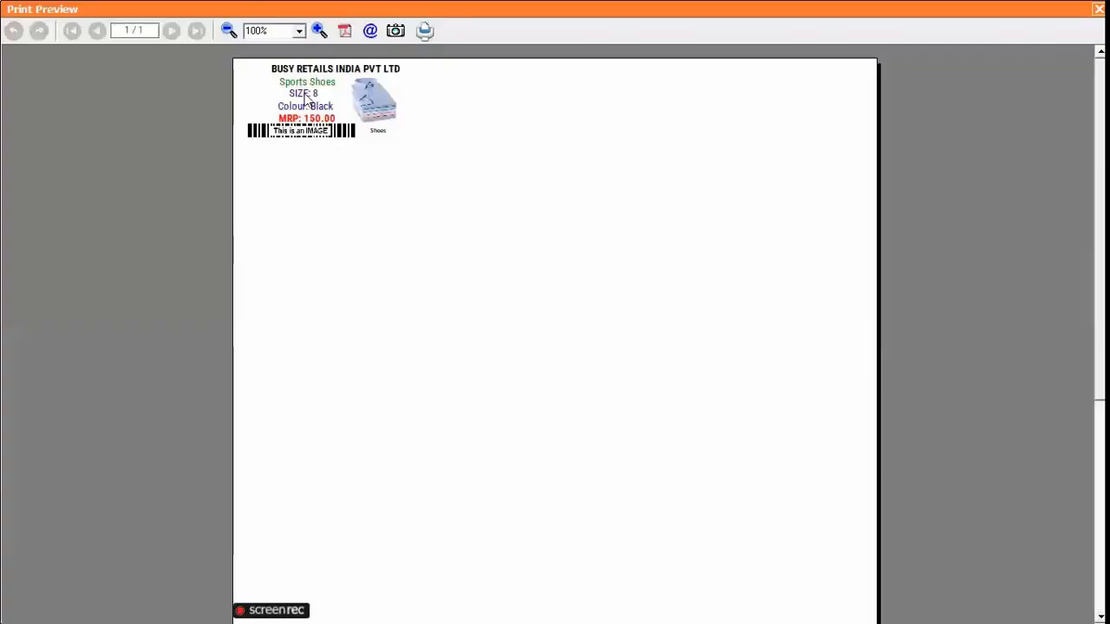
click(319, 32)
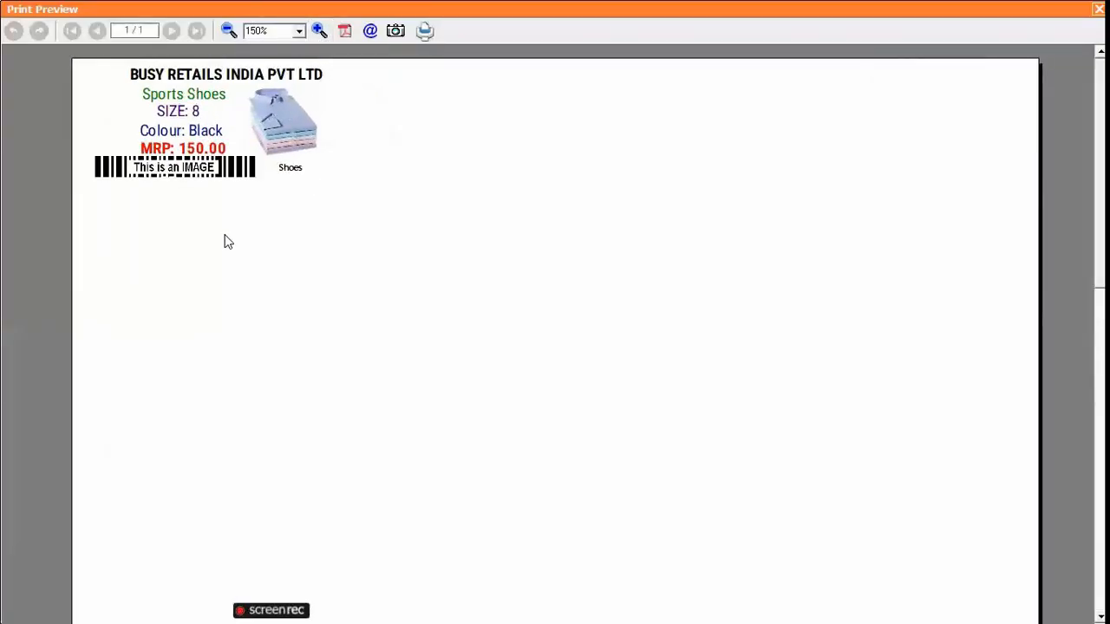
key(Escape)
key(Escape)
key(Escape)
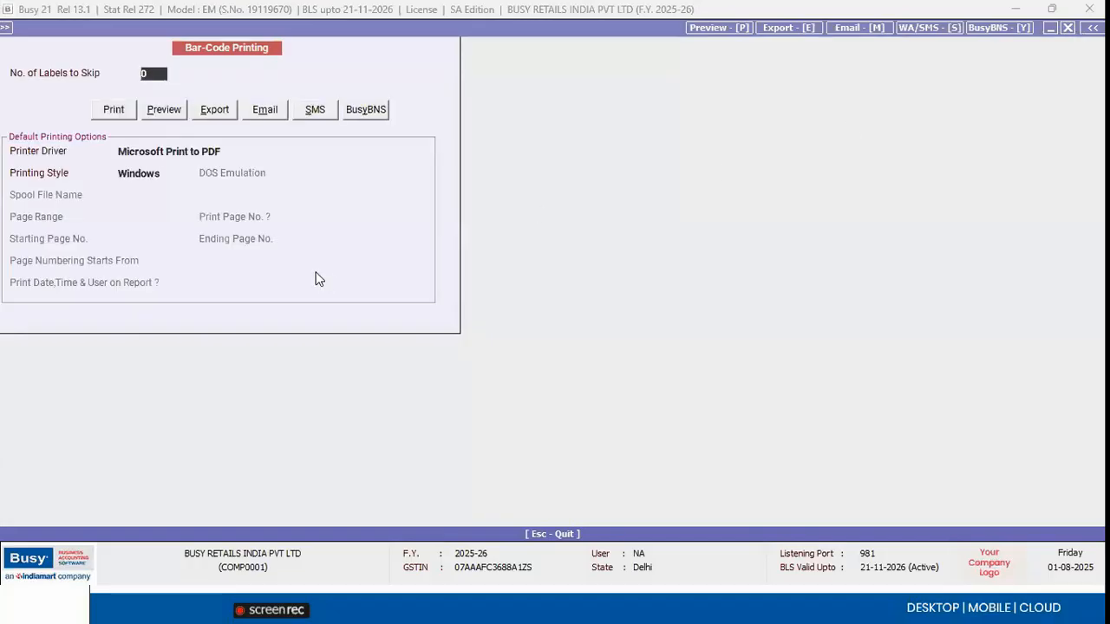
key(Down)
key(Down)
key(Down)
key(Down)
key(Down)
key(Down)
key(Escape)
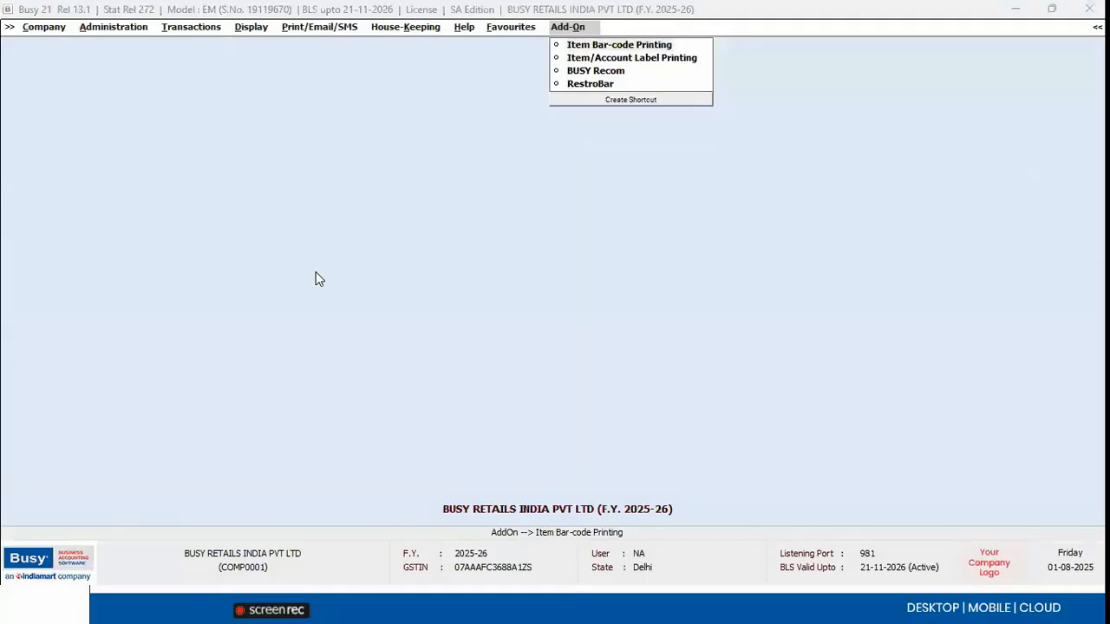
key(alt+Tab)
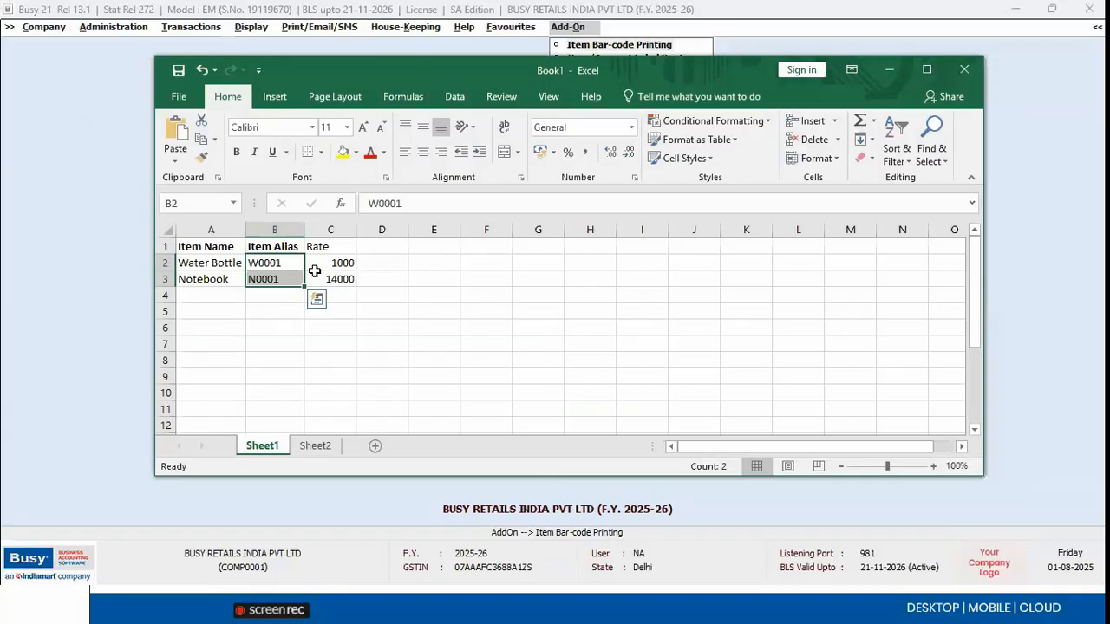
key(alt+Tab)
key(Tab)
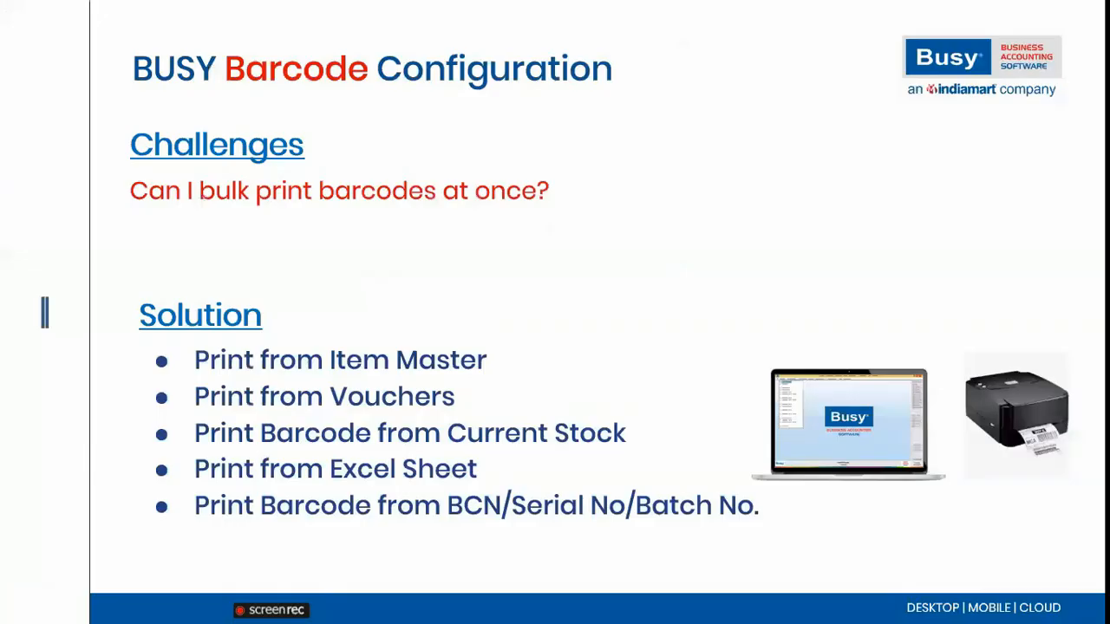
key(Right)
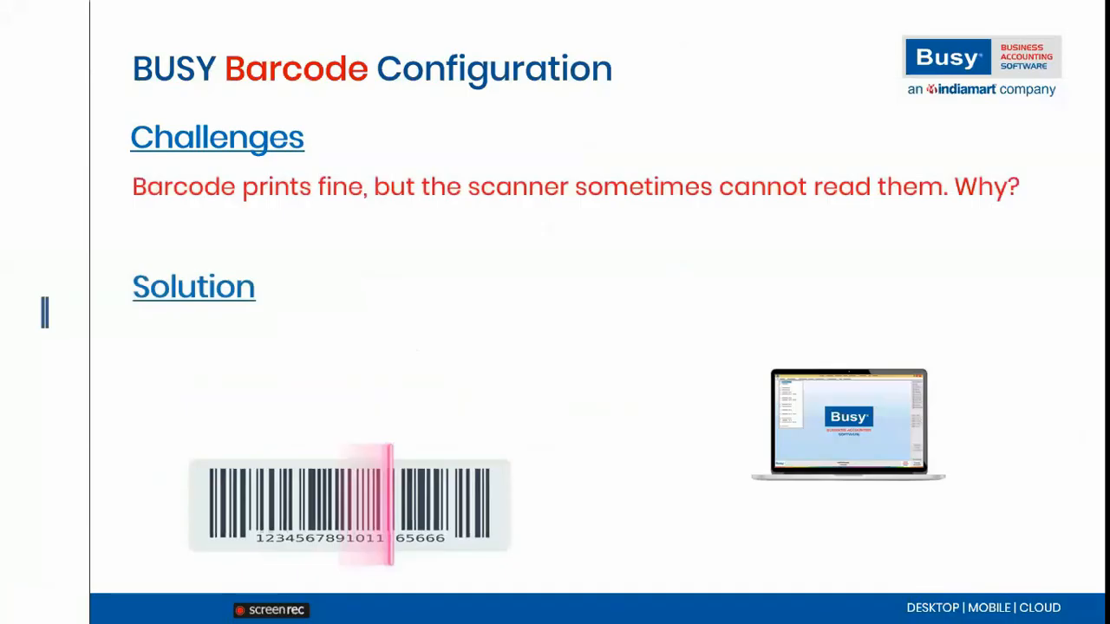
key(Right)
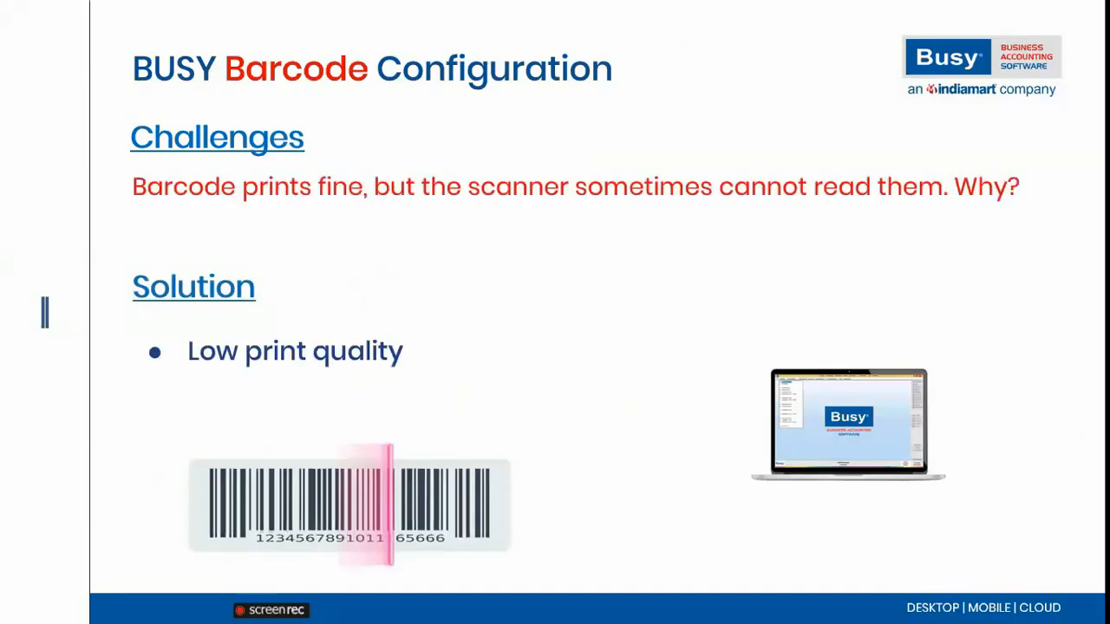
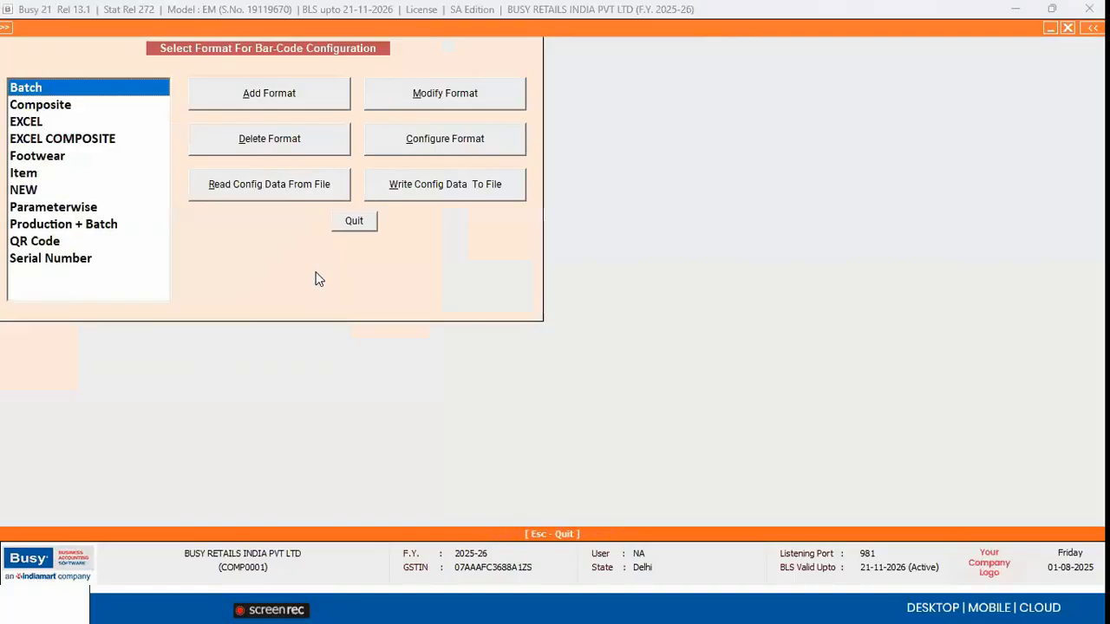
Step: Open the Batch format's label configuration and set the bar-code control's value to ITEM_NAME
click(410, 151)
click(545, 401)
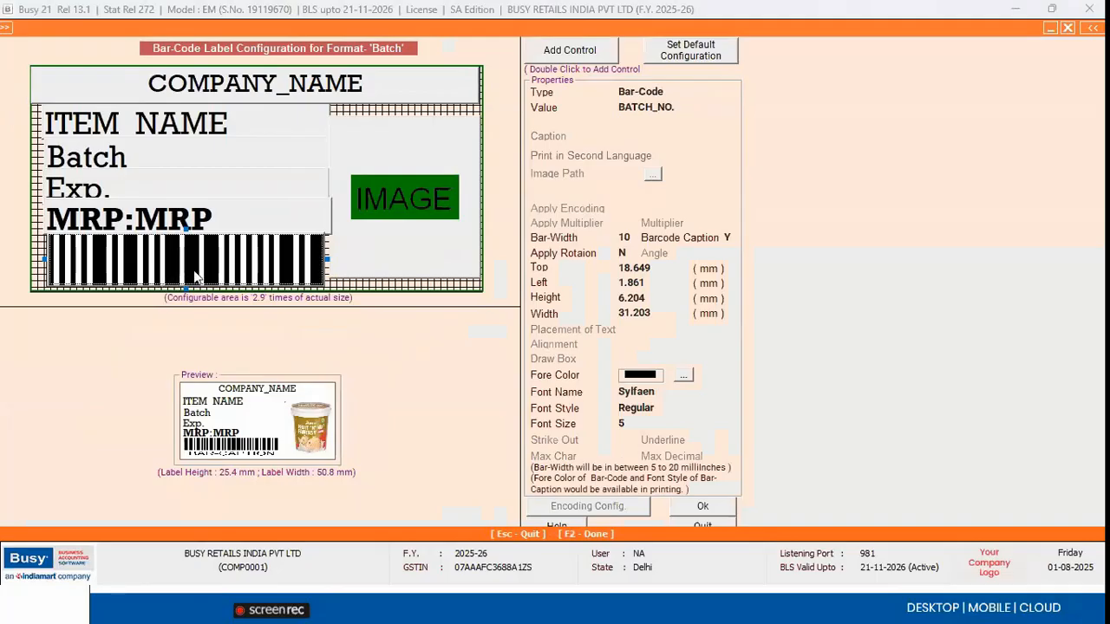
click(681, 108)
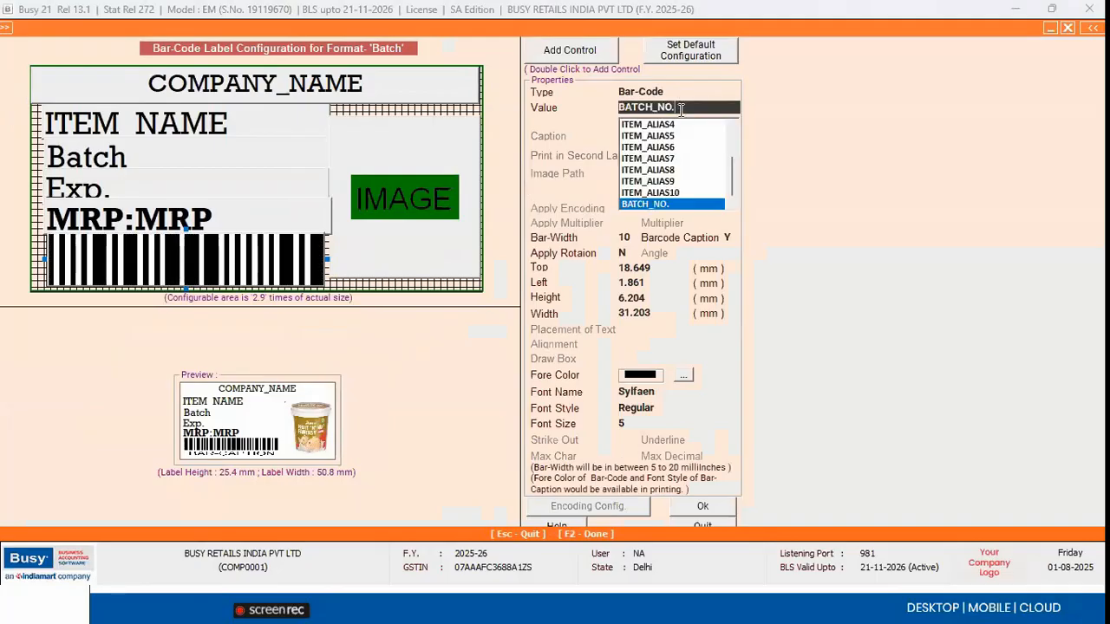
scroll(660, 134, up, 2)
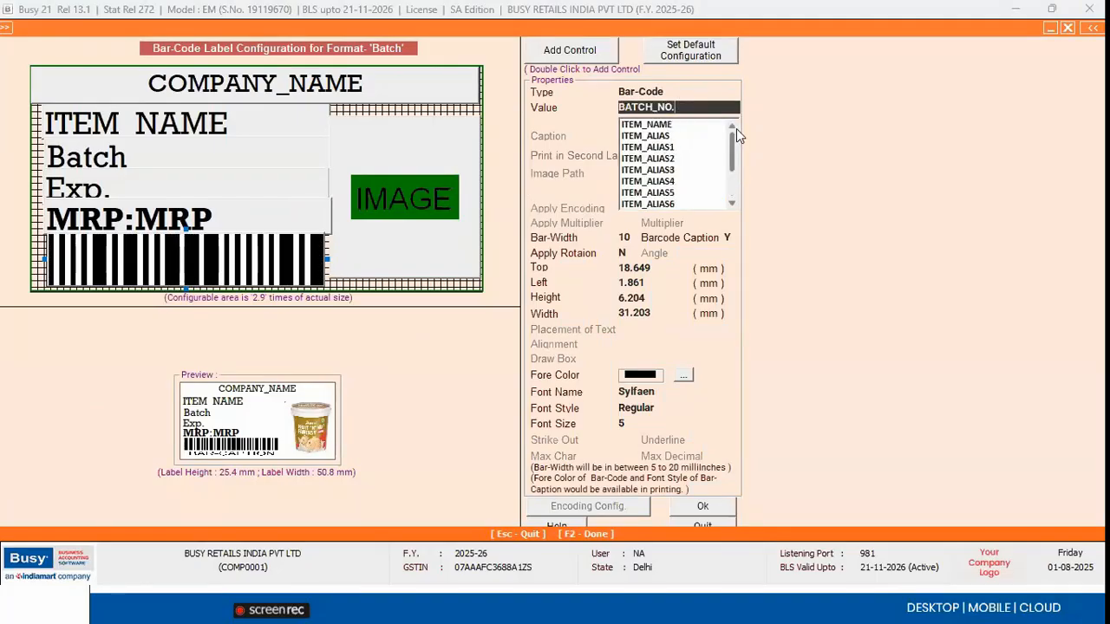
click(661, 124)
click(657, 108)
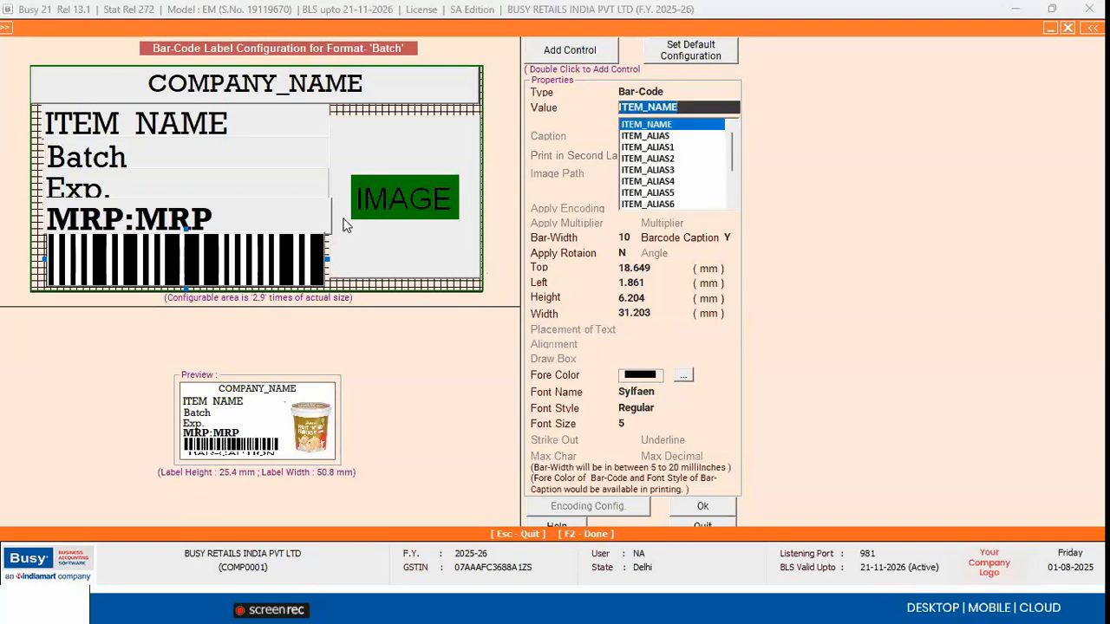
click(169, 258)
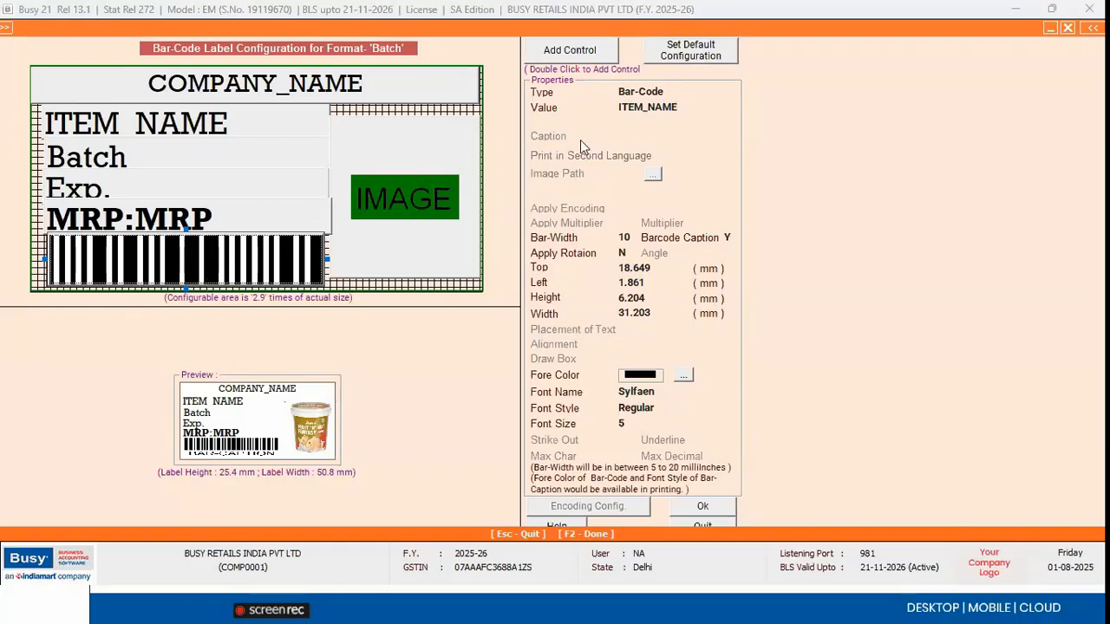
click(673, 107)
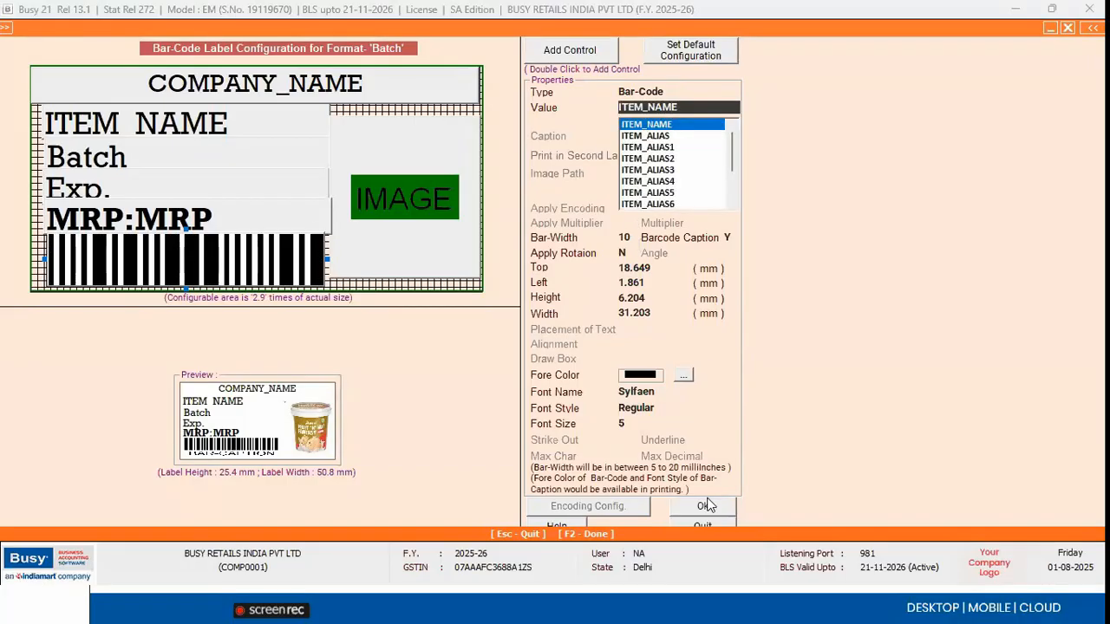
key(alt+Tab)
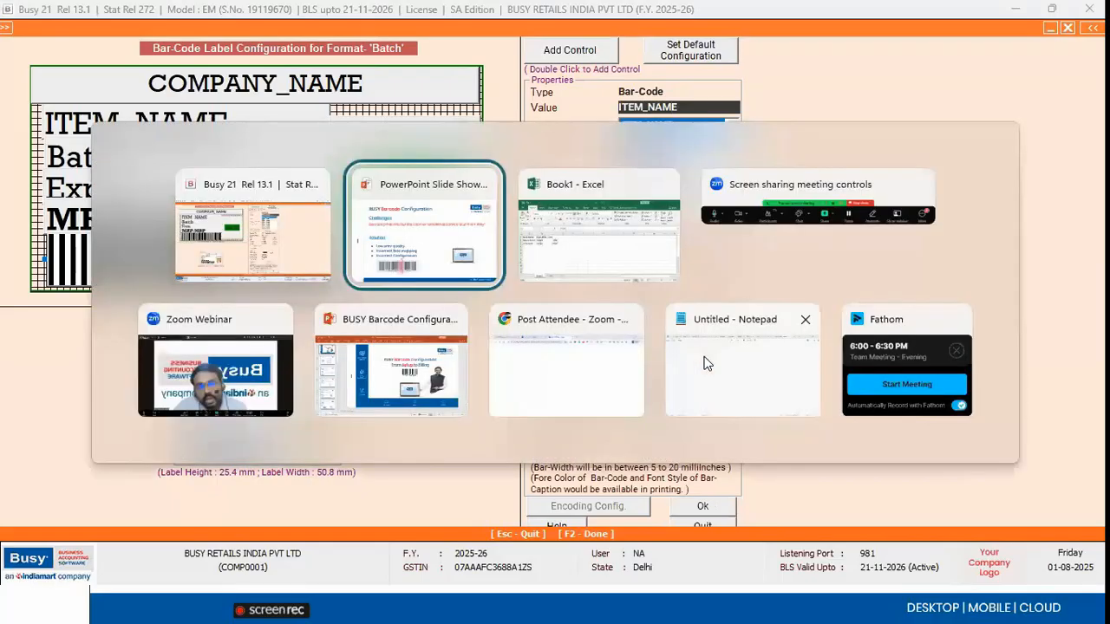
key(Right)
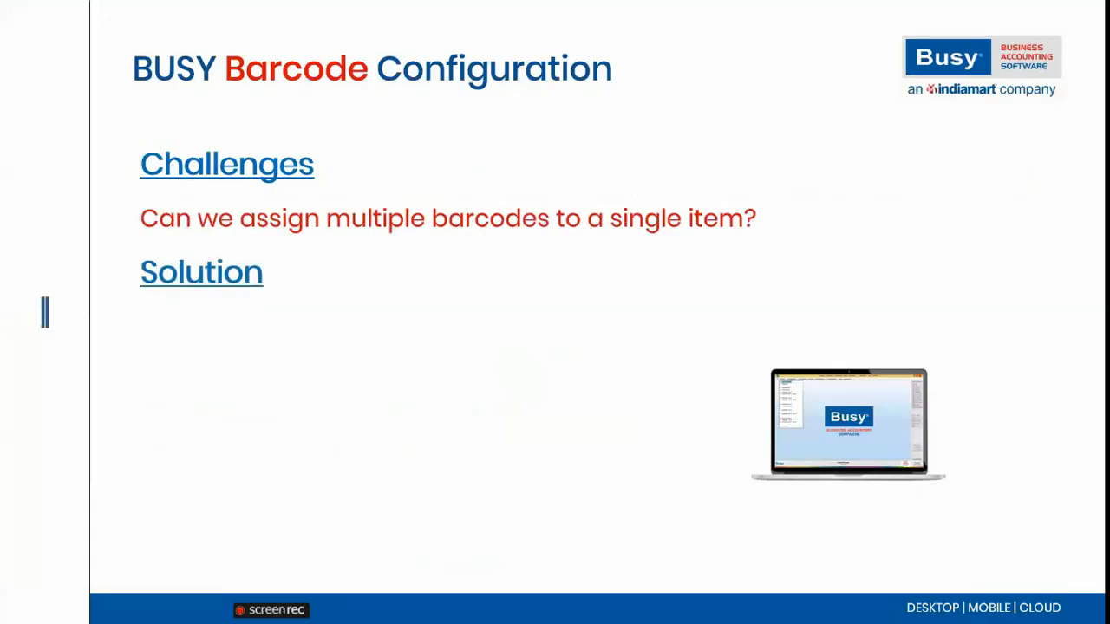
key(Right)
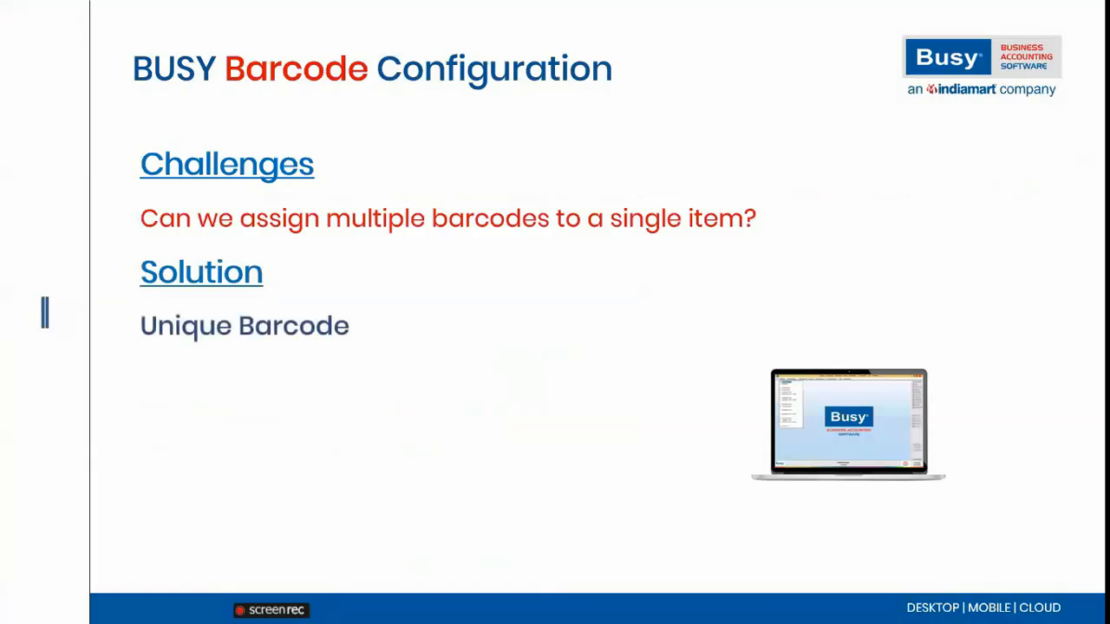
key(Right)
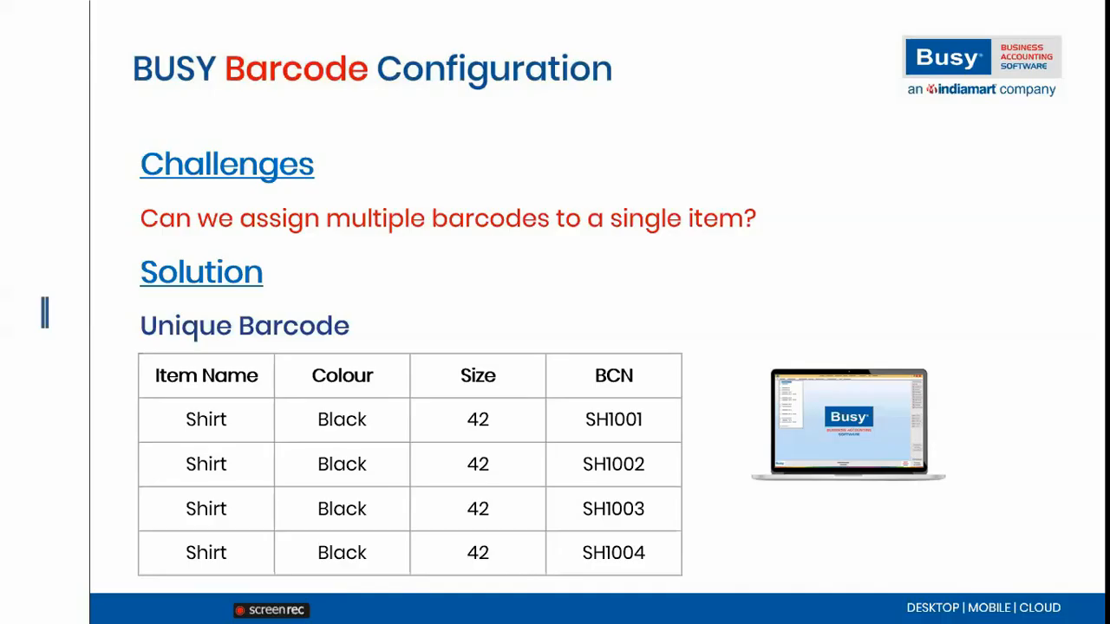
Step: Switch back to BUSY, quit the Batch label configuration, and return to the main menu
key(alt+Tab)
key(Escape)
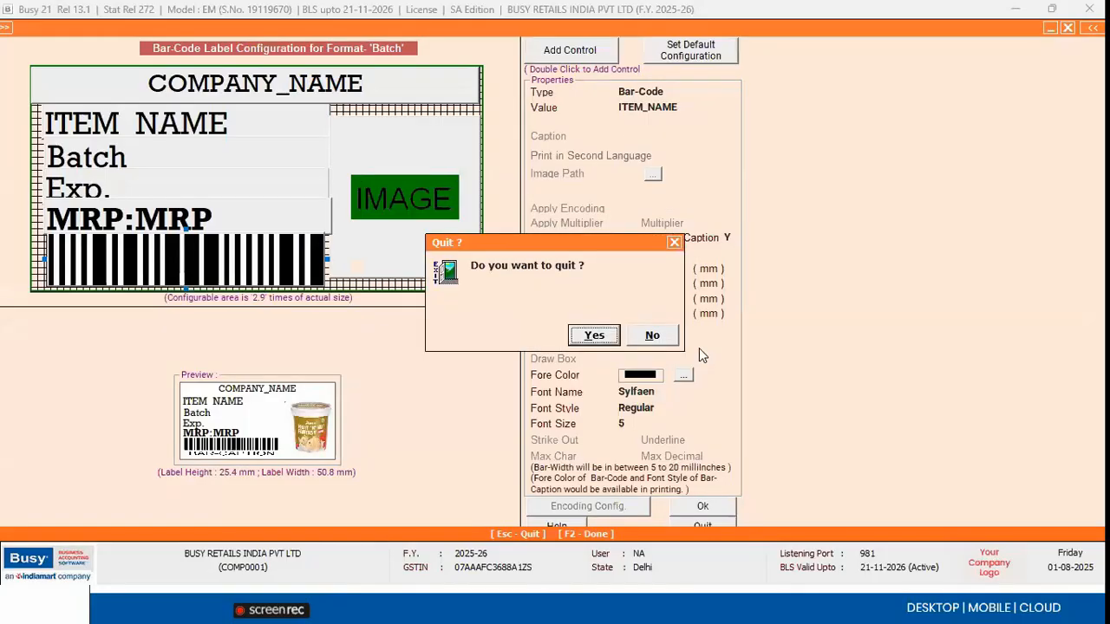
key(Return)
key(Escape)
key(Escape)
key(Escape)
Step: Open the Inventory section of the Features / Options configuration
key(Left)
key(Left)
key(Left)
key(Left)
key(Left)
key(Left)
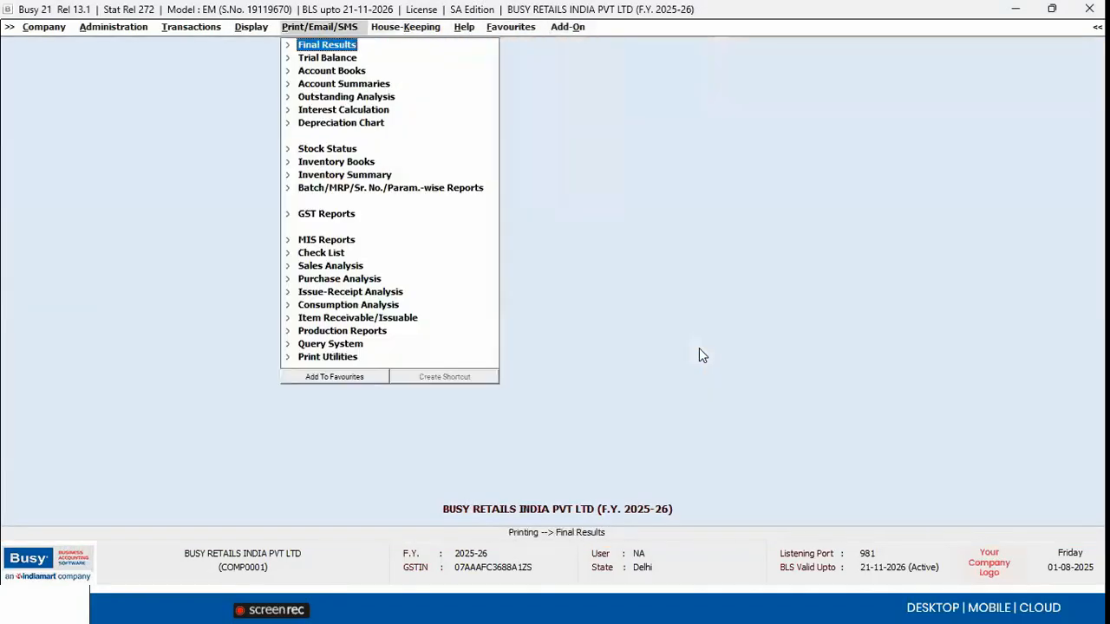
key(Down)
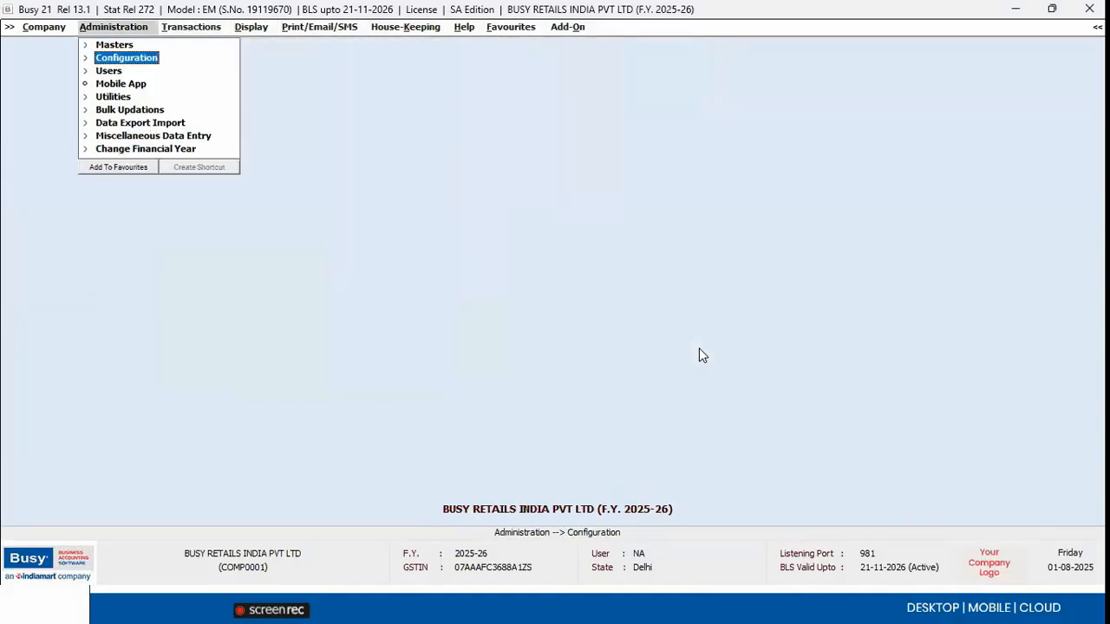
key(Return)
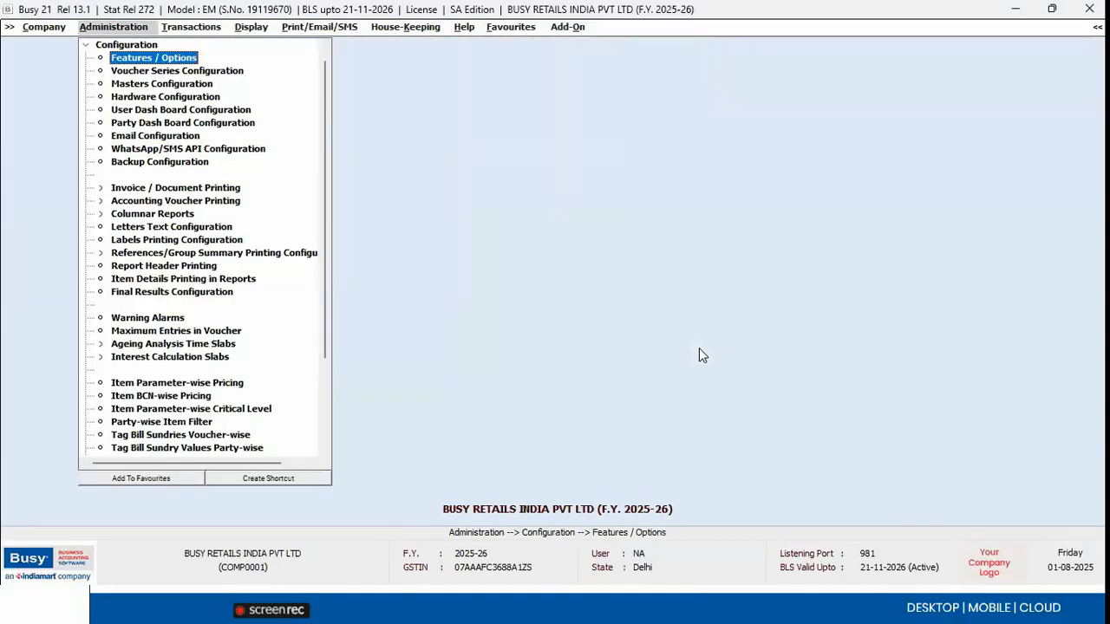
key(Return)
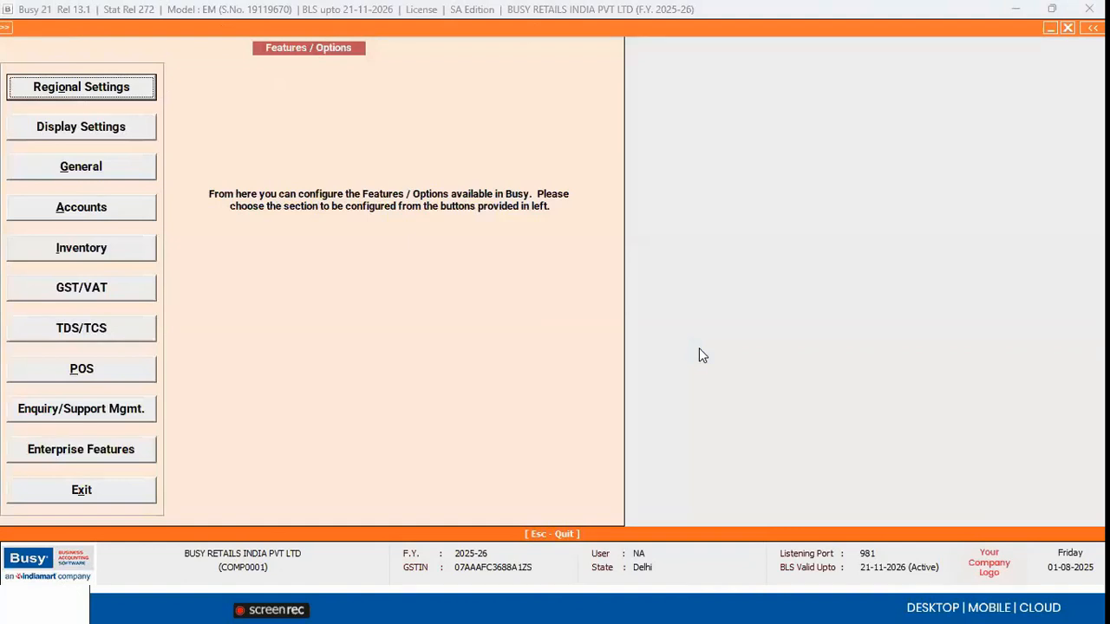
key(Down)
key(Down)
key(Down)
key(Down)
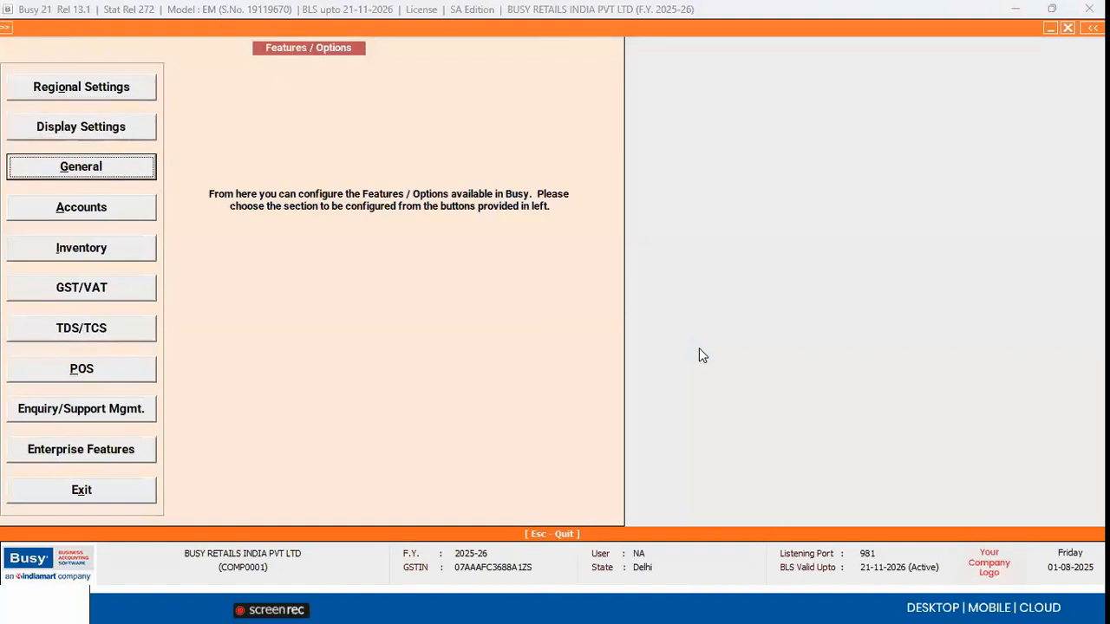
key(Return)
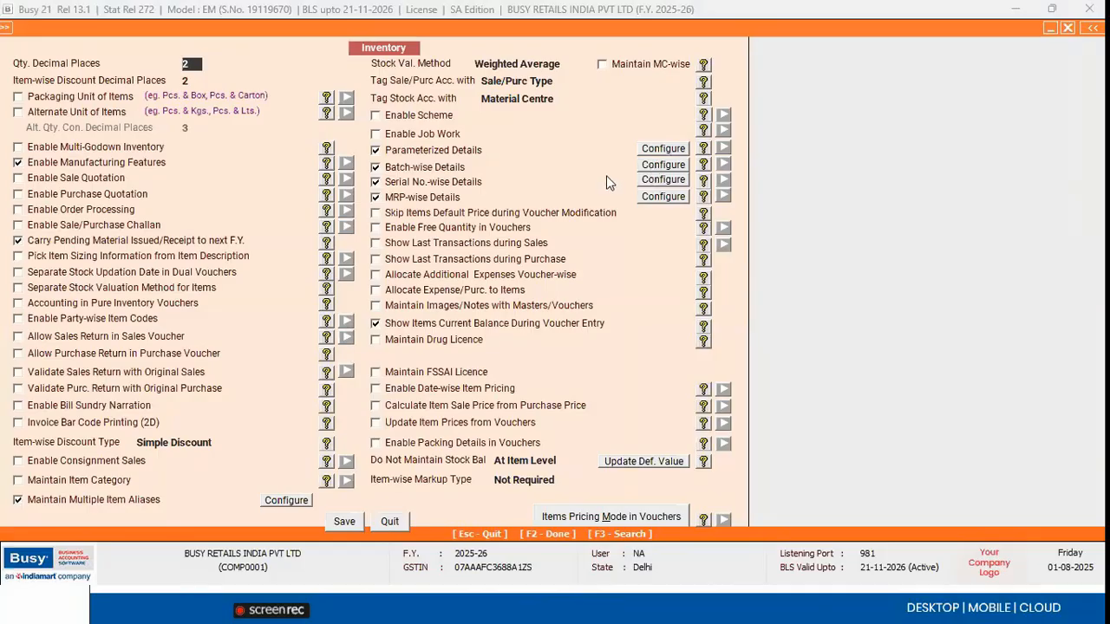
Step: Enable unique BCN generation for each quantity in the parameterized stock options and save the inventory settings
click(668, 149)
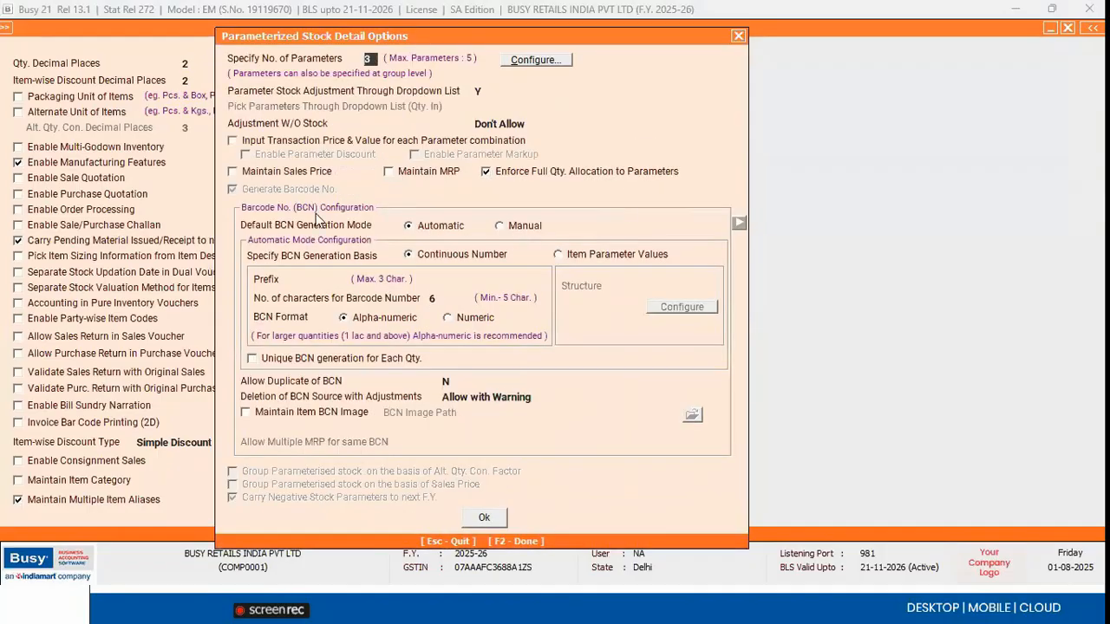
click(252, 358)
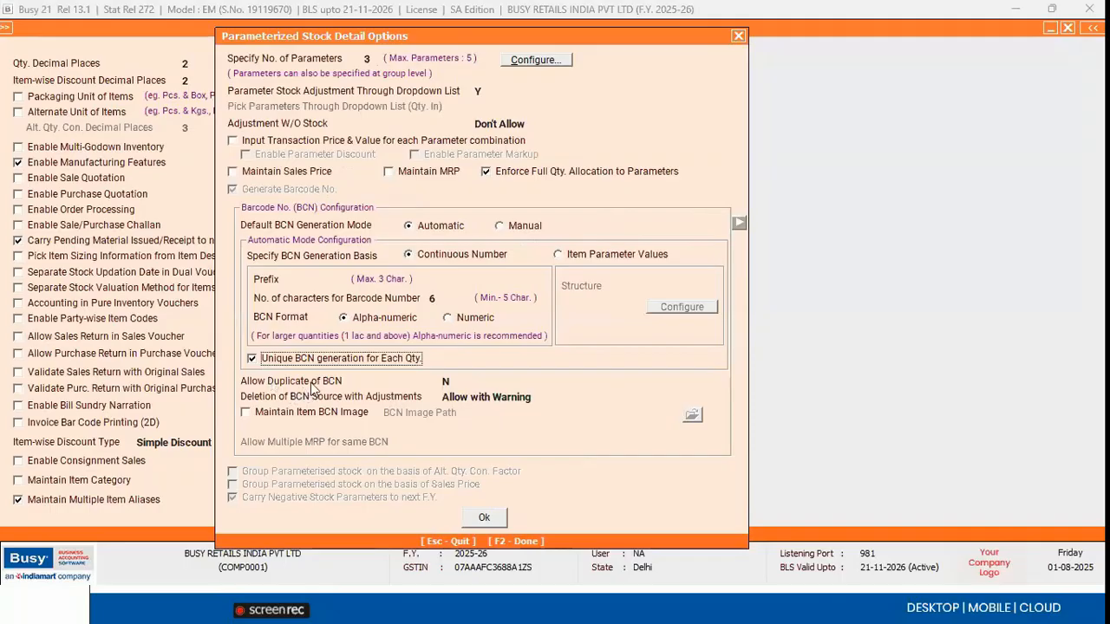
key(F2)
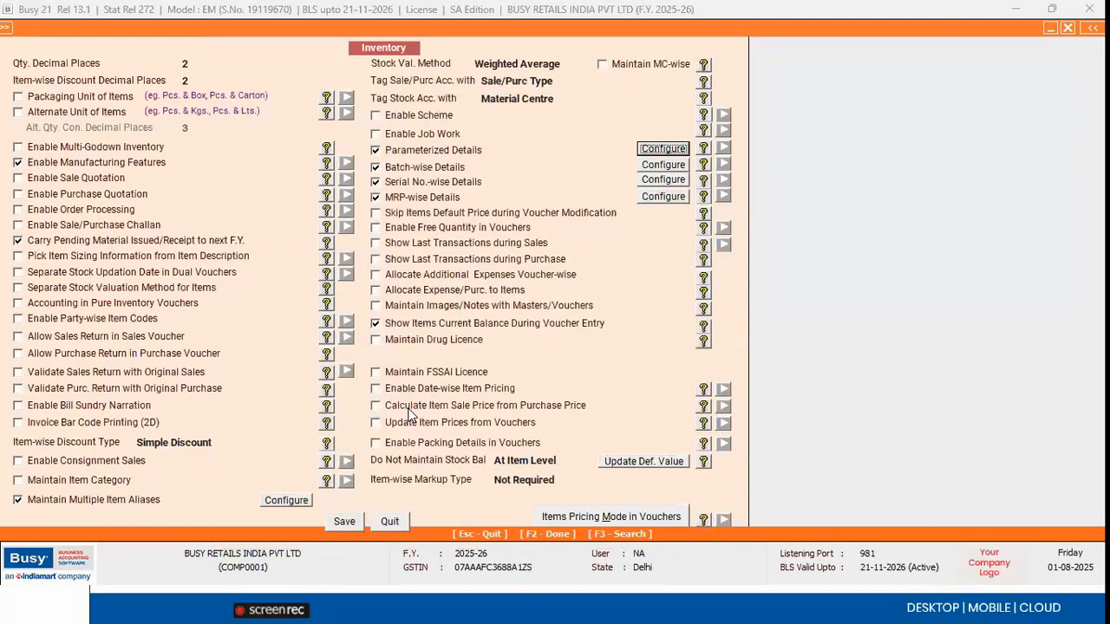
click(663, 149)
key(F2)
key(F2)
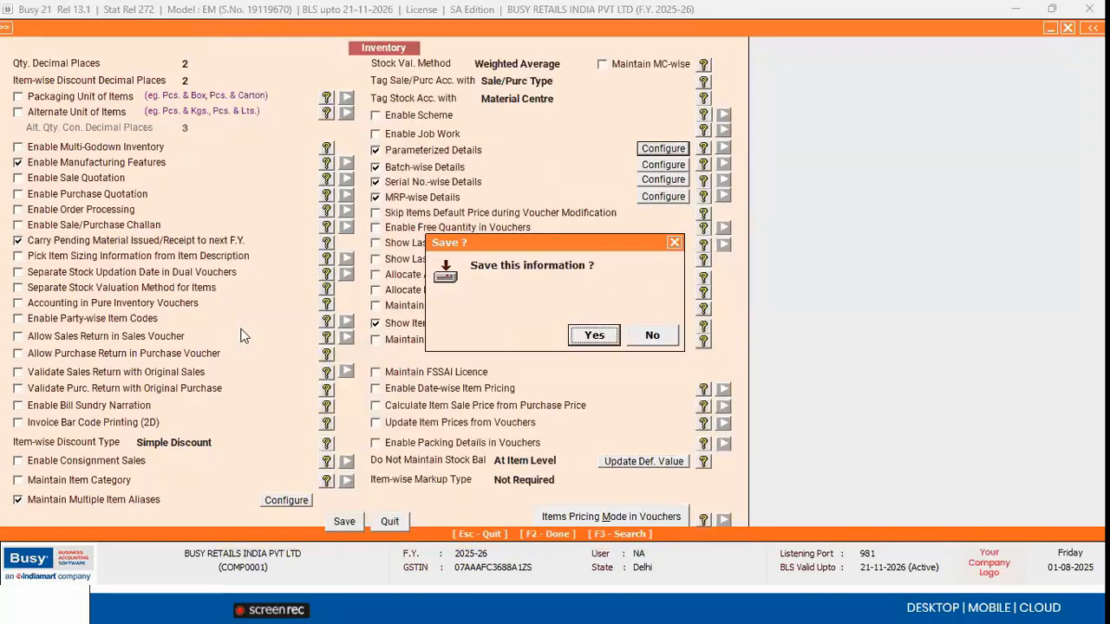
key(Return)
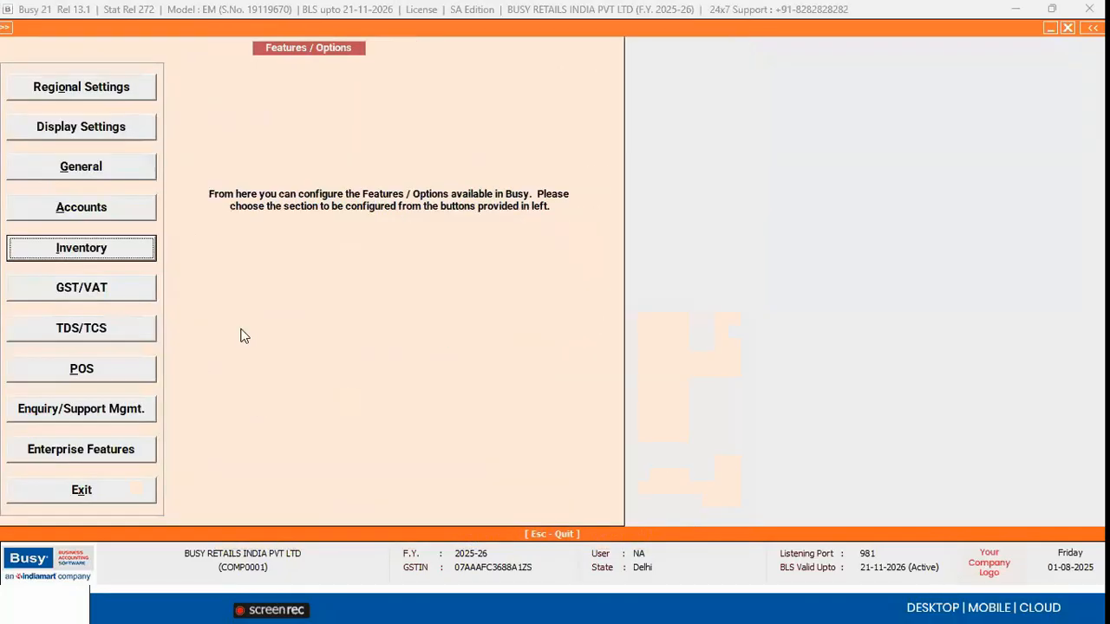
Step: Leave Features / Options and start a new purchase voucher
key(Escape)
key(Right)
key(Down)
key(Return)
key(Return)
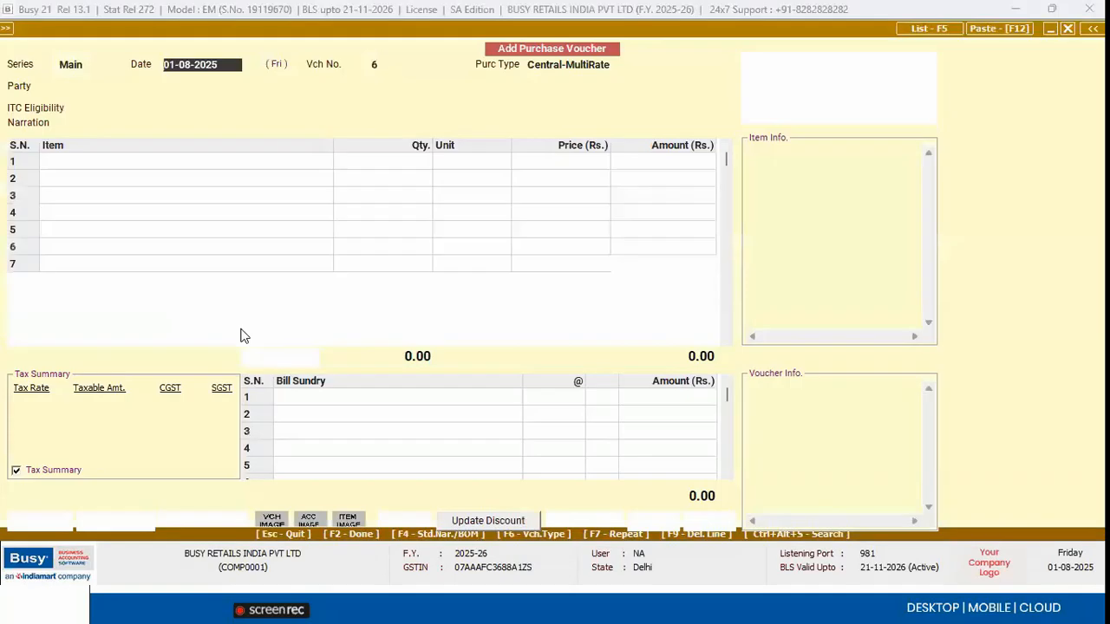
Step: Set the party to Busy Infotech Pvt. Ltd. and enter Sports Shoes with a quantity of 10
key(Return)
text(sp)
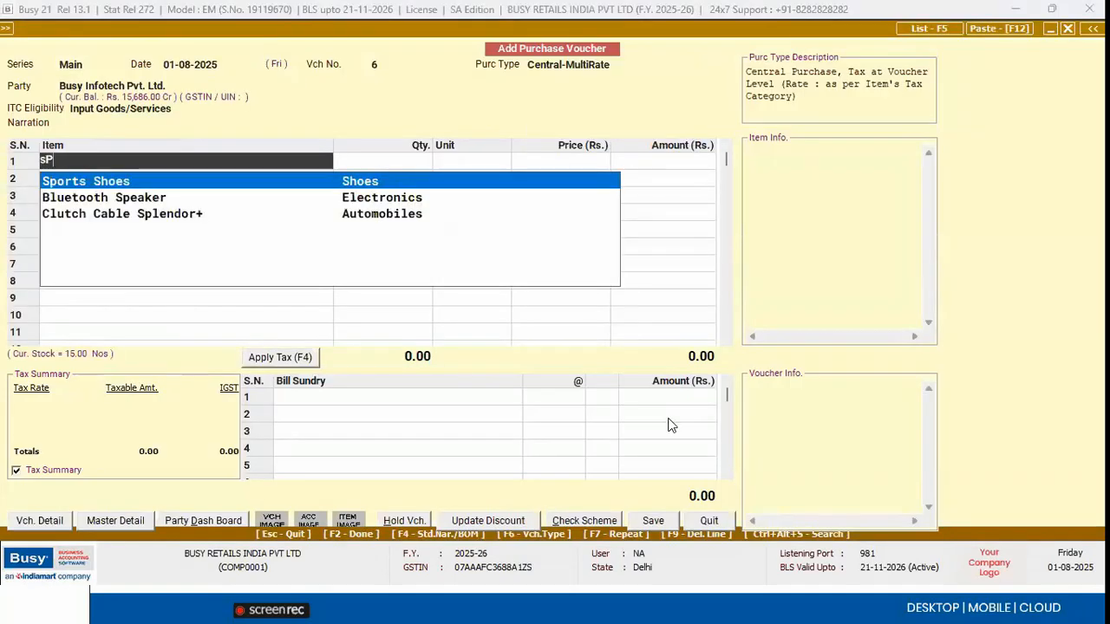
key(Return)
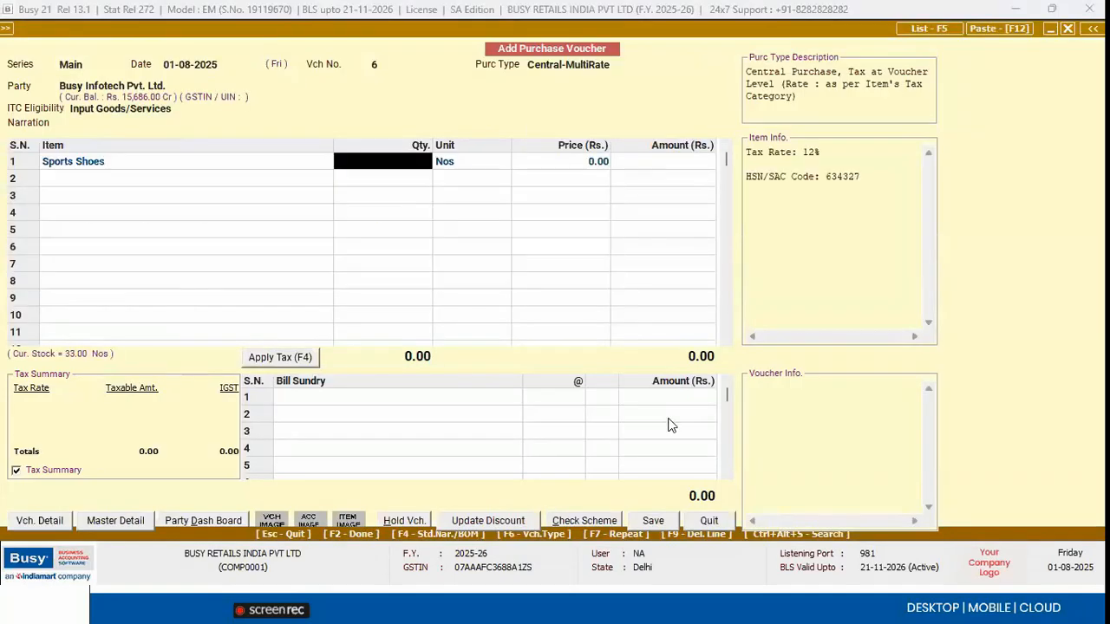
text(10)
key(Return)
key(Return)
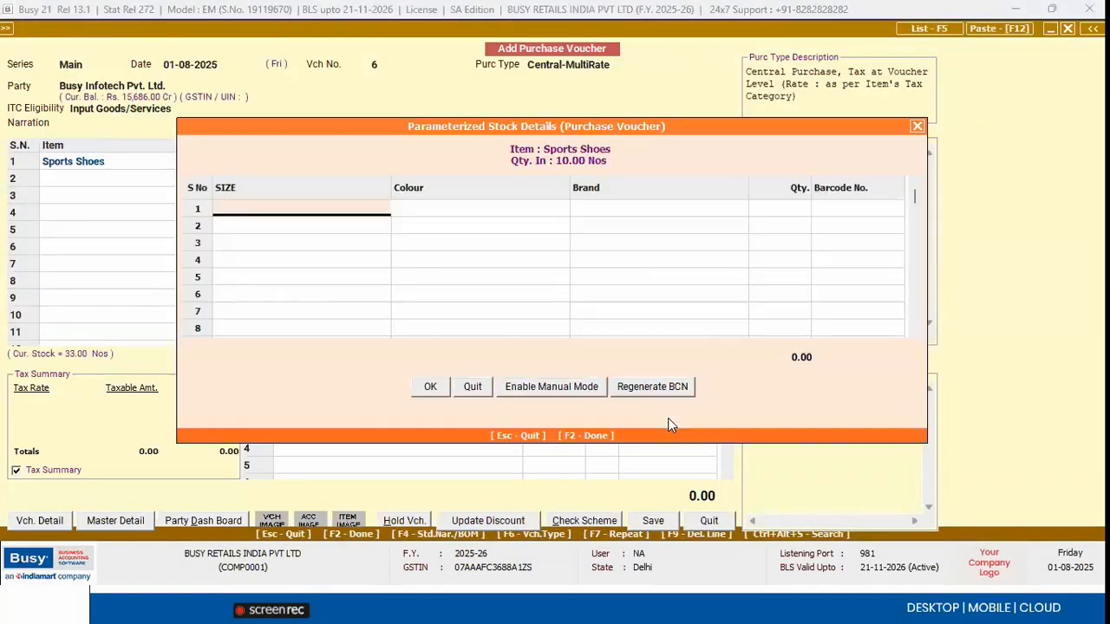
Step: Enter size 10, colour BLACK, brand Nike and quantity 10 for the shoes, and allocate a unique BCN to each unit
key(Return)
text(BLACK)
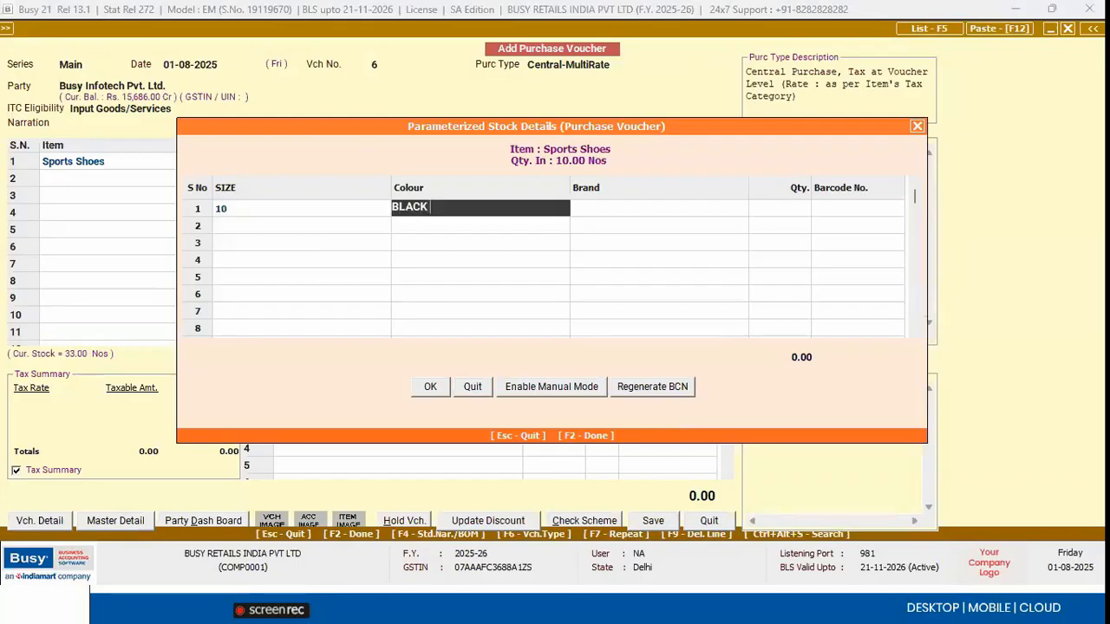
key(Return)
key(Return)
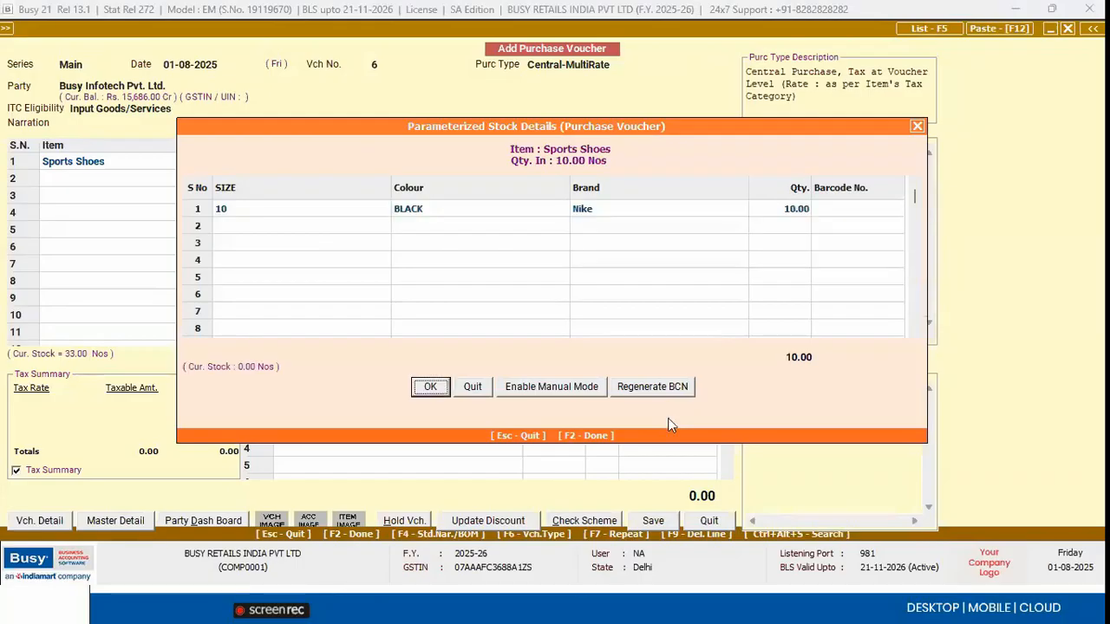
key(Return)
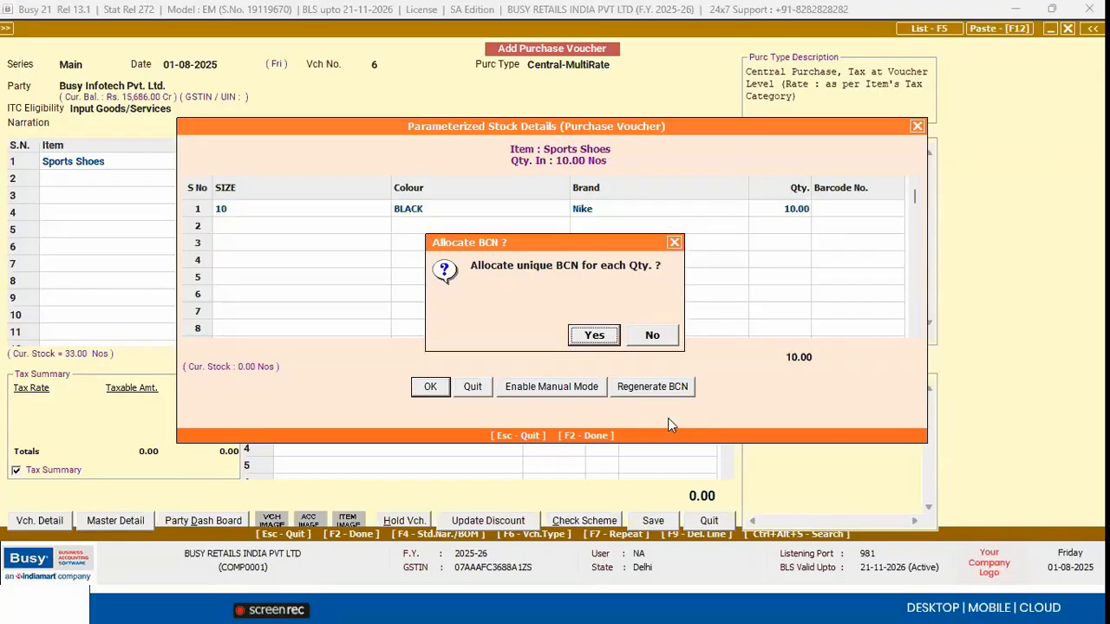
key(Return)
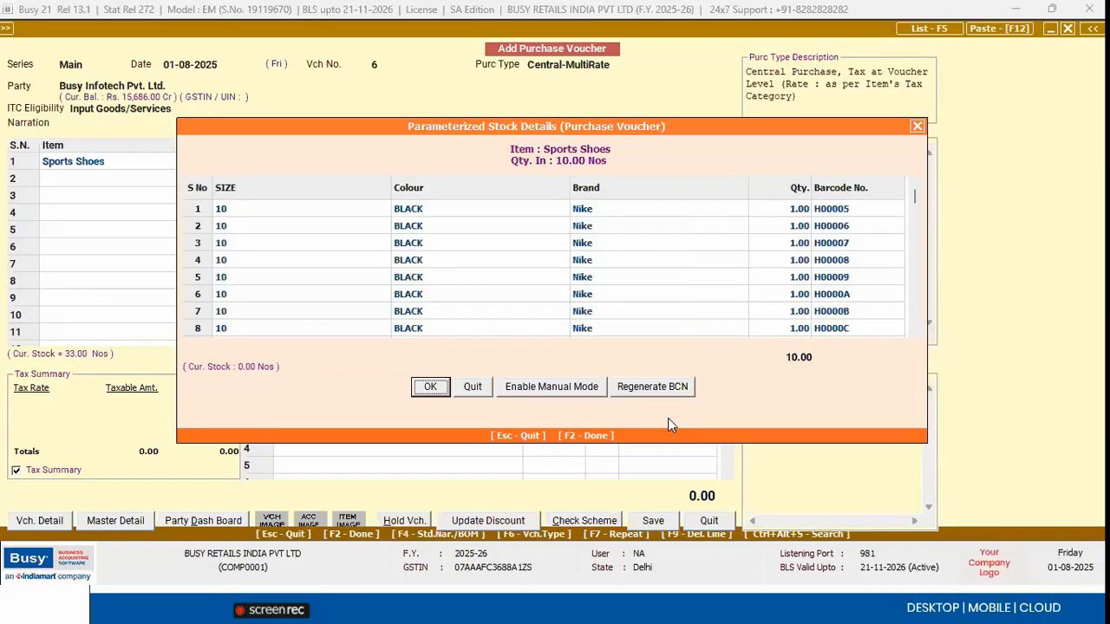
Step: Inspect the barcode numbers allocated to the Sports Shoes rows, accept the stock details, and quit the purchase voucher without saving
click(864, 225)
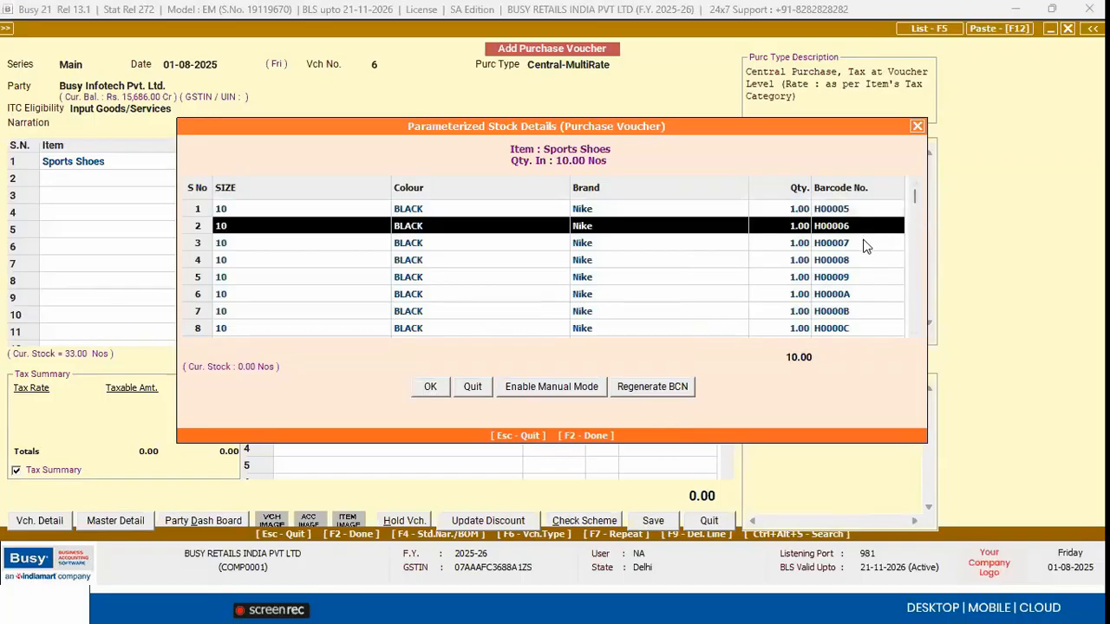
click(853, 205)
drag(833, 209, 279, 214)
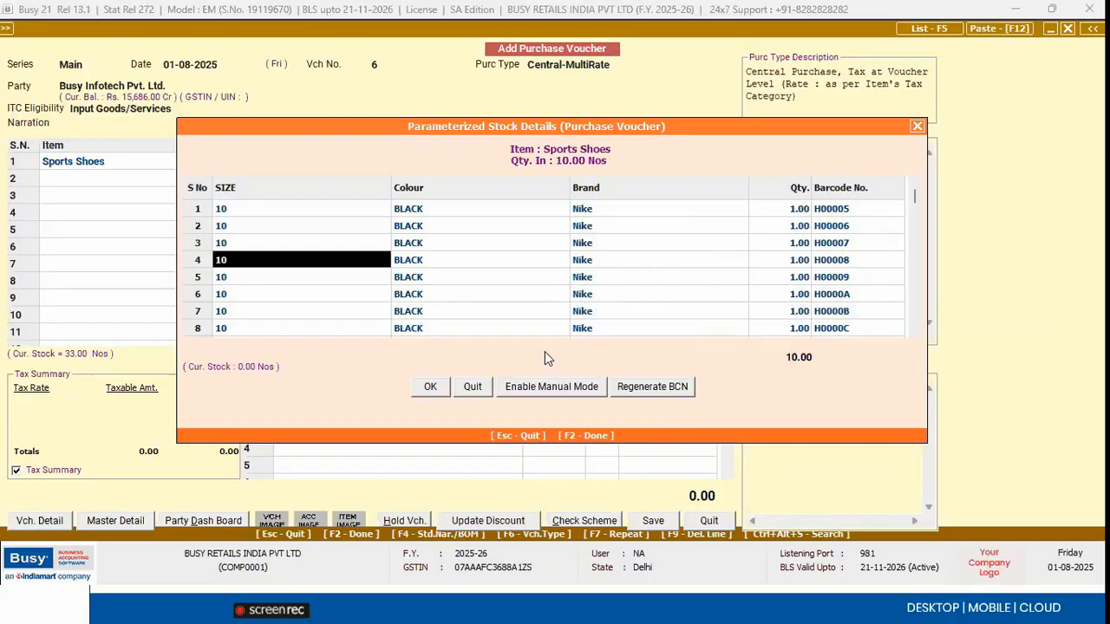
key(F2)
key(Escape)
key(y)
key(alt+Tab)
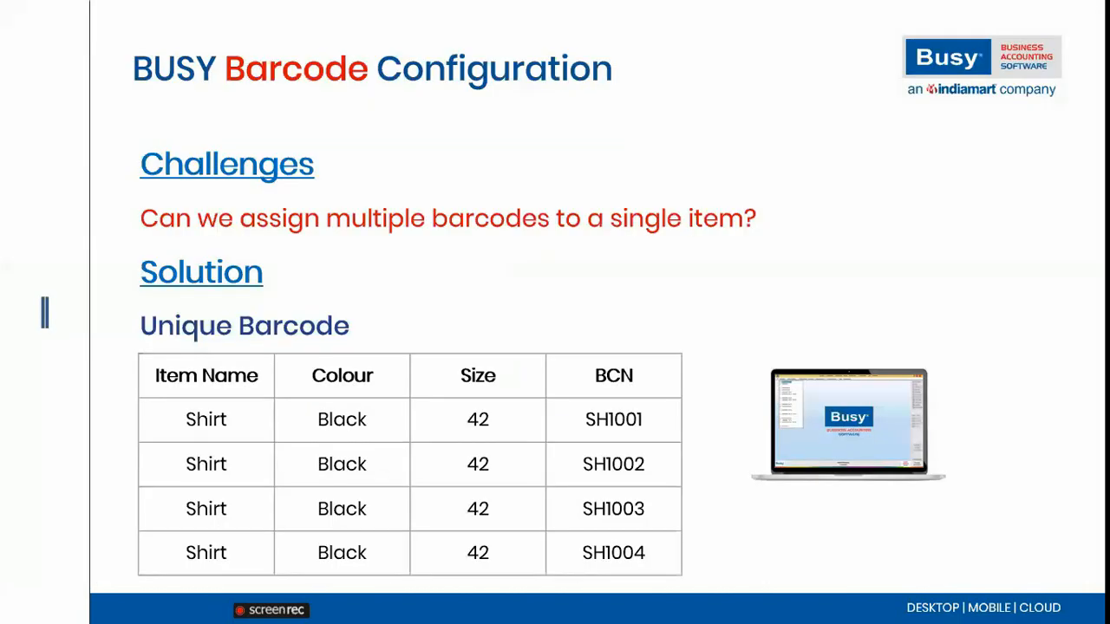
key(Right)
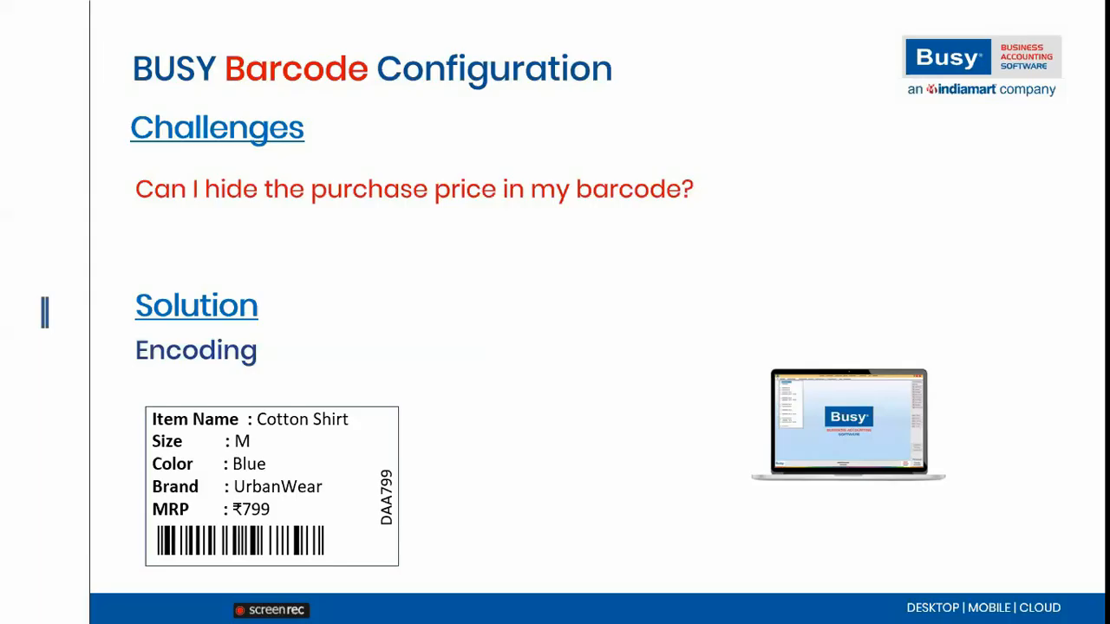
Step: Switch back to BUSY and open Item Bar-code Printing from the add-ons
key(alt+Tab)
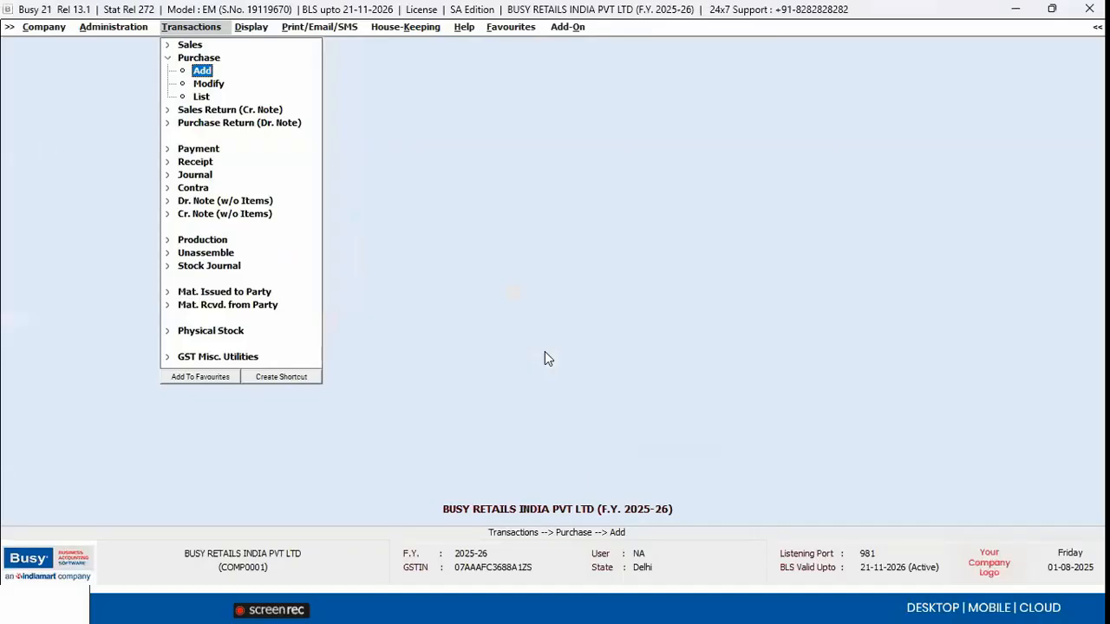
key(Right)
key(Right)
key(Right)
key(Right)
key(Right)
key(Return)
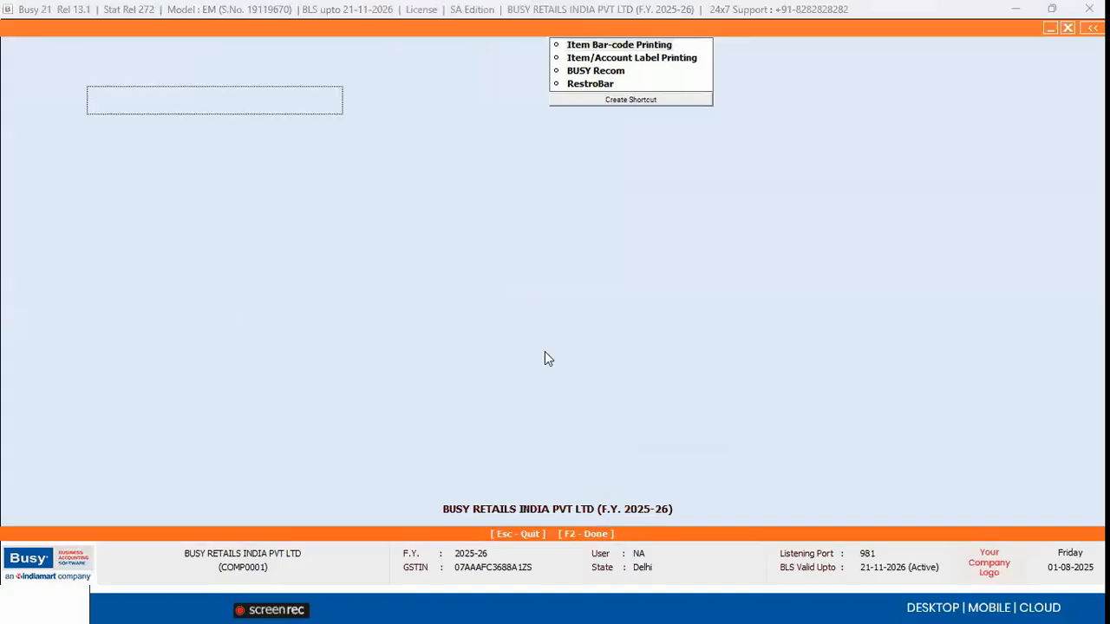
Step: Open the bar-code label configuration for the Parameterwise format
key(Return)
key(Down)
key(Down)
key(Down)
key(Down)
key(Down)
key(Down)
key(Down)
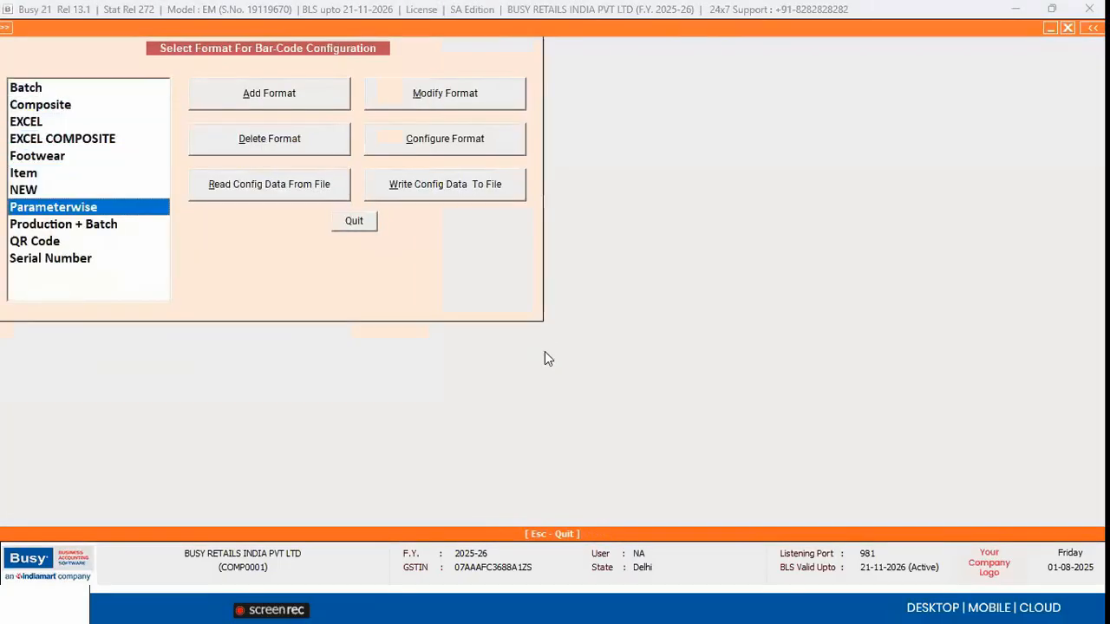
key(Up)
key(Return)
Step: Change the label's ITEM_GROUP_NAME field to DISCOUNT % and set its Apply Encoding option to Y
click(550, 418)
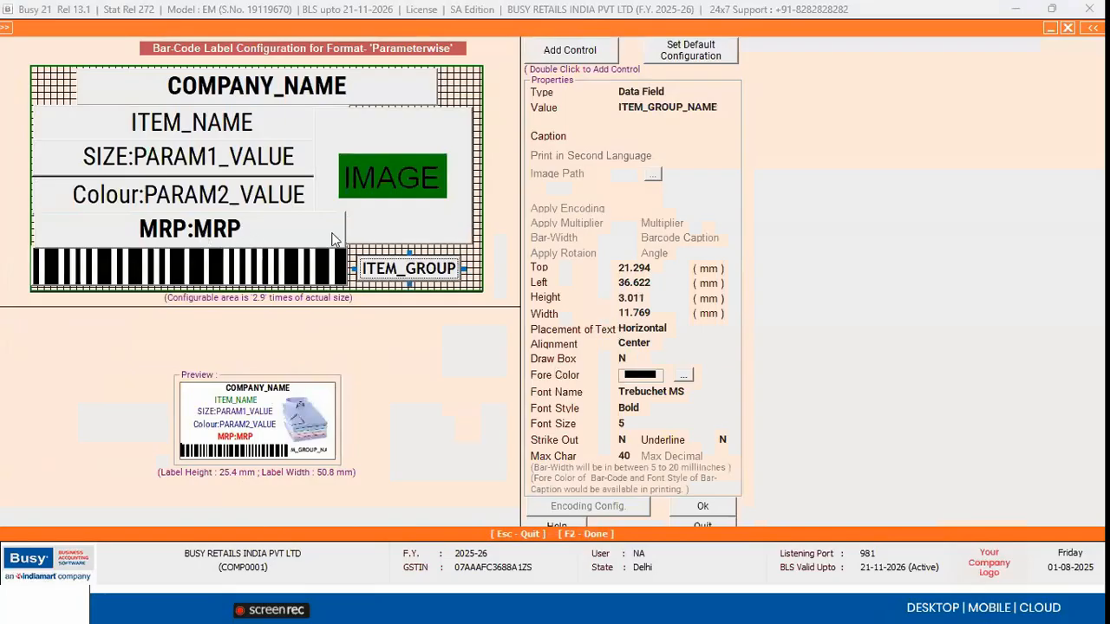
click(388, 265)
click(624, 209)
text(Y)
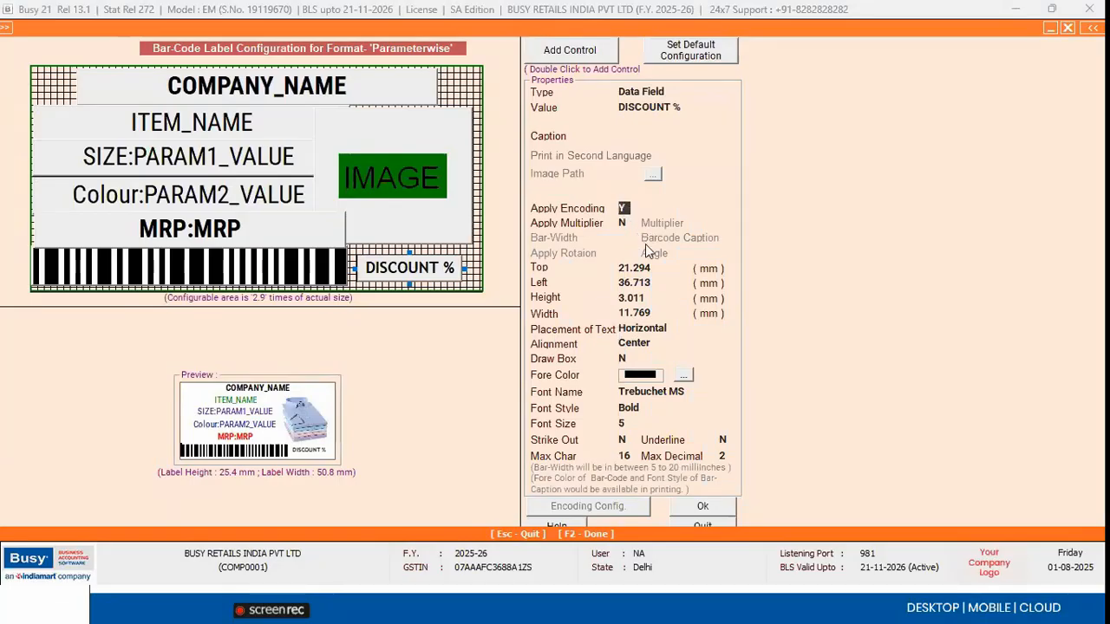
key(Return)
Step: Open the encoding configuration for the DISCOUNT % field and assign codes A to J to digits 0 to 9
click(597, 508)
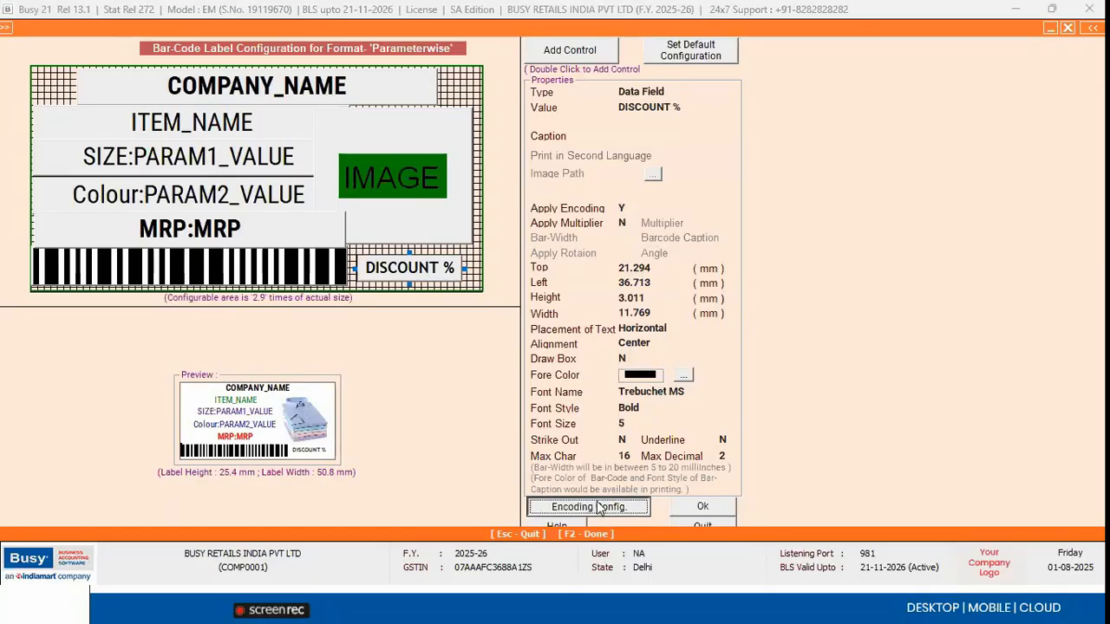
click(598, 507)
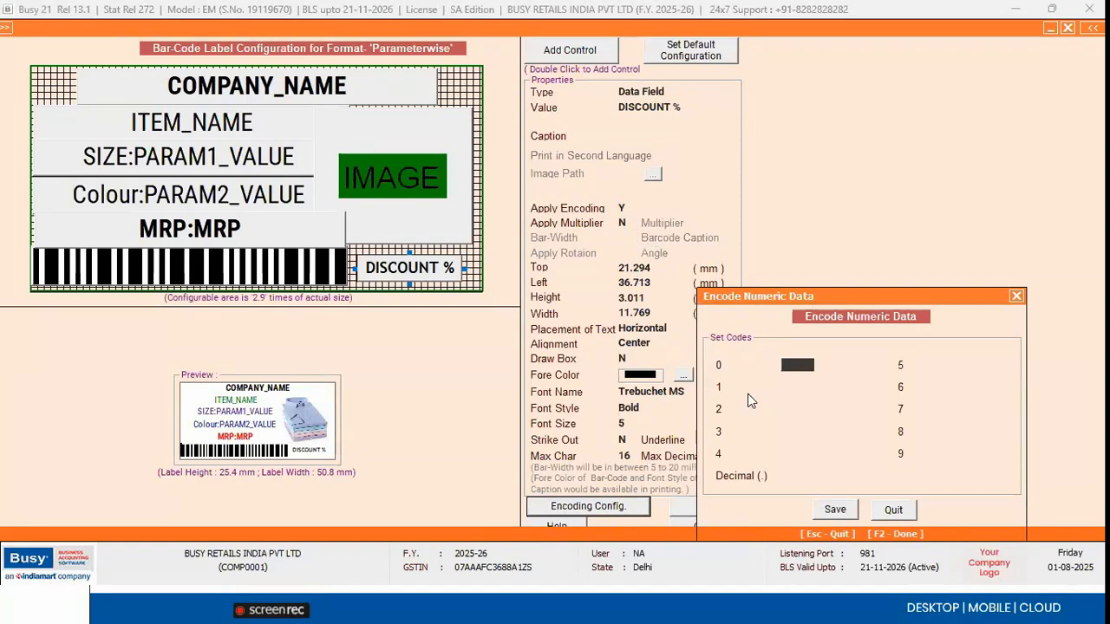
text(A)
key(Return)
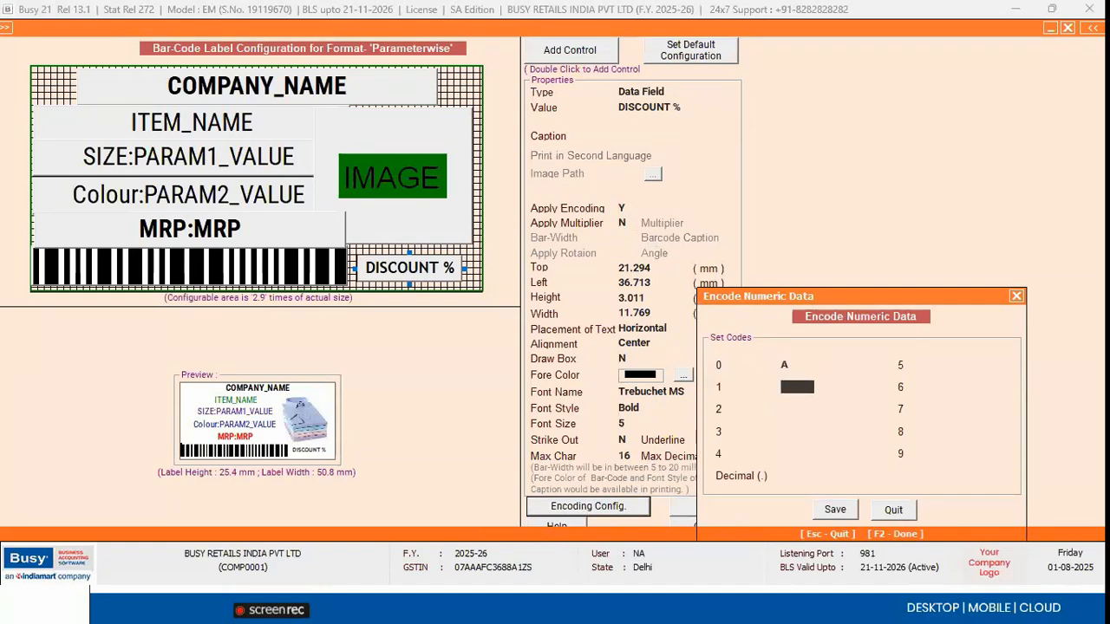
text(B)
key(Return)
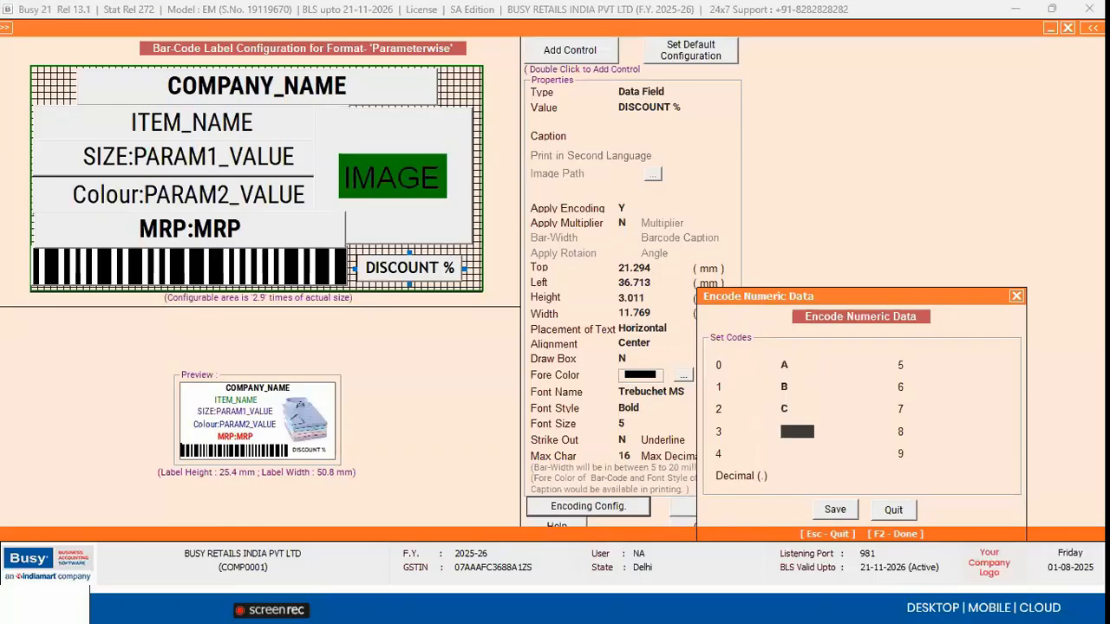
text(DEFGHI)
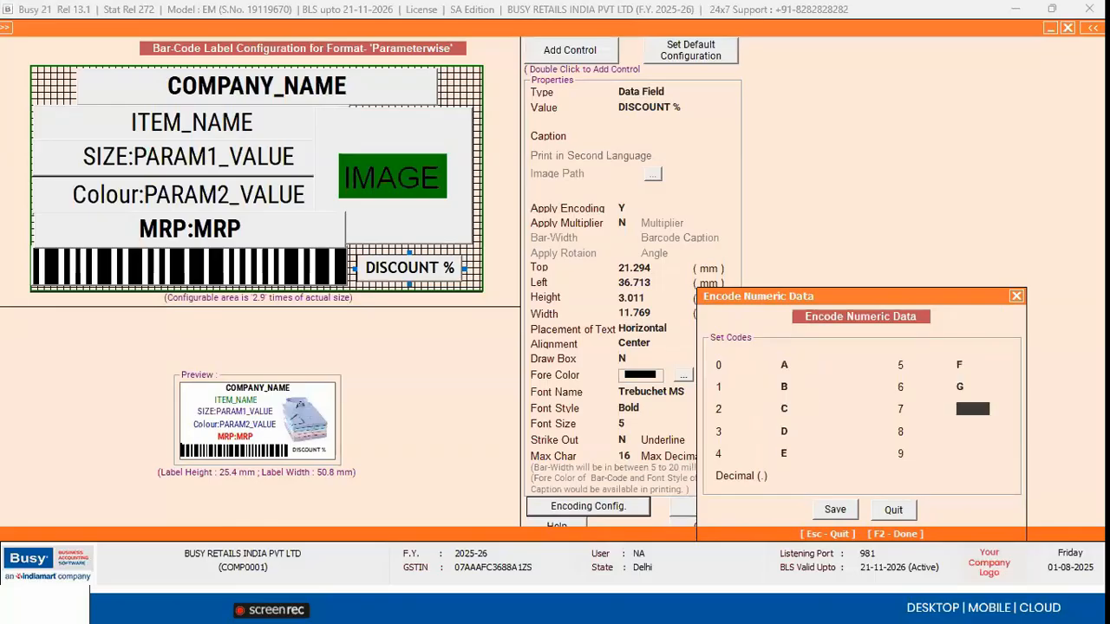
text(J)
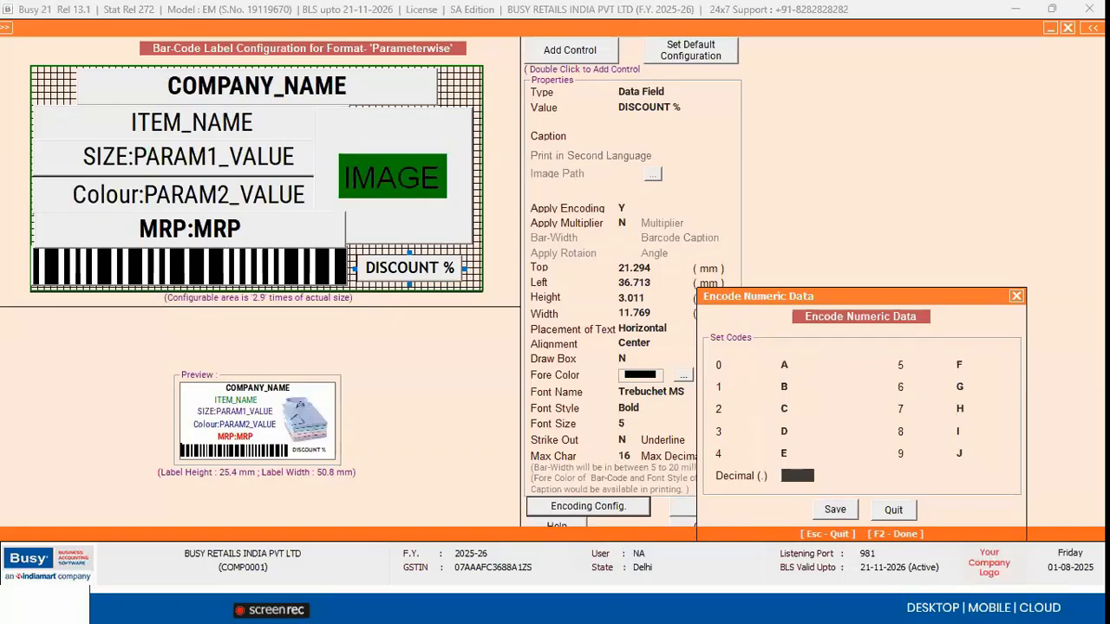
Step: Set the decimal point's code to a hyphen (-) and save the numeric encoding
text(0)
key(BackSpace)
text(-)
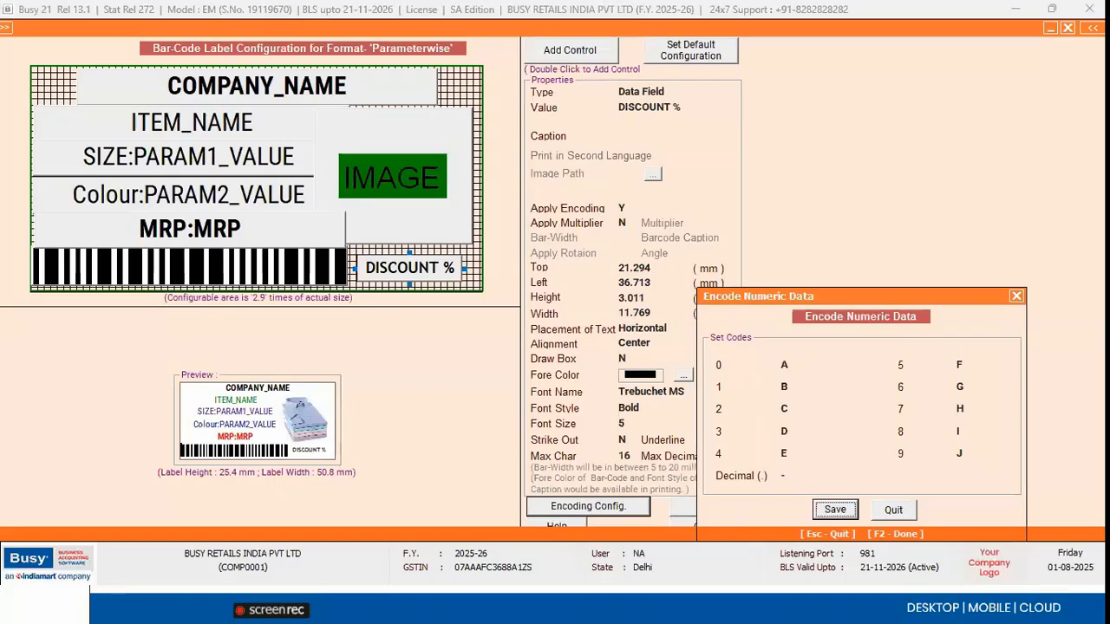
key(Return)
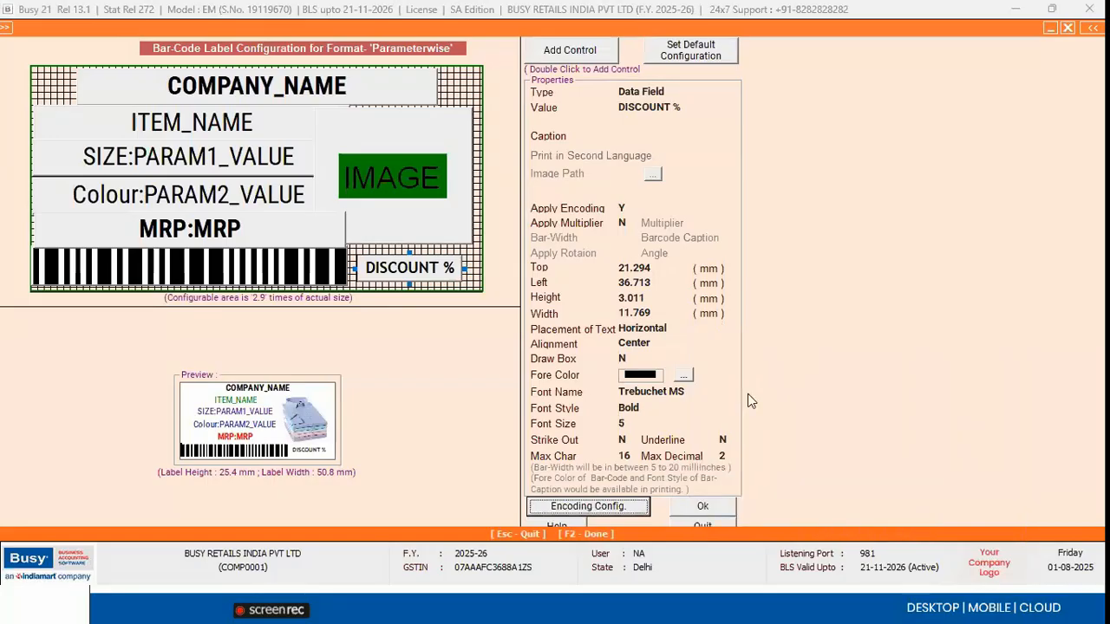
Step: Save the Parameterwise label and sheet configuration and return to the Print Item Bar-Code options
key(F2)
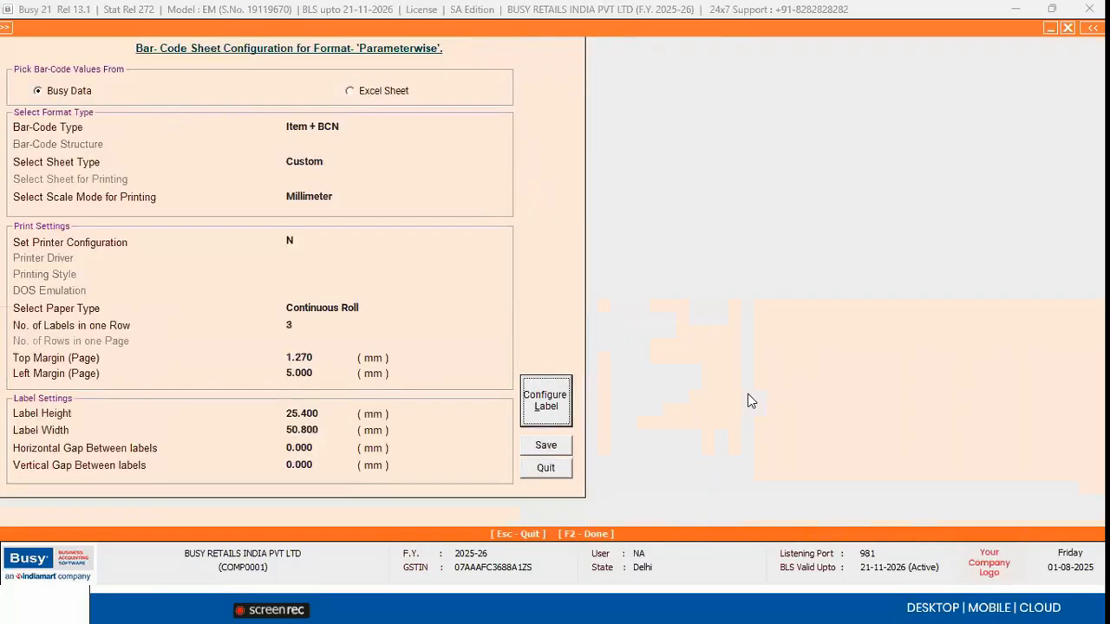
key(F2)
key(Escape)
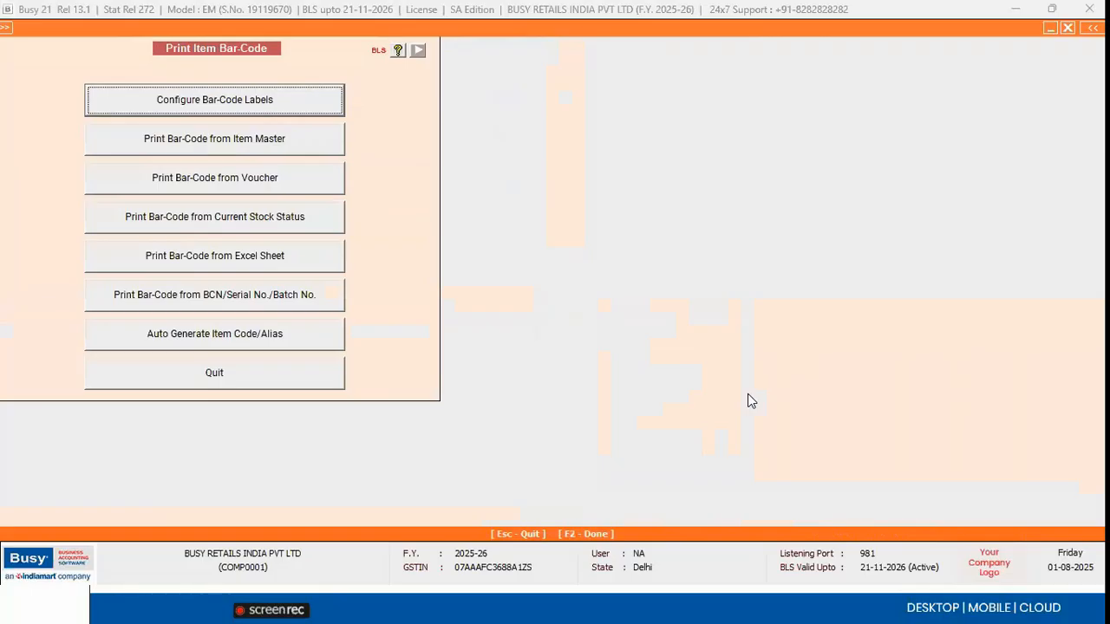
Step: Preview the Parameterwise bar-code labels from the voucher and enlarge the preview to 260%
key(Down)
key(Down)
key(Down)
key(Up)
key(Return)
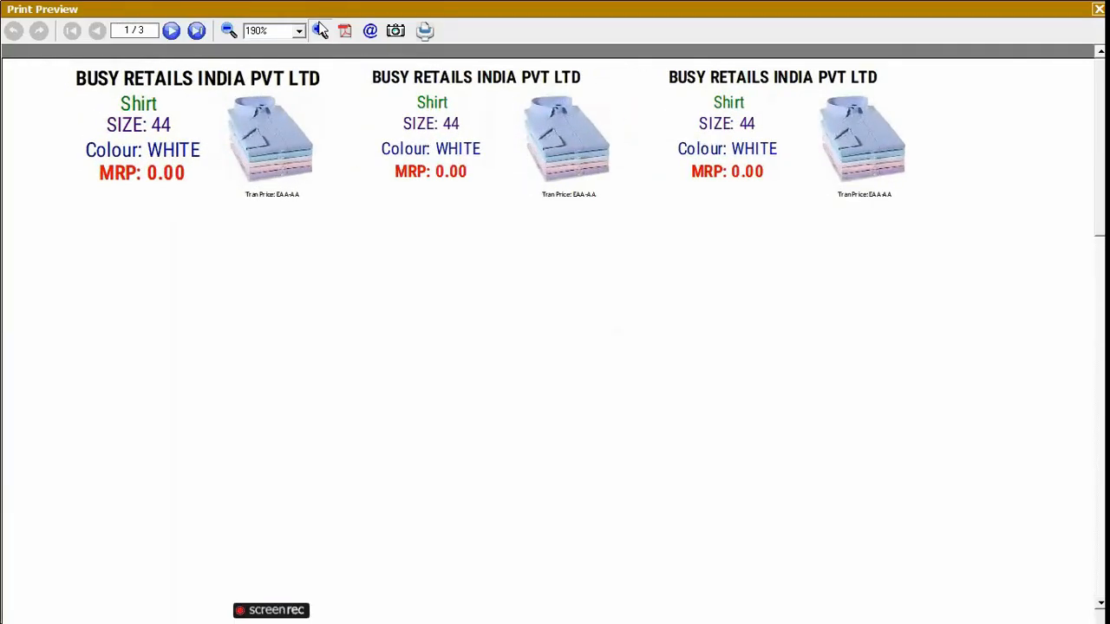
click(319, 30)
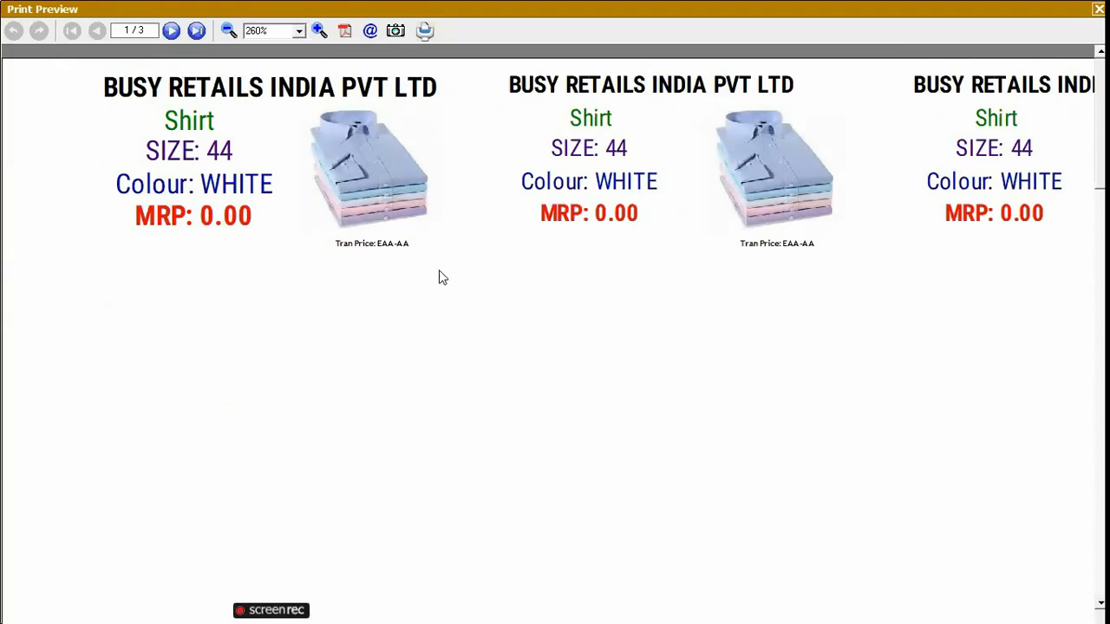
Step: Close the label preview, switch to the PowerPoint slide show and advance to the regional-language barcode challenge
key(Escape)
key(Escape)
key(Escape)
key(Escape)
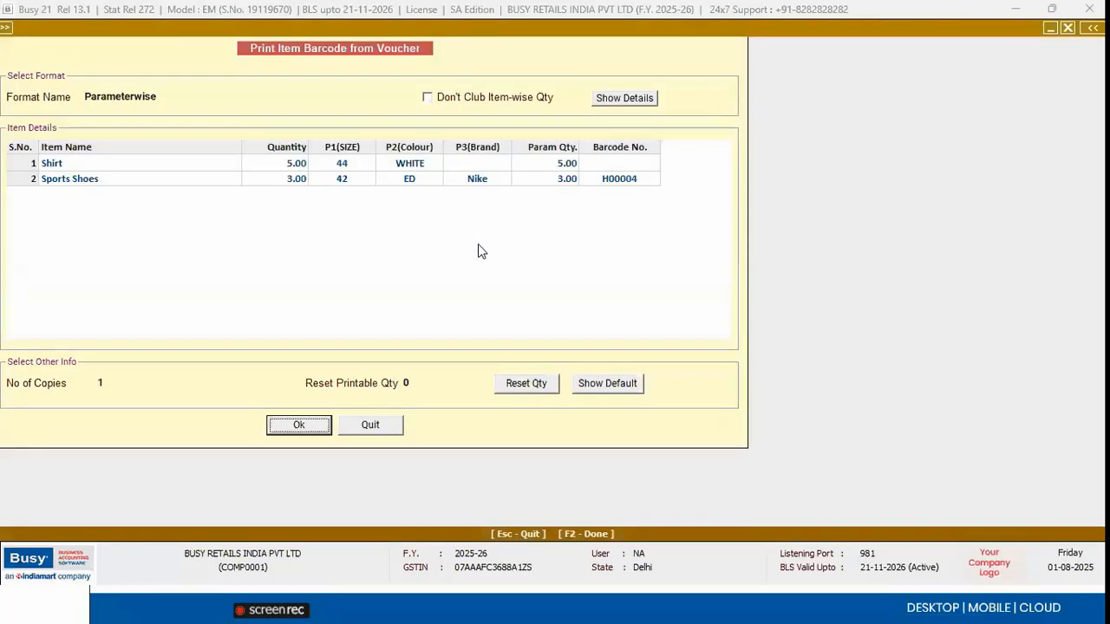
key(alt+Tab)
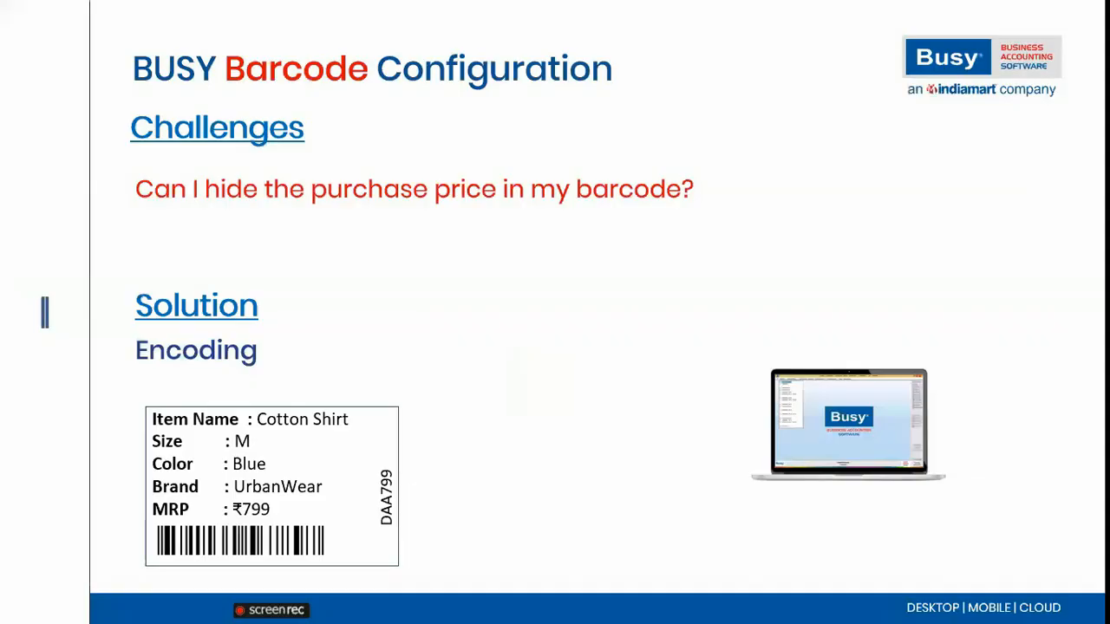
key(Right)
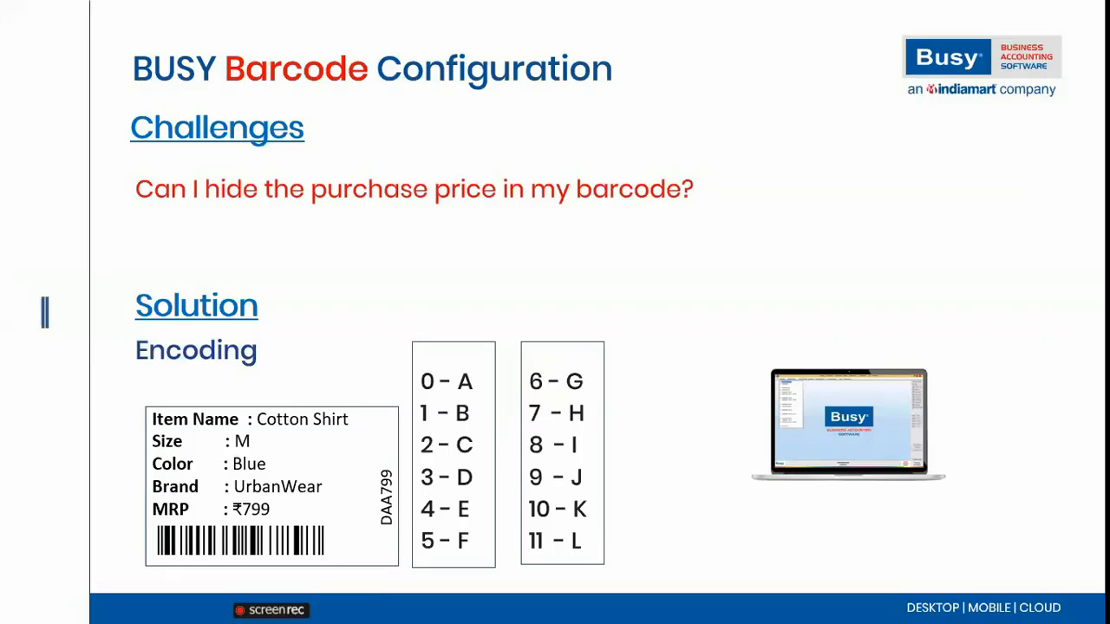
key(Right)
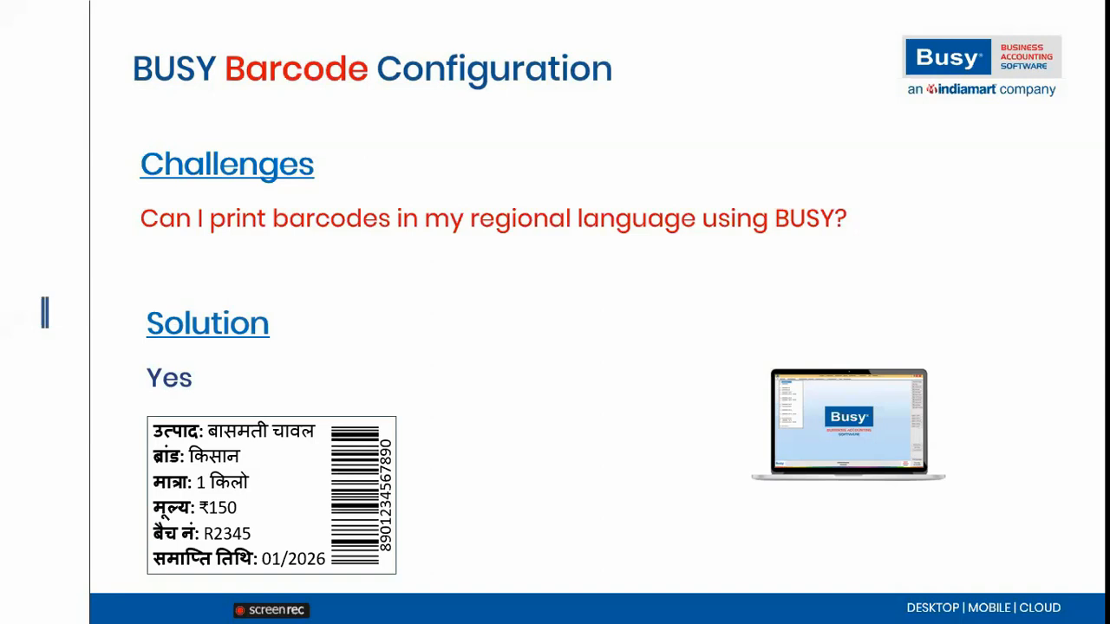
Step: Switch back to BUSY and open the General section of the company's Features / Options
key(alt+Tab)
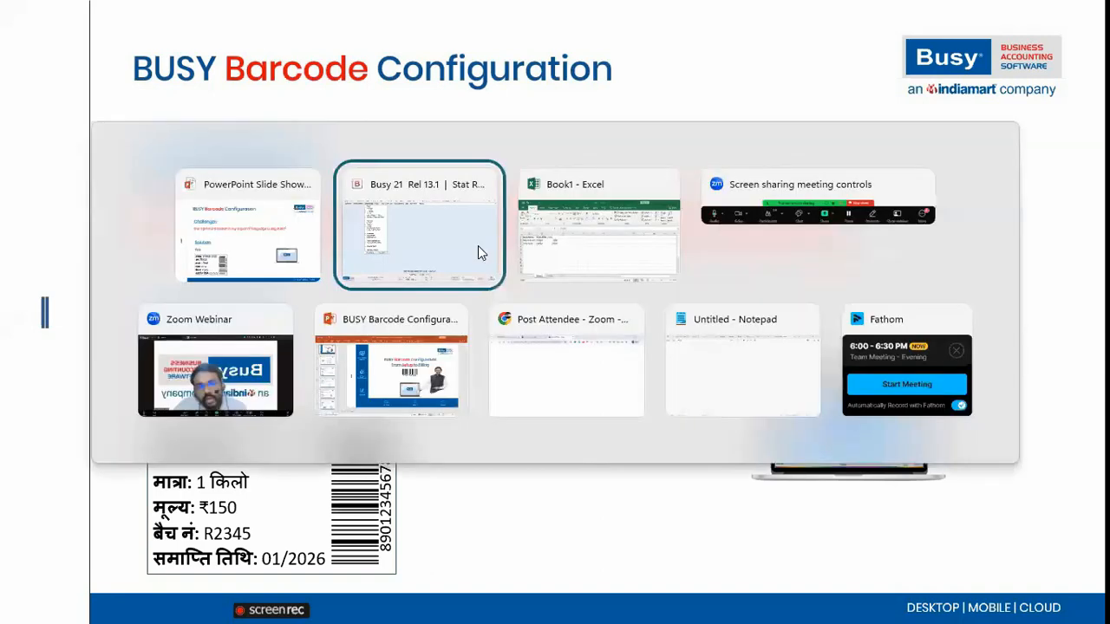
key(Left)
key(Down)
key(Return)
key(Return)
key(Down)
key(Down)
key(Down)
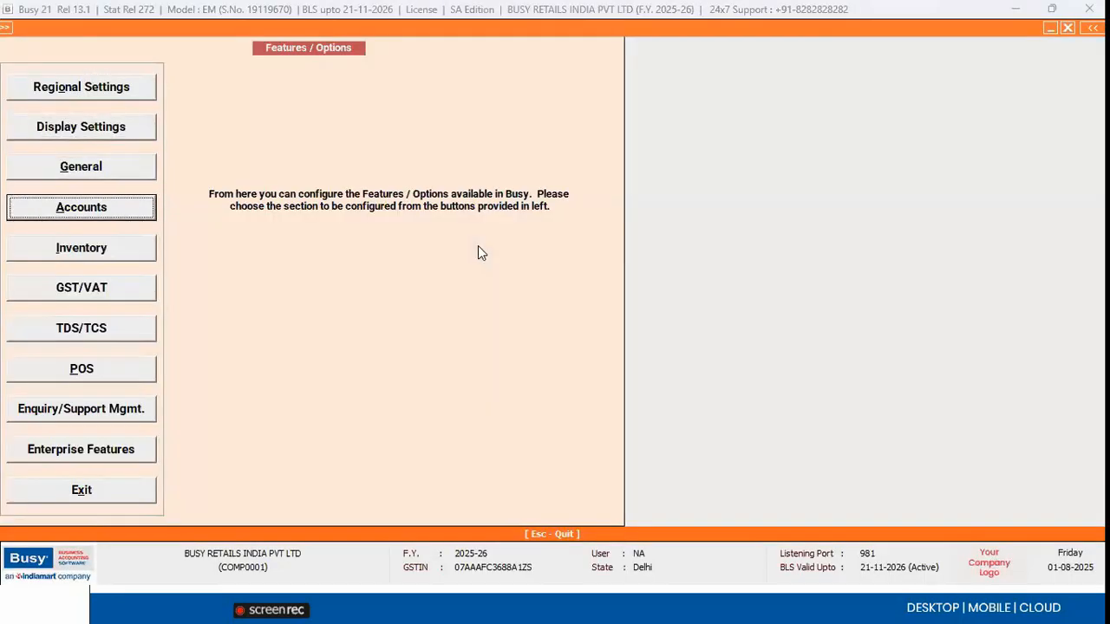
key(Up)
key(Return)
Step: Enable Second Language Support with Hindi (India) as the language and save the General settings
click(690, 70)
text(Y)
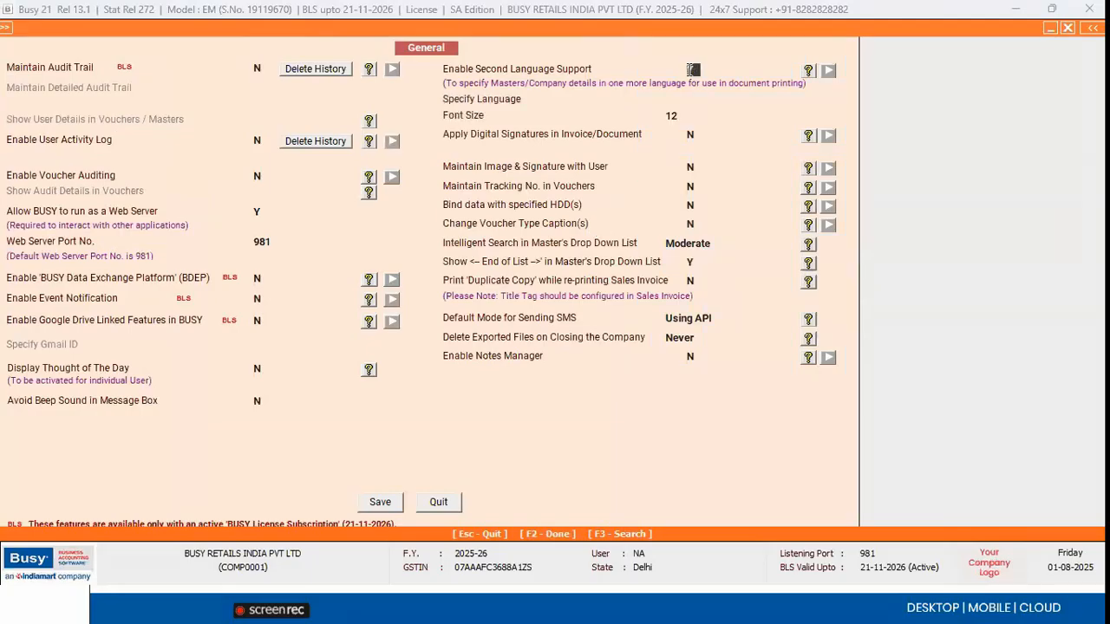
key(Return)
key(Down)
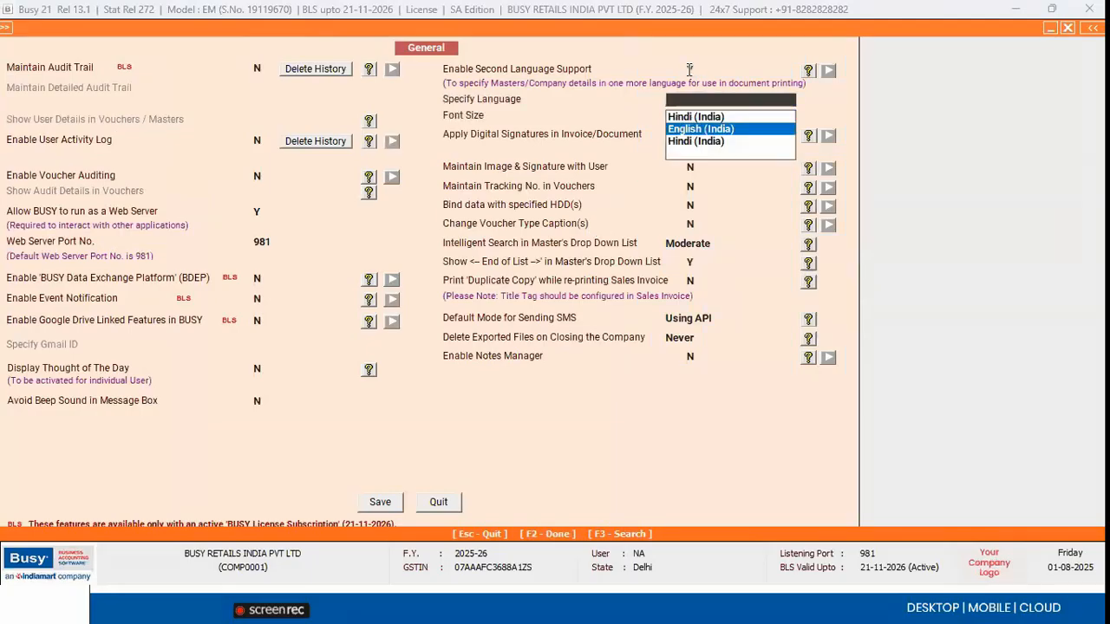
key(Up)
key(Return)
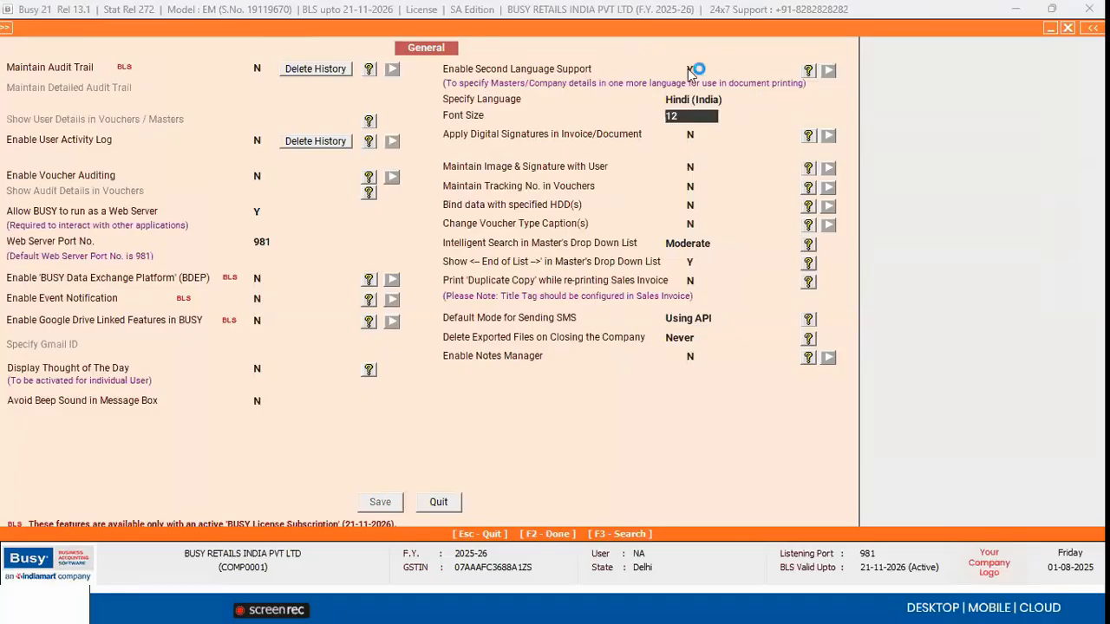
key(F2)
Step: Open Item Bar-code Printing, open the Batch format's label configuration and select its ITEM_NAME field
key(Right)
key(Right)
key(Right)
key(Return)
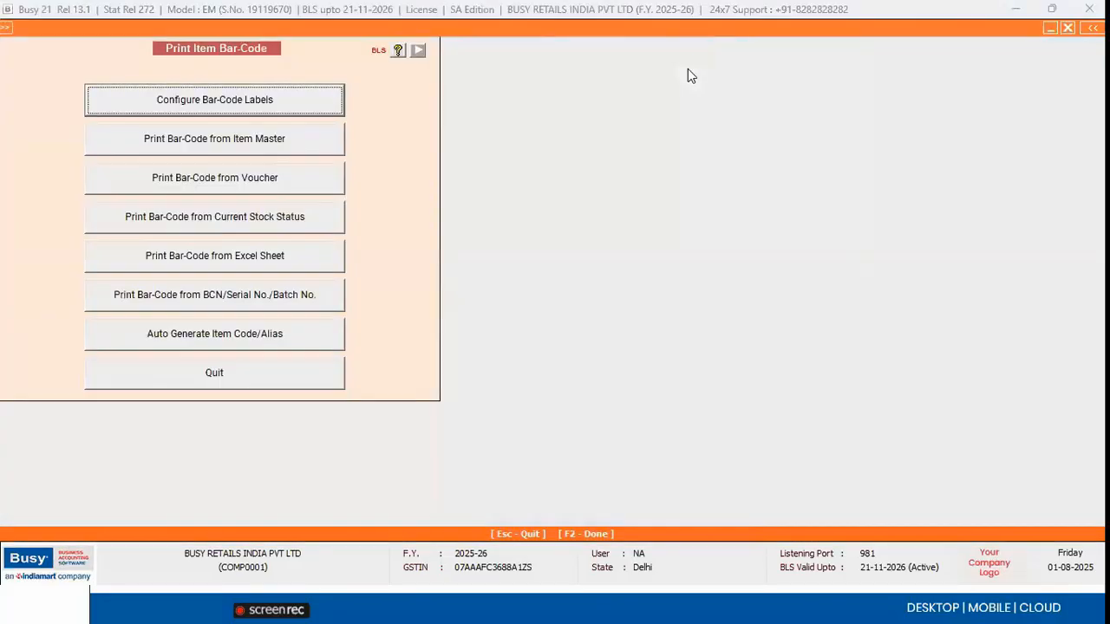
key(Return)
click(441, 144)
click(531, 392)
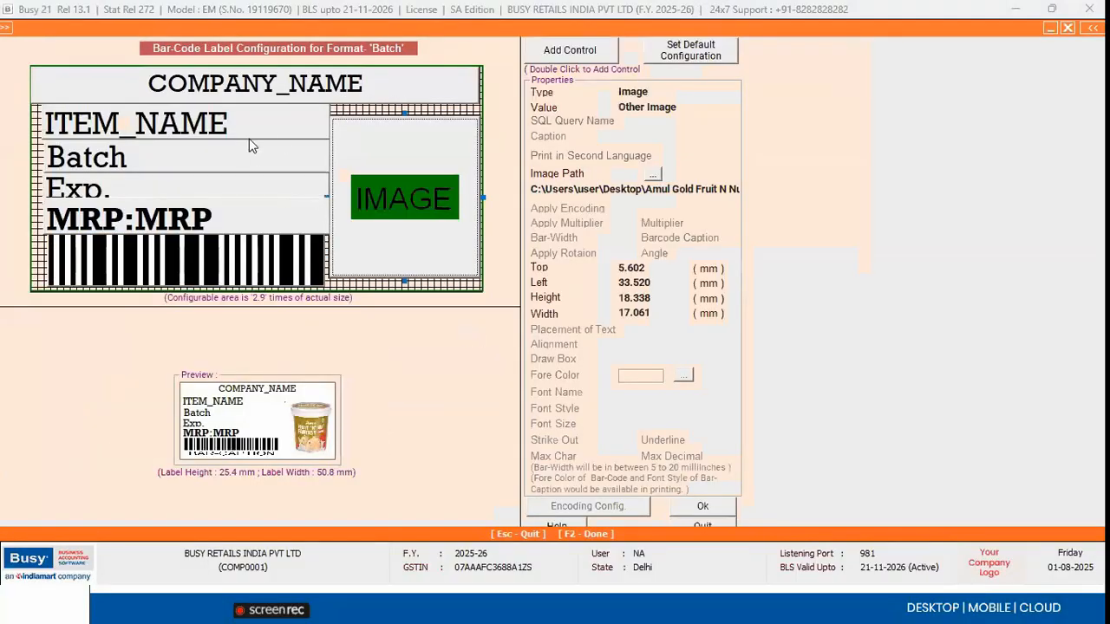
click(164, 131)
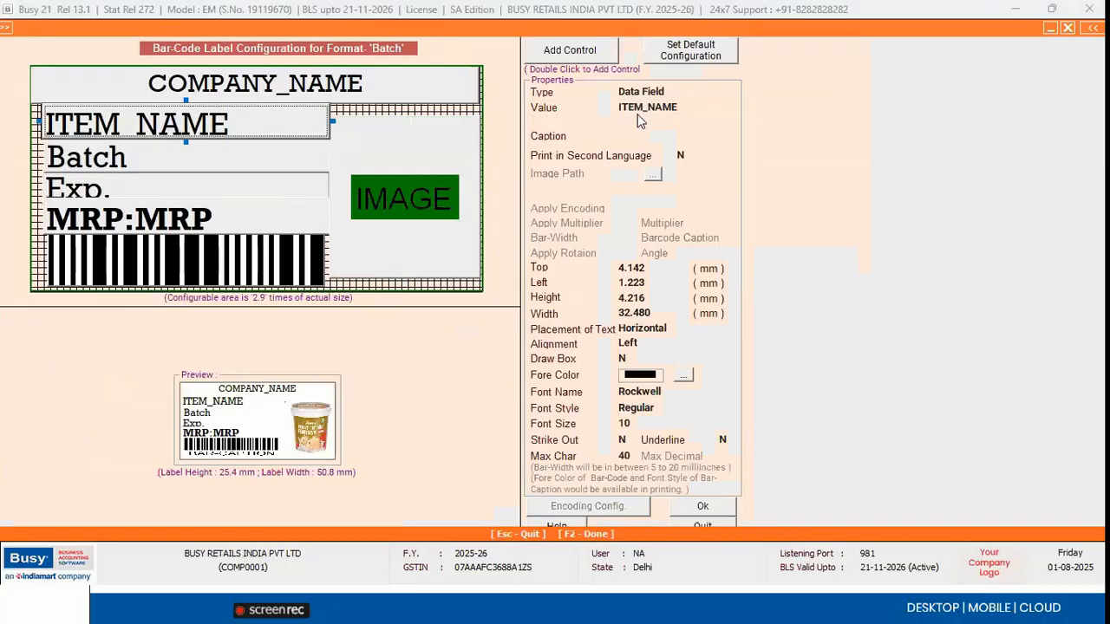
click(673, 105)
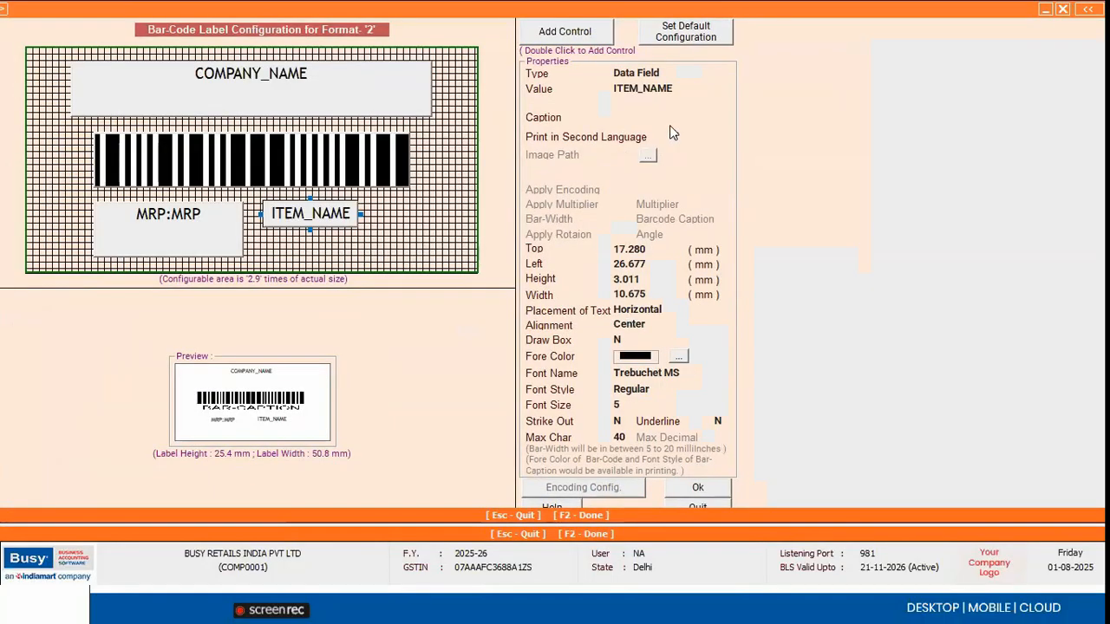
Step: In Format 2's label configuration, set ITEM_NAME to print in the second language and widen it to about 16.3 mm
click(671, 134)
click(679, 137)
drag(359, 213, 409, 214)
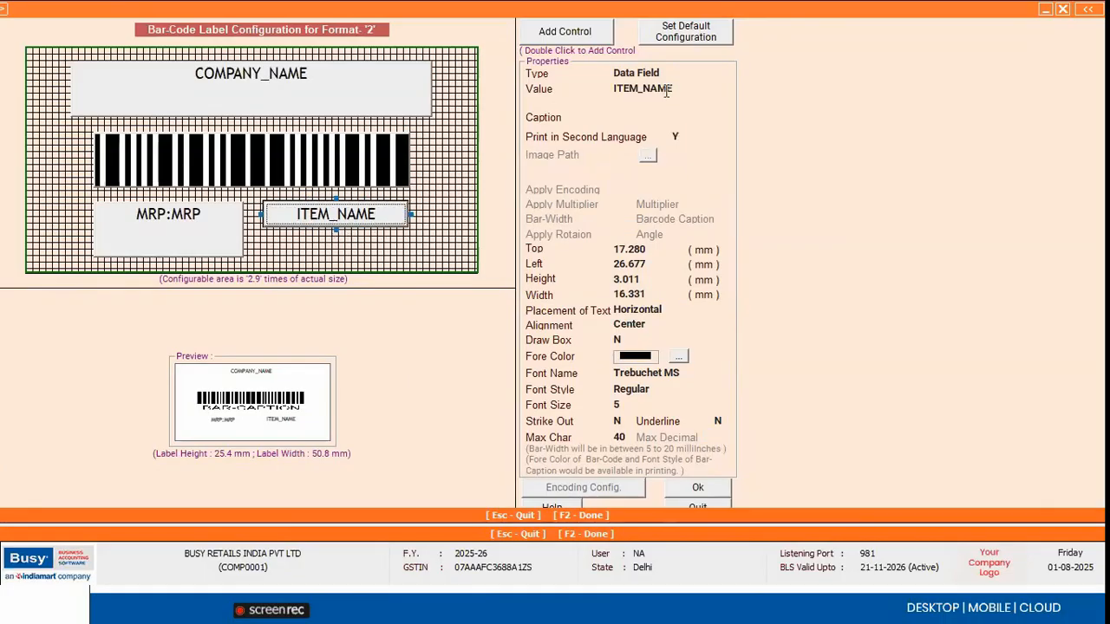
Step: Set the COMPANY_NAME field's Print in Second Language option to Y
click(260, 85)
click(678, 137)
click(666, 91)
click(676, 143)
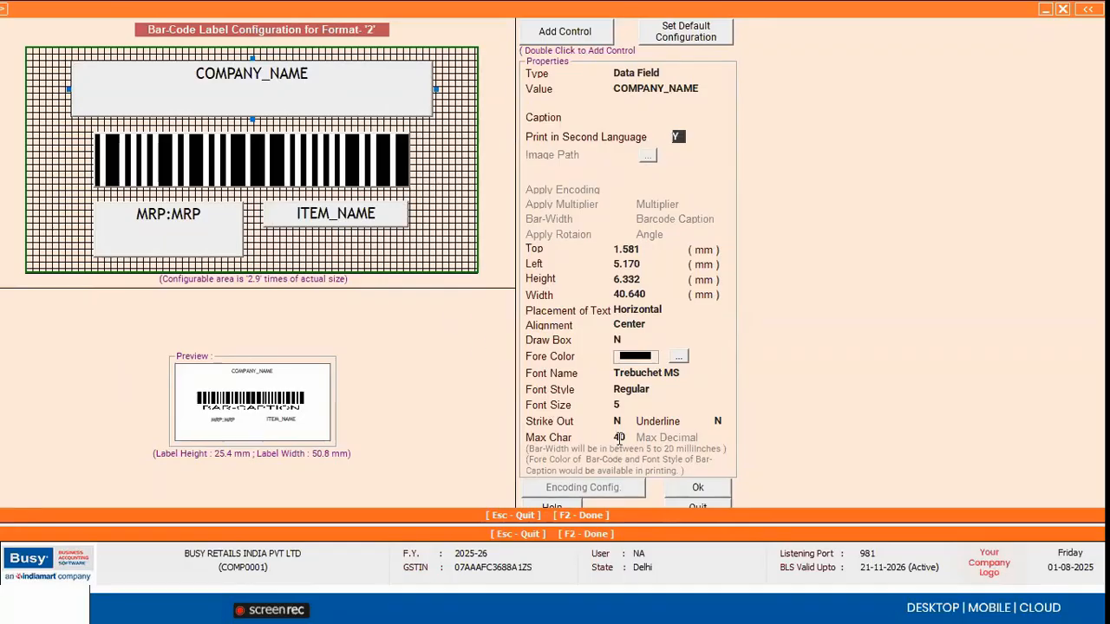
Step: Accept the label layout, save Format 2's sheet configuration and leave the bar-code configuration
click(702, 486)
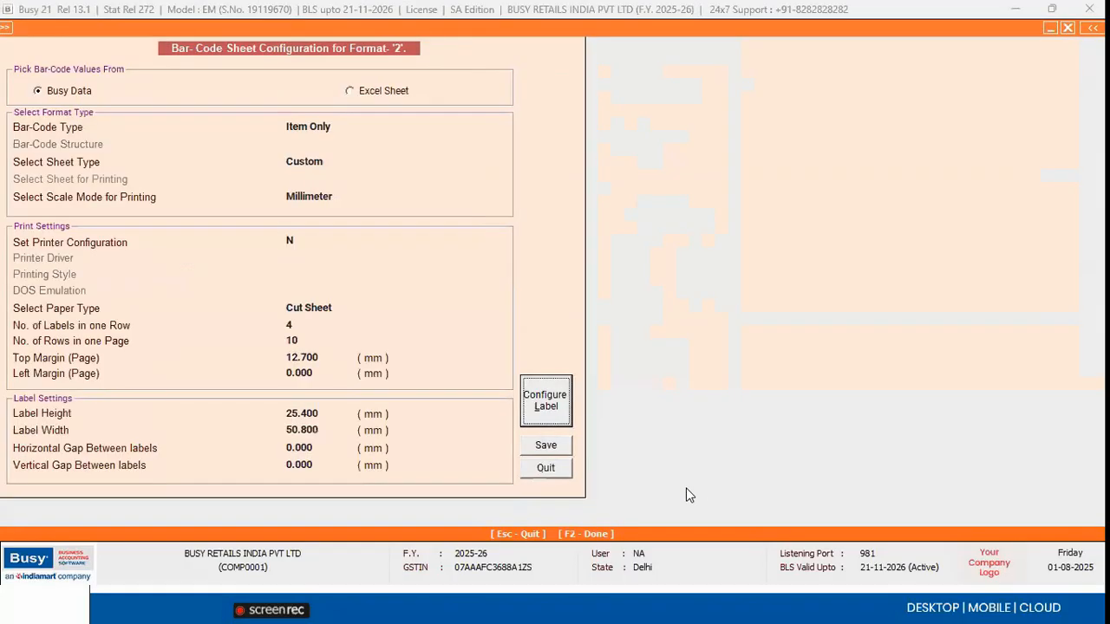
click(548, 450)
key(Escape)
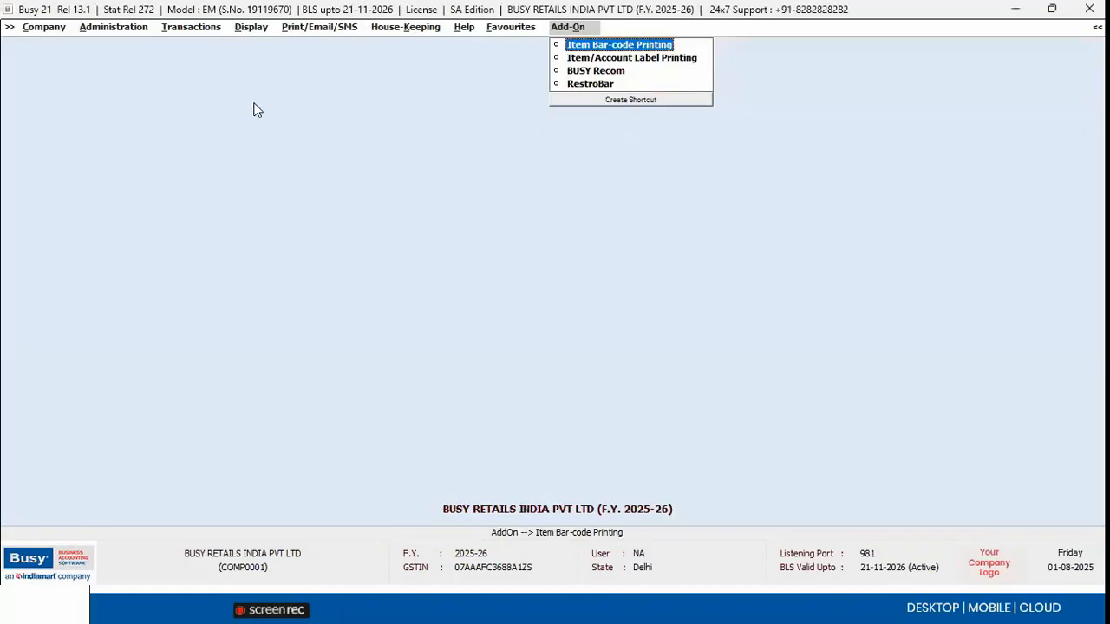
Step: Preview the item master bar-code label for Clutch Cable Splendor+, then close the preview
key(Return)
click(258, 154)
key(Return)
click(260, 156)
key(Return)
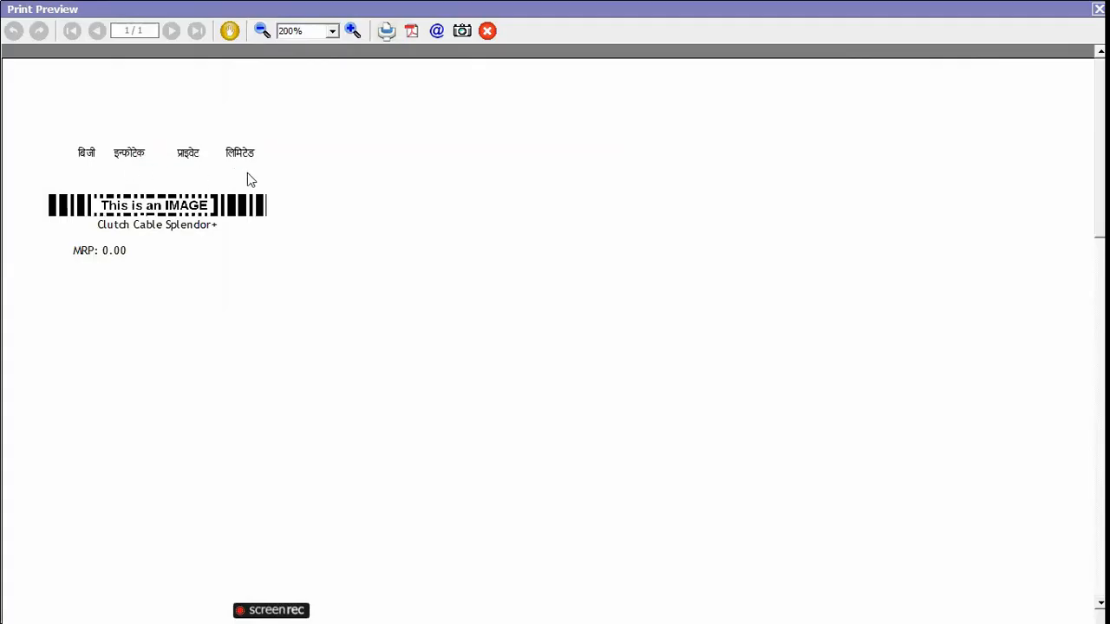
key(Escape)
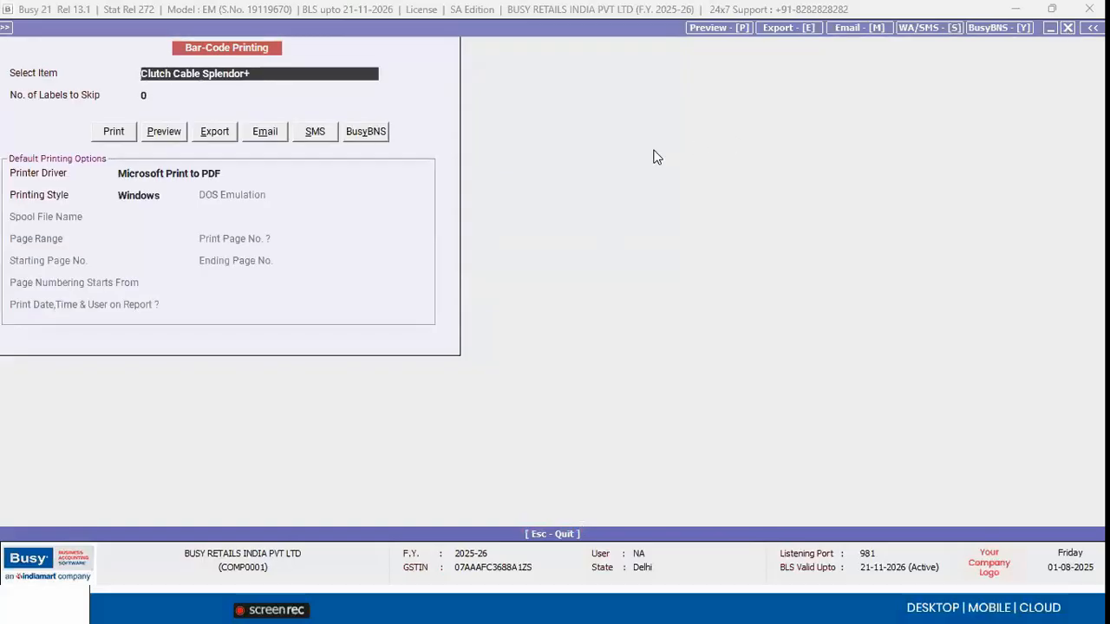
Step: Switch to the PowerPoint slide show and reveal the solution for generating barcodes after production
key(alt+Tab)
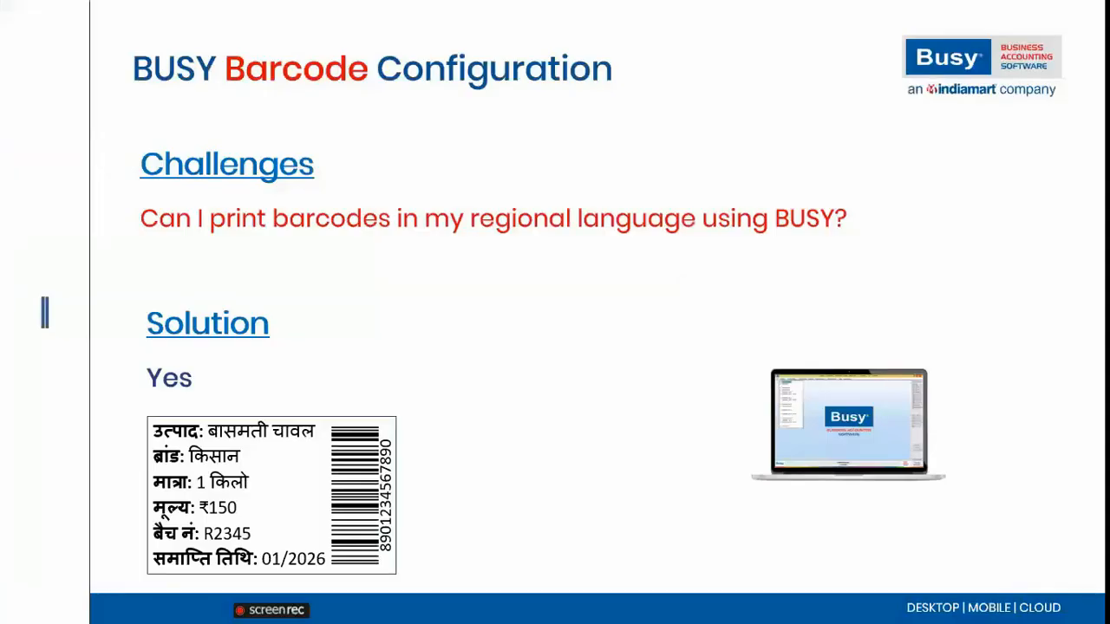
key(Right)
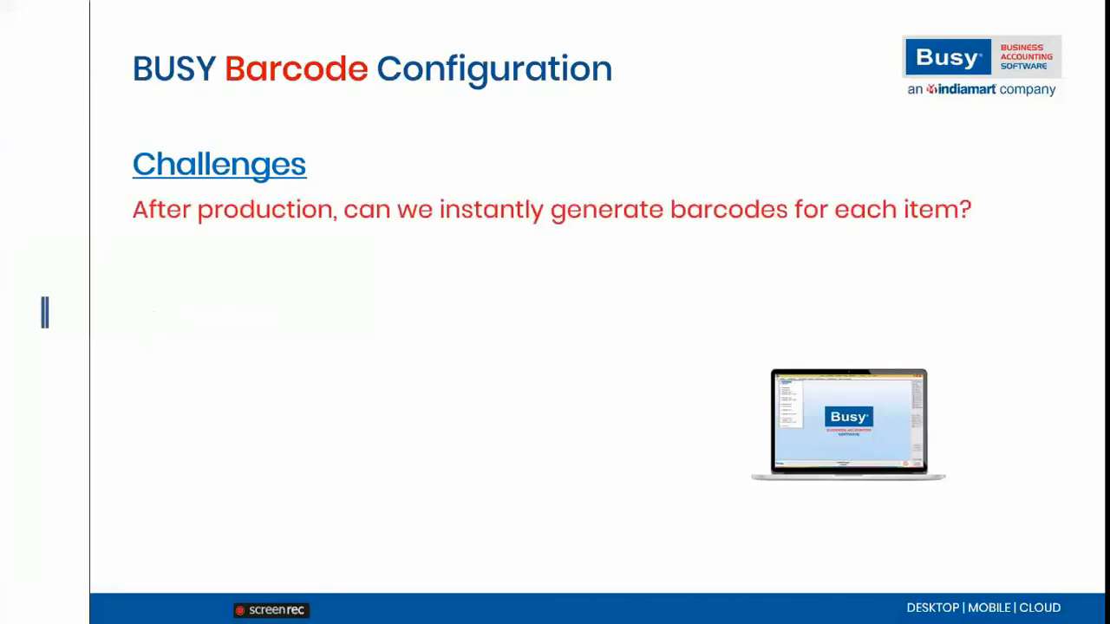
key(Right)
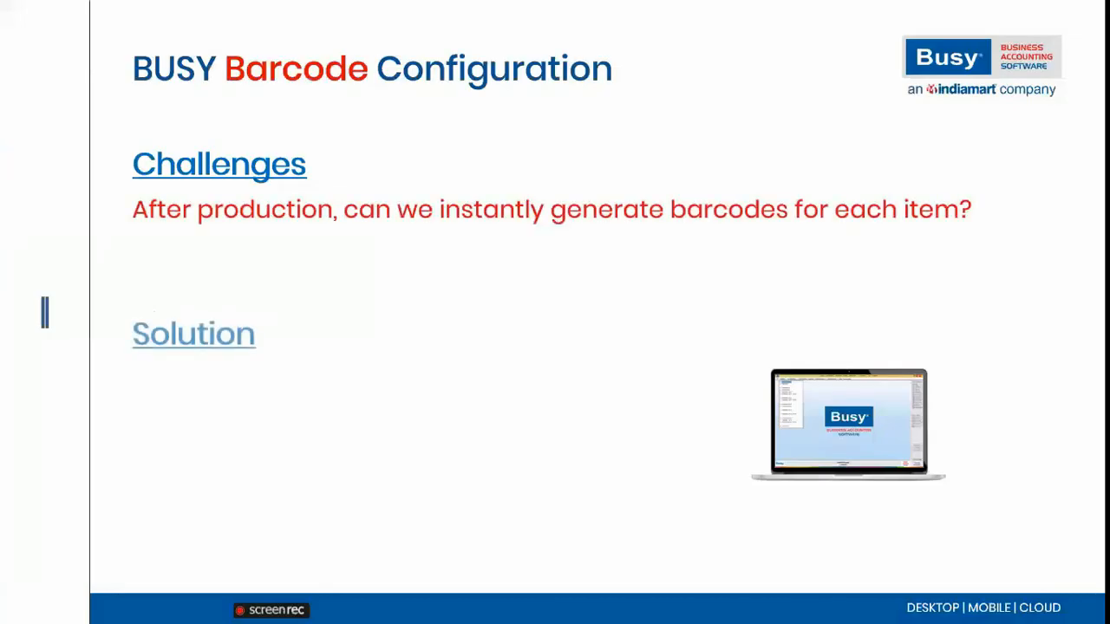
key(Right)
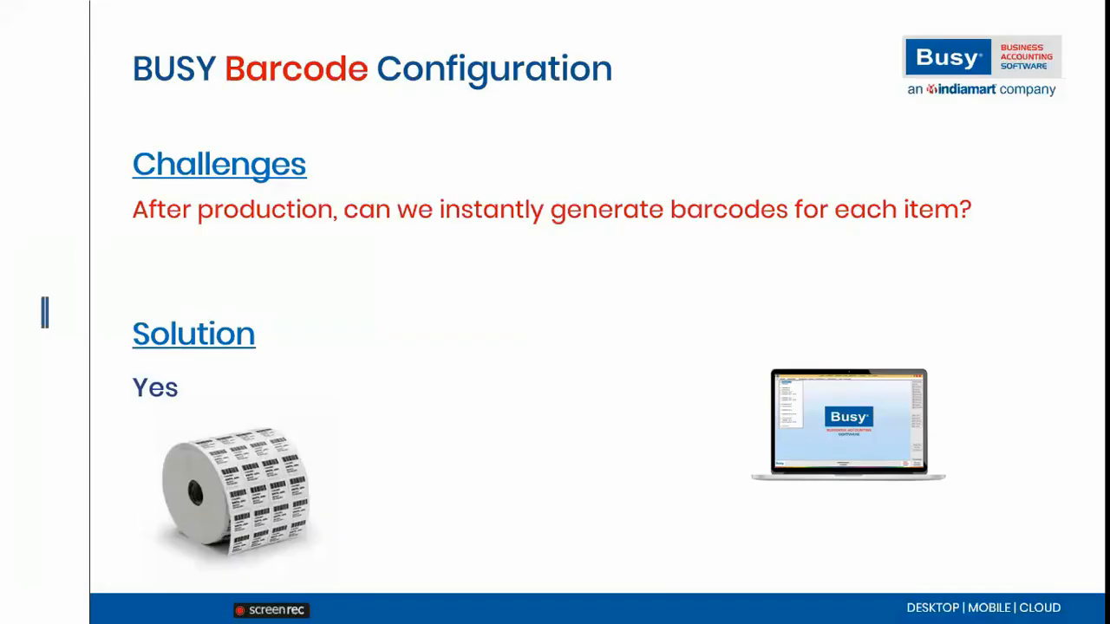
Step: Switch to BUSY and start adding a new production voucher
key(alt+Tab)
key(Escape)
key(Escape)
key(Escape)
key(Left)
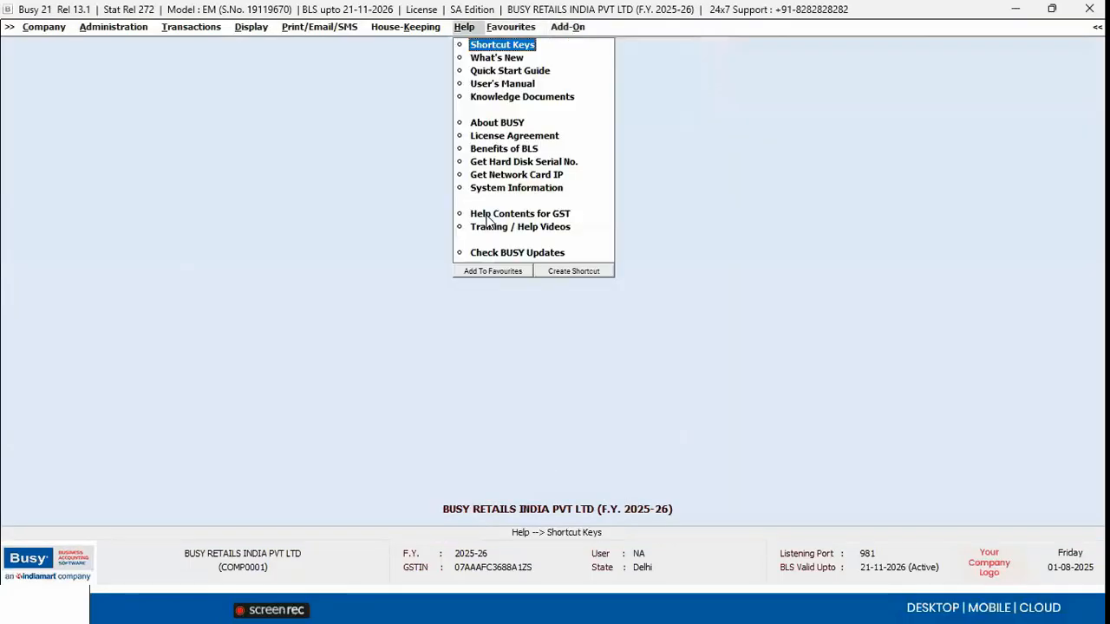
key(Left)
key(Left)
key(Left)
key(Down)
key(Left)
key(Down)
key(Down)
key(Down)
key(Down)
key(Down)
key(Down)
key(Down)
key(Down)
key(Down)
key(Down)
key(Down)
key(Up)
key(Return)
key(Return)
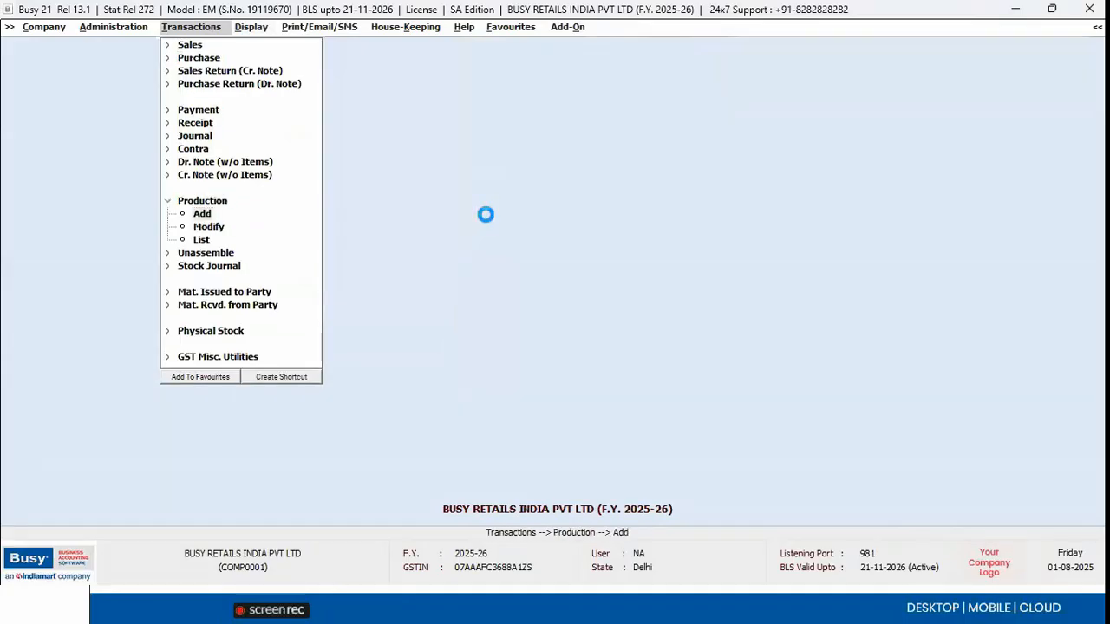
Step: Load the Fruit Juice 250 ml bill of materials with 100 packs to produce and no extra expenses
key(Return)
key(Return)
text(10)
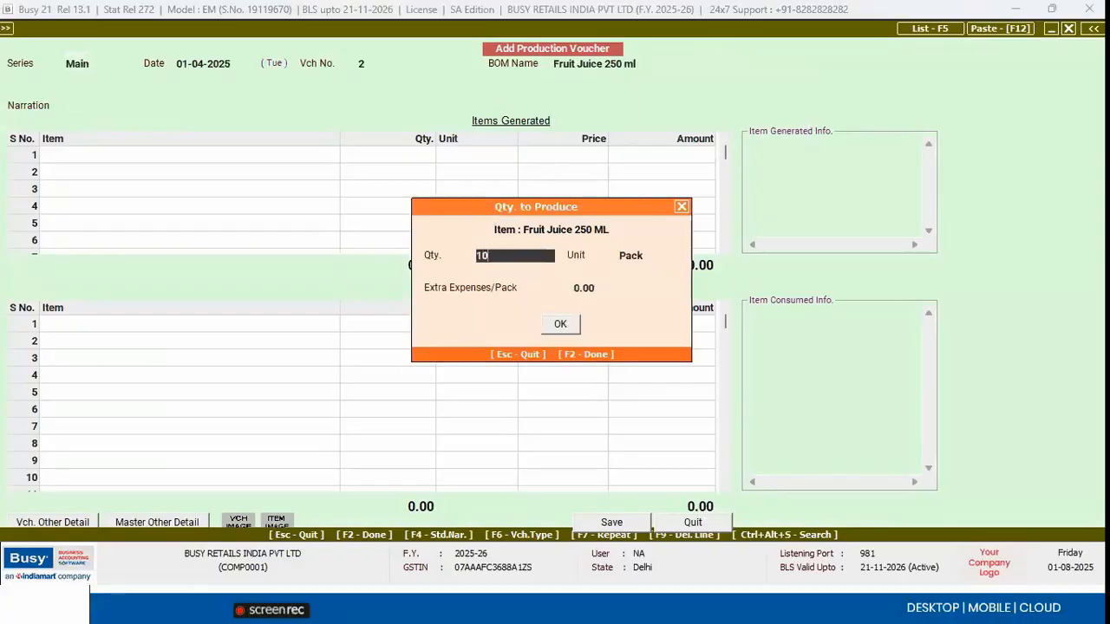
text(0)
key(Return)
key(Return)
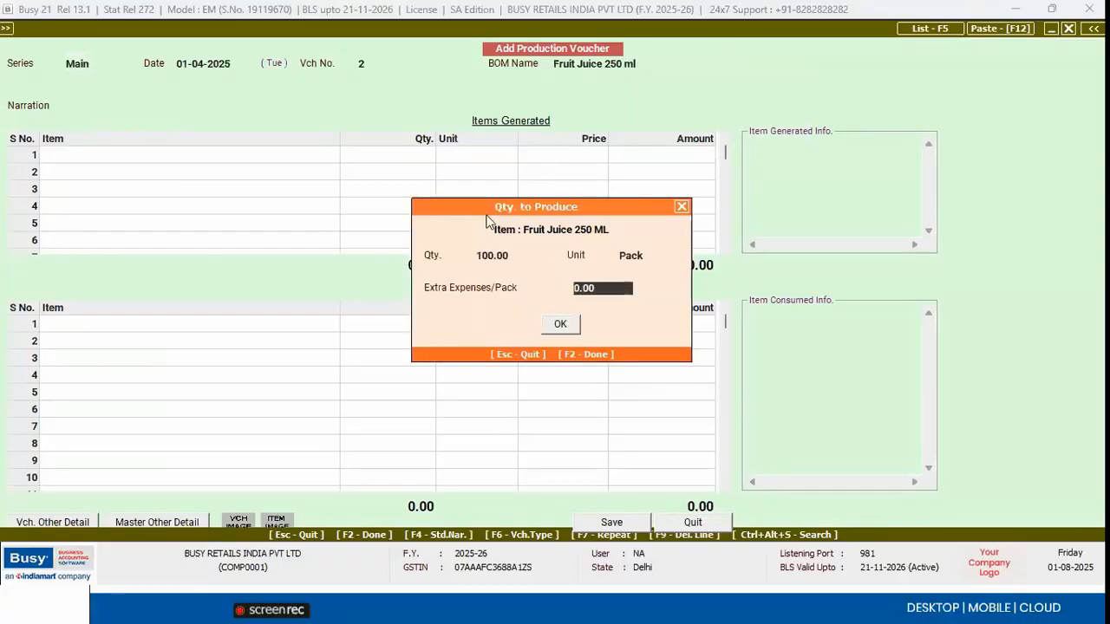
key(Return)
key(Return)
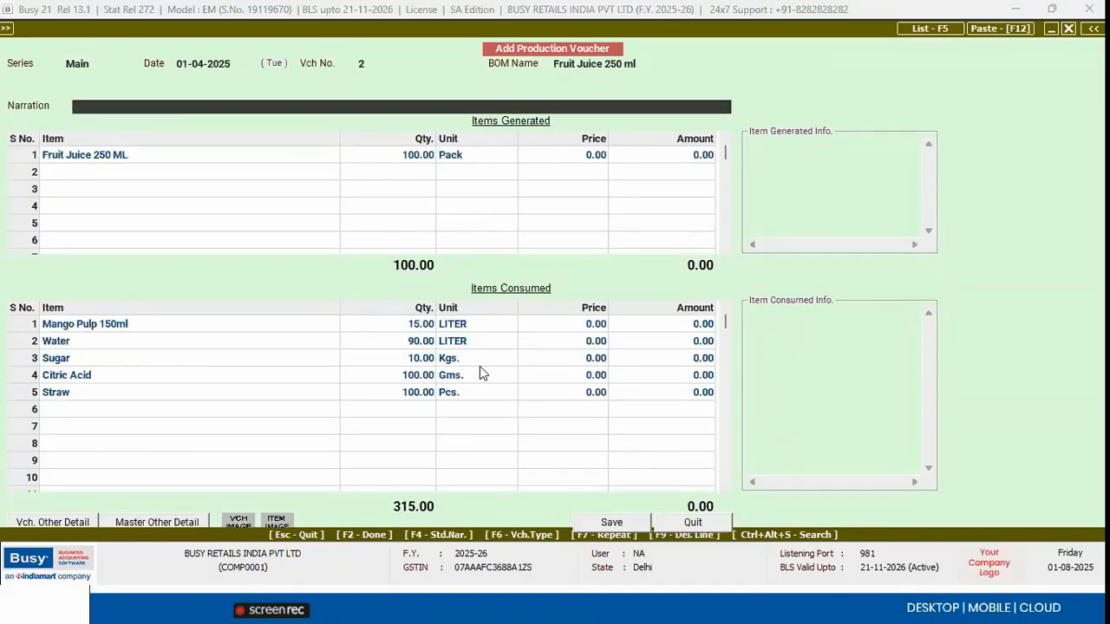
Step: Accept the batch details for the generated Fruit Juice 250 ML and save the production voucher, proceeding to its bar-code printing
click(70, 156)
drag(78, 326, 676, 388)
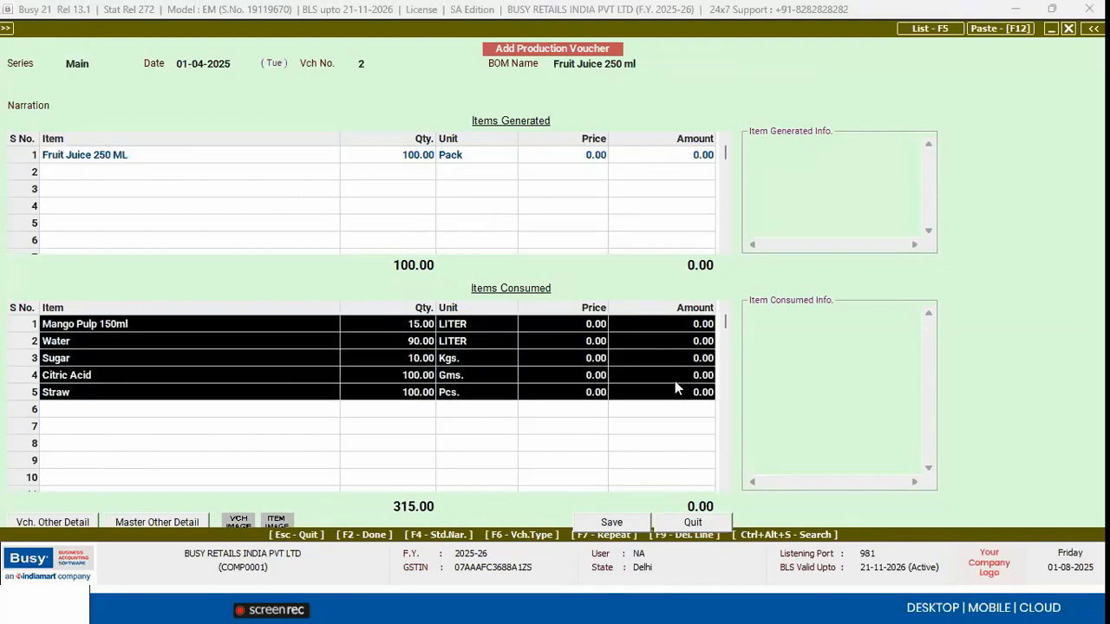
click(456, 154)
key(Return)
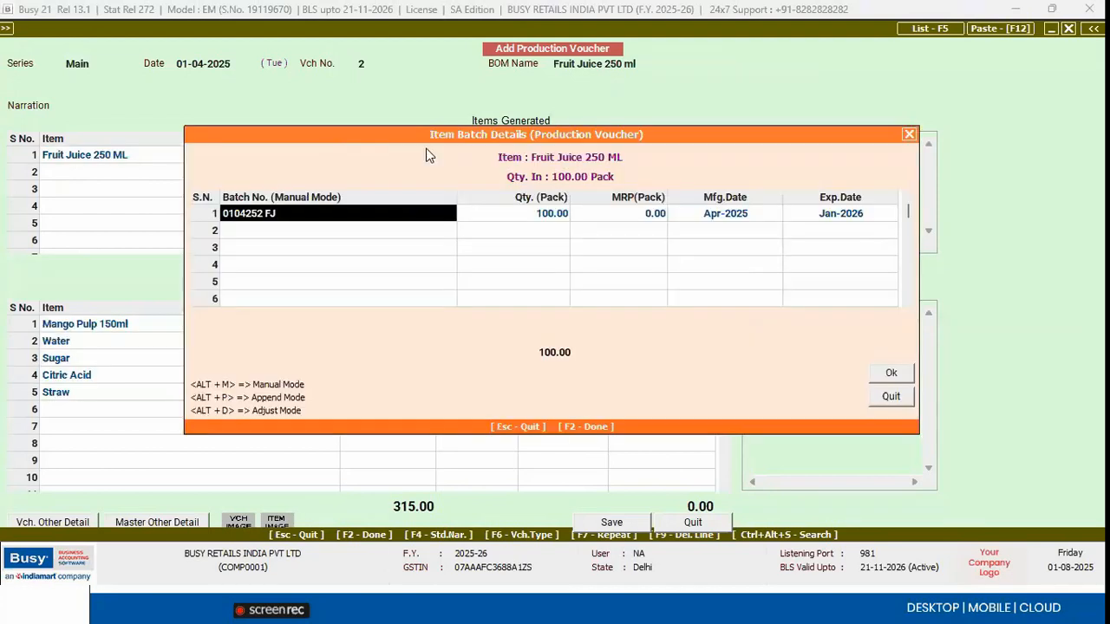
key(F2)
key(F2)
key(F2)
key(Escape)
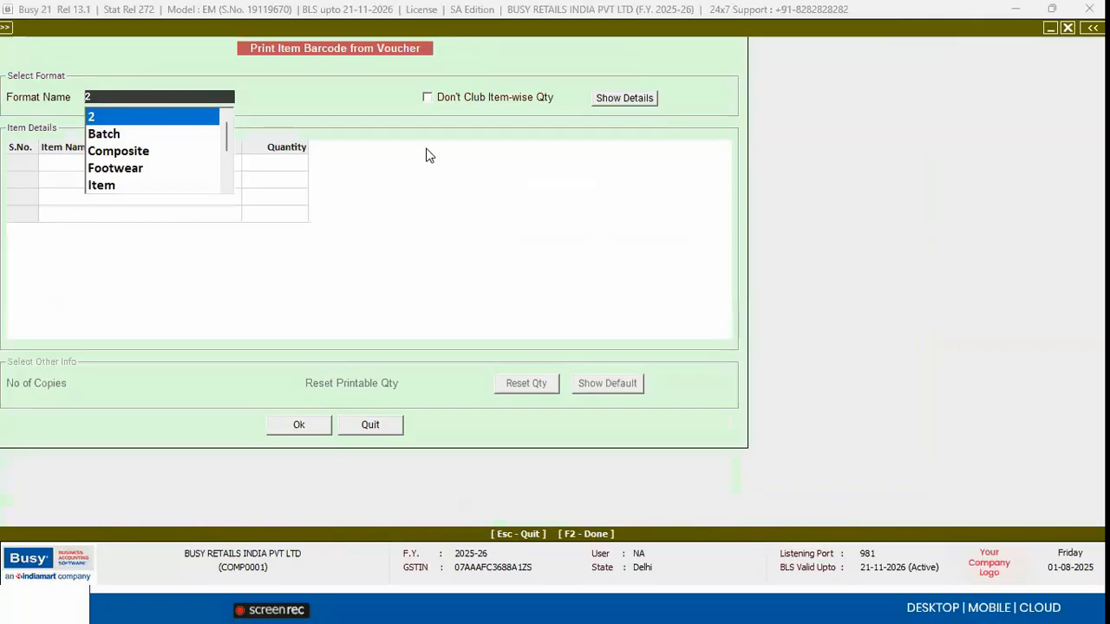
Step: Preview the batch bar-code labels for Fruit Juice 250 ML from the production voucher, then close the preview
key(F2)
click(169, 114)
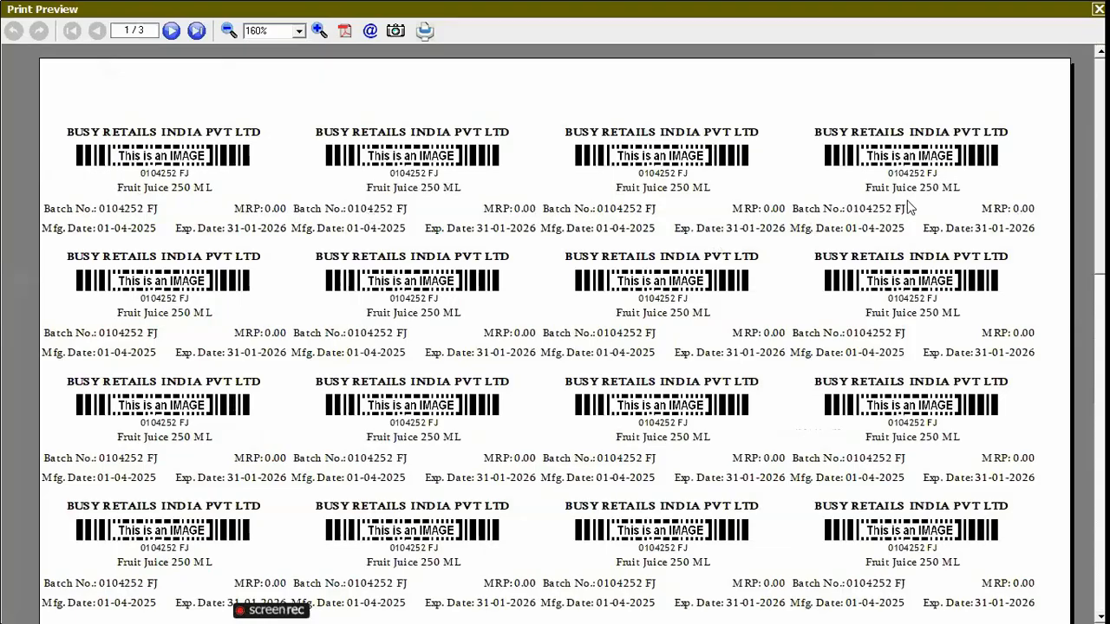
key(Escape)
Step: Leave bar-code printing and the production voucher entry, and switch to the PowerPoint slide show
key(Escape)
key(Escape)
key(y)
key(alt+Tab)
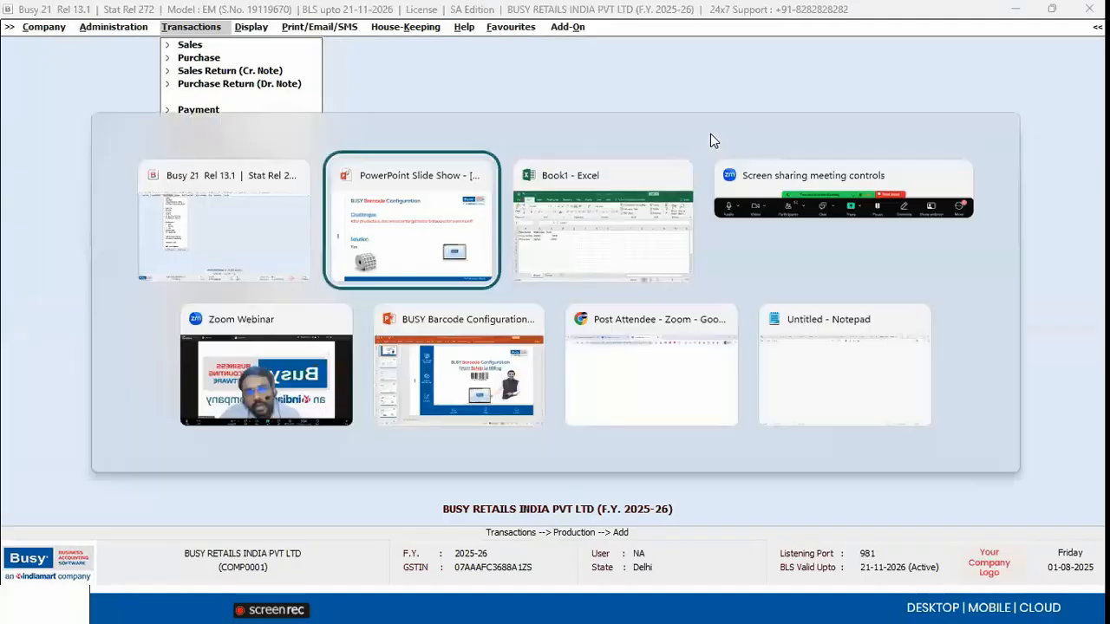